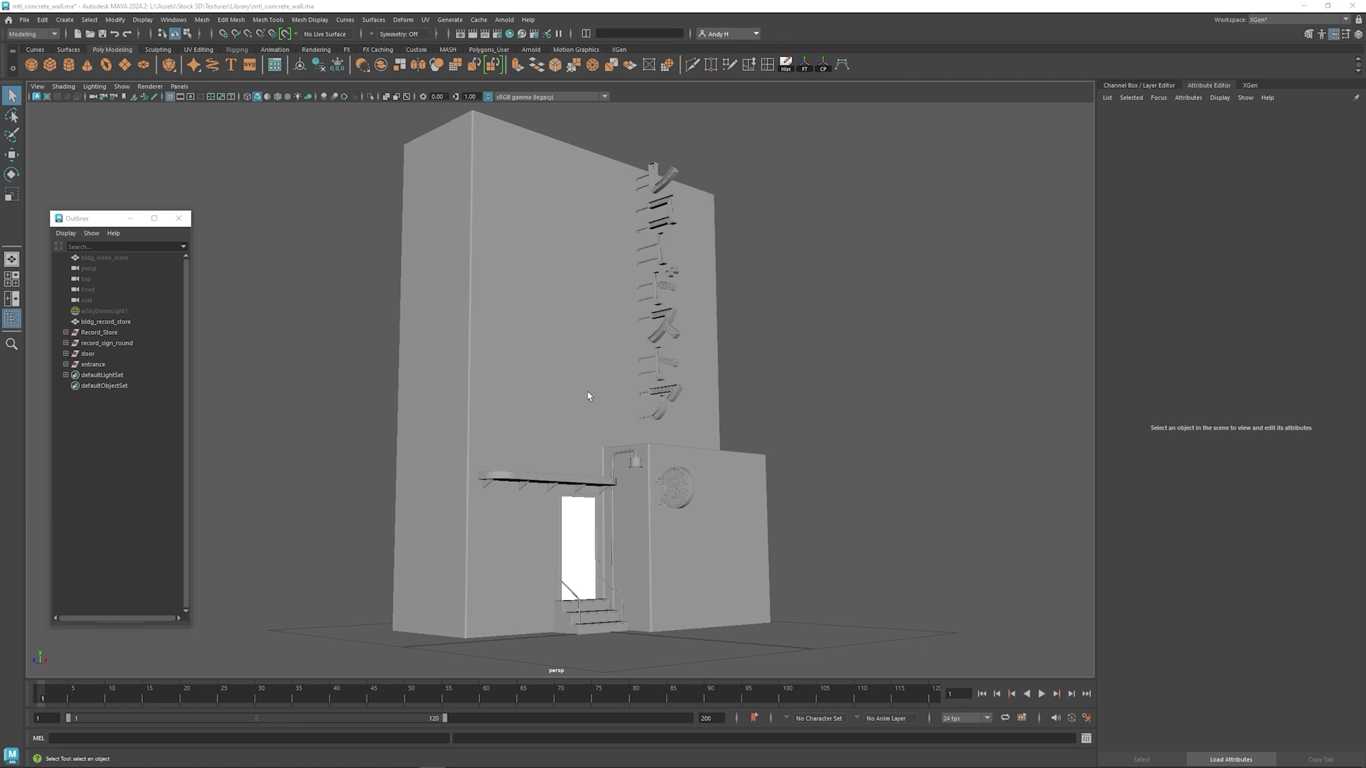
# - Bring the Hypershade into view and create a new Arnold aiStandardSurface material for the record store building
pyautogui.keyDown('alt'); pyautogui.moveTo(548, 413); pyautogui.dragTo(580, 378); pyautogui.keyUp('alt')
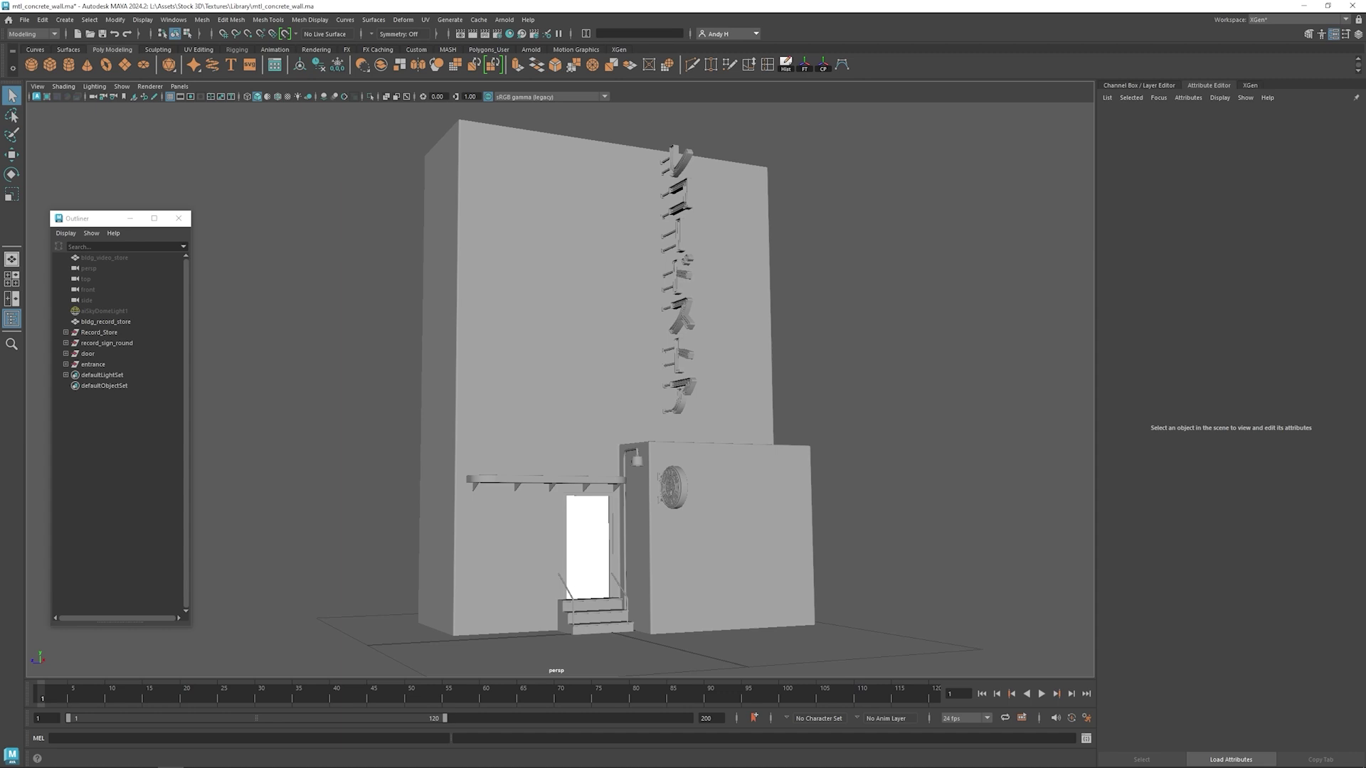
pyautogui.moveTo(1365, 220); pyautogui.dragTo(915, 145)
pyautogui.keyDown('alt'); pyautogui.moveTo(545, 437); pyautogui.dragTo(609, 441); pyautogui.keyUp('alt')
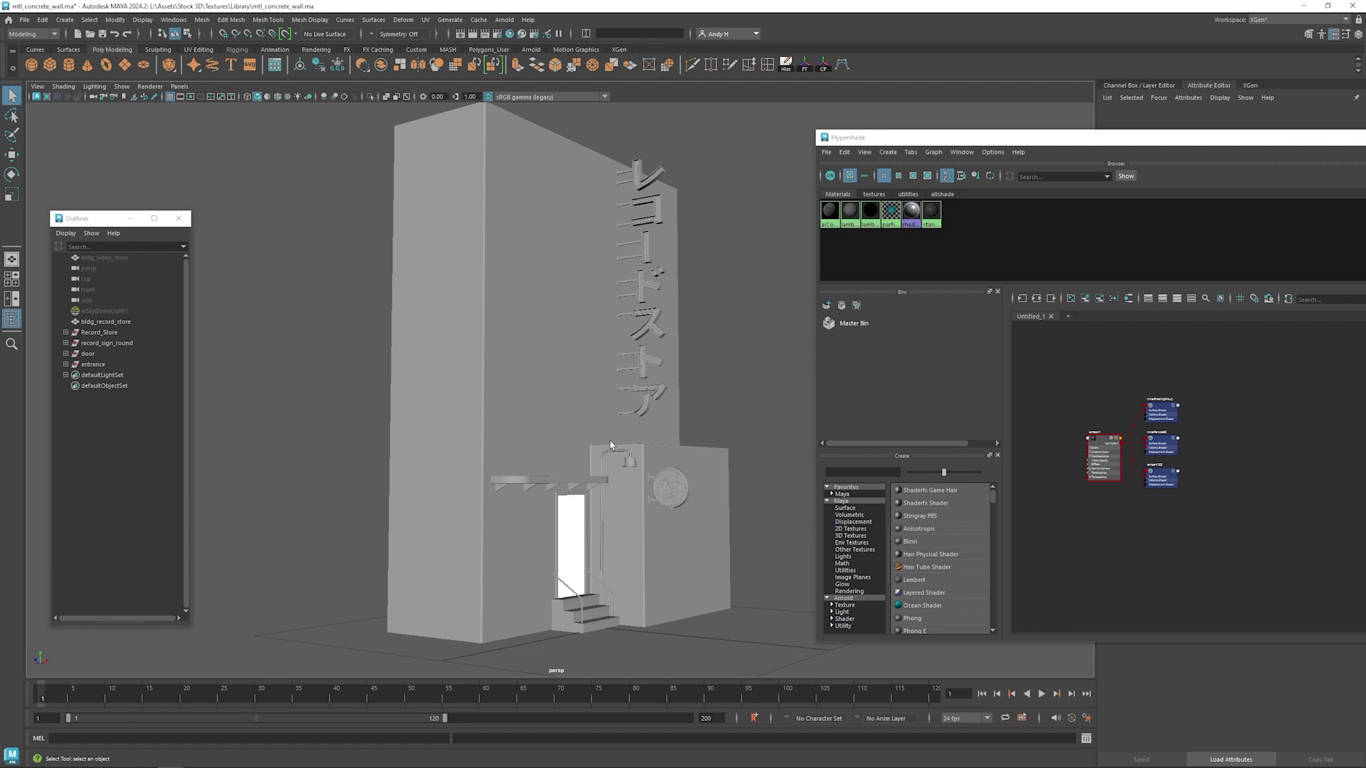
pyautogui.keyDown('alt'); pyautogui.moveTo(609, 440); pyautogui.dragTo(605, 350, button='middle'); pyautogui.keyUp('alt')
pyautogui.scroll(2, 582, 348)
pyautogui.click(532, 308)
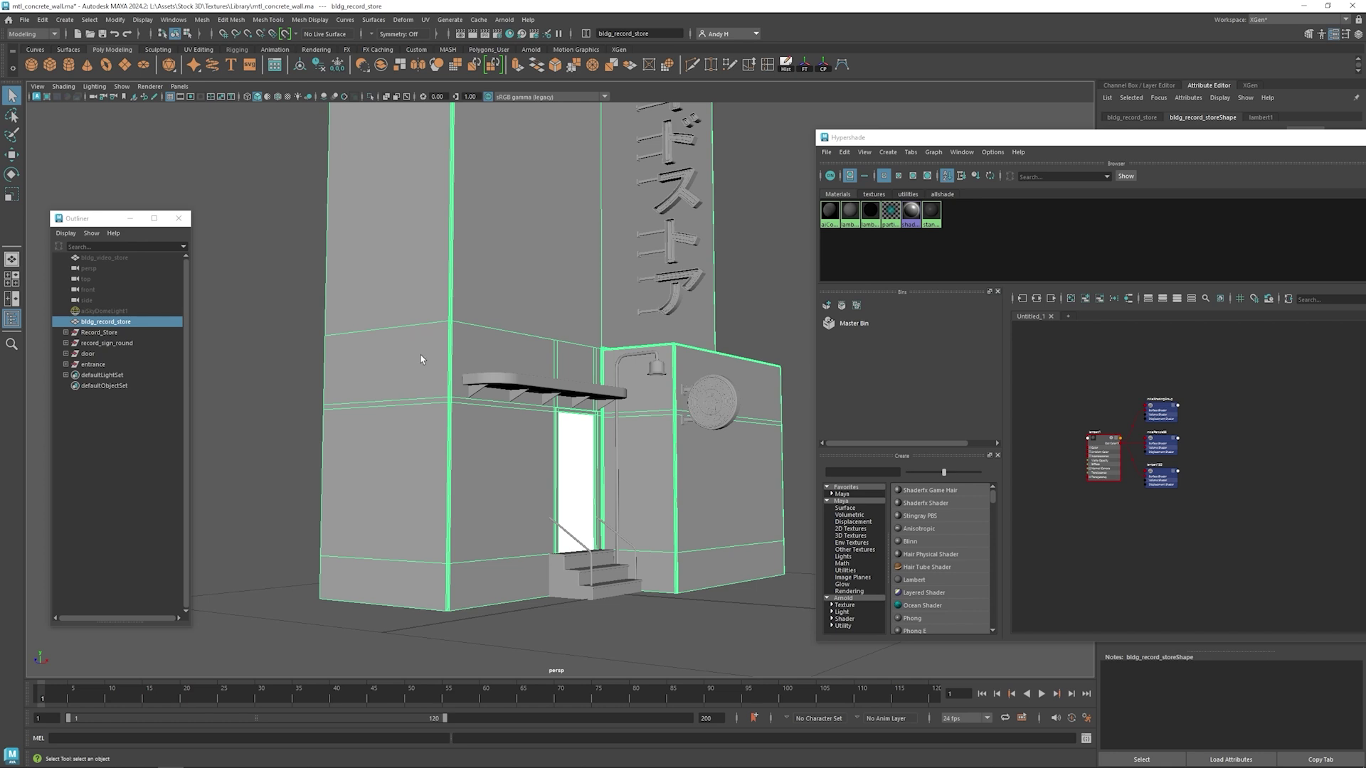
pyautogui.click(850, 618)
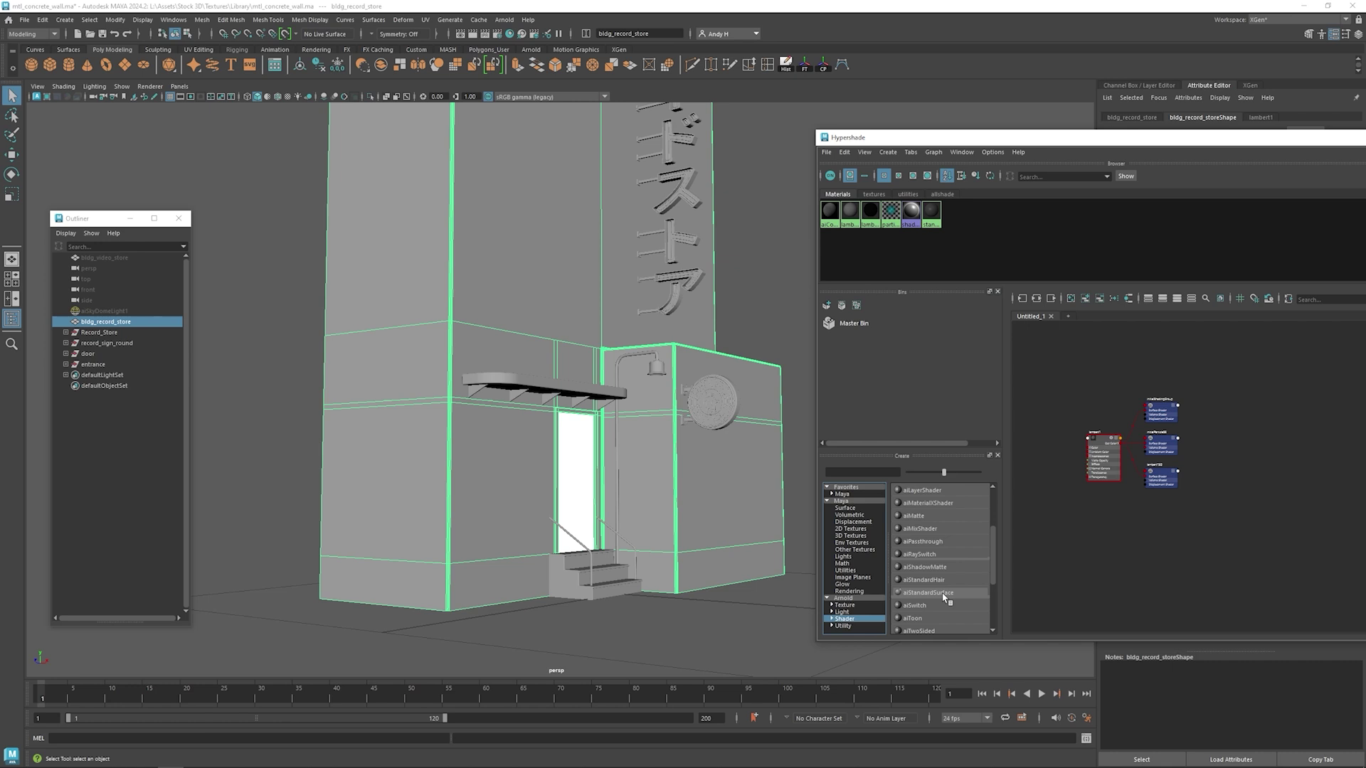
pyautogui.click(929, 593)
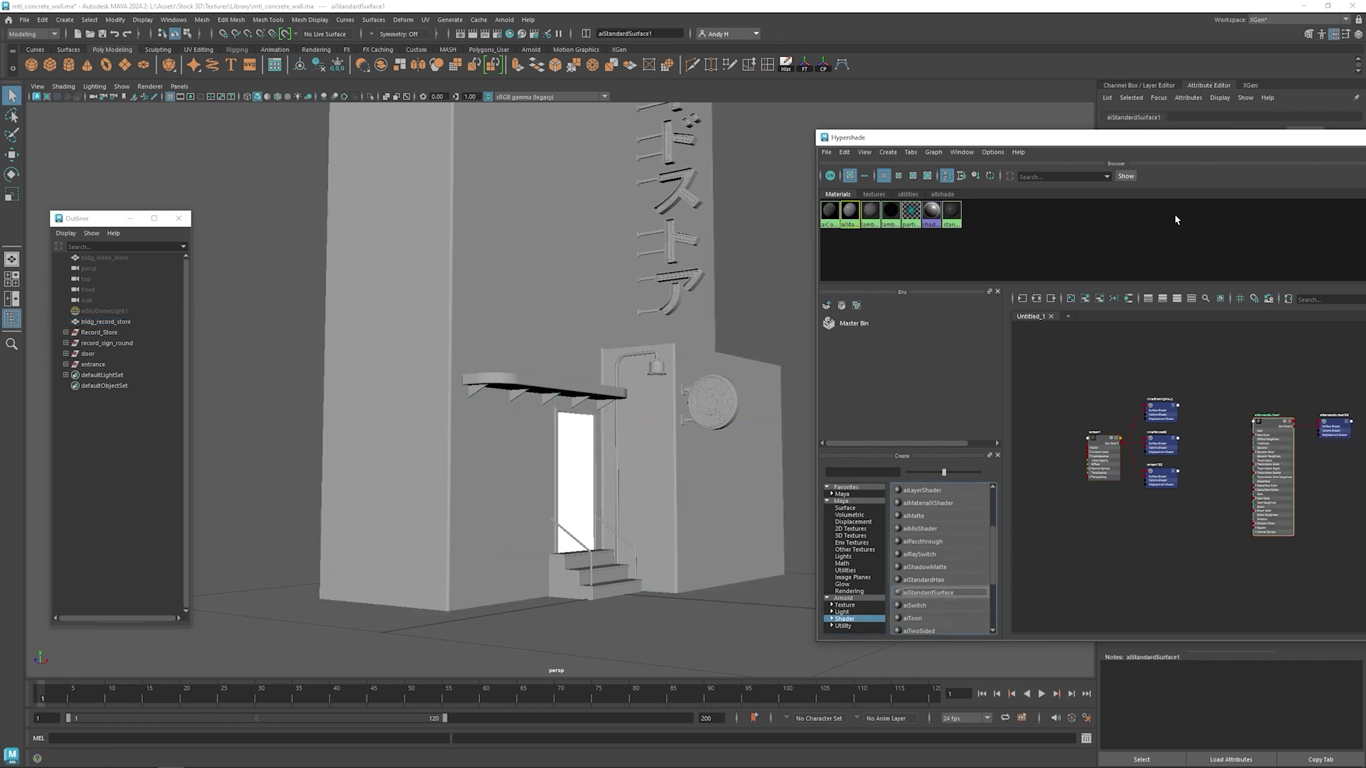
# - Graph only the new aiStandardSurface material with its input and output connections in the Hypershade work area
pyautogui.moveTo(1191, 151); pyautogui.dragTo(930, 153)
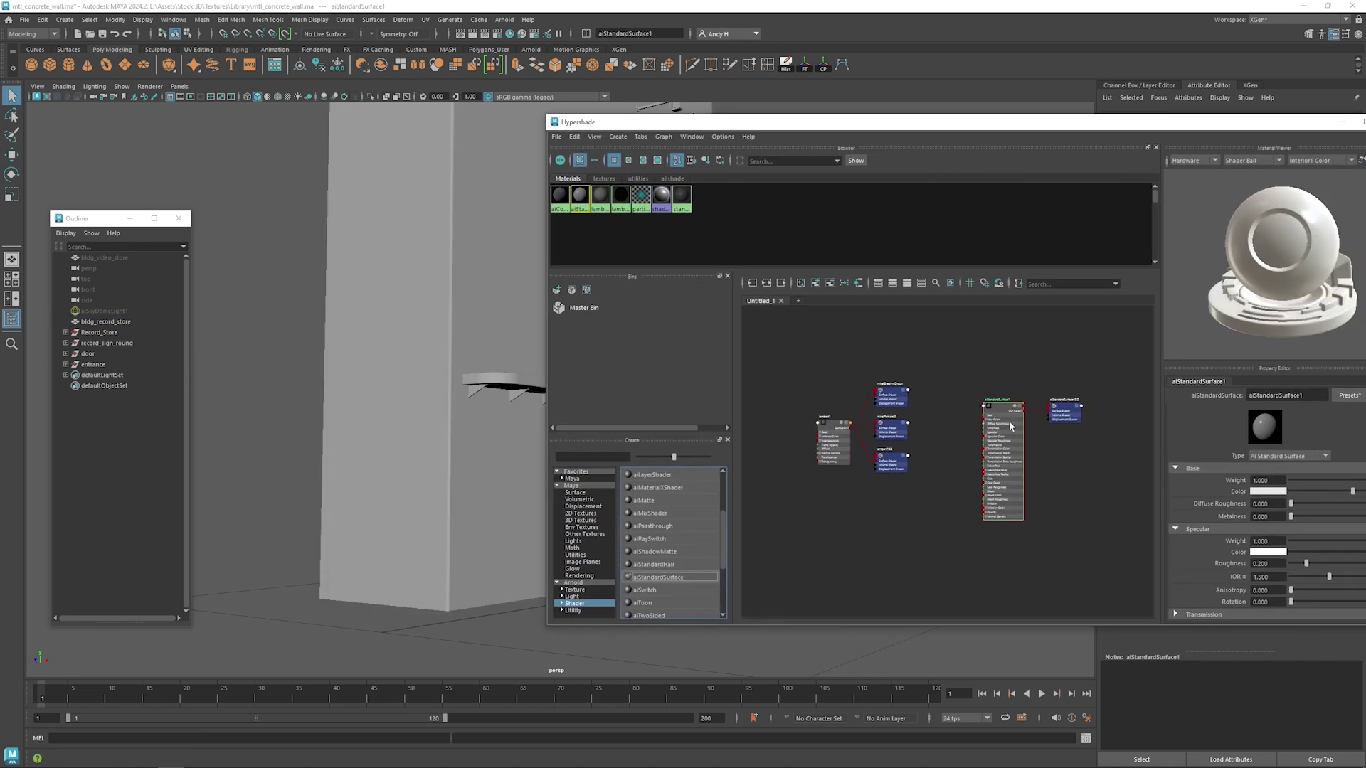
pyautogui.scroll(5, 1011, 426)
pyautogui.scroll(-5, 880, 434)
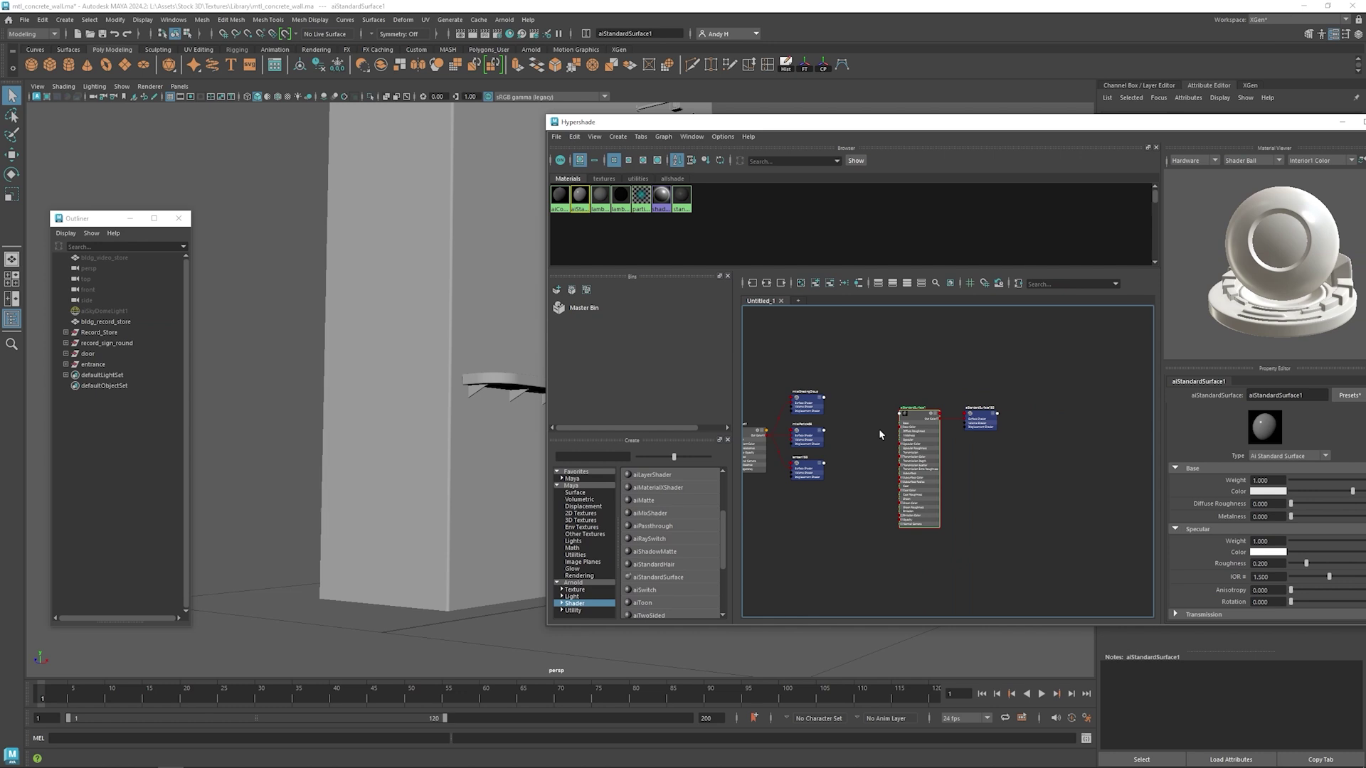
pyautogui.click(766, 282)
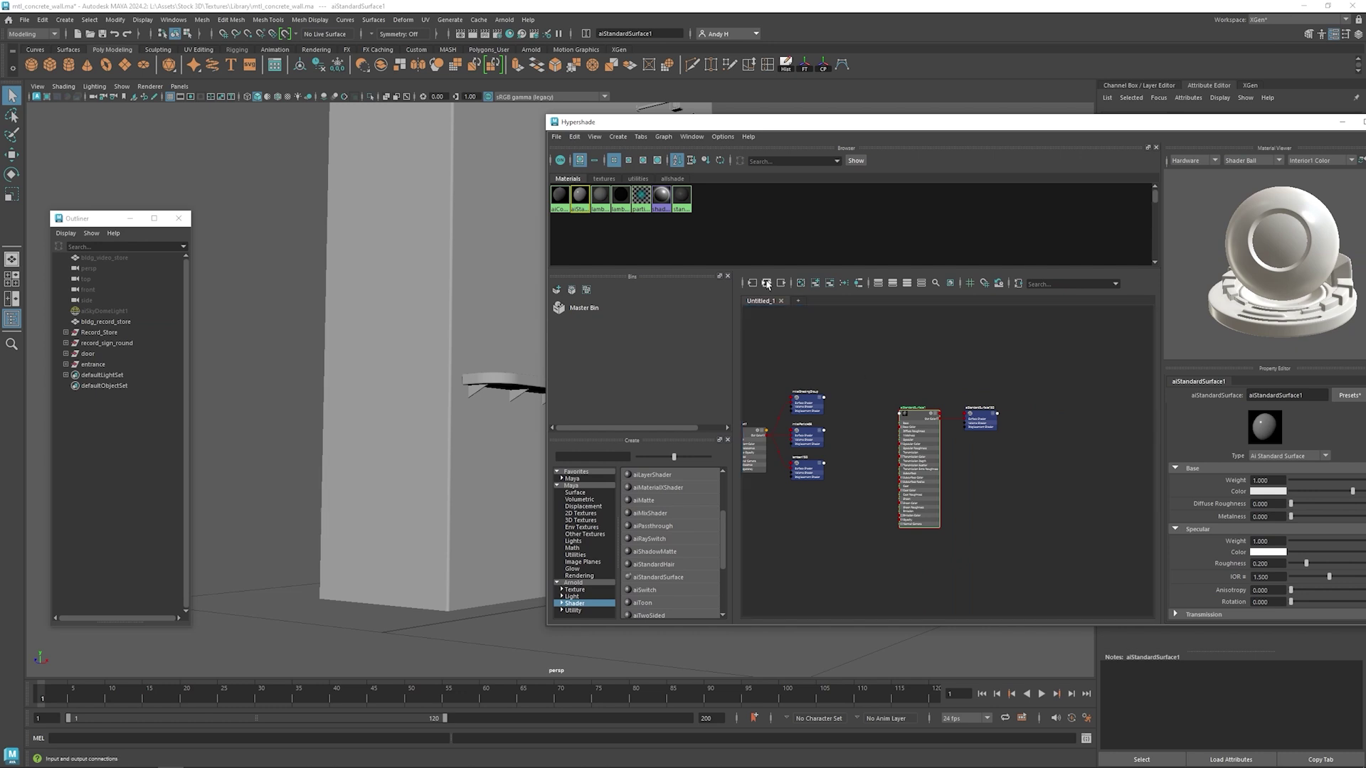
pyautogui.scroll(-2, 970, 442)
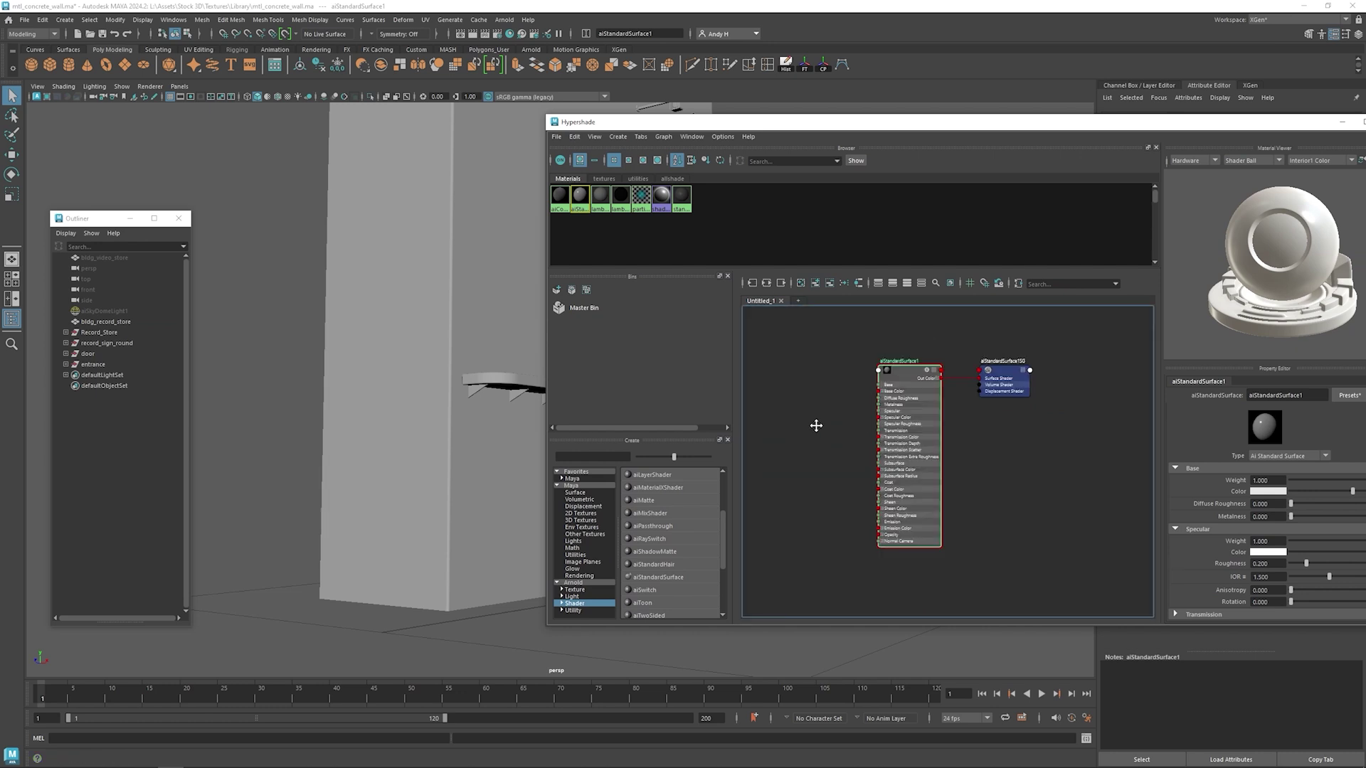
pyautogui.moveTo(813, 427); pyautogui.dragTo(909, 441, button='middle')
# - Unhide the aiSkyDomeLight1 sky dome light and clear the view of the building
pyautogui.moveTo(704, 127); pyautogui.dragTo(991, 147)
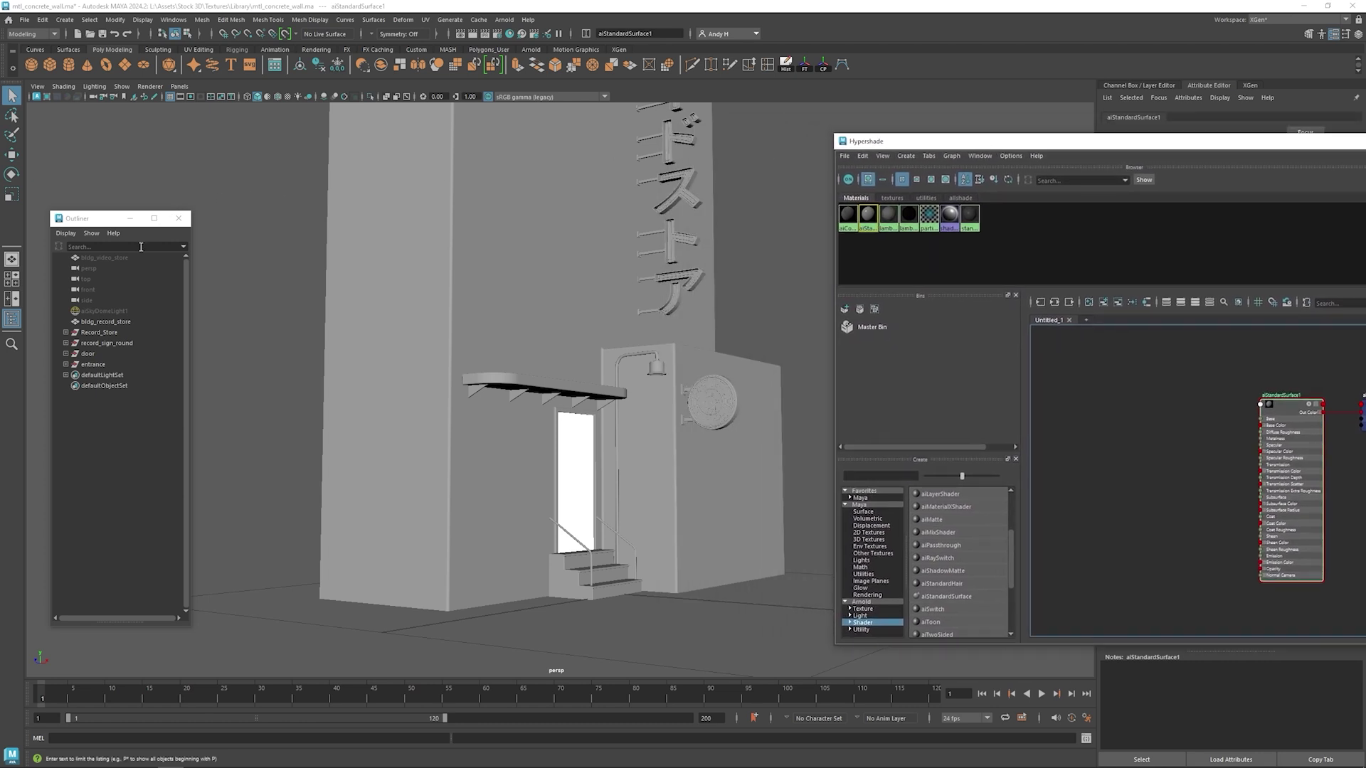
pyautogui.click(118, 261)
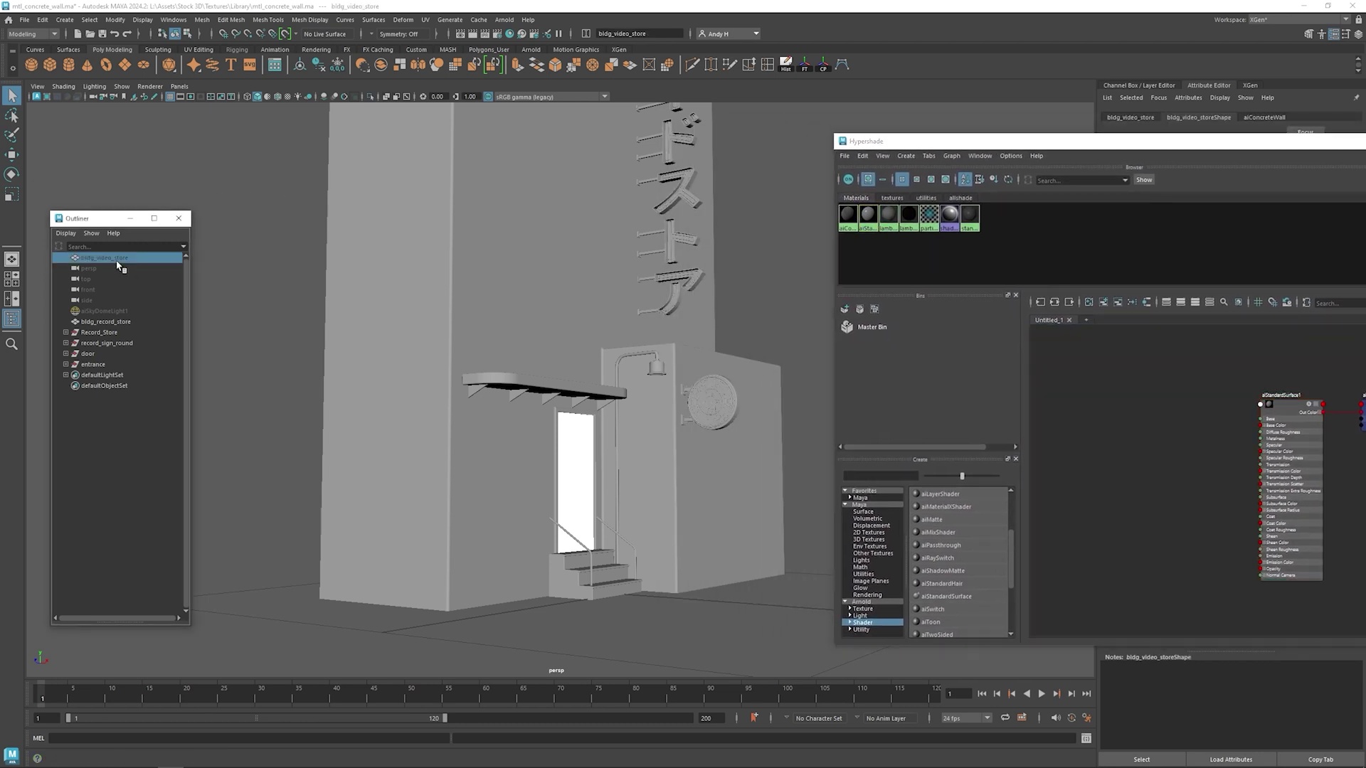
pyautogui.click(118, 323)
pyautogui.click(116, 313)
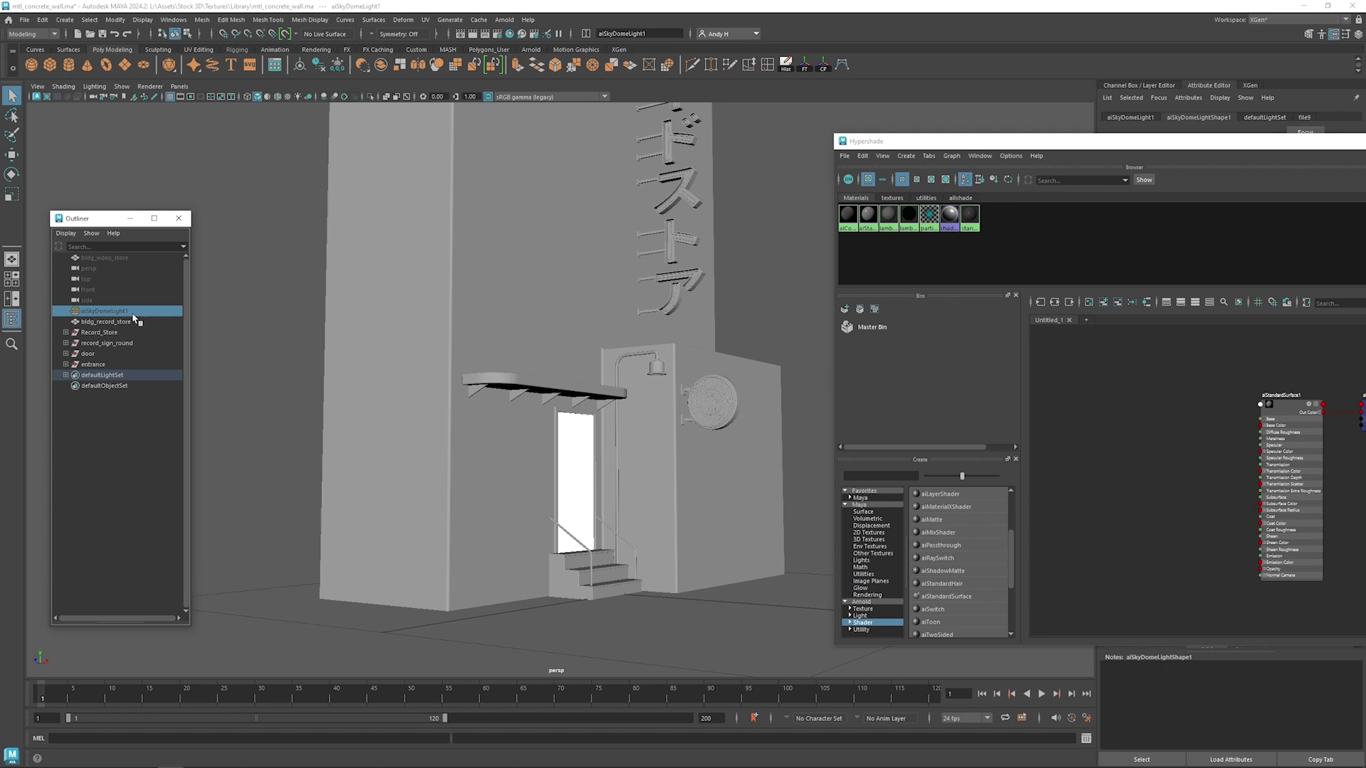
pyautogui.hotkey('shift', 'h')
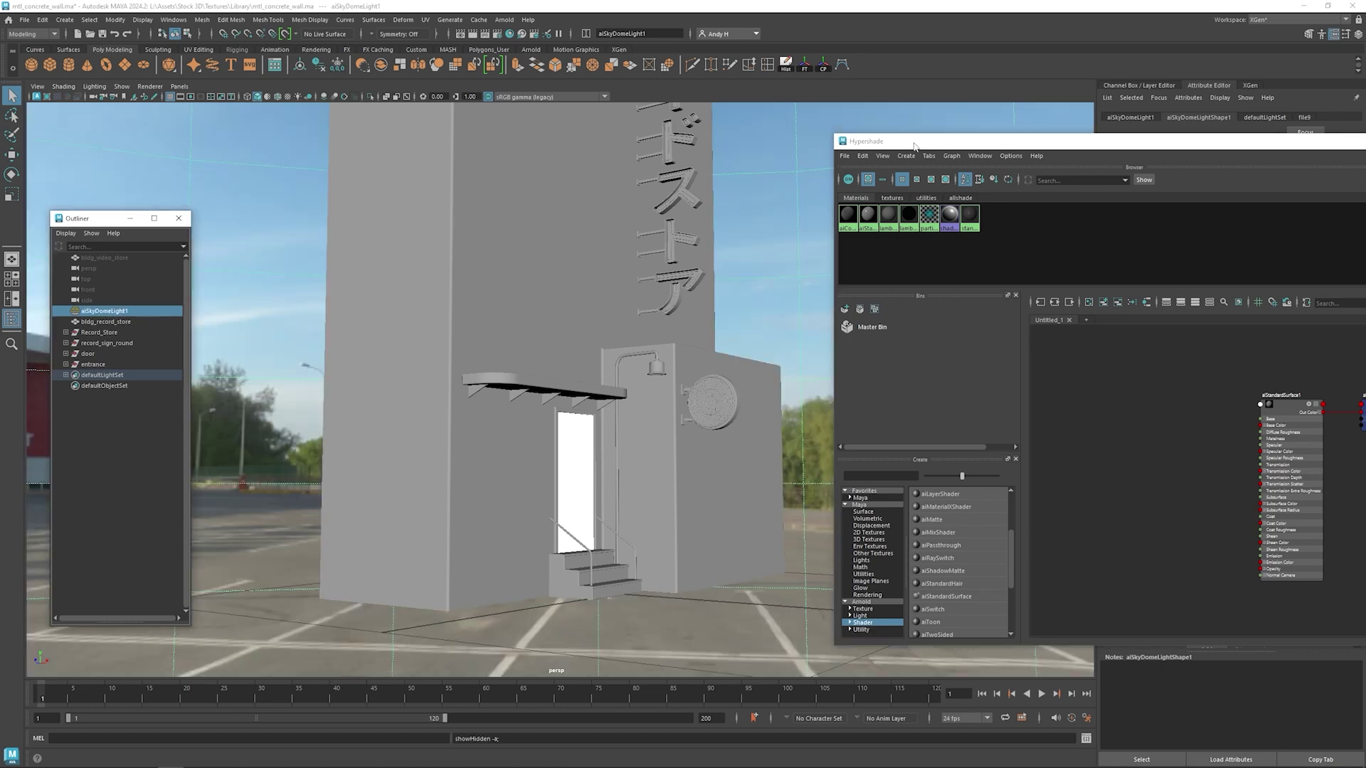
pyautogui.moveTo(914, 146); pyautogui.dragTo(1059, 189)
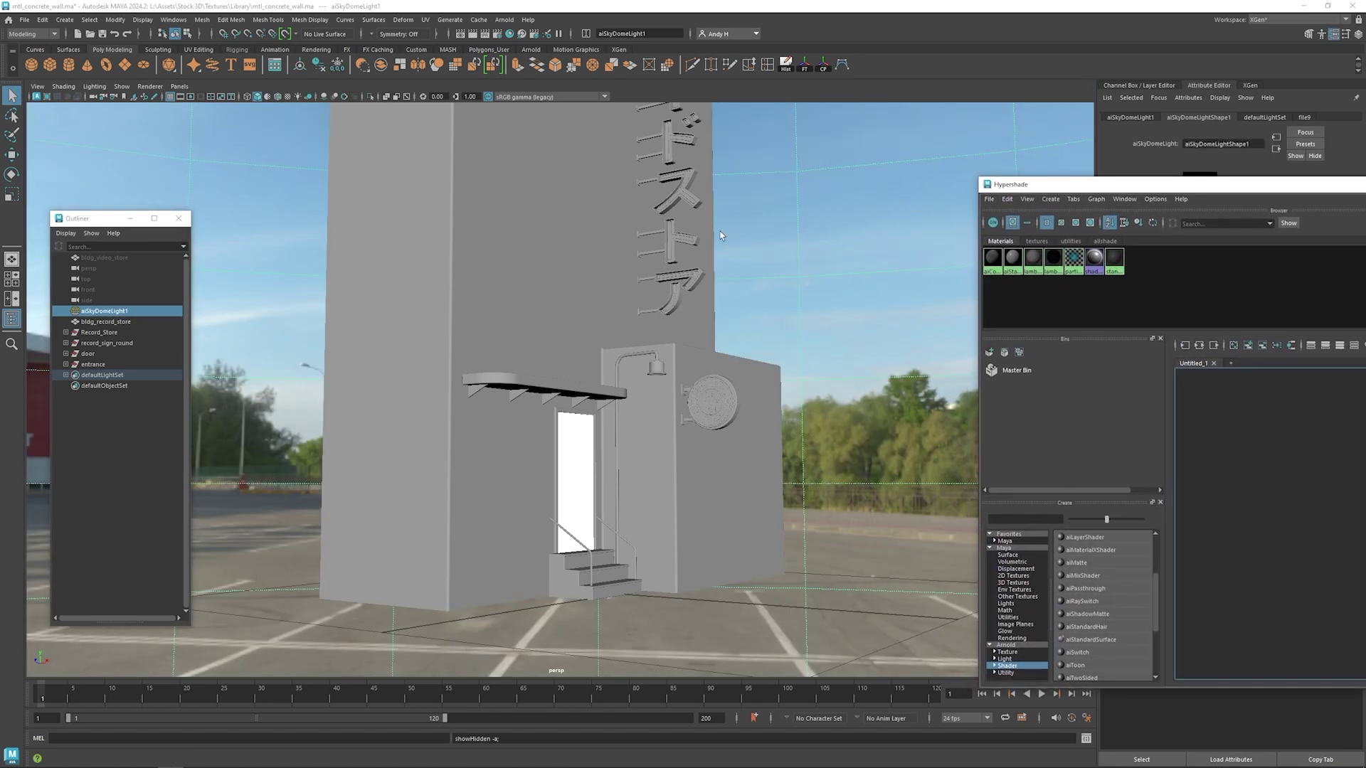
pyautogui.moveTo(721, 236)
pyautogui.keyDown('alt'); pyautogui.mouseDown()
pyautogui.moveTo(737, 238)
pyautogui.moveTo(709, 231)
pyautogui.mouseUp(); pyautogui.keyUp('alt')
pyautogui.keyDown('alt'); pyautogui.moveTo(708, 231); pyautogui.dragTo(693, 242, button='middle'); pyautogui.keyUp('alt')
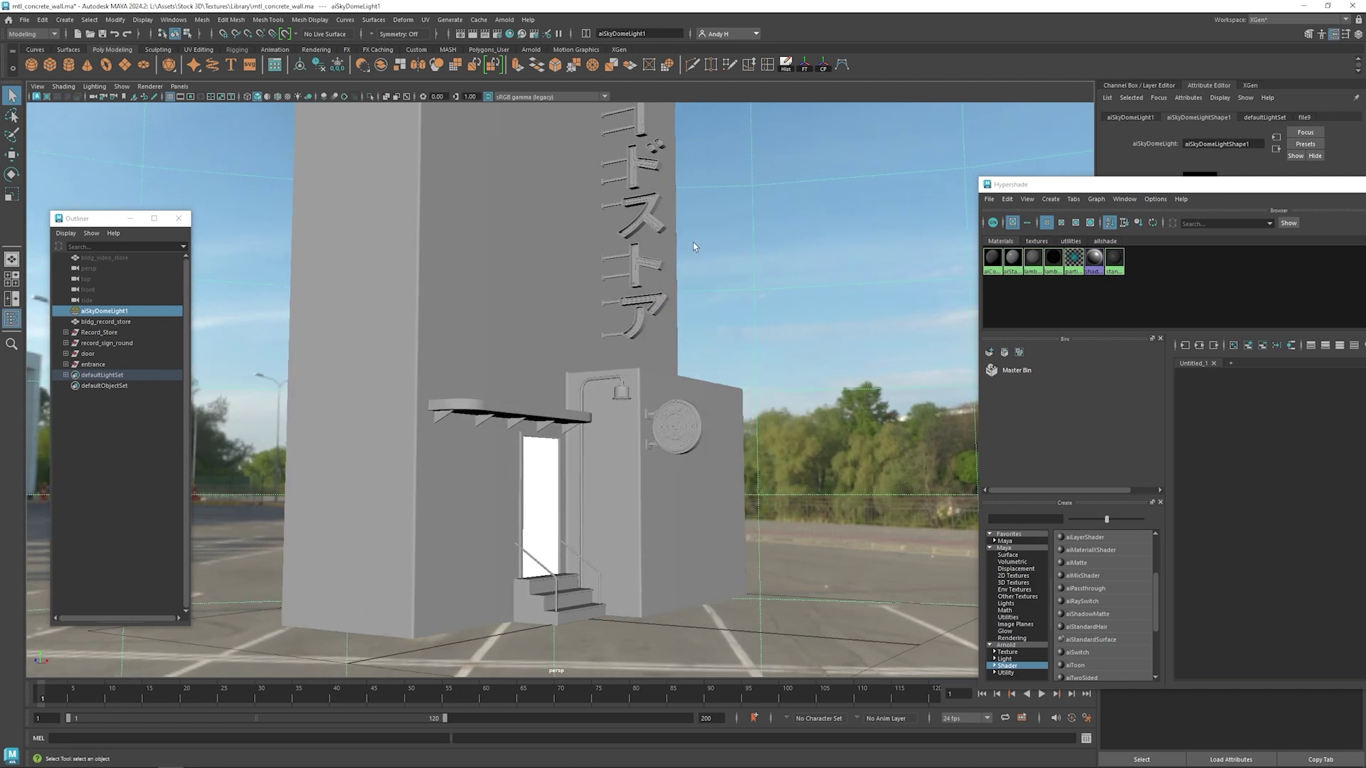
# - Set the Arnold render device to GPU in the render settings
pyautogui.click(498, 35)
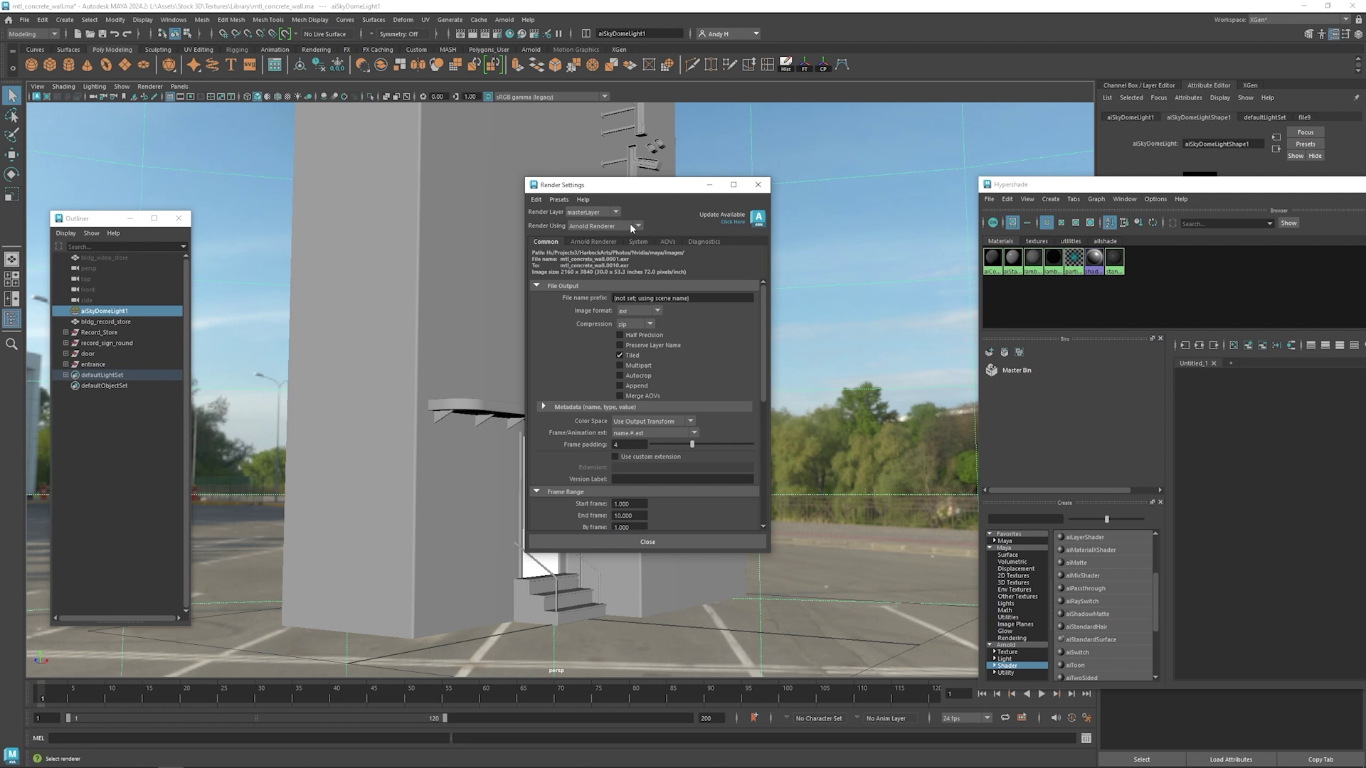
pyautogui.click(598, 242)
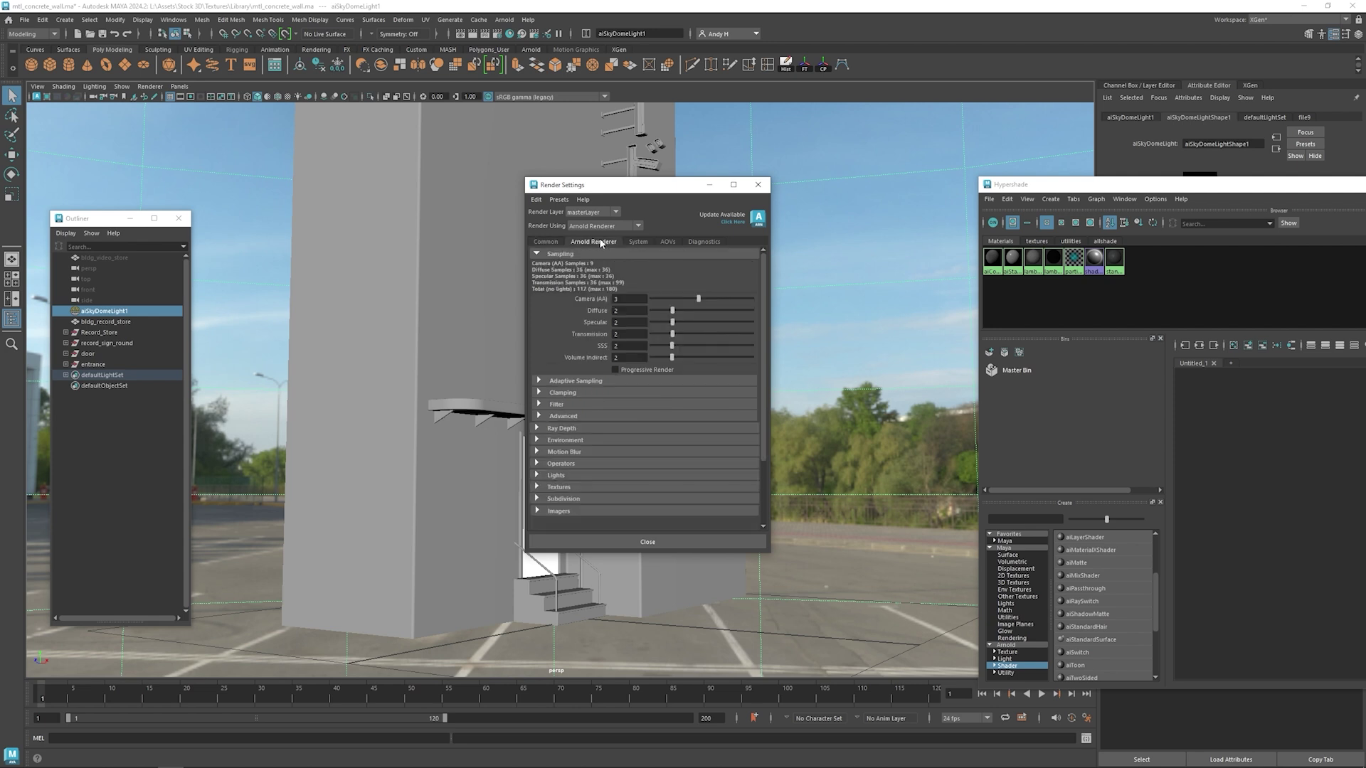
pyautogui.click(639, 243)
pyautogui.click(625, 269)
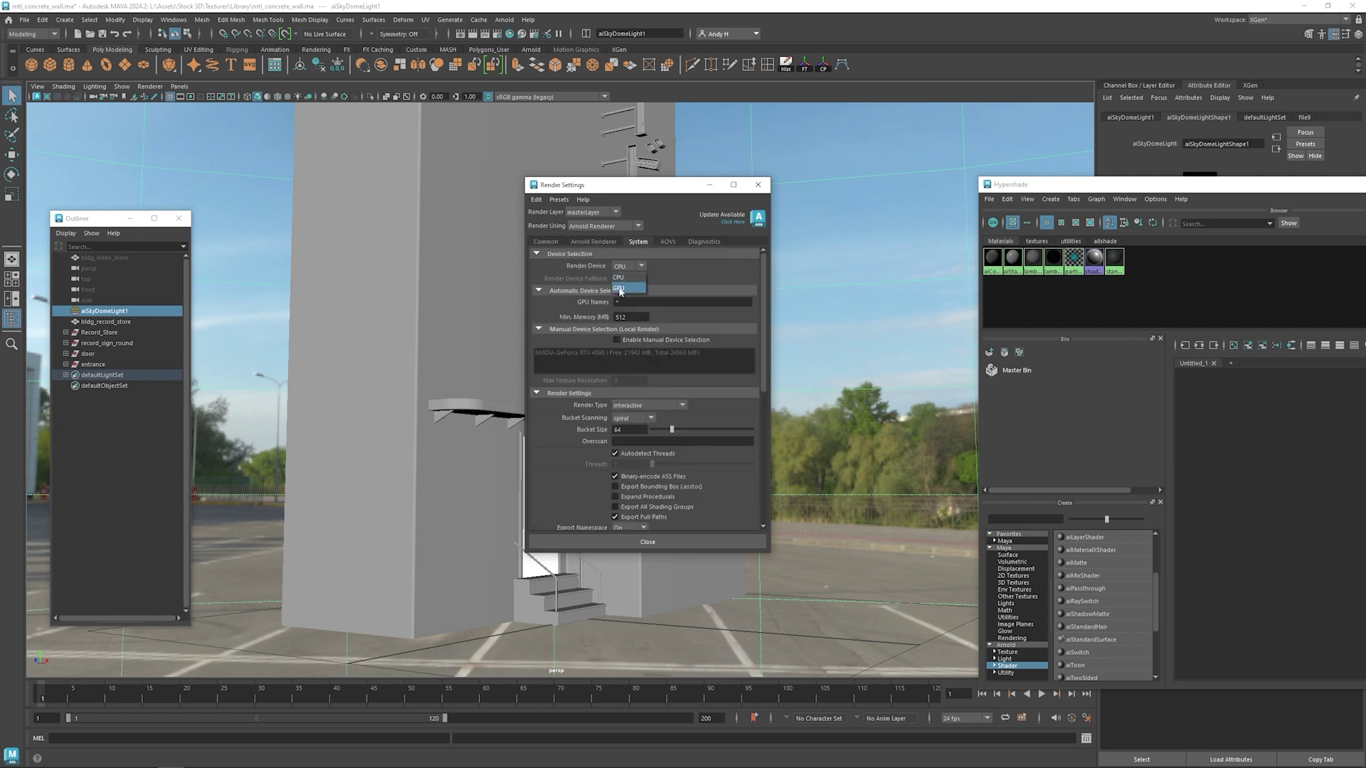
pyautogui.click(621, 290)
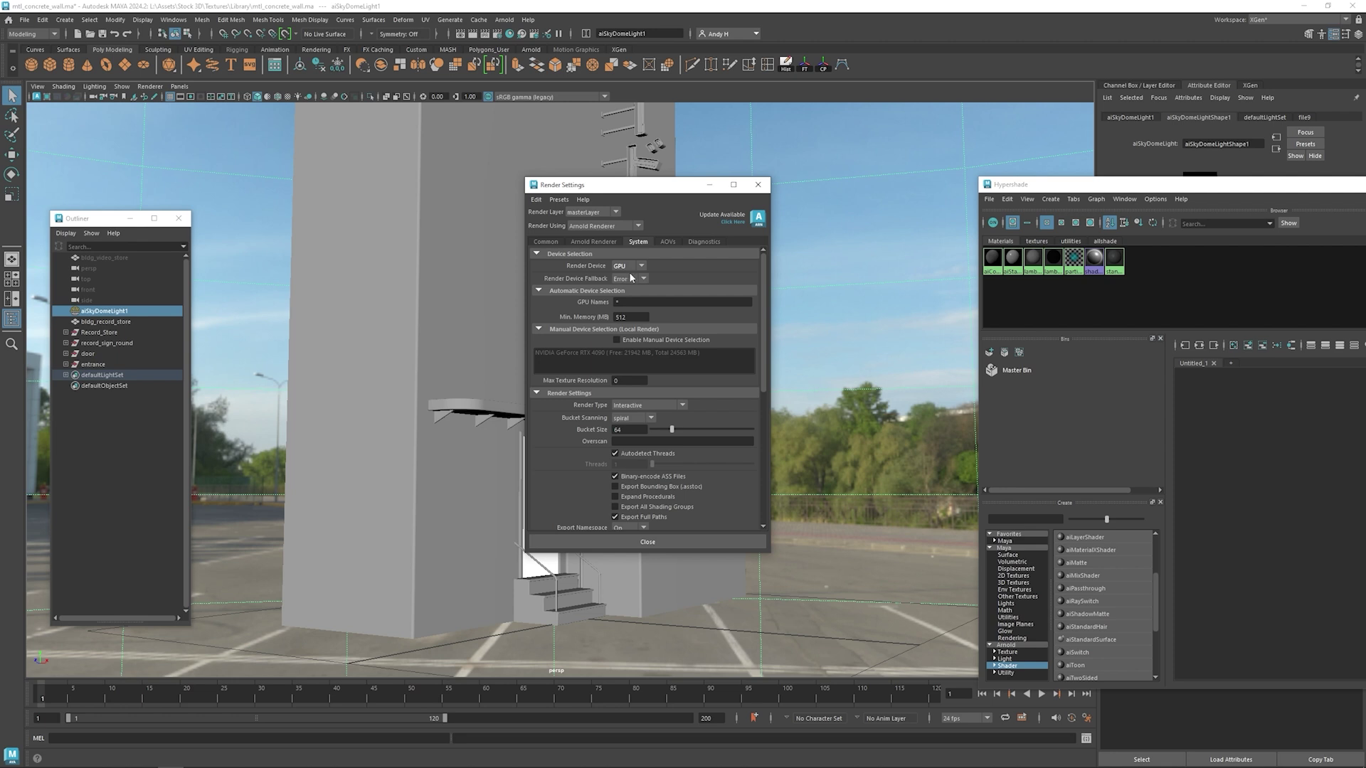
# - Enable adaptive sampling for the Arnold renderer with Max. Camera (AA) set to 15
pyautogui.click(589, 242)
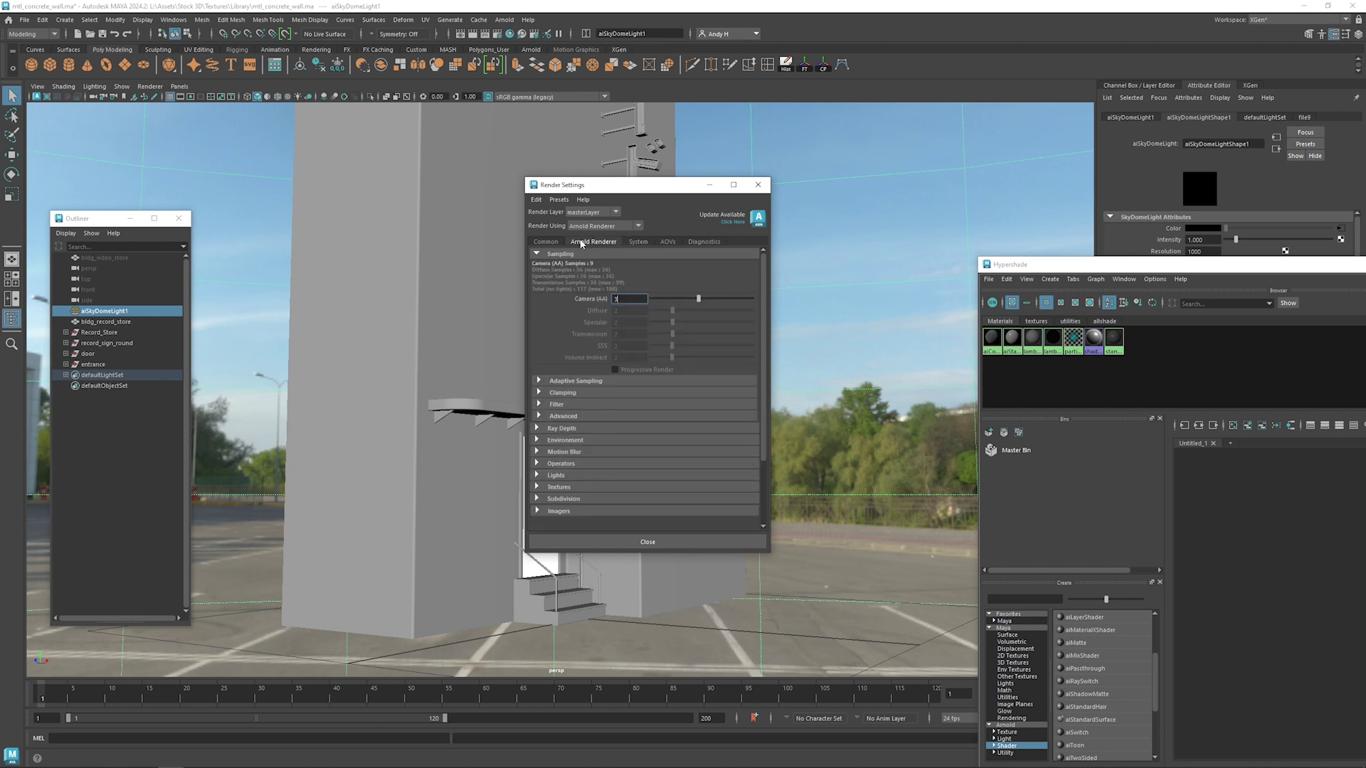
pyautogui.click(580, 382)
pyautogui.click(618, 393)
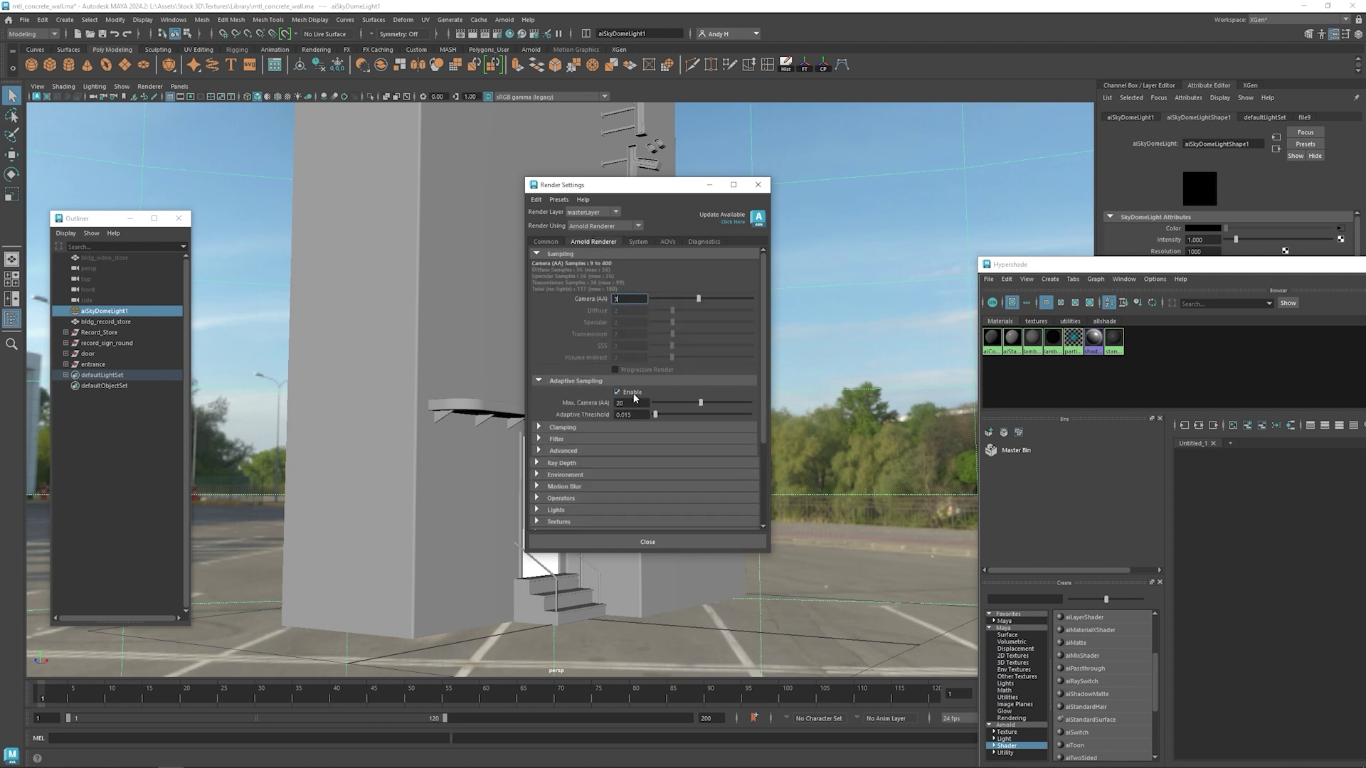
pyautogui.doubleClick(631, 404)
pyautogui.write('15')
pyautogui.press('Return')
pyautogui.doubleClick(626, 298)
pyautogui.click(631, 299)
pyautogui.click(640, 403)
pyautogui.click(609, 544)
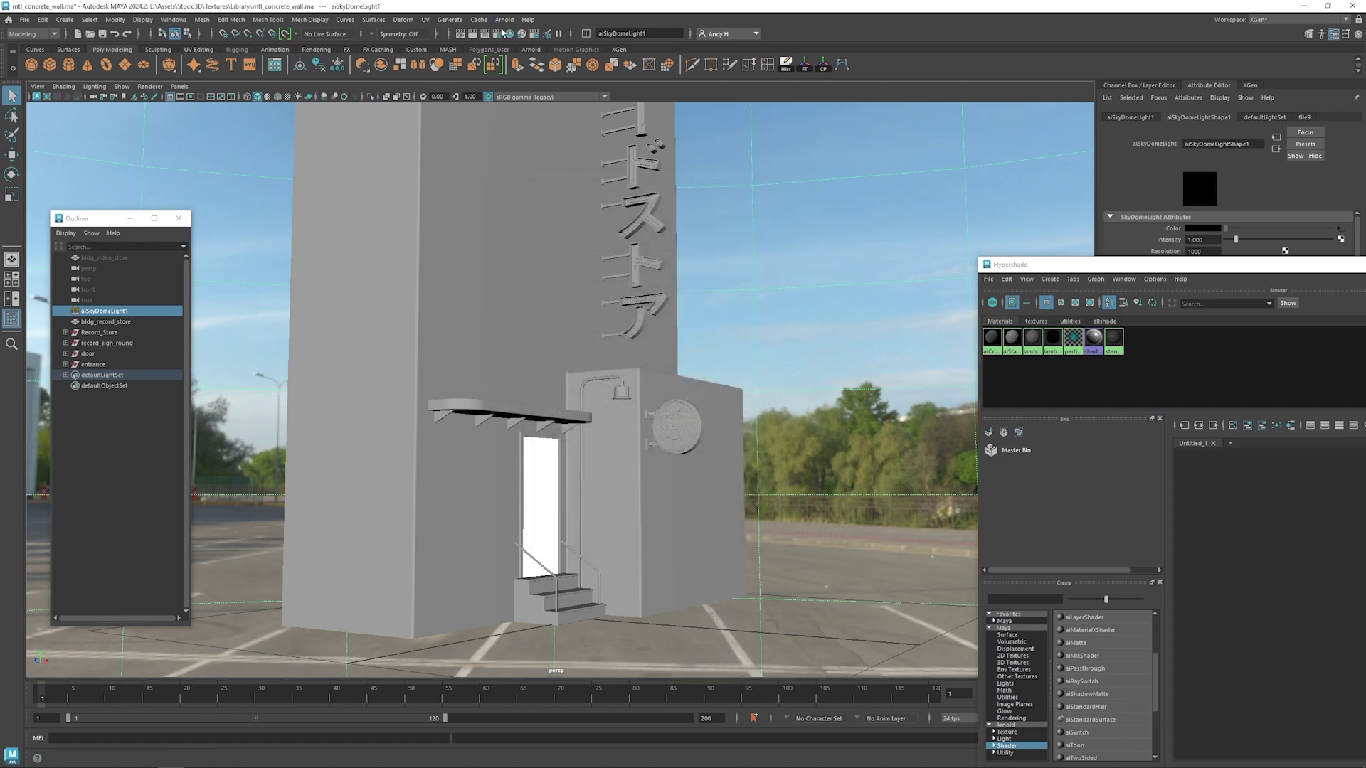
# - Set the render image size to 1080 by 1920 pixels
pyautogui.click(498, 34)
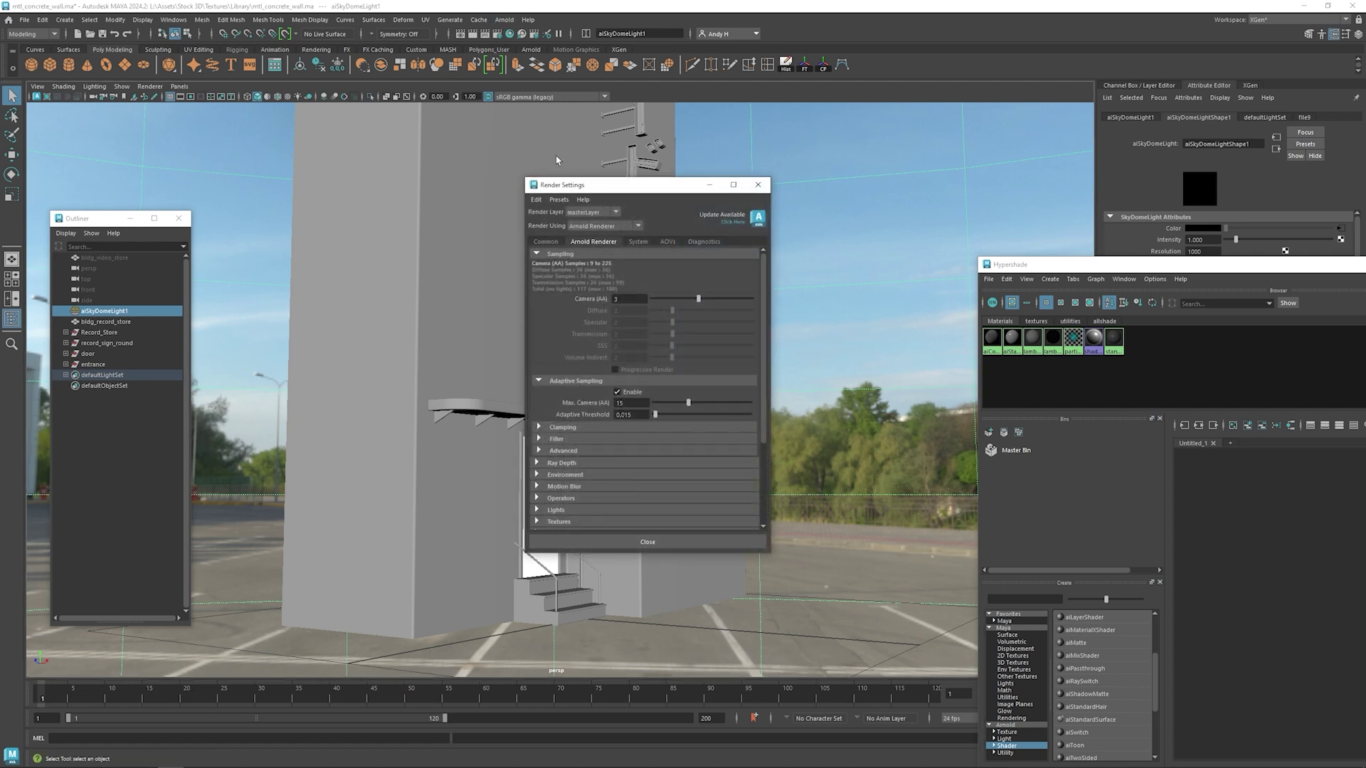
pyautogui.click(546, 242)
pyautogui.scroll(-5, 579, 394)
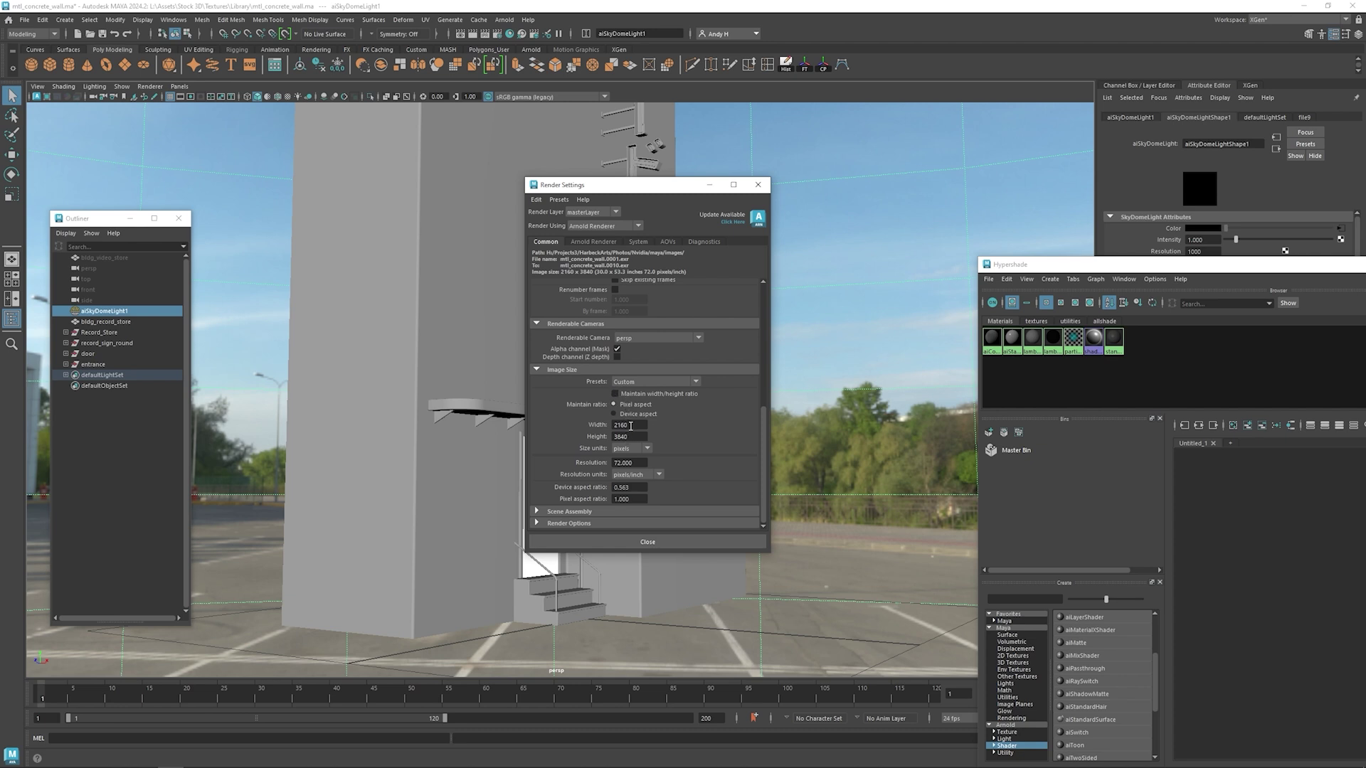
pyautogui.doubleClick(630, 425)
pyautogui.write('1080')
pyautogui.press('Tab')
pyautogui.click(647, 542)
# - Open the Arnold RenderView to render the building from the perspective camera
pyautogui.click(540, 196)
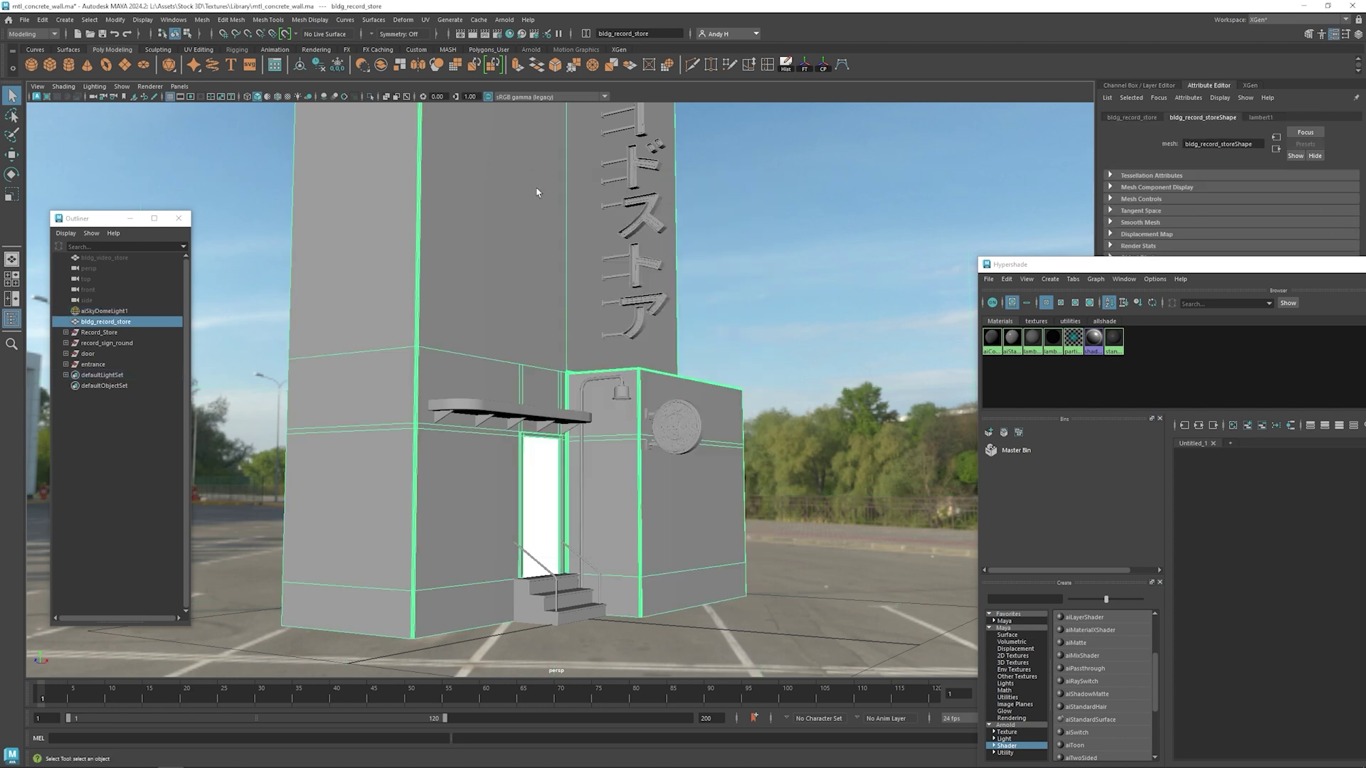
pyautogui.click(505, 19)
pyautogui.click(540, 51)
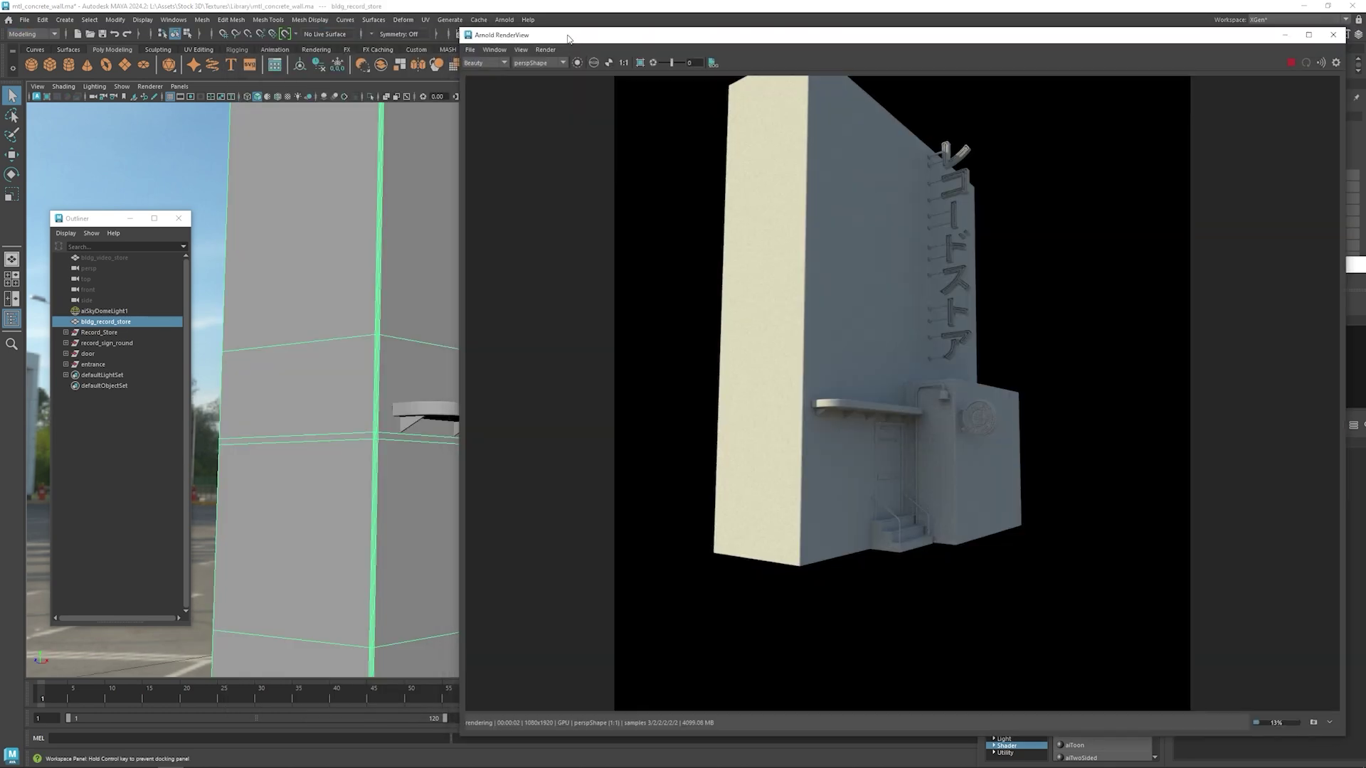
pyautogui.moveTo(567, 37); pyautogui.dragTo(578, 40)
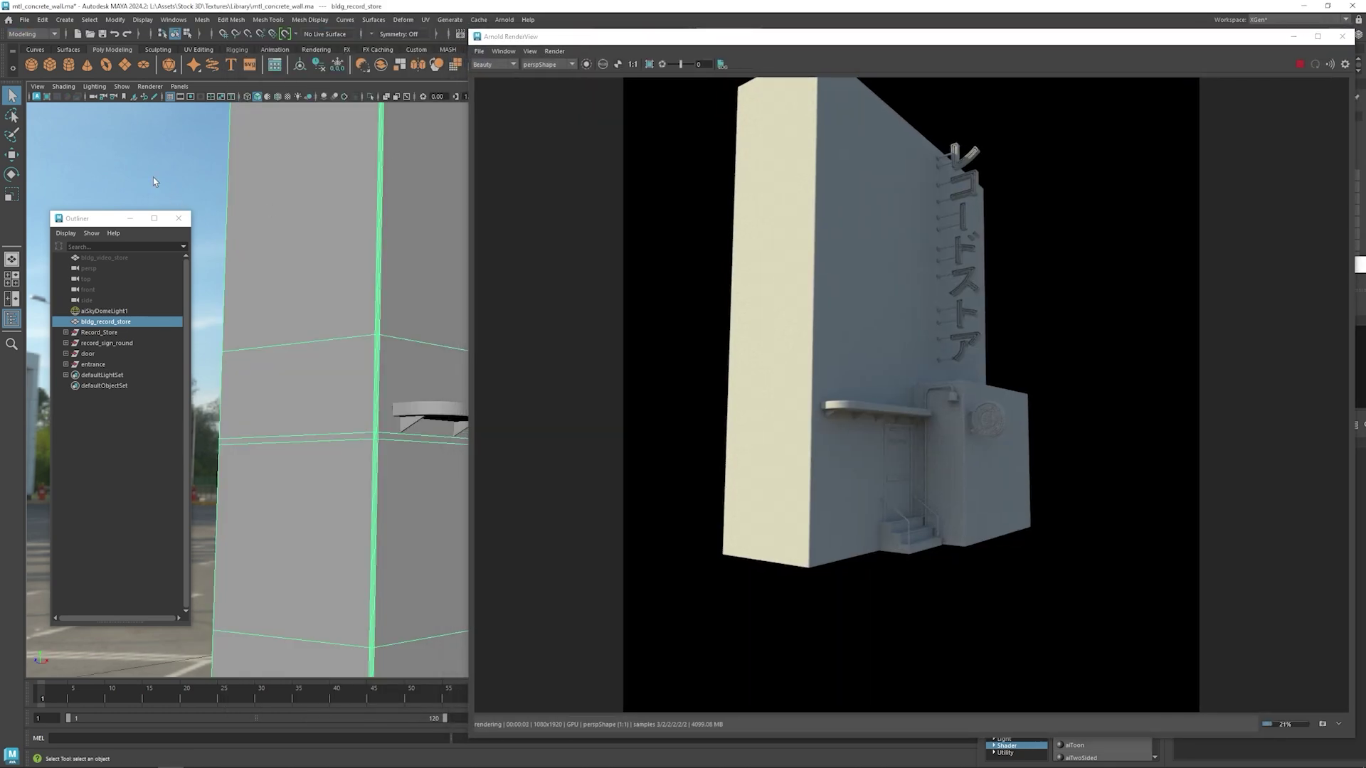
# - Rotate the sky dome light around its Y axis to change the lighting direction on the building
pyautogui.click(105, 311)
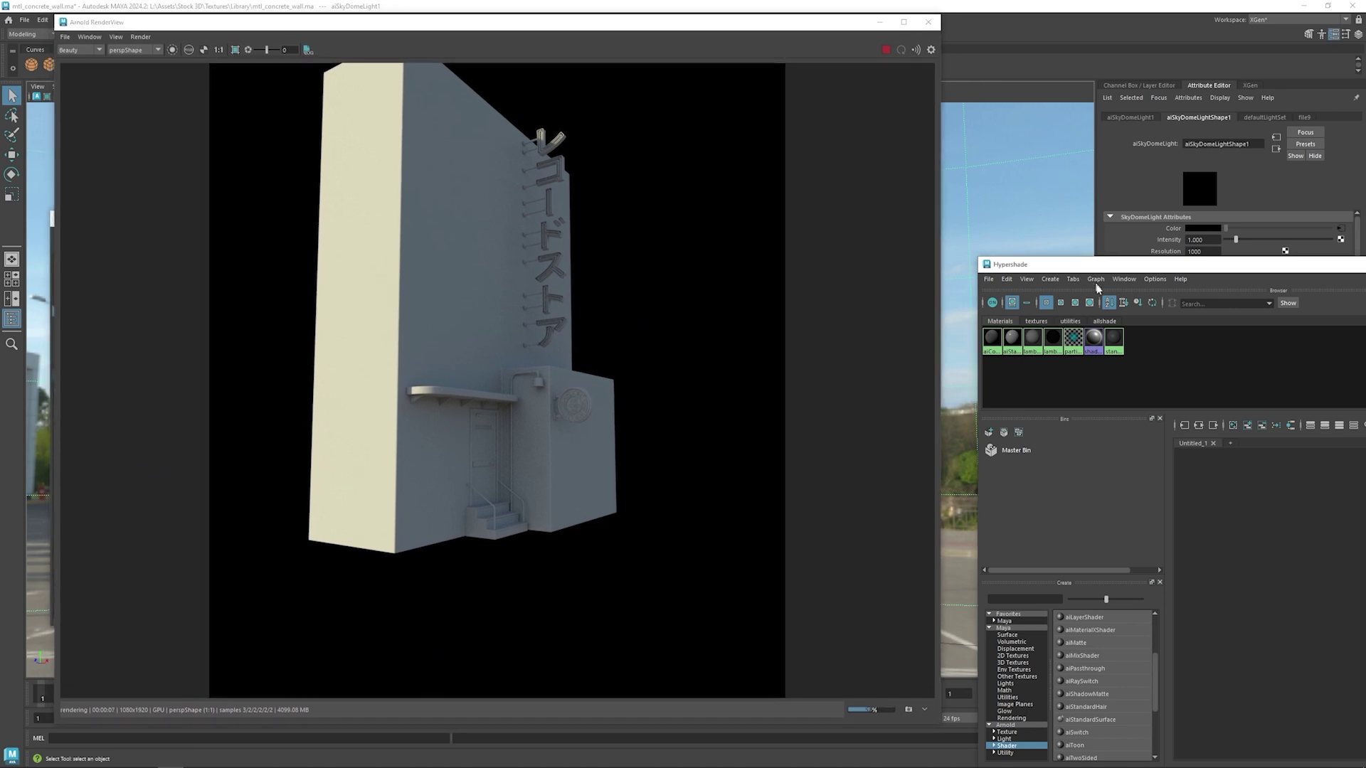
pyautogui.moveTo(1091, 264); pyautogui.dragTo(1127, 403)
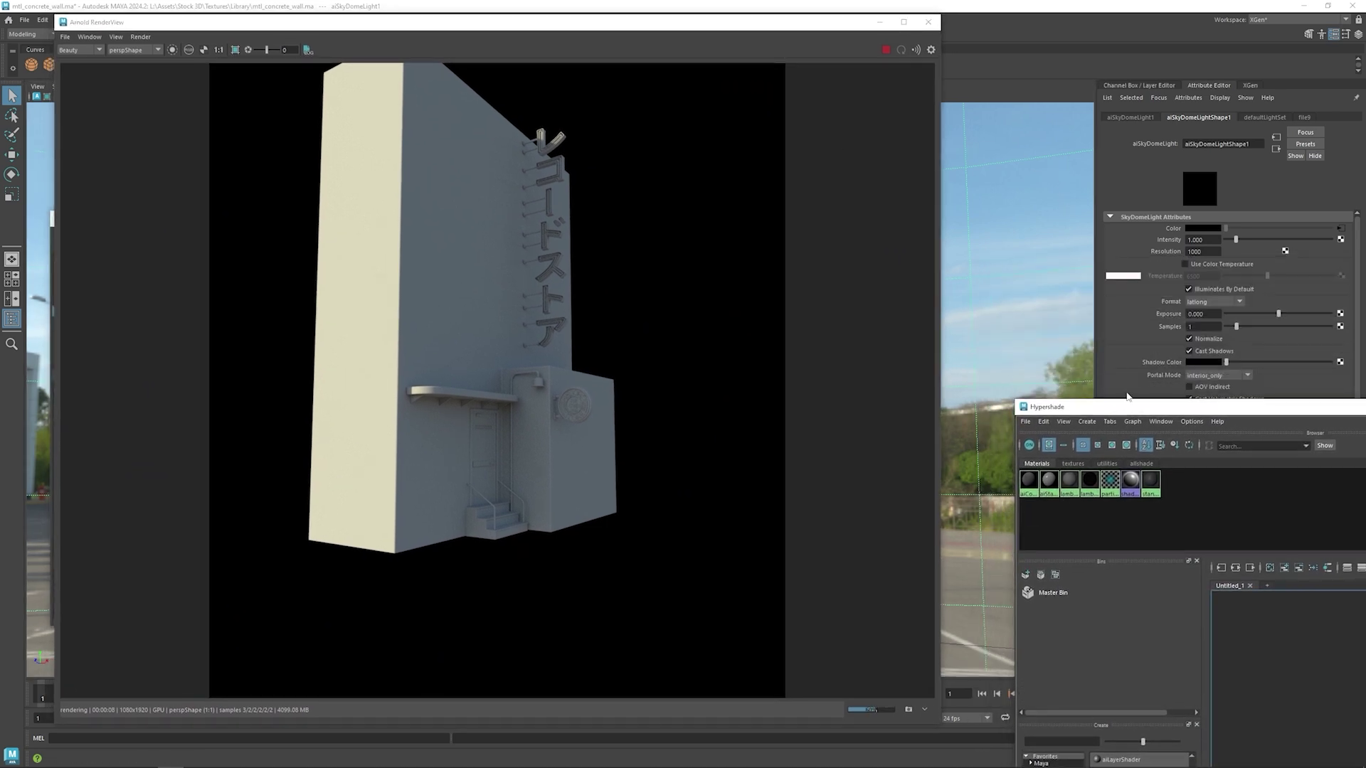
pyautogui.click(1156, 86)
pyautogui.click(1301, 161)
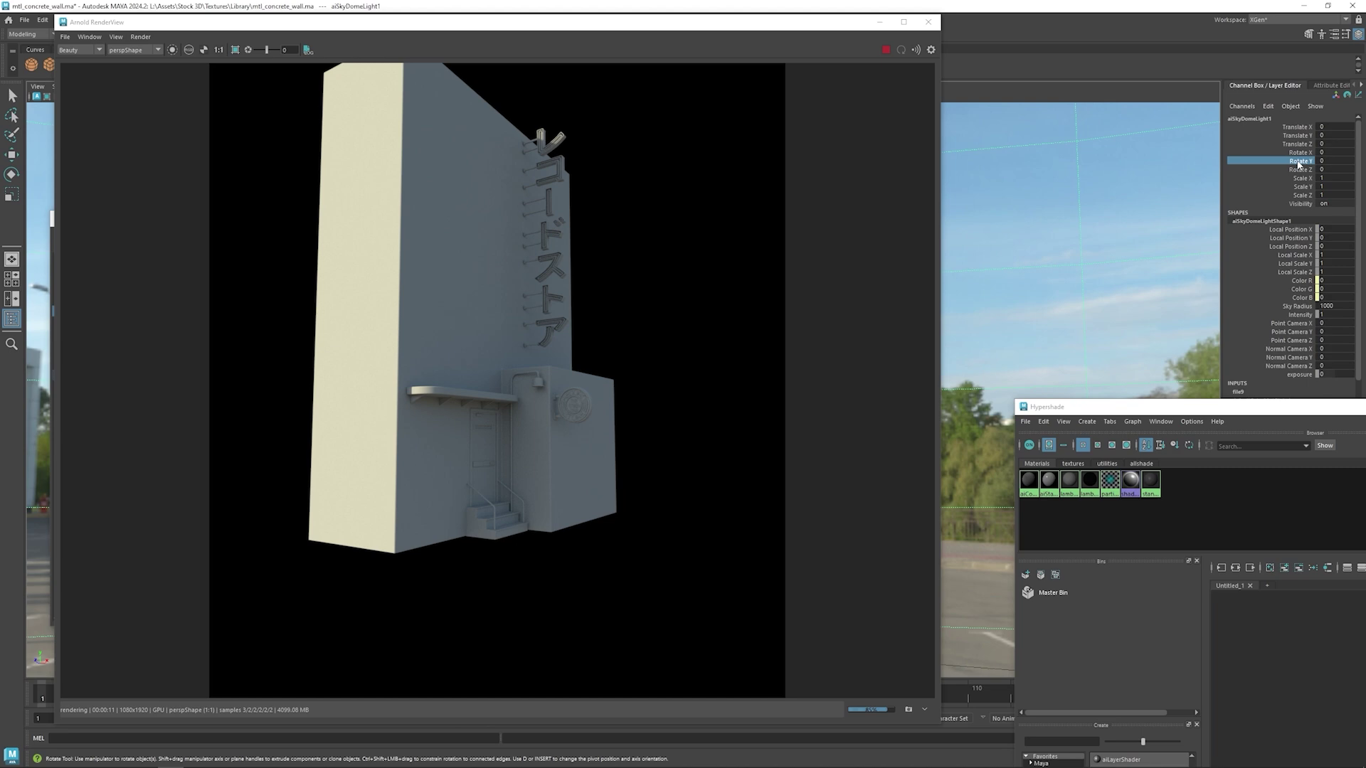
pyautogui.moveTo(1057, 201); pyautogui.dragTo(1148, 196, button='middle')
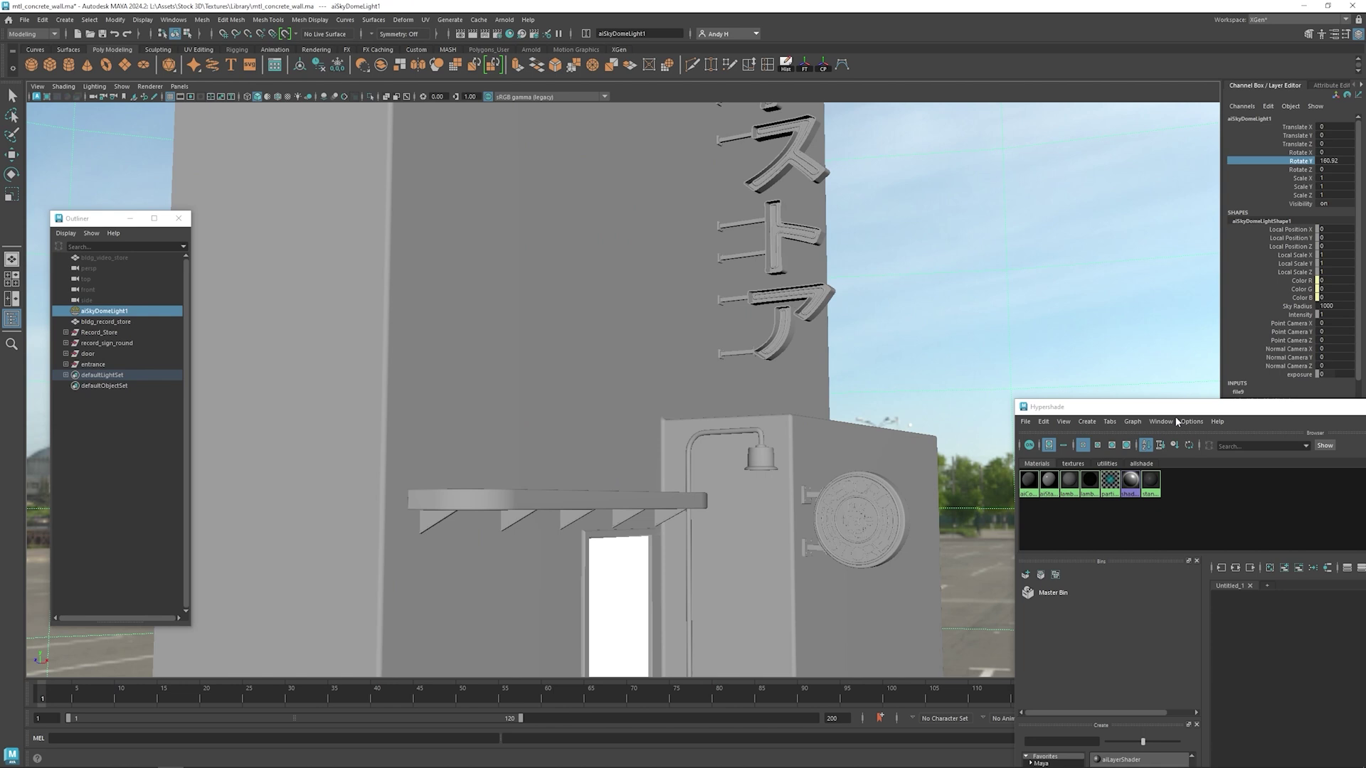
# - Rename the new aiStandardSurface material to Concrete
pyautogui.moveTo(1175, 406); pyautogui.dragTo(557, 108)
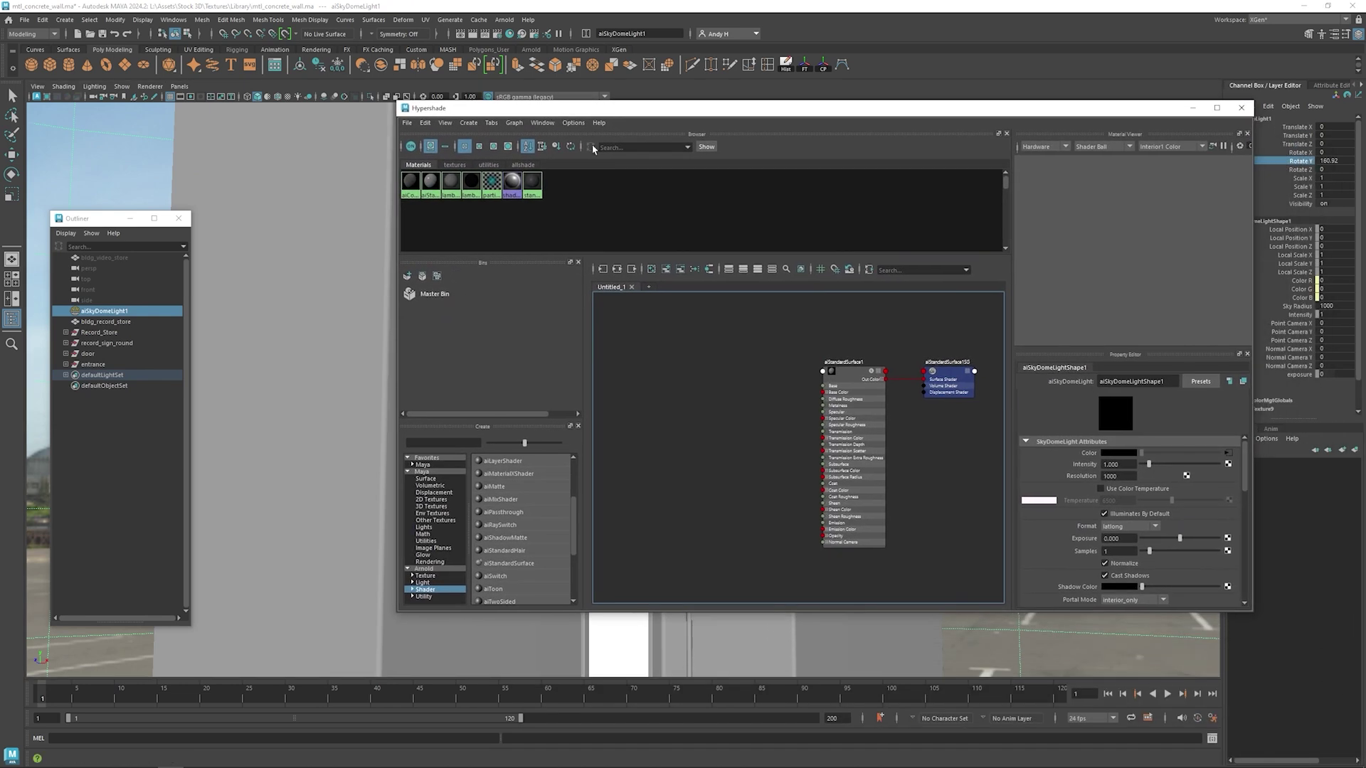
pyautogui.click(852, 371)
pyautogui.moveTo(1166, 382); pyautogui.dragTo(1074, 384)
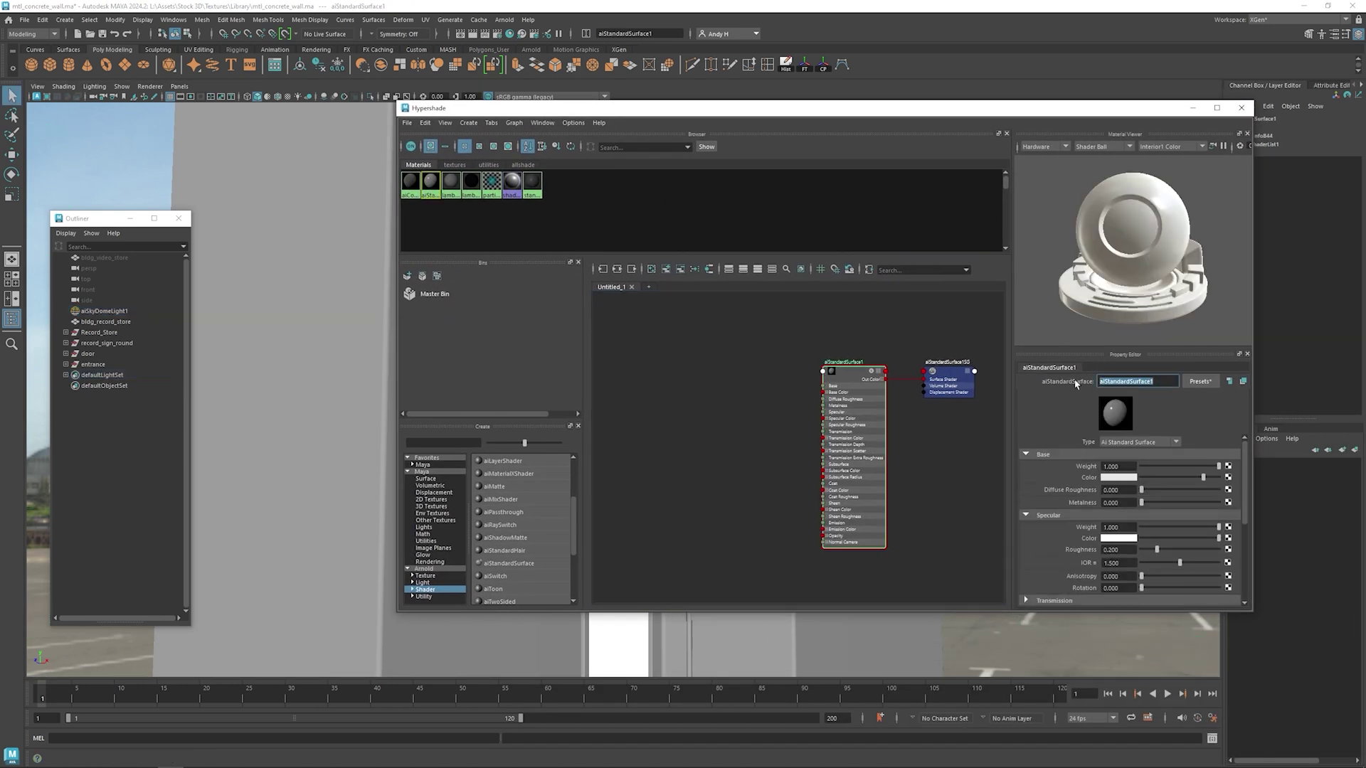
pyautogui.write('Concrete')
pyautogui.press('Return')
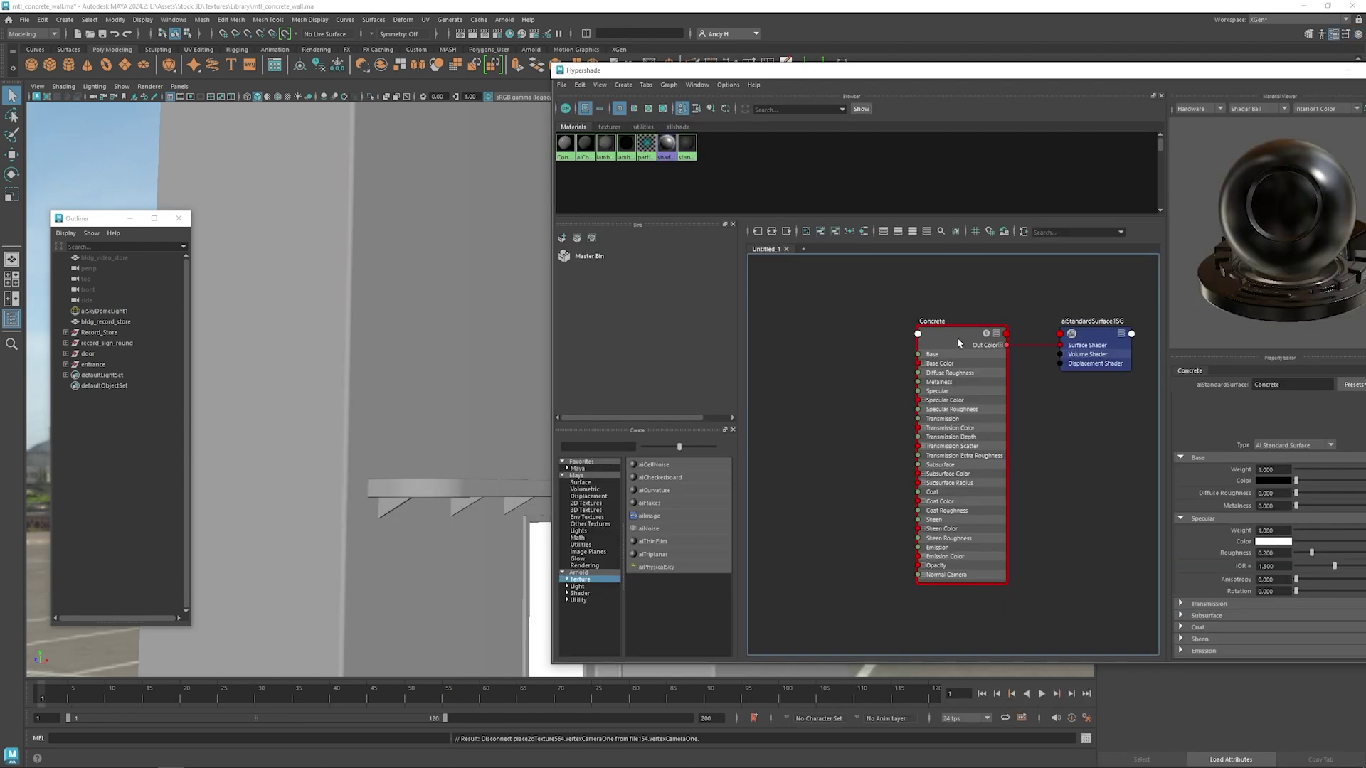
# - Map a new aiTriplanar texture to the Base Color of the Concrete material
pyautogui.moveTo(958, 337)
pyautogui.mouseDown()
pyautogui.moveTo(940, 343)
pyautogui.moveTo(959, 338)
pyautogui.mouseUp()
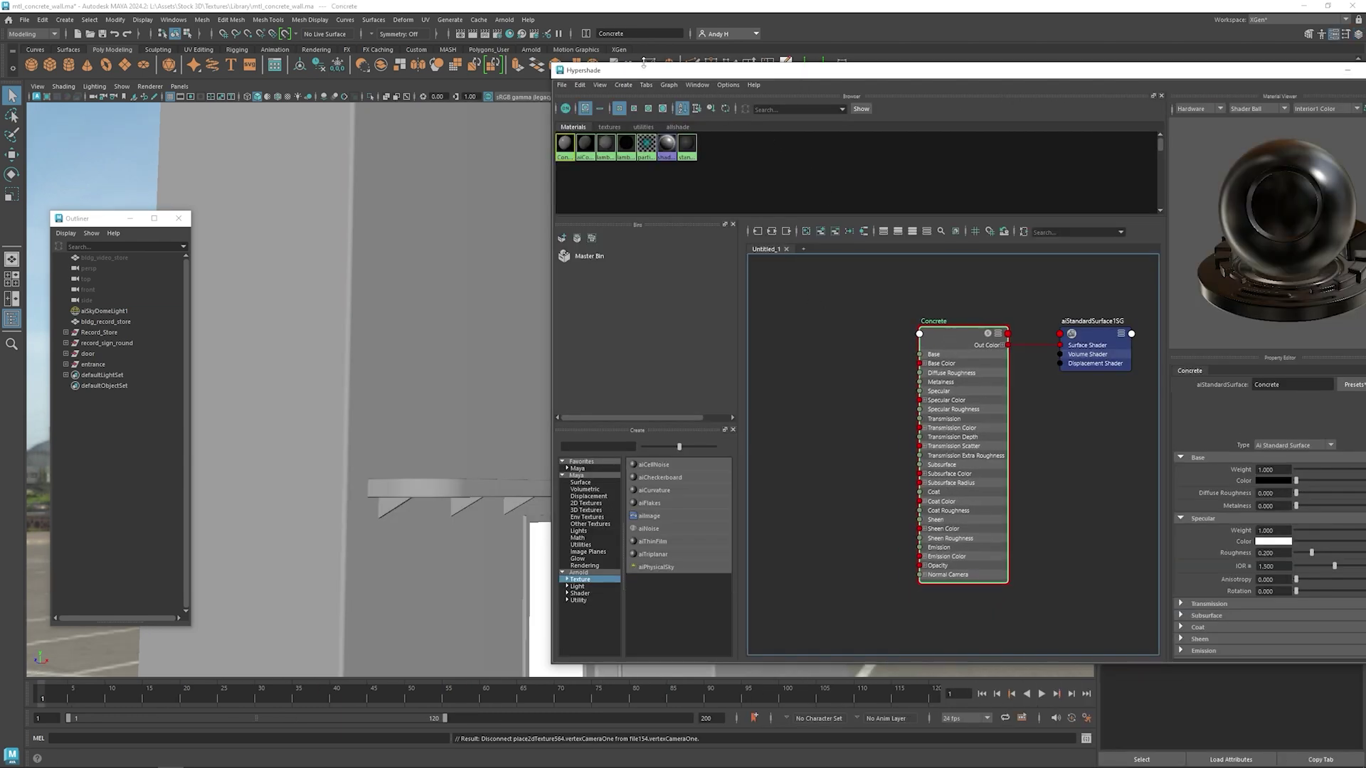
pyautogui.moveTo(631, 76); pyautogui.dragTo(713, 79)
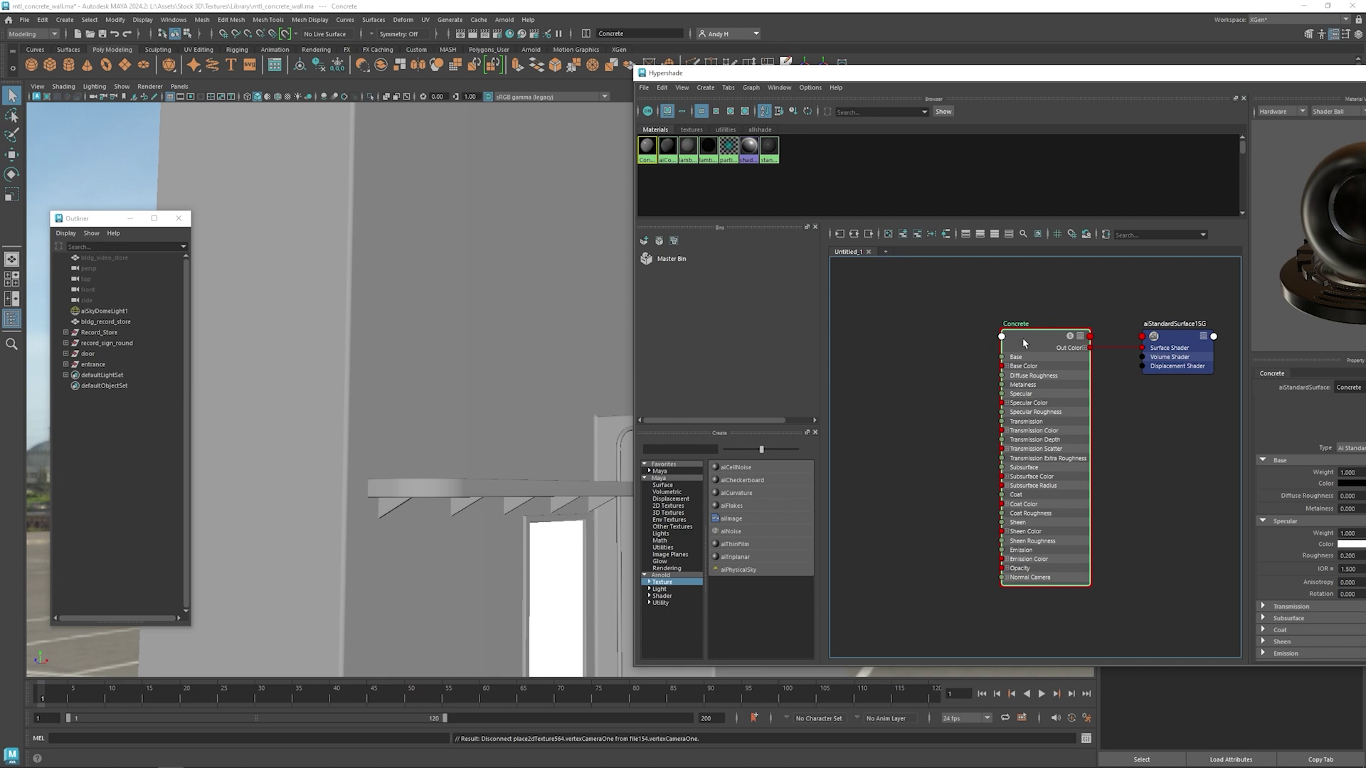
pyautogui.moveTo(1272, 73); pyautogui.dragTo(1040, 73)
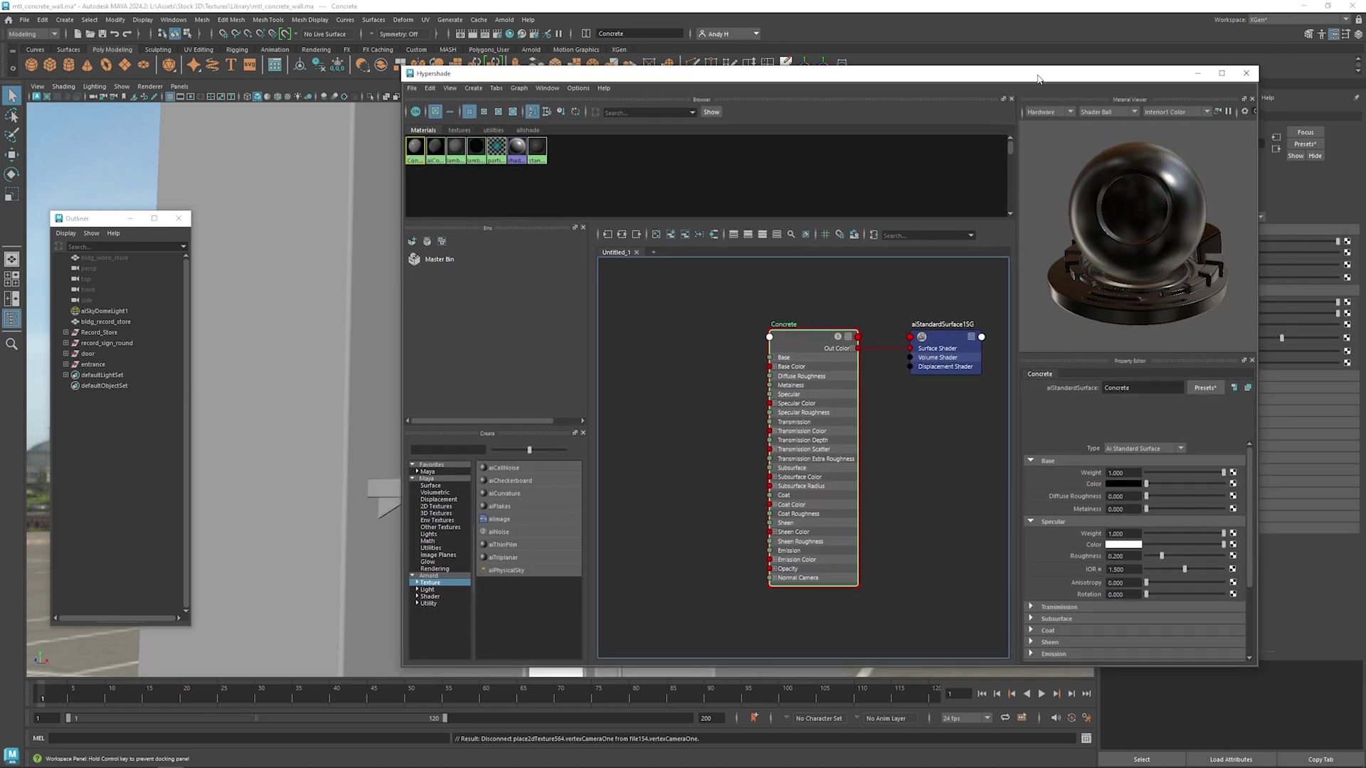
pyautogui.click(1233, 486)
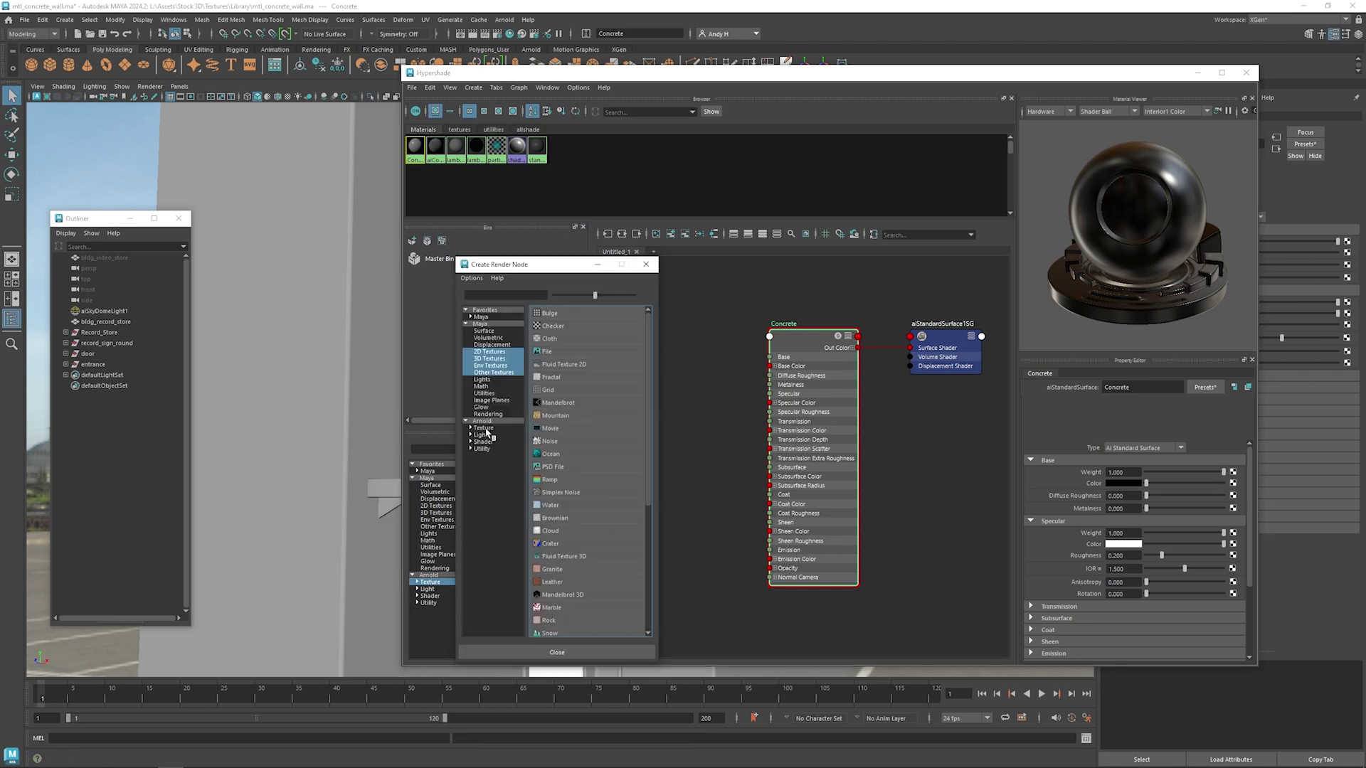
pyautogui.click(486, 427)
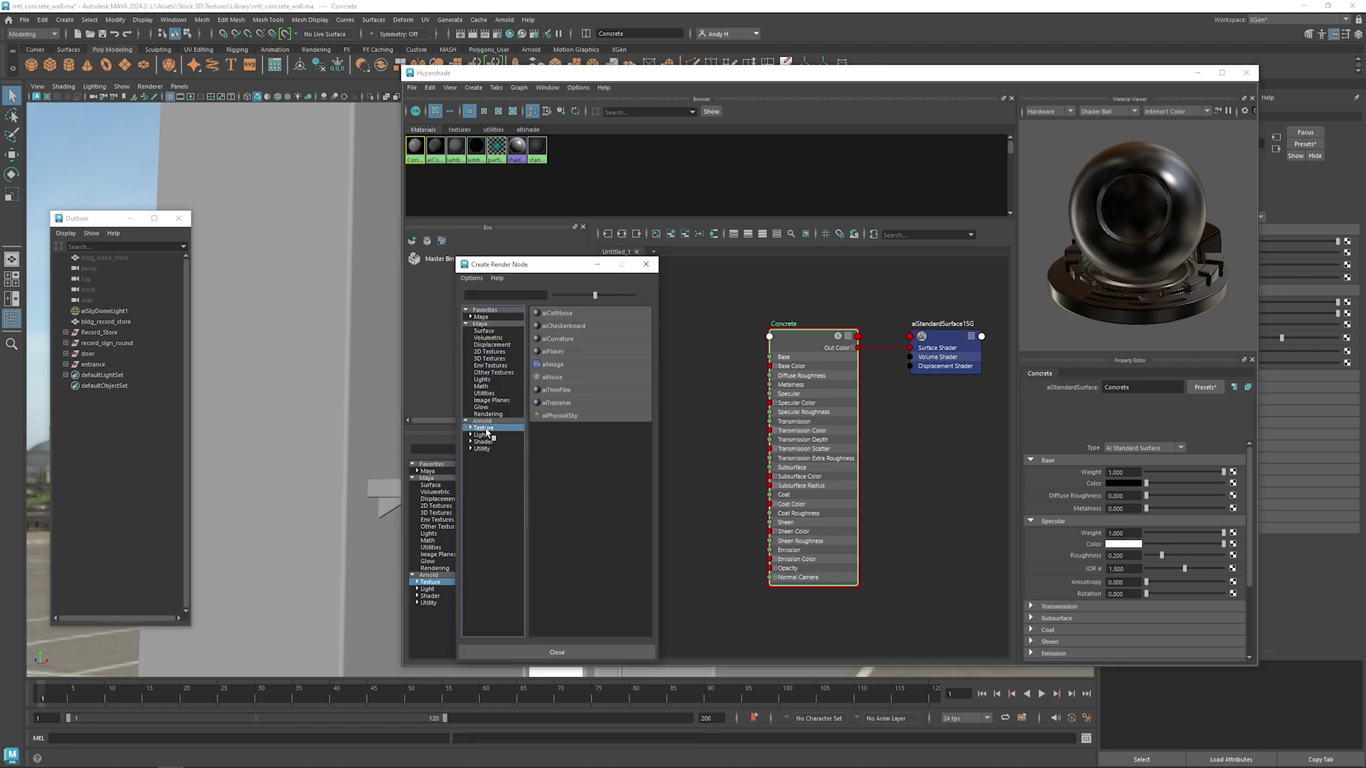
pyautogui.click(573, 404)
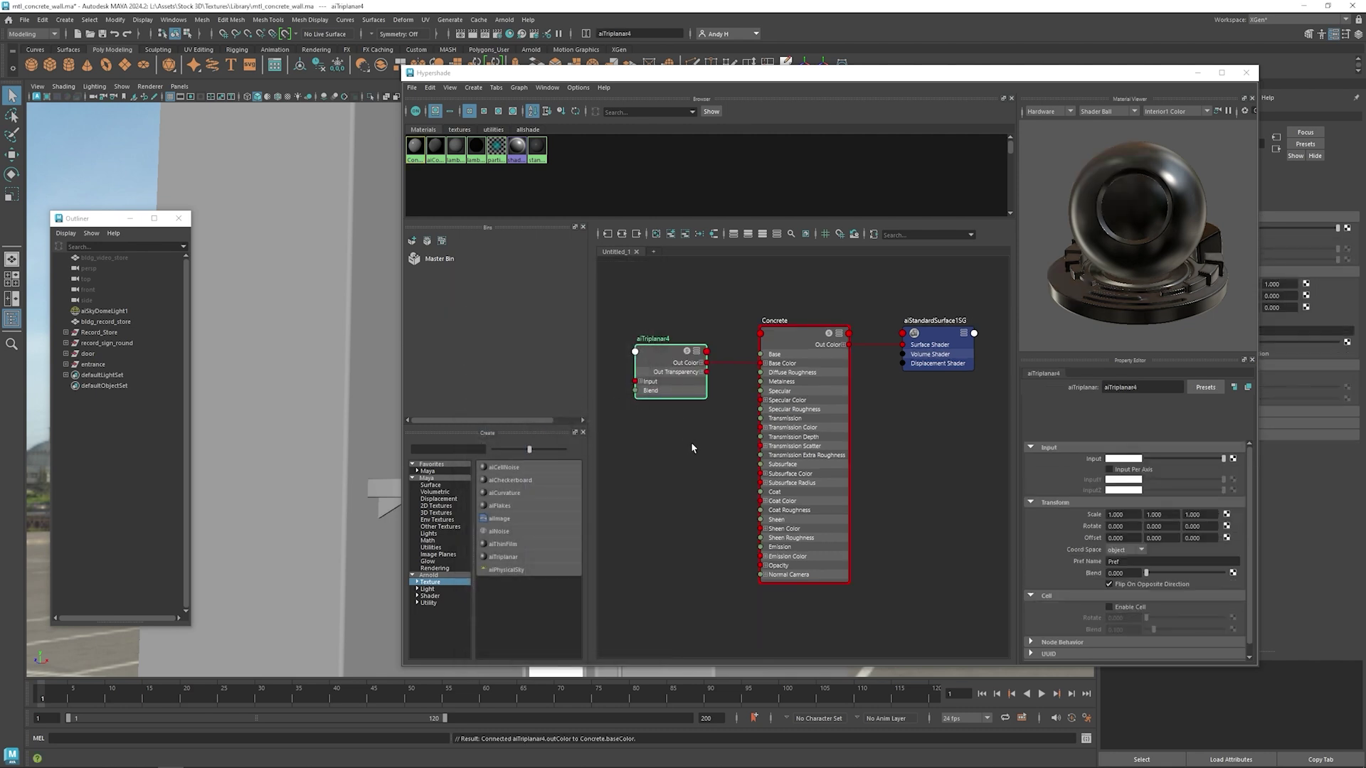
pyautogui.keyDown('alt'); pyautogui.moveTo(689, 453); pyautogui.dragTo(882, 456, button='middle'); pyautogui.keyUp('alt')
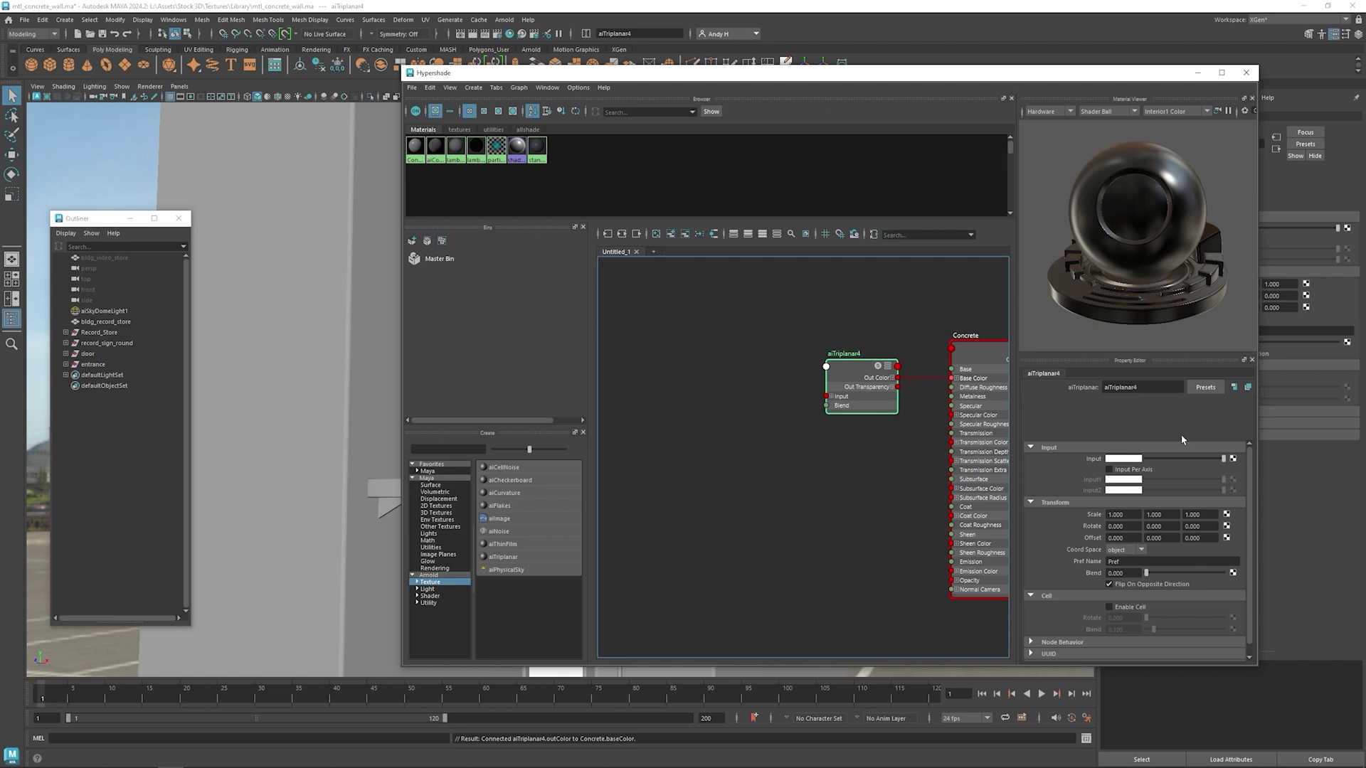
# - Add a File texture to the triplanar's Input, load DefaultMaterial_Base_color.png by its path, and view the image
pyautogui.click(1232, 459)
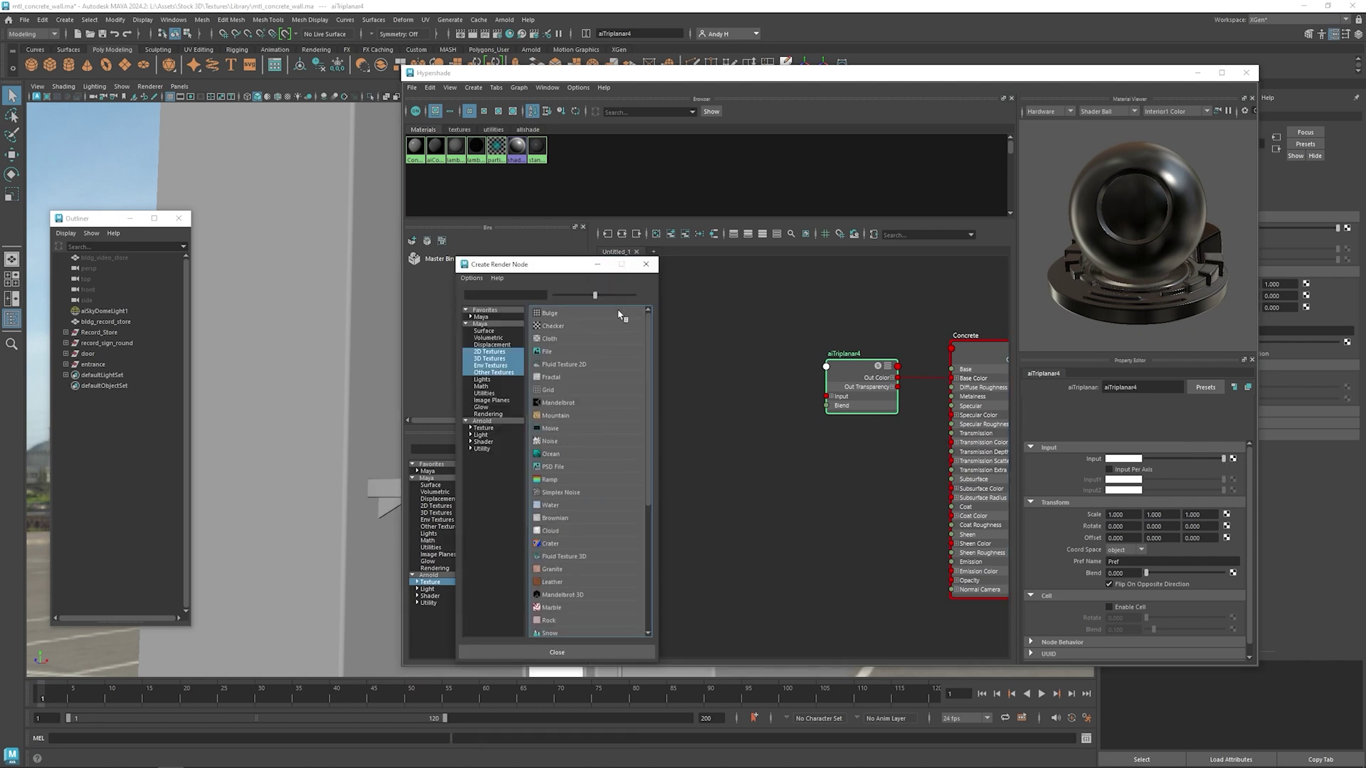
pyautogui.click(546, 354)
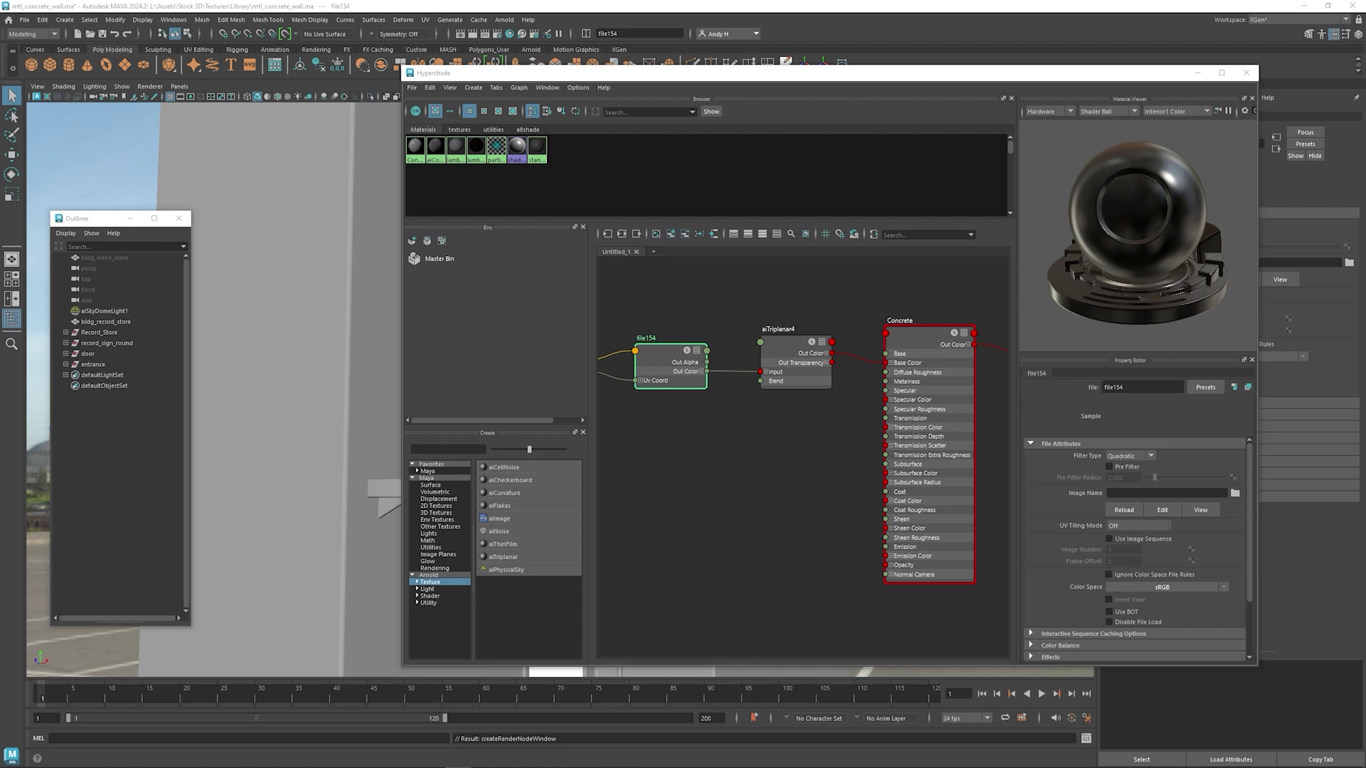
pyautogui.click(1122, 493)
pyautogui.hotkey('ctrl', 'v')
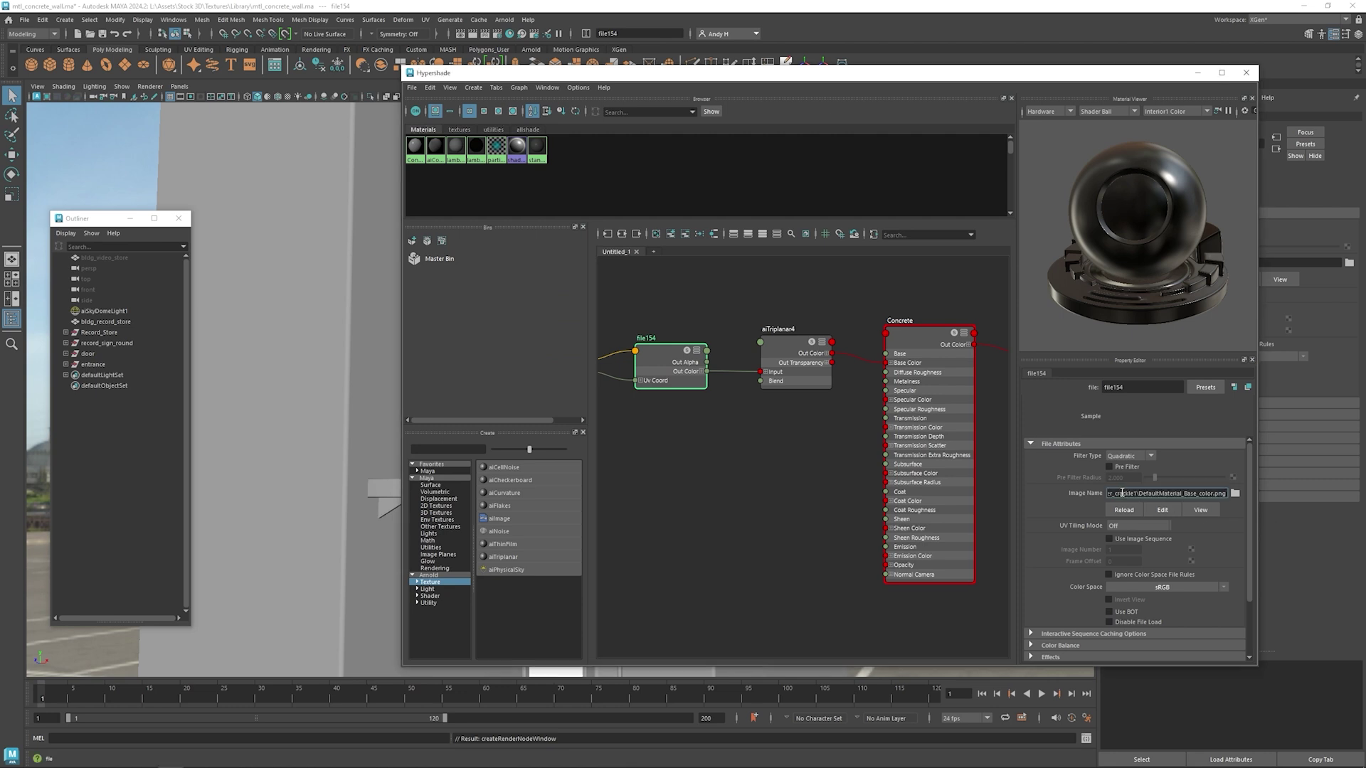
pyautogui.press('Return')
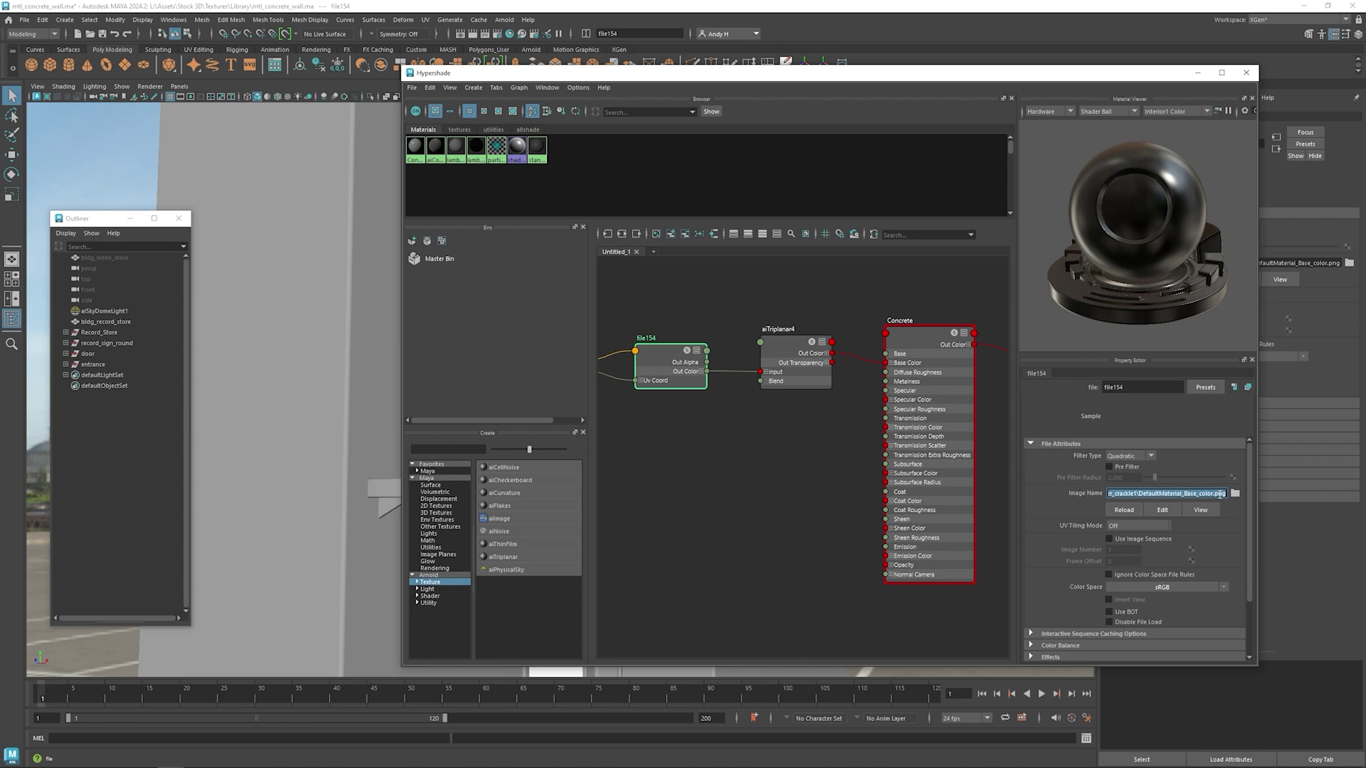
pyautogui.click(1201, 511)
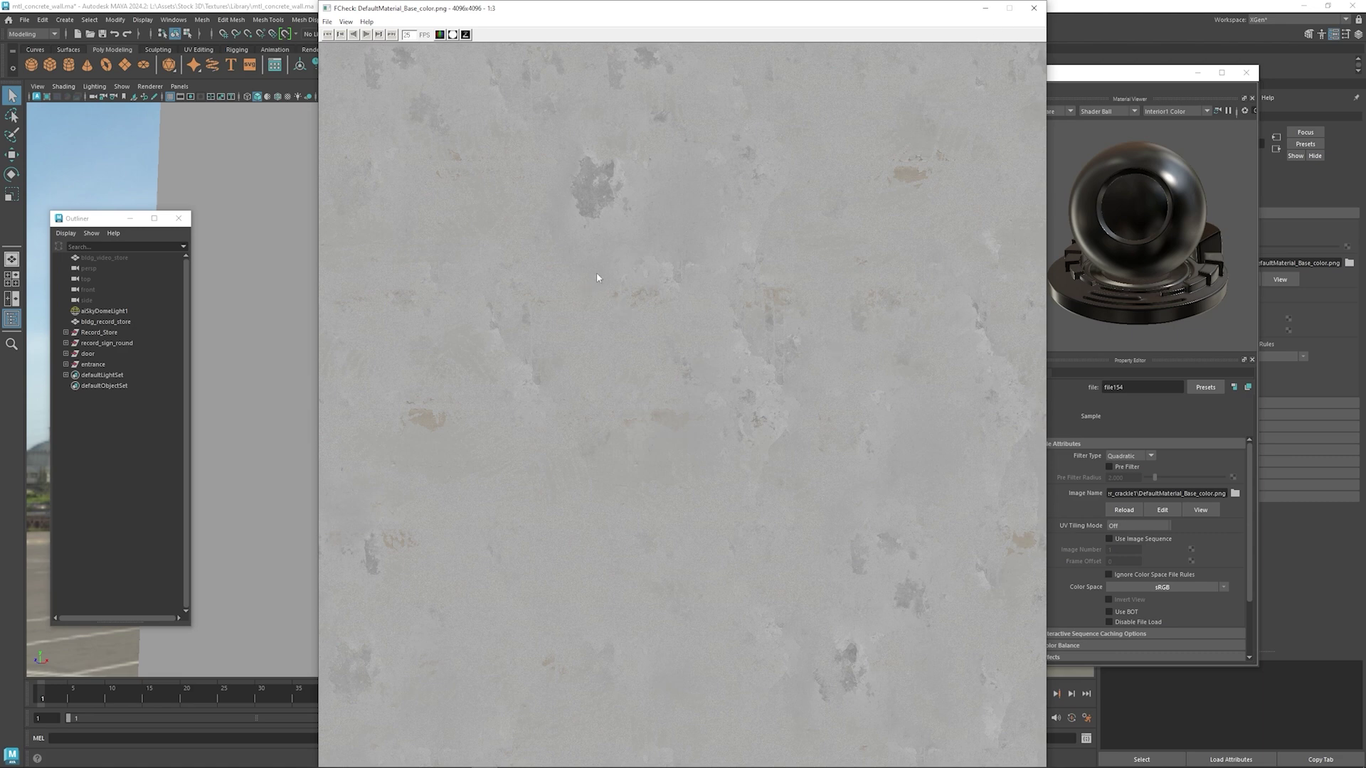
pyautogui.click(1034, 8)
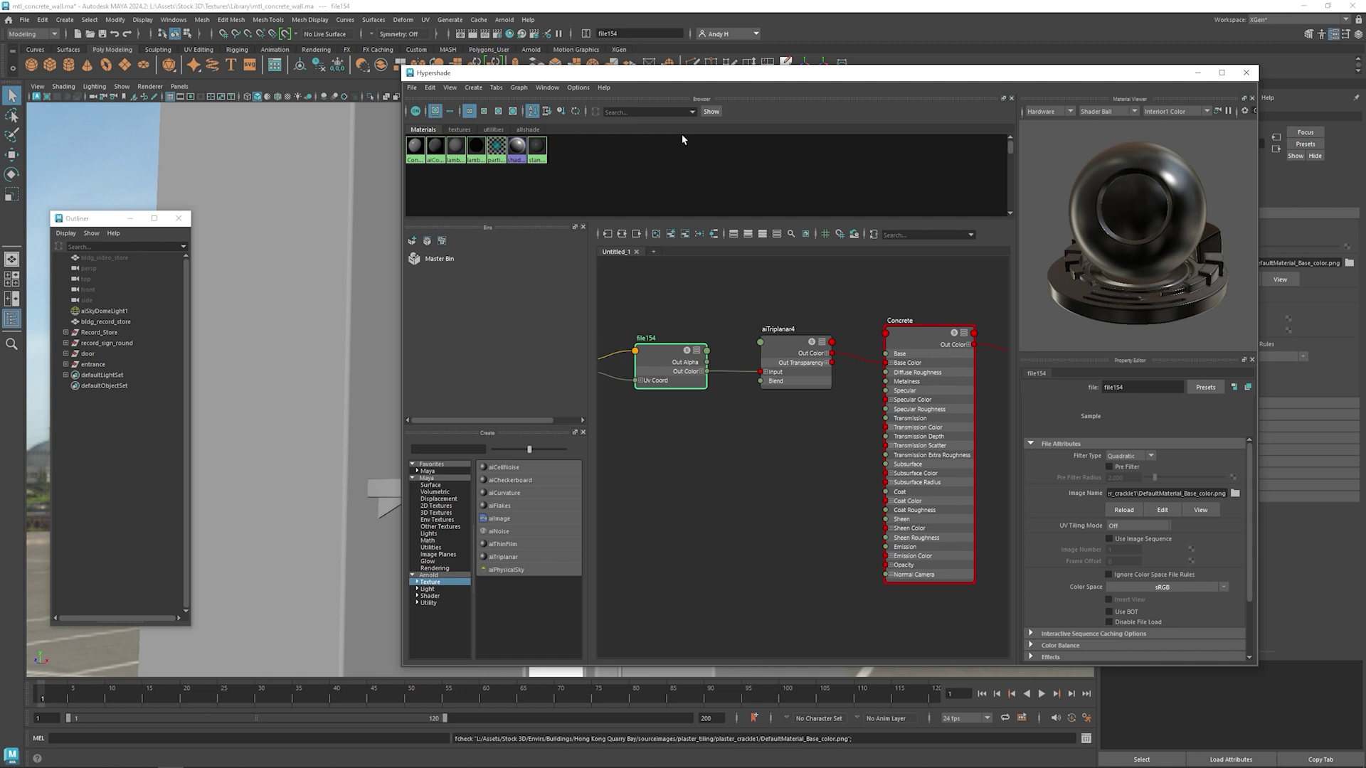
# - Render the building in the Arnold RenderView and examine the concrete texture on the walls from several angles and distances
pyautogui.moveTo(630, 79); pyautogui.dragTo(848, 92)
pyautogui.click(995, 361)
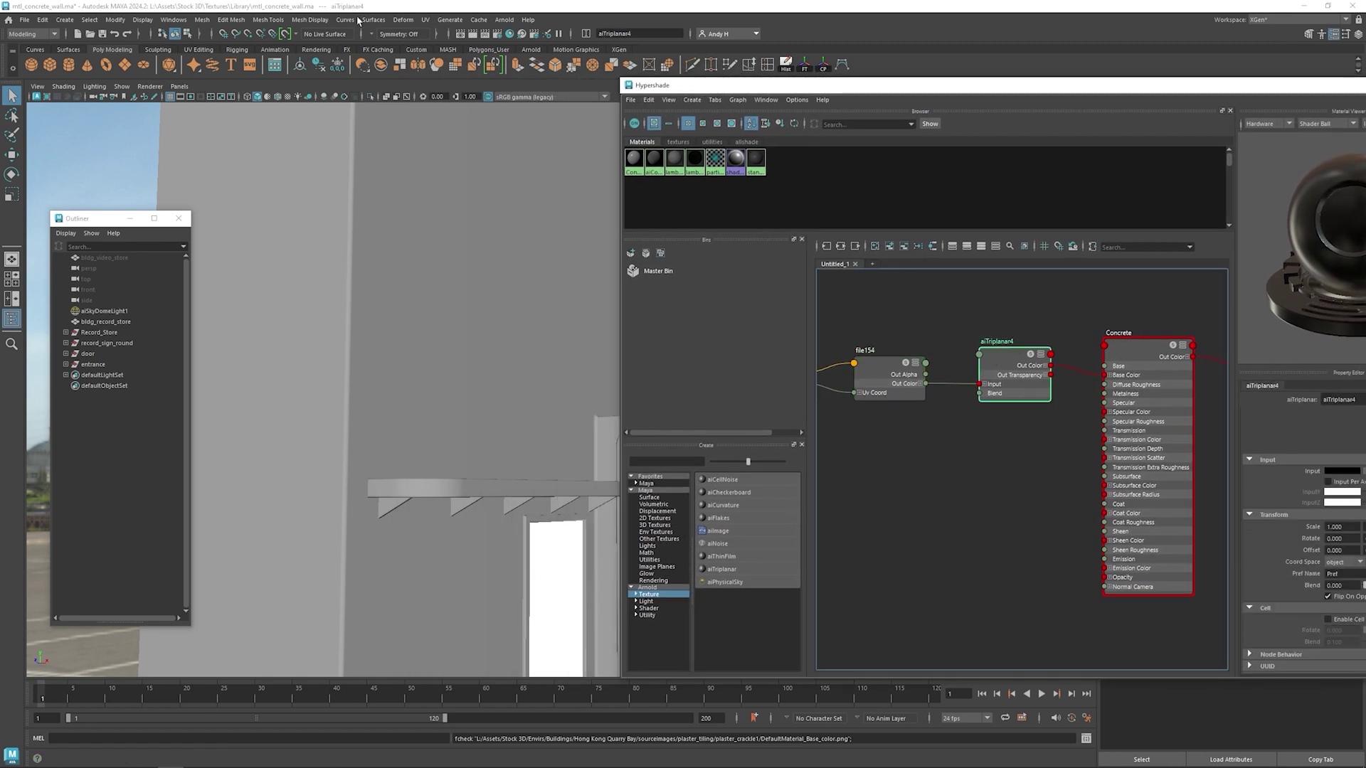
pyautogui.click(504, 19)
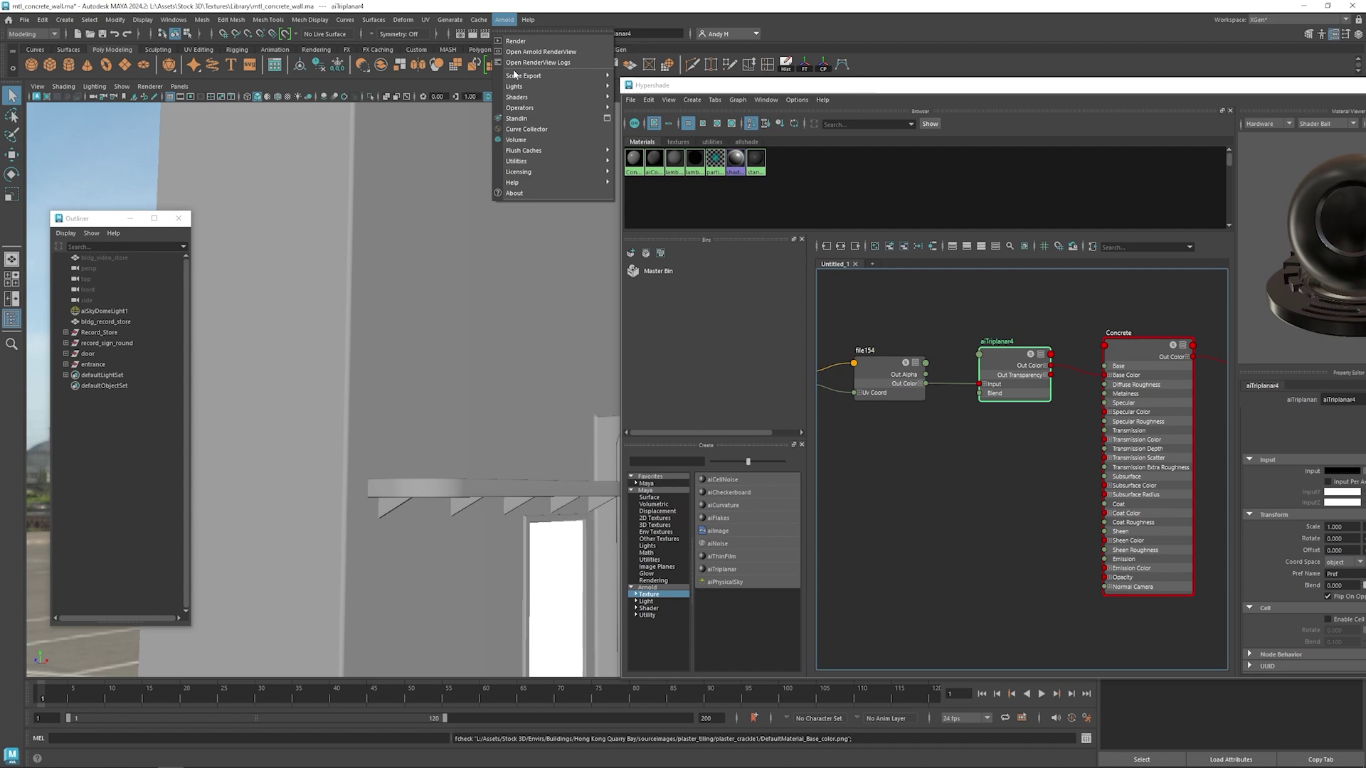
pyautogui.click(515, 52)
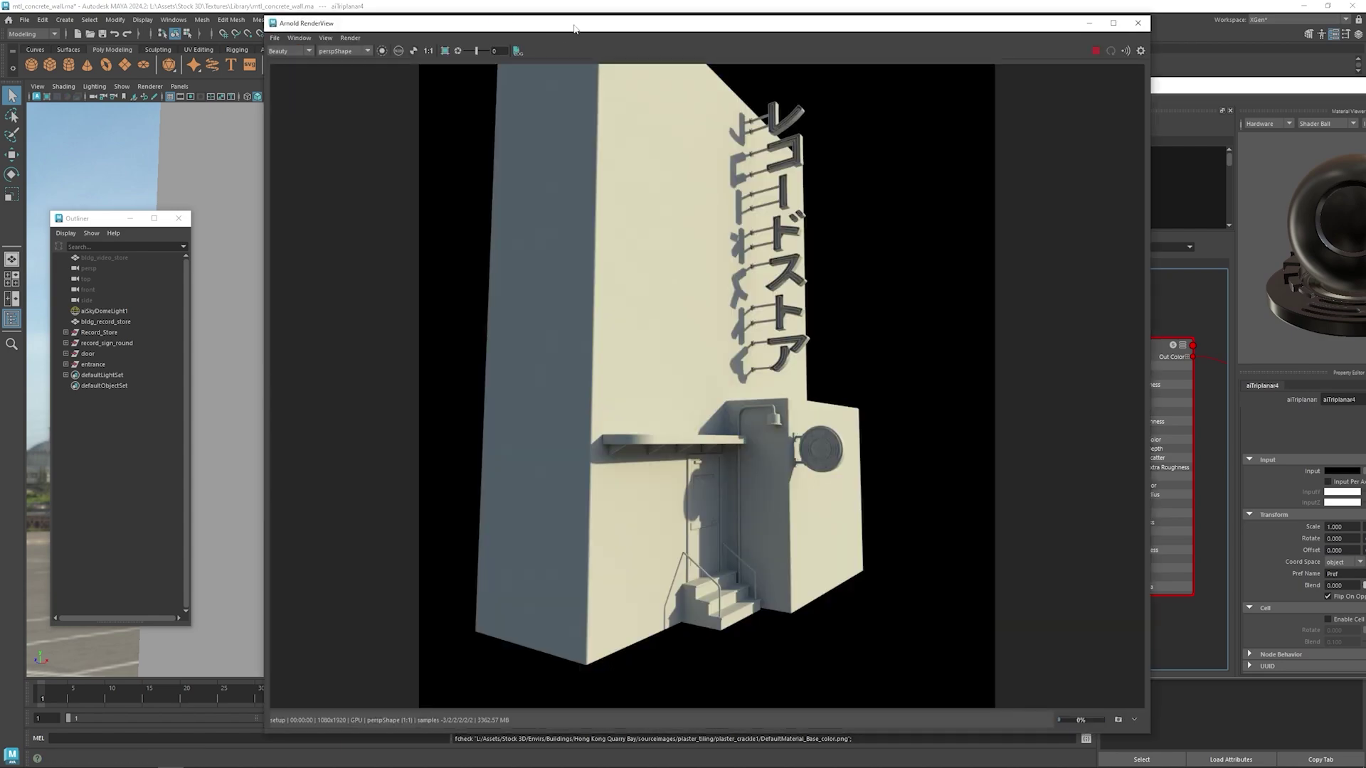
pyautogui.moveTo(573, 27); pyautogui.dragTo(420, 415)
pyautogui.moveTo(1131, 351); pyautogui.dragTo(444, 178, button='middle')
pyautogui.moveTo(491, 412); pyautogui.dragTo(480, 45)
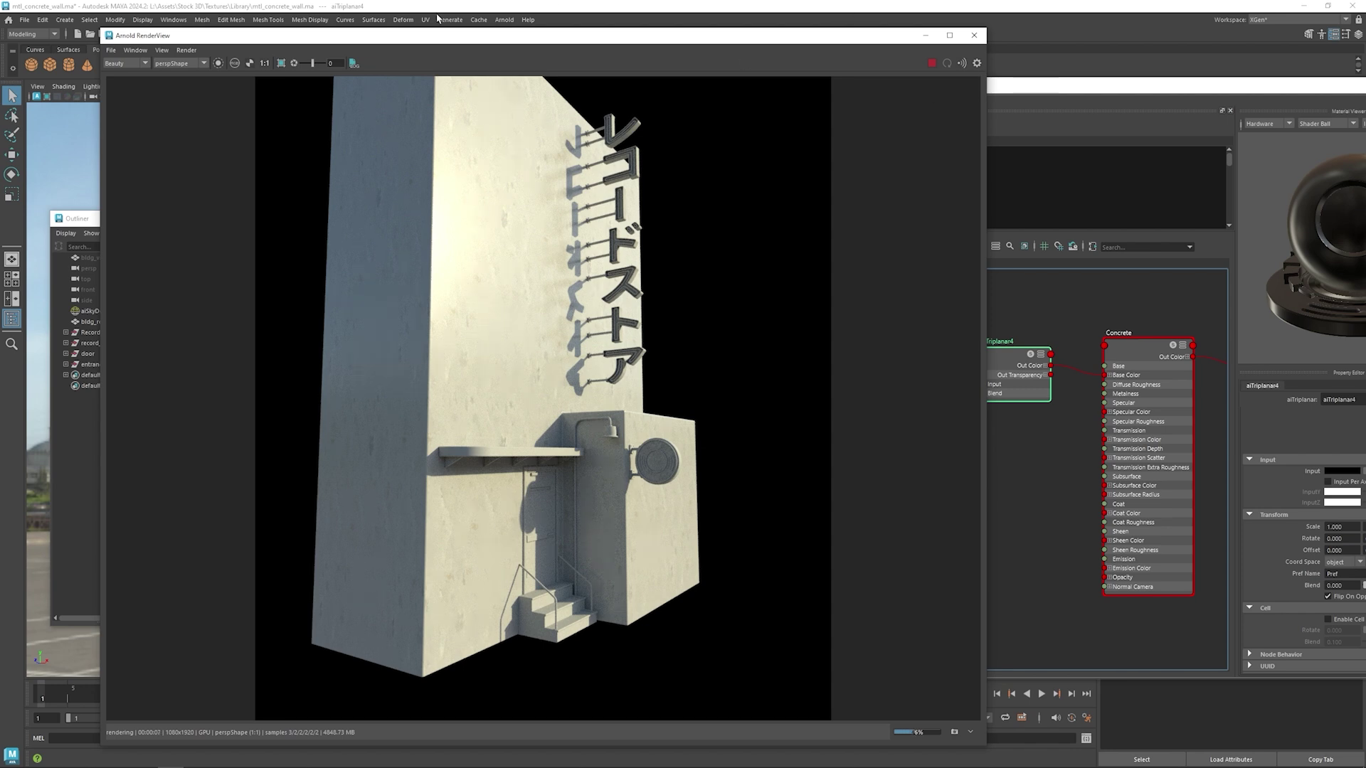
pyautogui.moveTo(381, 35); pyautogui.dragTo(667, 49)
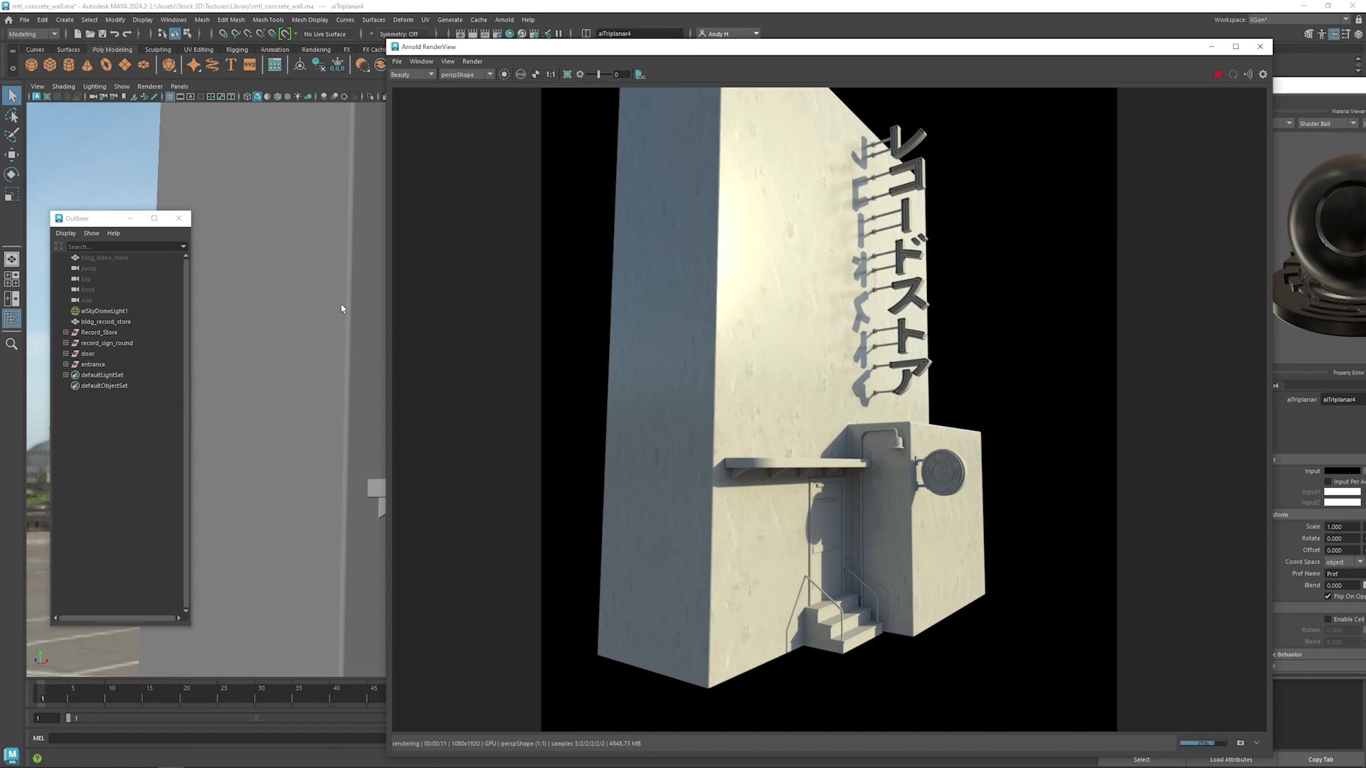
pyautogui.keyDown('alt'); pyautogui.moveTo(341, 301); pyautogui.dragTo(326, 229); pyautogui.keyUp('alt')
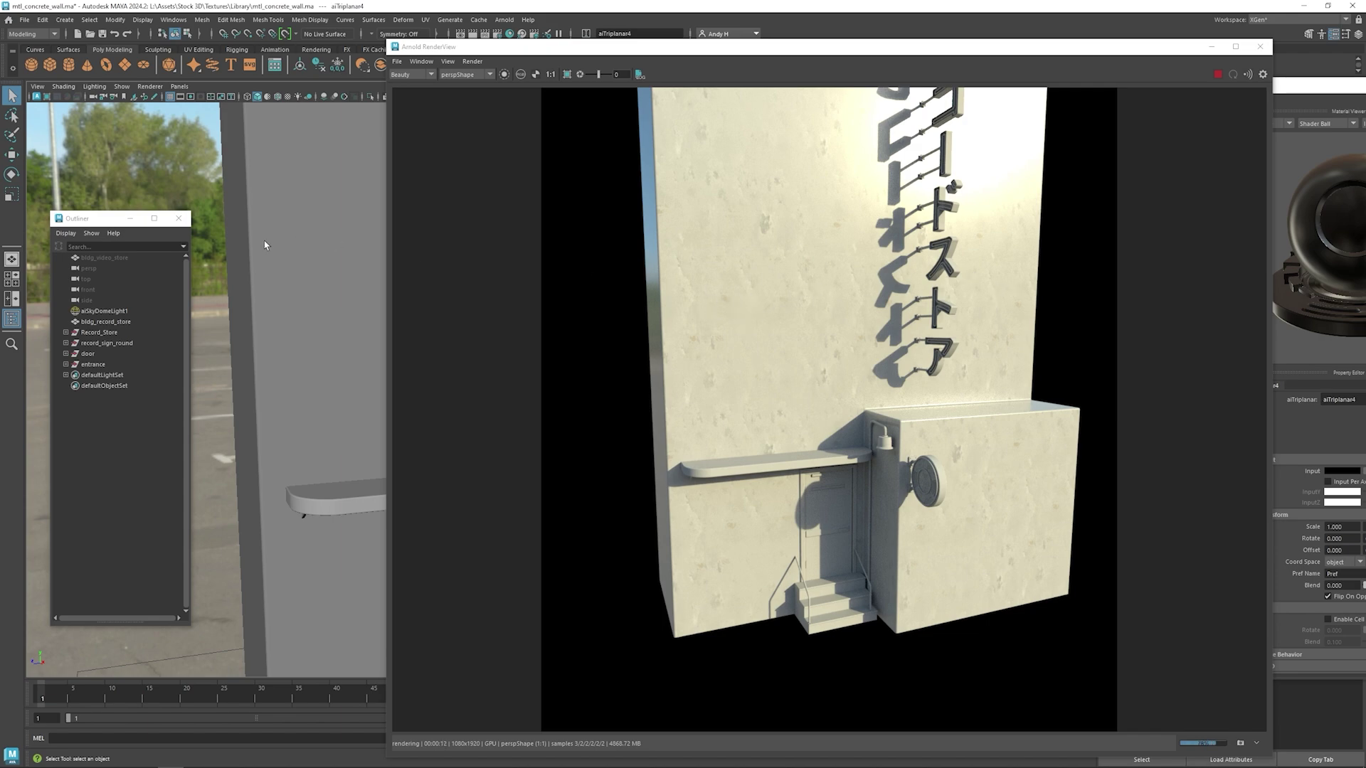
pyautogui.keyDown('alt'); pyautogui.moveTo(264, 242); pyautogui.dragTo(778, 138, button='right'); pyautogui.keyUp('alt')
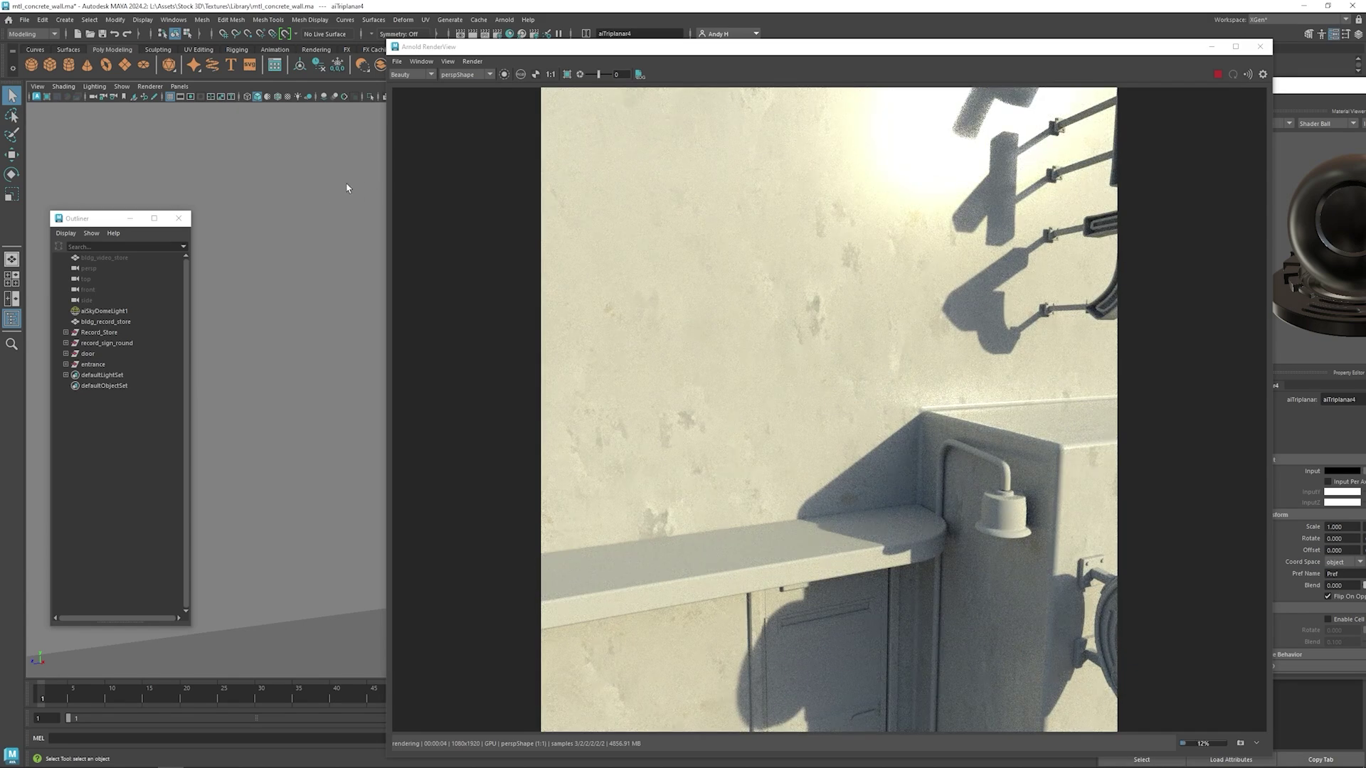
pyautogui.keyDown('alt'); pyautogui.moveTo(347, 187); pyautogui.dragTo(95, 168, button='right'); pyautogui.keyUp('alt')
pyautogui.keyDown('alt'); pyautogui.moveTo(281, 171); pyautogui.dragTo(86, 162, button='right'); pyautogui.keyUp('alt')
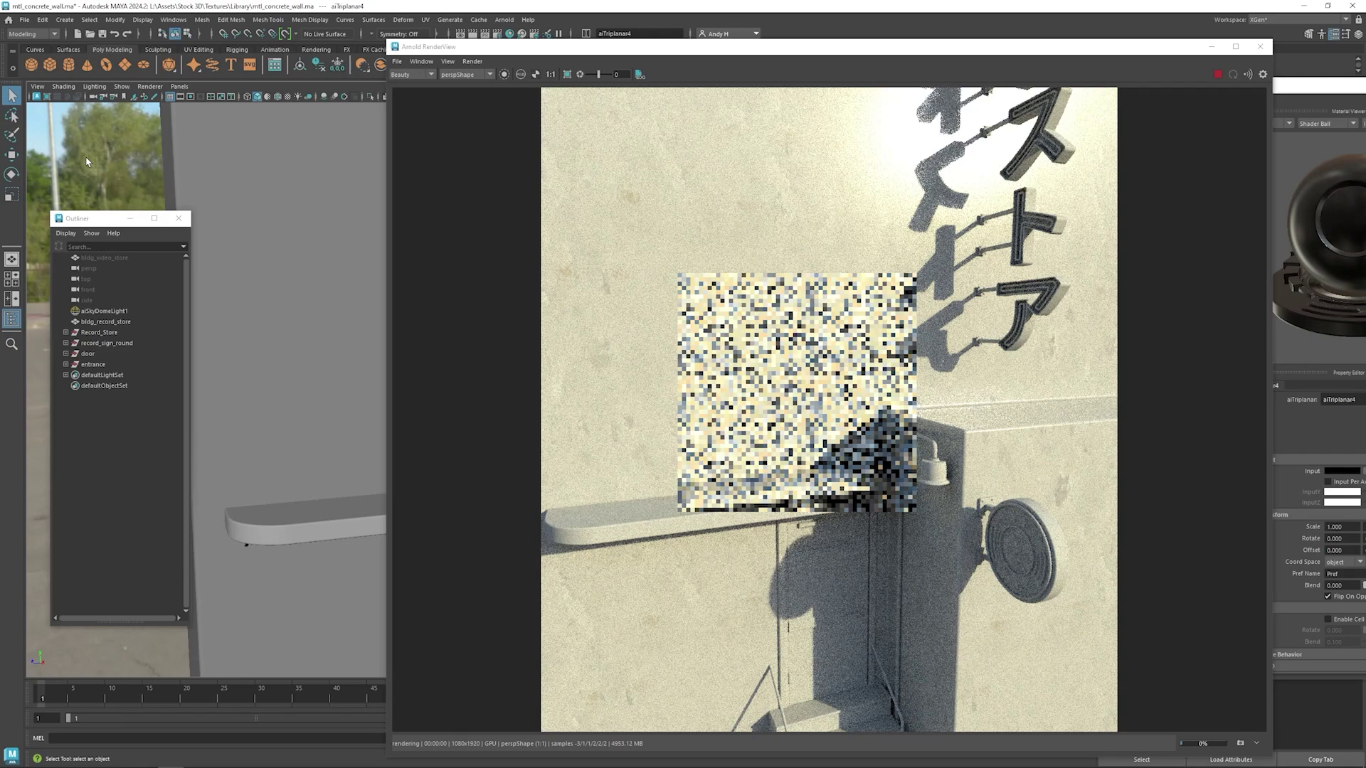
pyautogui.click(1259, 46)
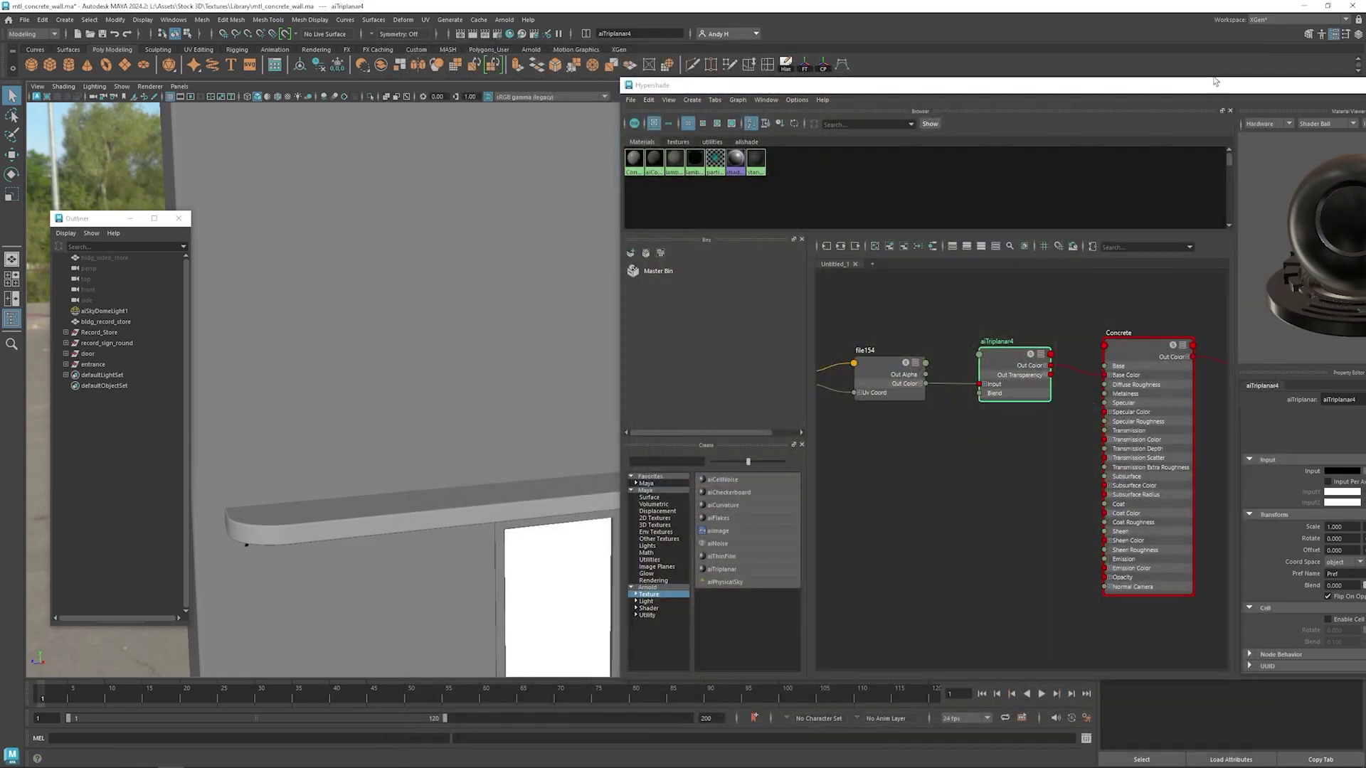
# - Disconnect the triplanar from Concrete's Base Color and move its texture nodes away from the material to make room
pyautogui.keyDown('alt'); pyautogui.moveTo(996, 451); pyautogui.dragTo(1119, 485, button='middle'); pyautogui.keyUp('alt')
pyautogui.scroll(-3, 1119, 470)
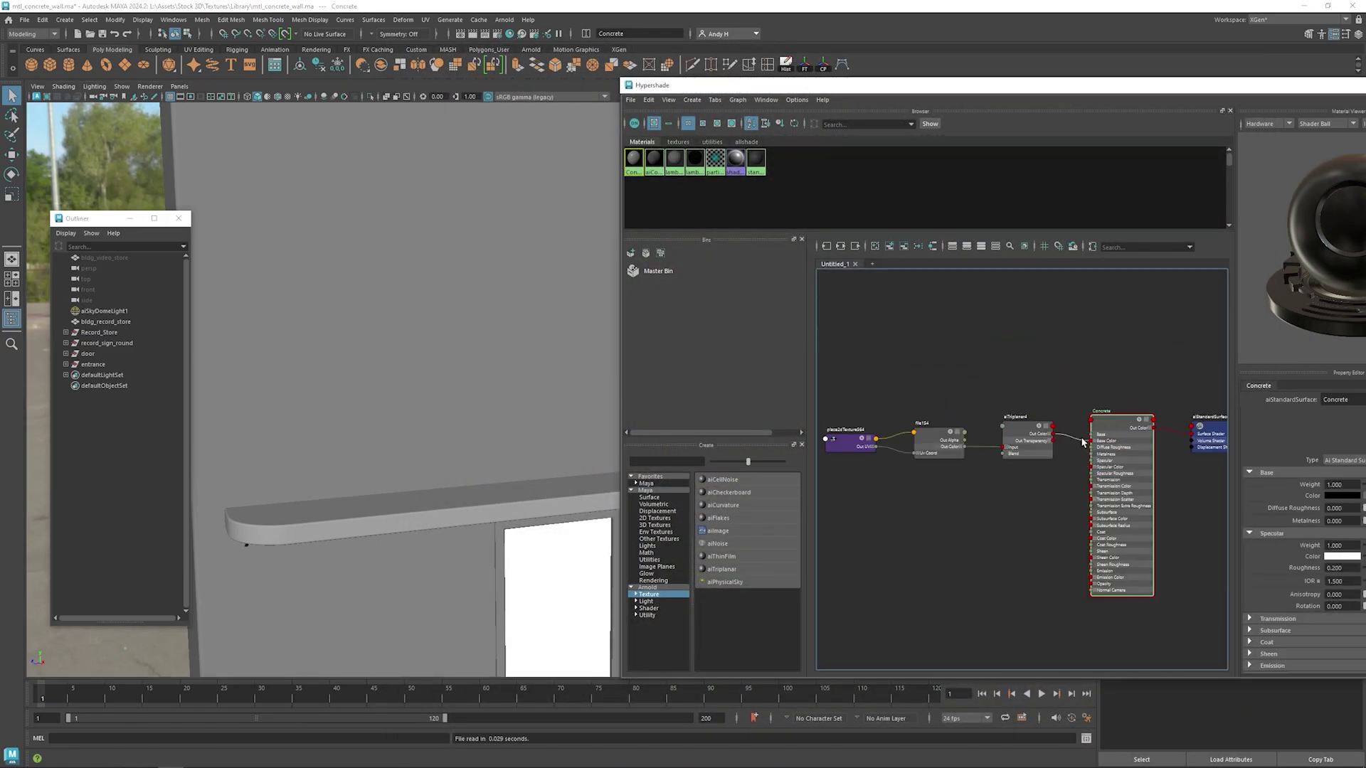
pyautogui.moveTo(1082, 439); pyautogui.dragTo(1072, 387)
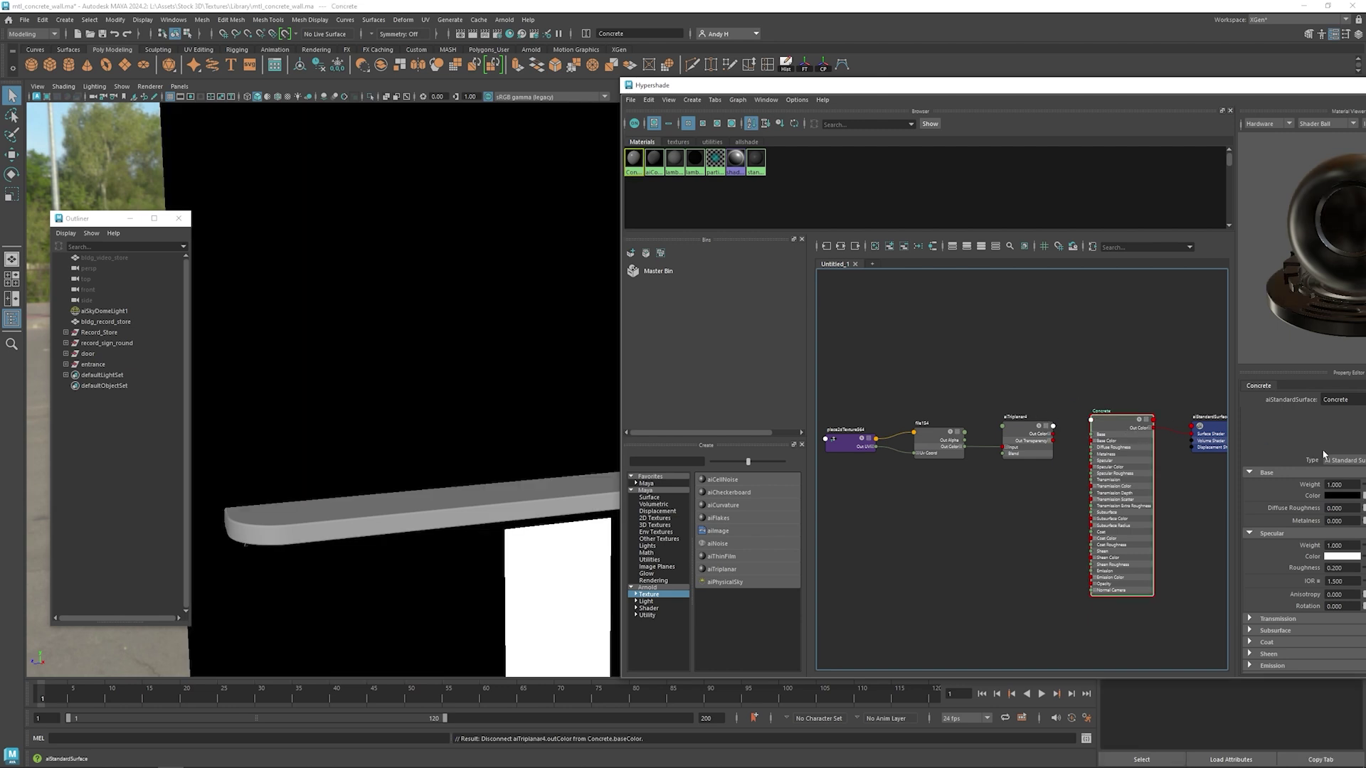
pyautogui.moveTo(1141, 86); pyautogui.dragTo(908, 94)
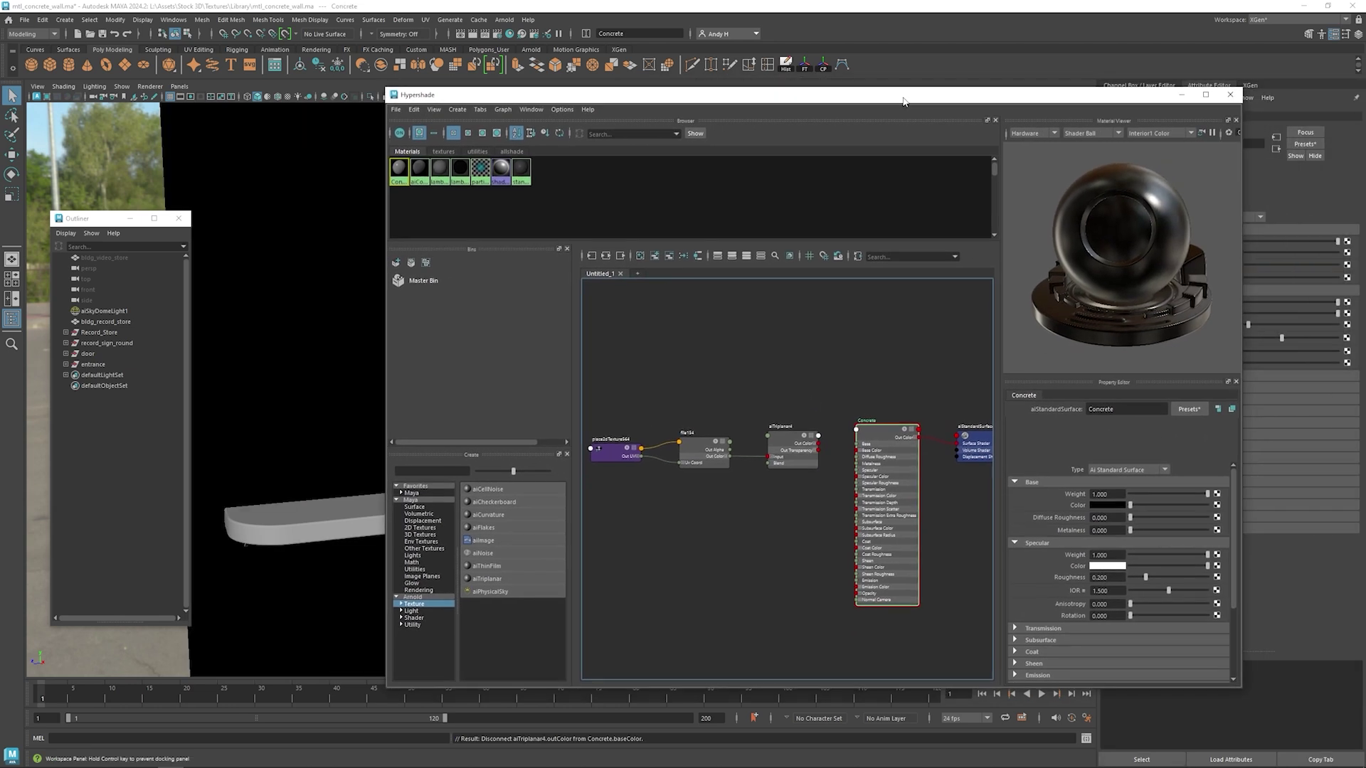
pyautogui.keyDown('alt'); pyautogui.moveTo(730, 396); pyautogui.dragTo(835, 387, button='middle'); pyautogui.keyUp('alt')
pyautogui.moveTo(679, 388); pyautogui.dragTo(909, 481)
pyautogui.moveTo(887, 428); pyautogui.dragTo(820, 414)
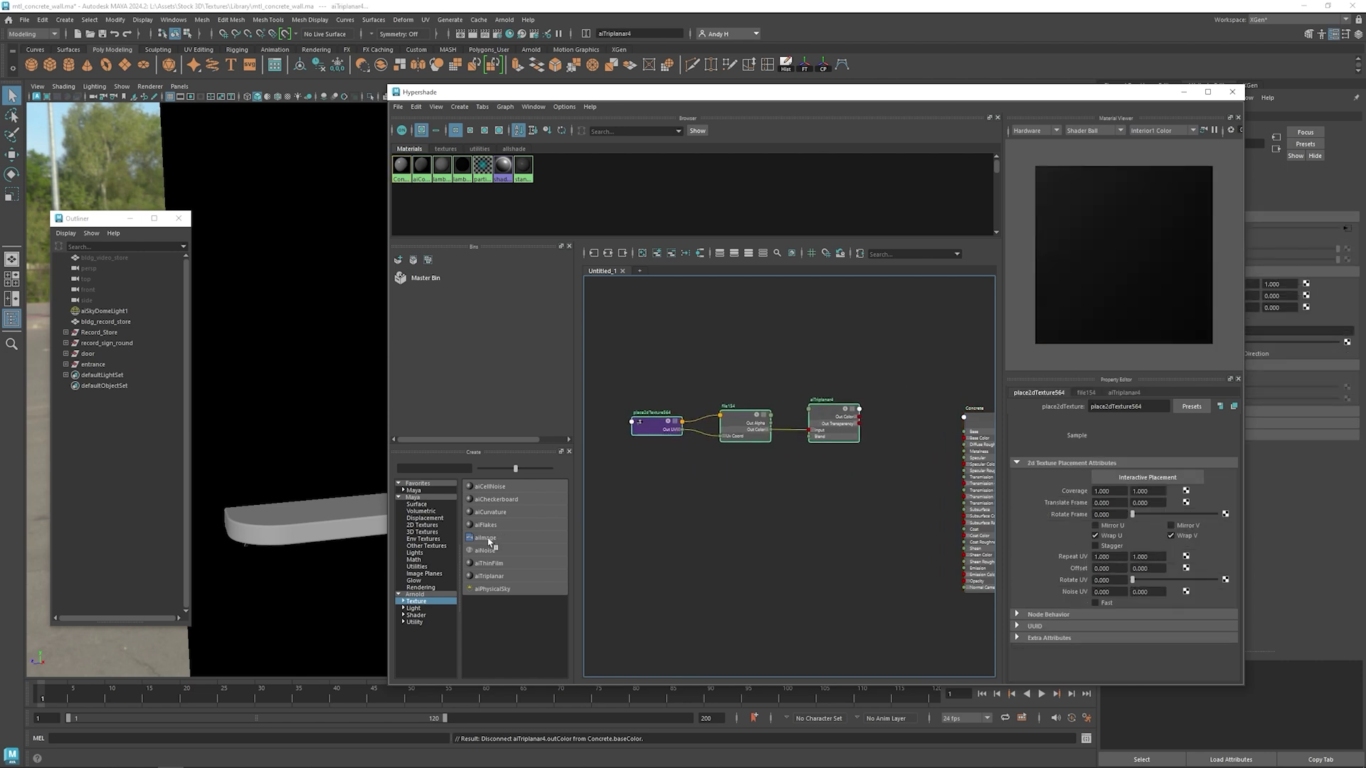
# - Create a blendColors node and place it between the triplanar and the Concrete material
pyautogui.click(433, 468)
pyautogui.click(725, 531)
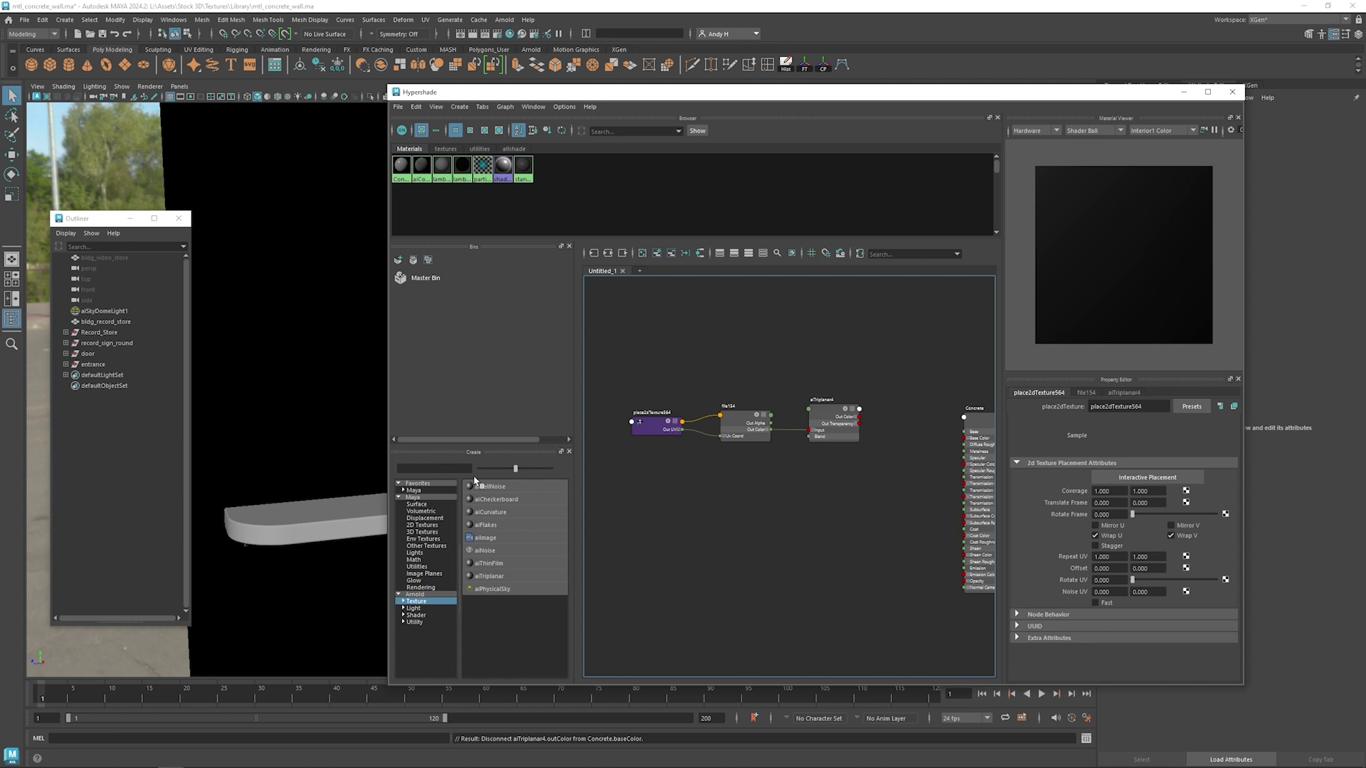
pyautogui.click(445, 469)
pyautogui.press('Tab')
pyautogui.write('blend')
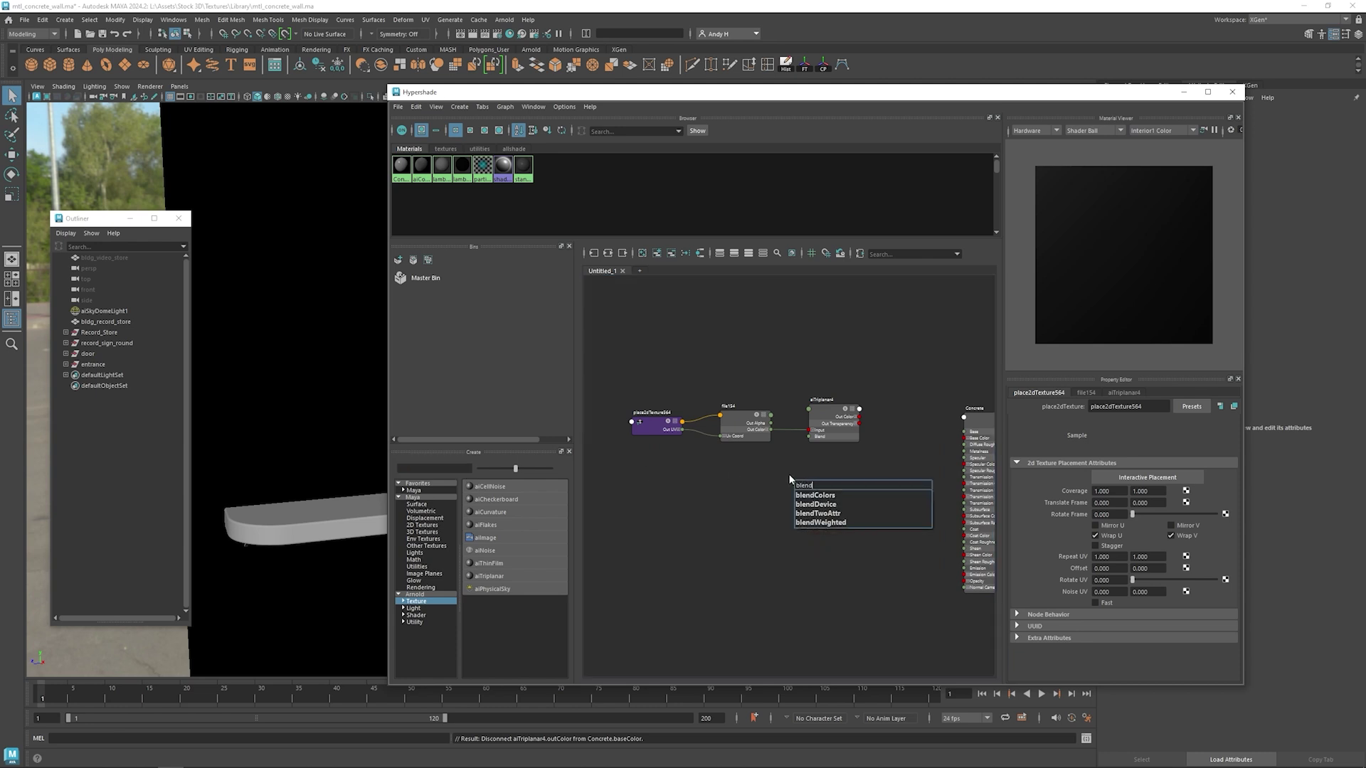
pyautogui.click(822, 496)
pyautogui.moveTo(818, 491); pyautogui.dragTo(902, 483)
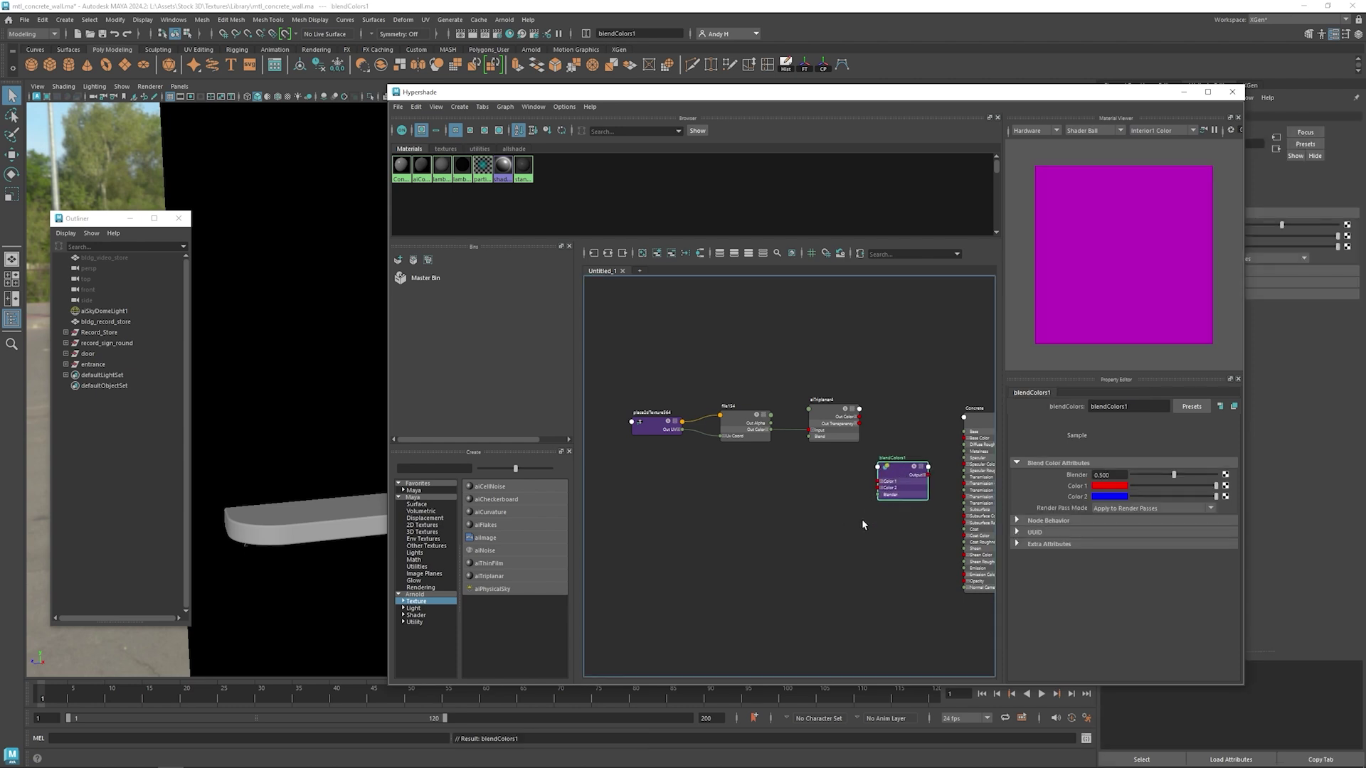
# - Create an aiCellNoise texture and set its Pattern to cell1
pyautogui.click(802, 520)
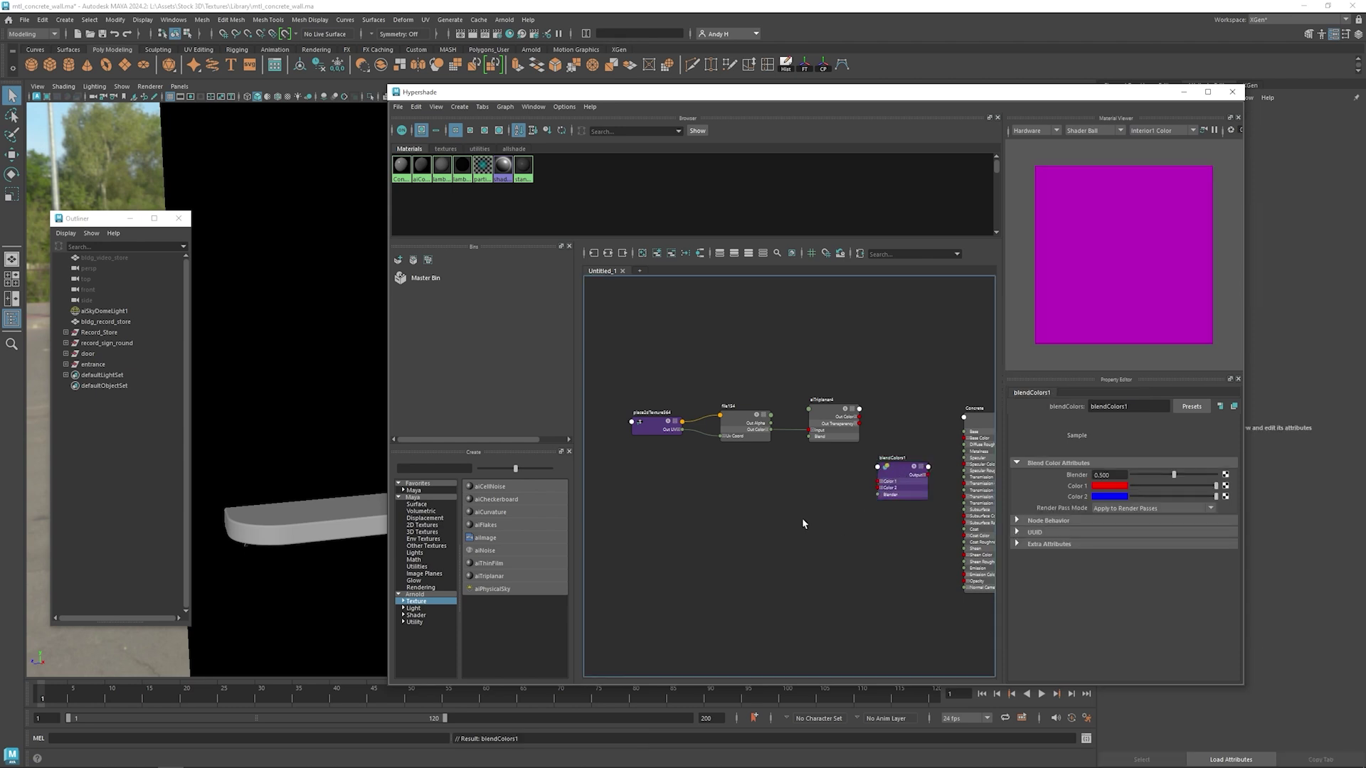
pyautogui.click(483, 489)
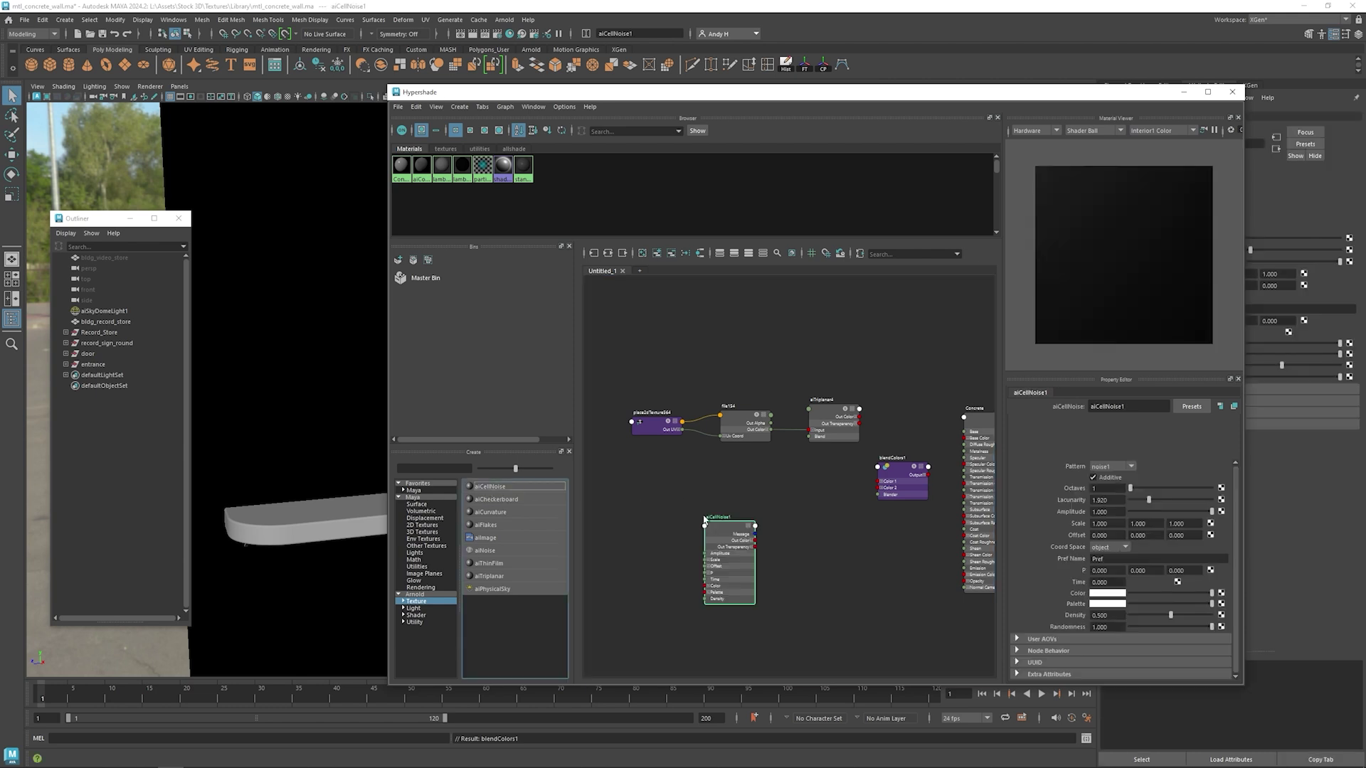
pyautogui.click(1109, 469)
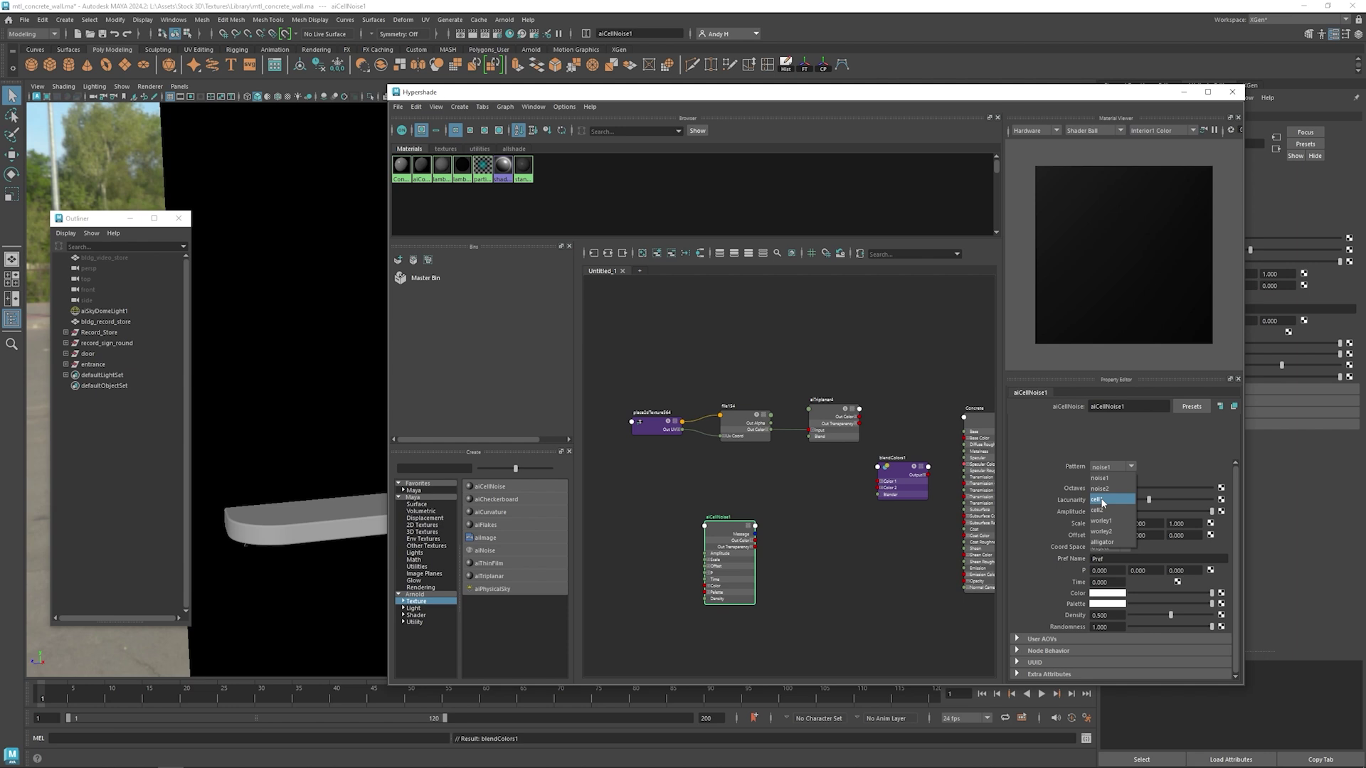
pyautogui.click(1102, 500)
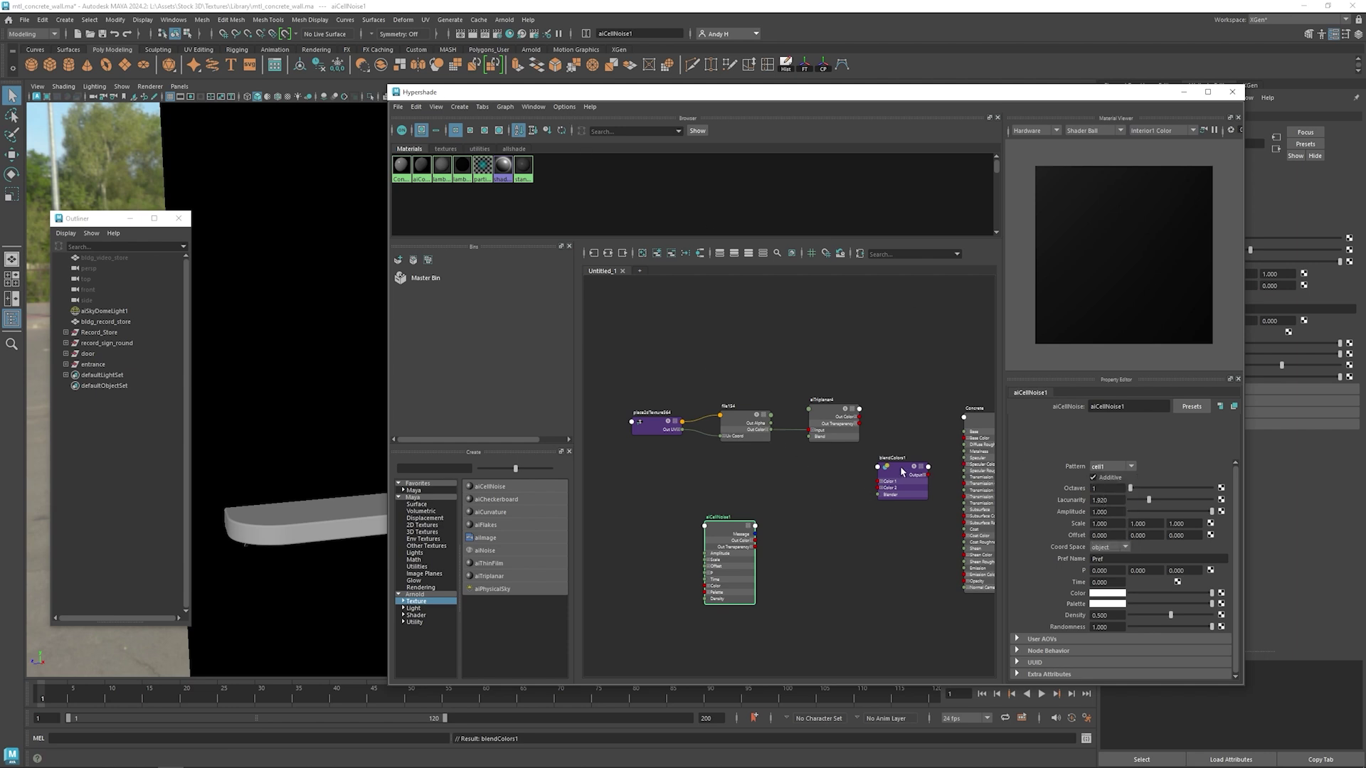
# - Connect the cell noise's Out Color to Concrete's Base Color and place the noise node below blendColors
pyautogui.moveTo(903, 467); pyautogui.dragTo(843, 466)
pyautogui.keyDown('alt'); pyautogui.moveTo(872, 430); pyautogui.dragTo(774, 436, button='middle'); pyautogui.keyUp('alt')
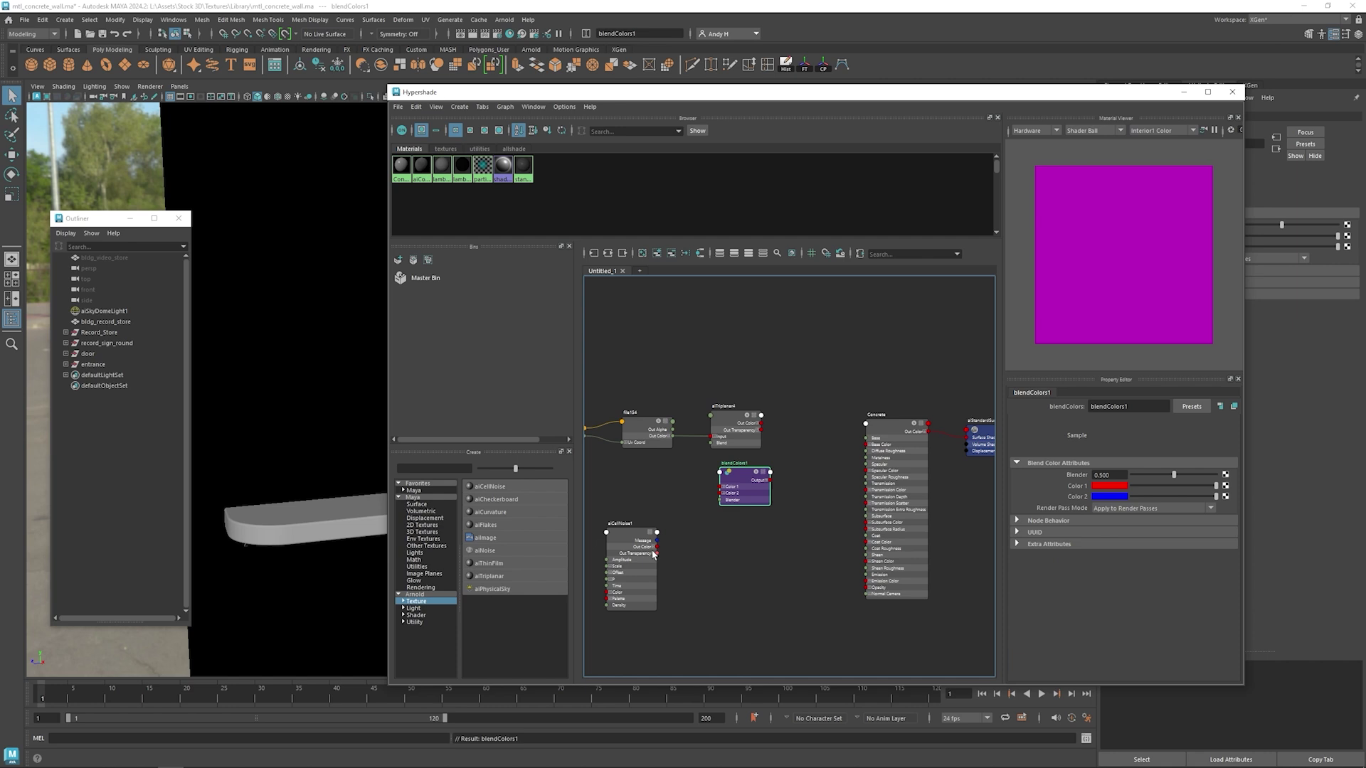
pyautogui.moveTo(657, 547); pyautogui.dragTo(866, 448)
pyautogui.moveTo(605, 535); pyautogui.dragTo(738, 530)
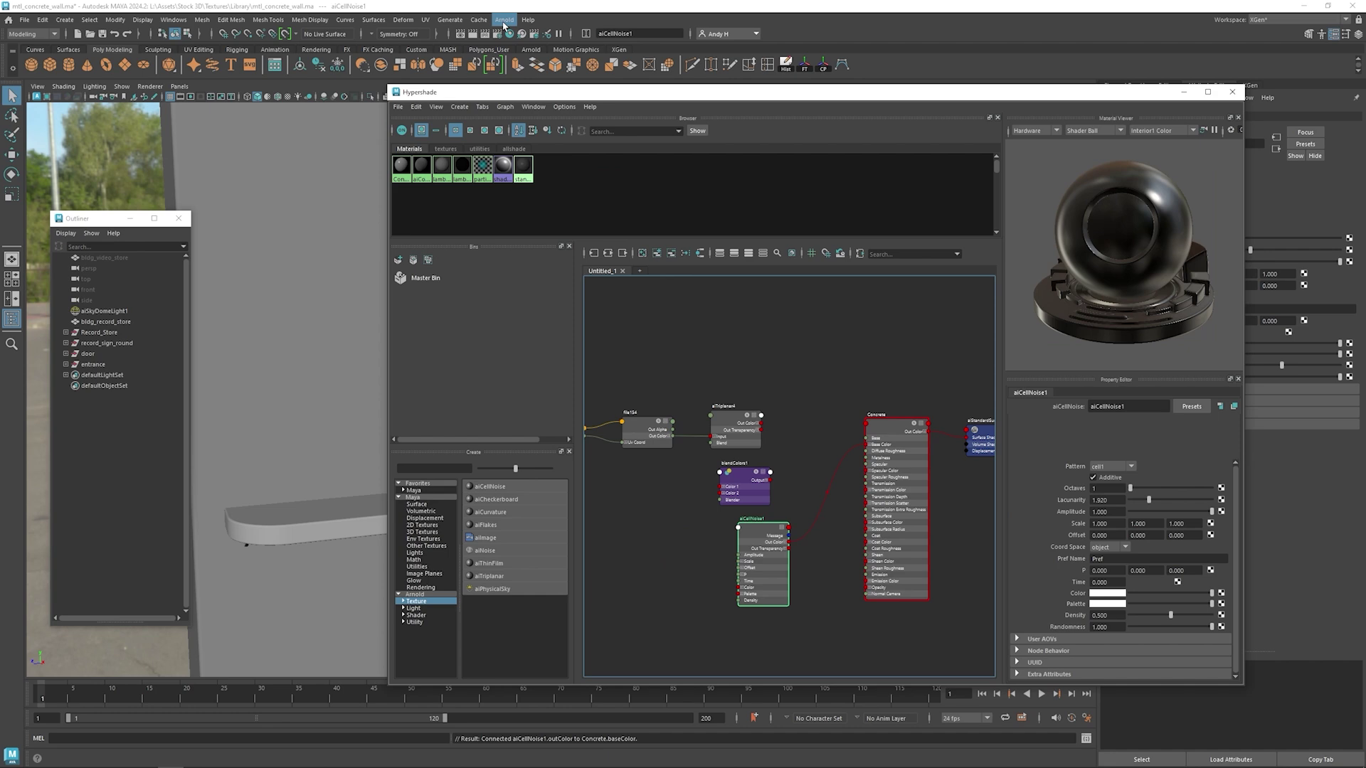
# - Render the scene with Arnold to inspect the cell noise on the wall and move the render window aside
pyautogui.click(504, 19)
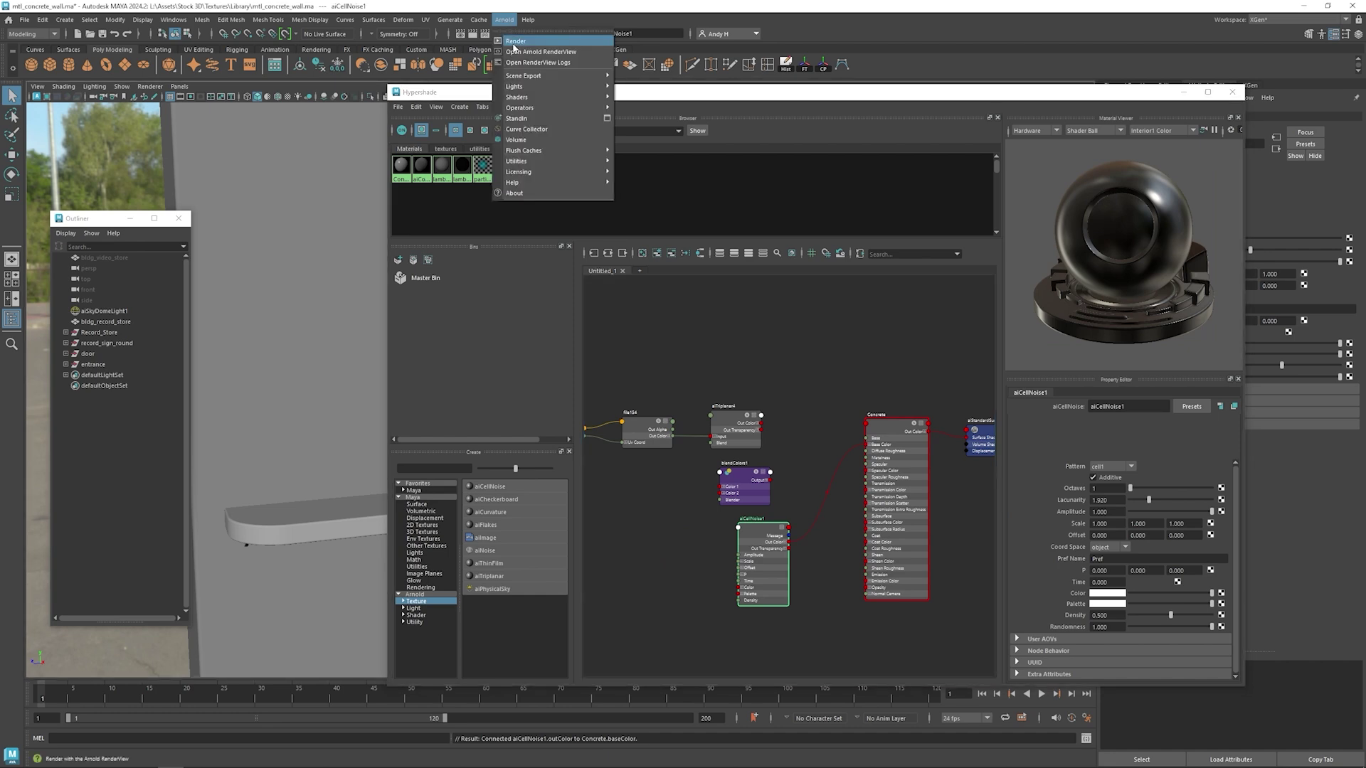
pyautogui.click(515, 41)
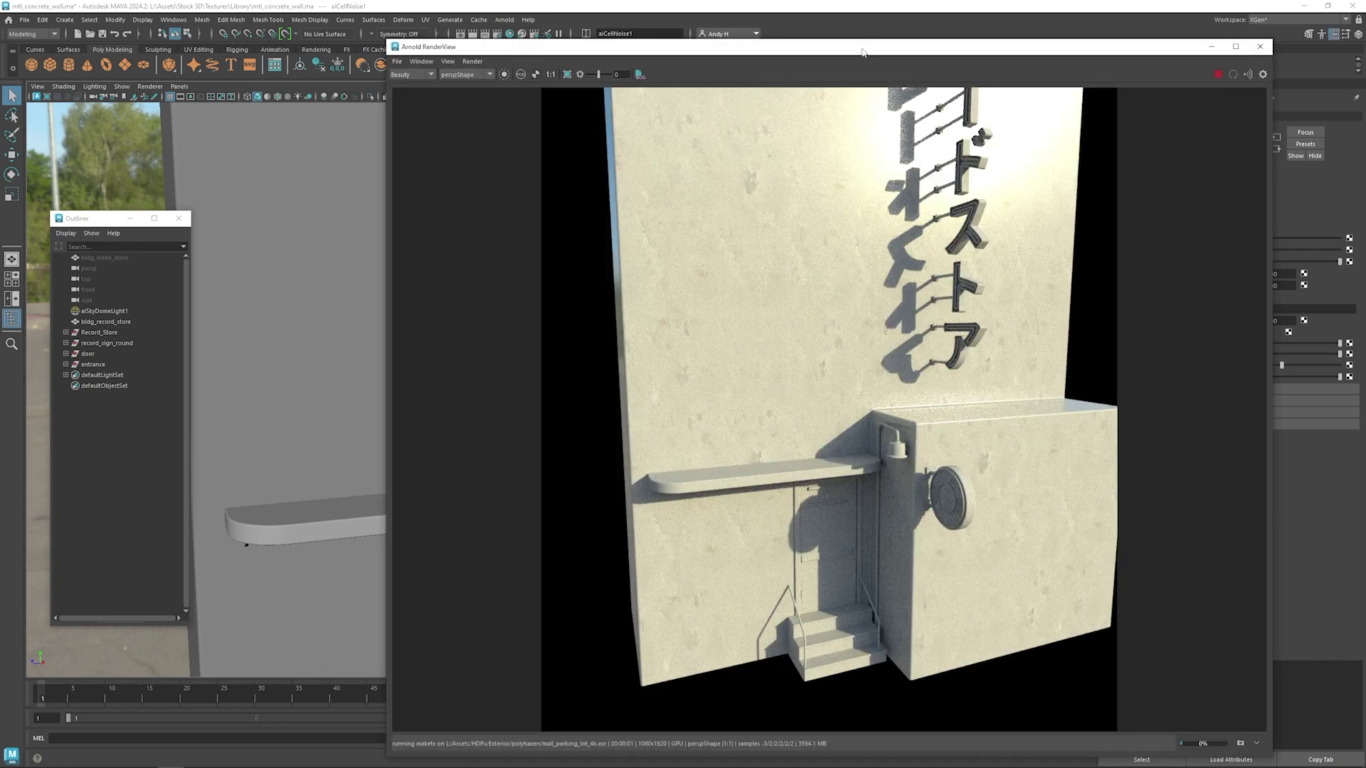
pyautogui.moveTo(862, 49); pyautogui.dragTo(454, 44)
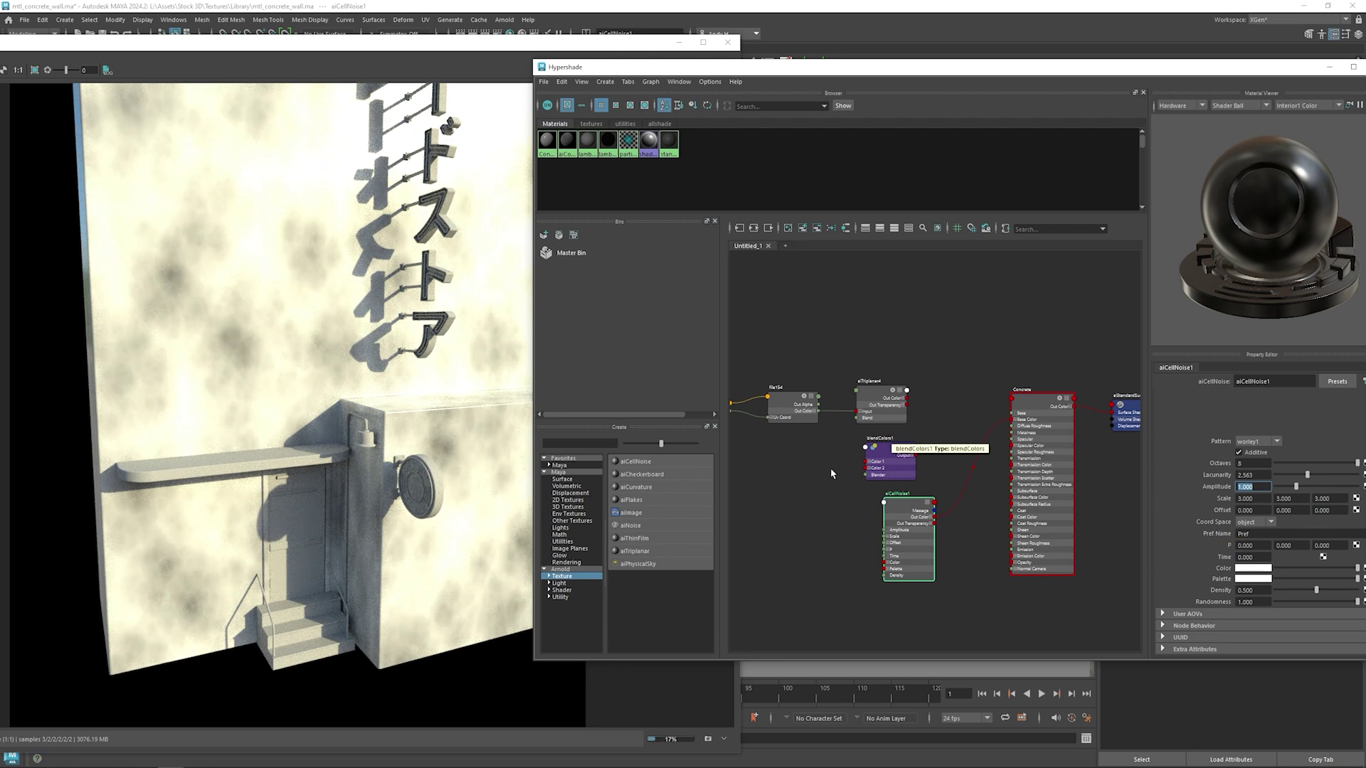
# - Connect the cell noise's Out Color R to the blendColors Blender and feed the blendColors output into Concrete's Base Color
pyautogui.moveTo(902, 509); pyautogui.dragTo(800, 512)
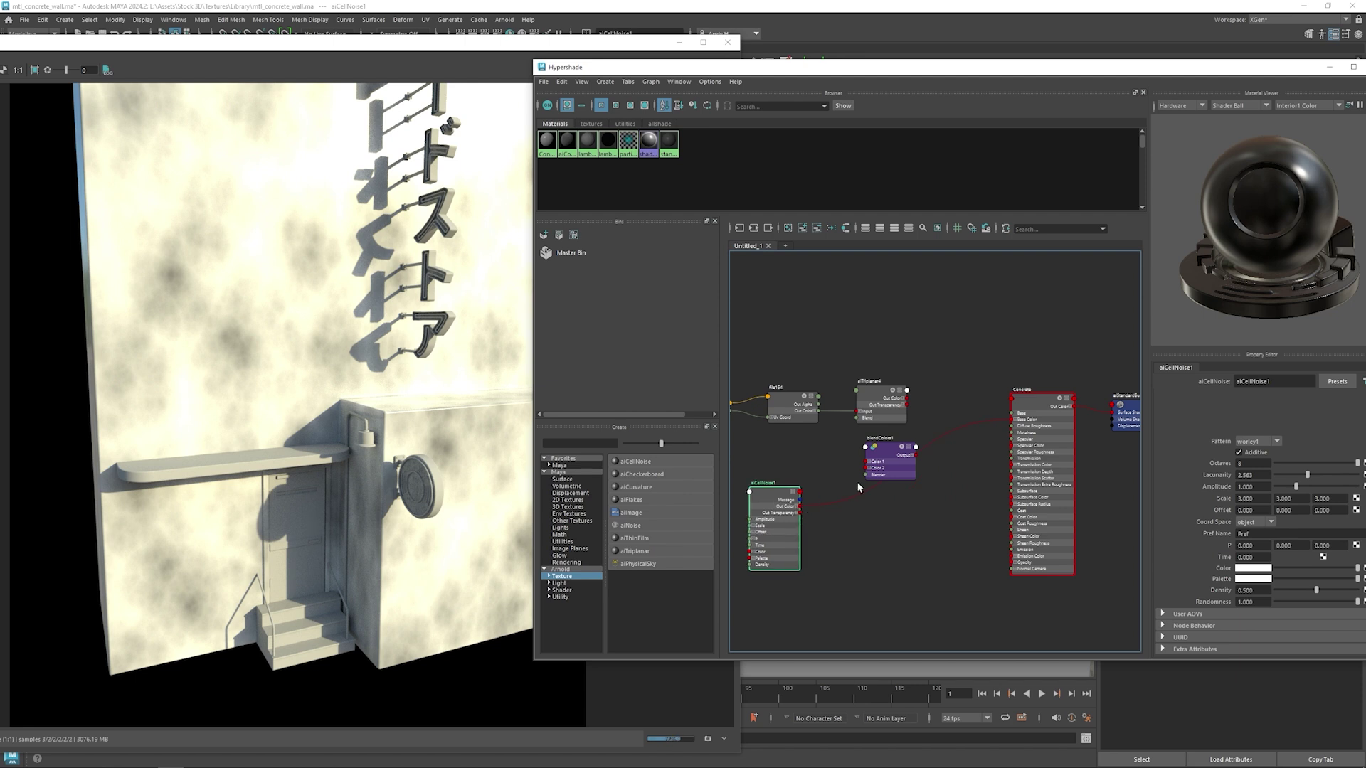
pyautogui.click(800, 506)
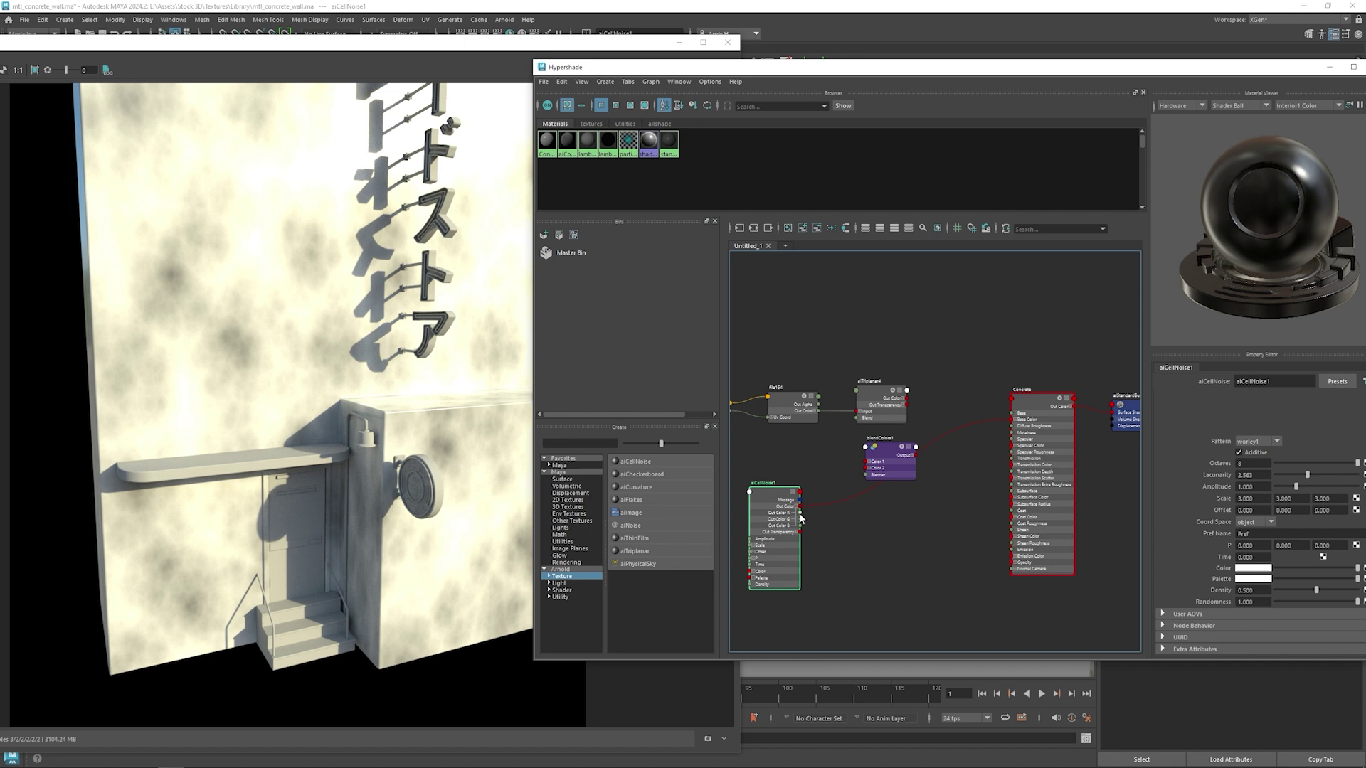
pyautogui.moveTo(801, 513); pyautogui.dragTo(870, 478)
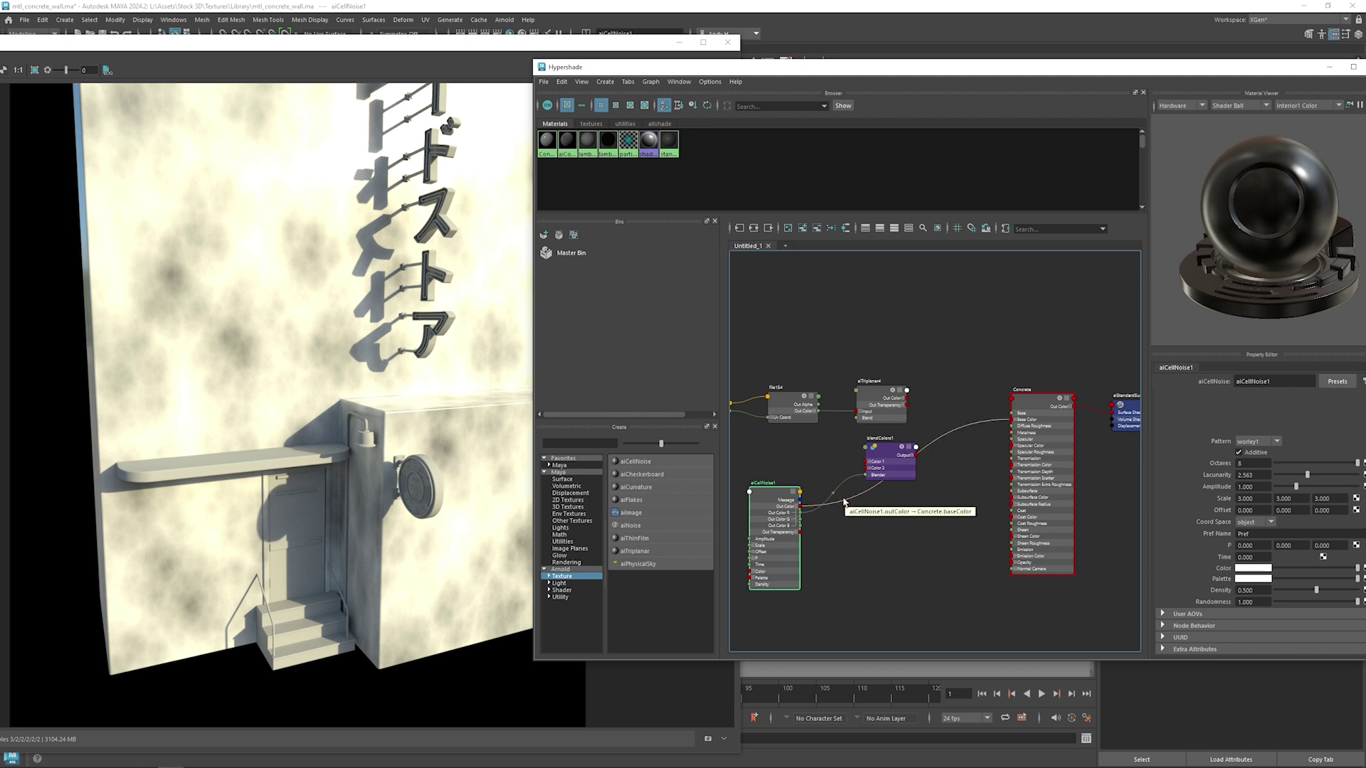
pyautogui.click(794, 506)
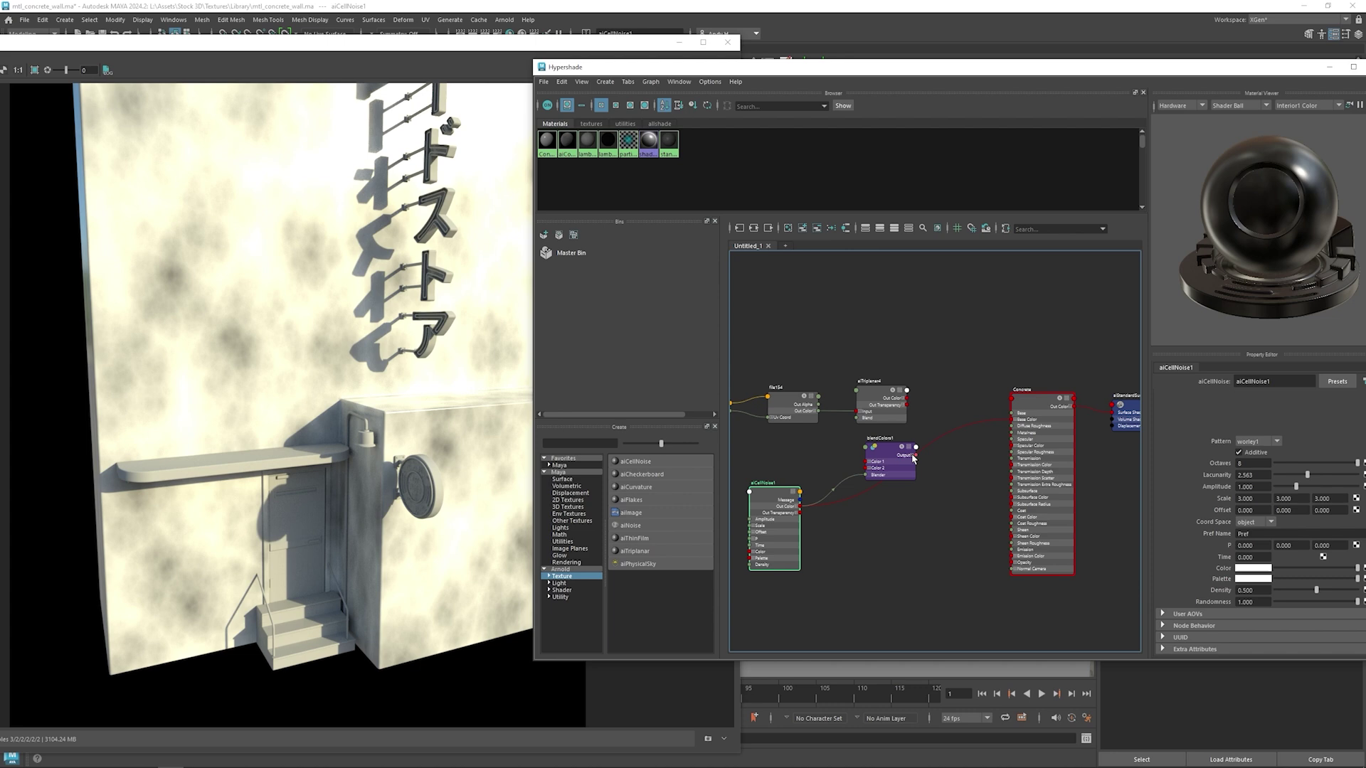
pyautogui.moveTo(917, 459); pyautogui.dragTo(1012, 422)
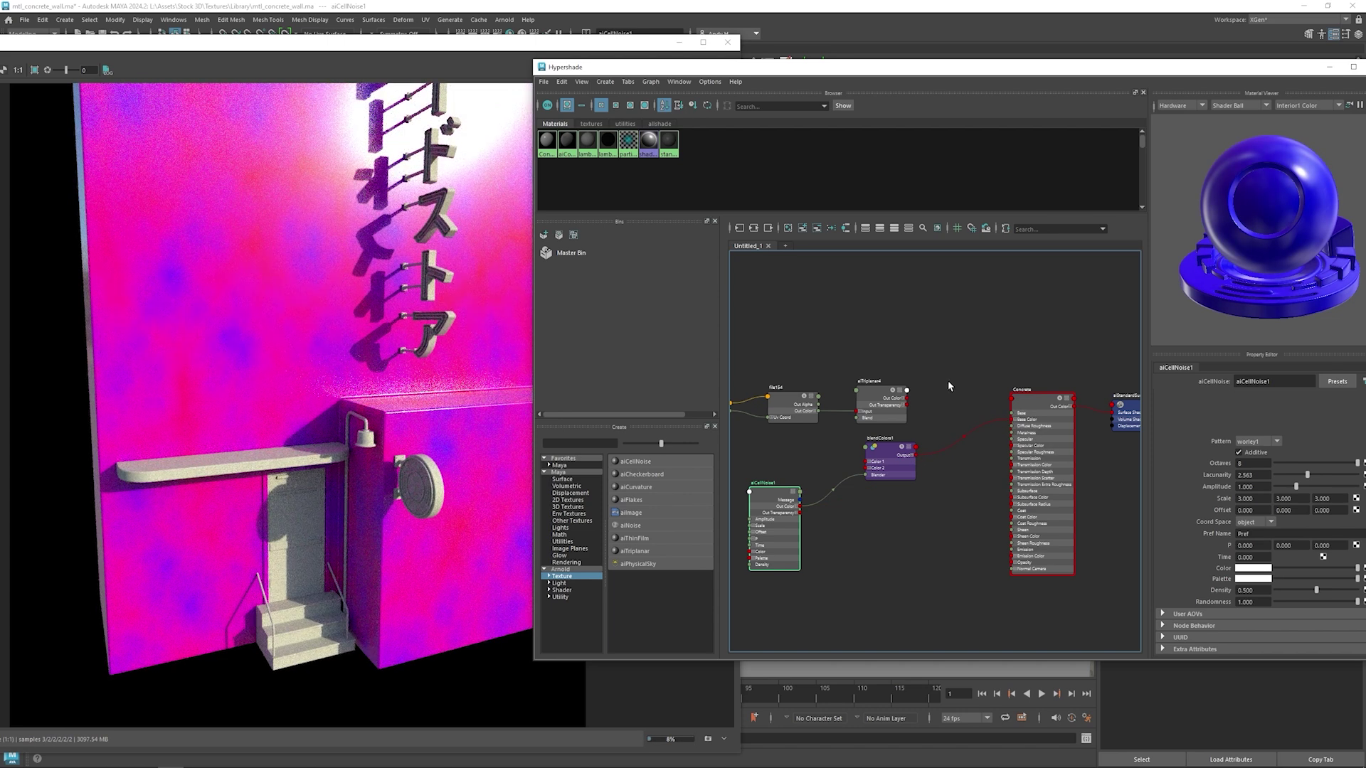
# - Move the blendColors node closer to Concrete and connect the triplanar's Out Color to its Color 1
pyautogui.click(885, 448)
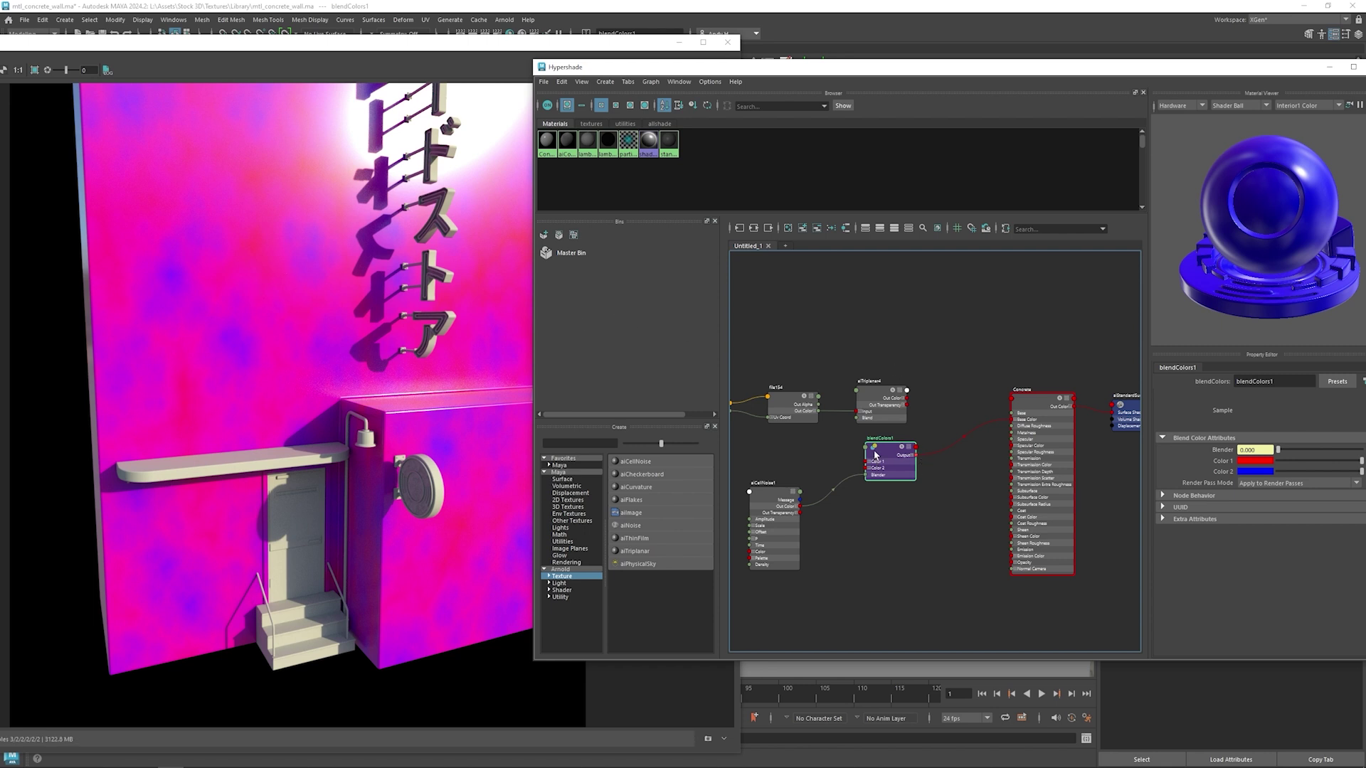
pyautogui.moveTo(879, 462); pyautogui.dragTo(929, 465)
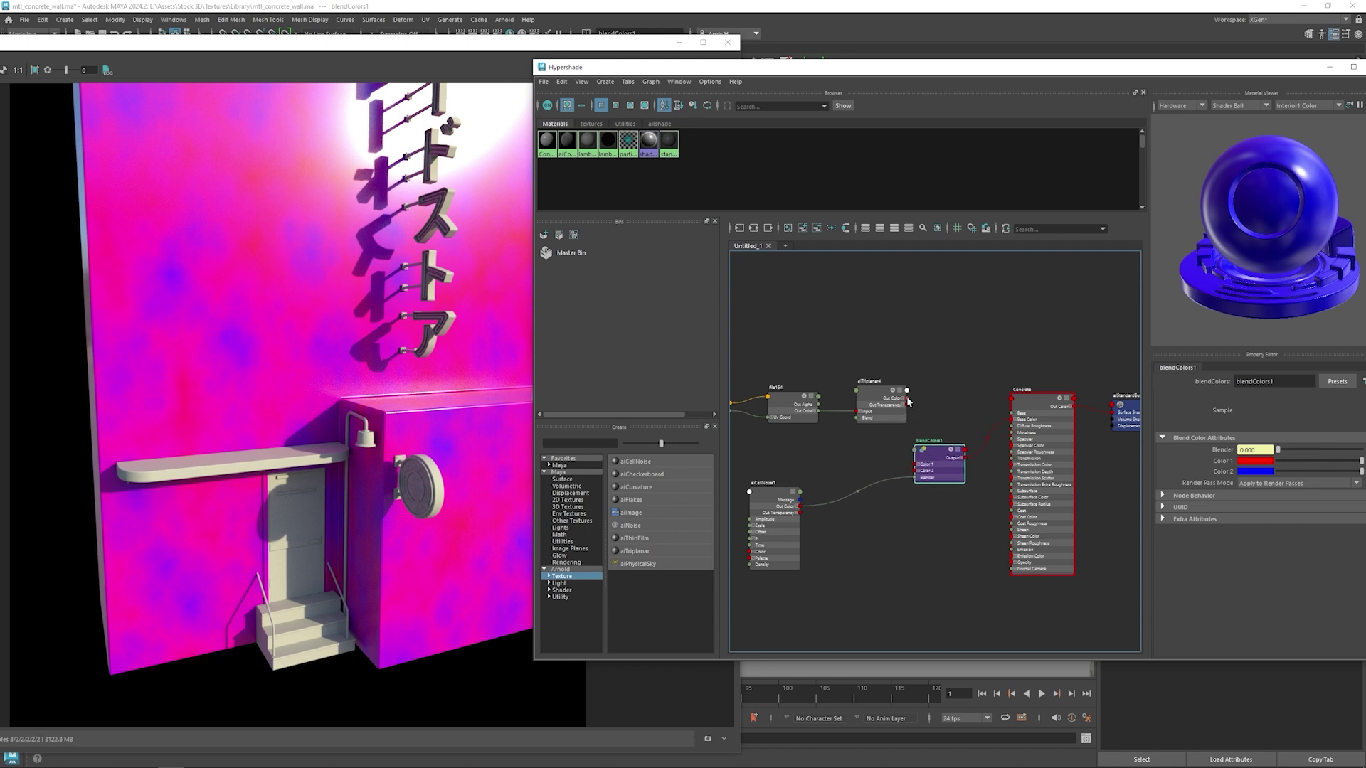
pyautogui.moveTo(906, 401); pyautogui.dragTo(916, 467)
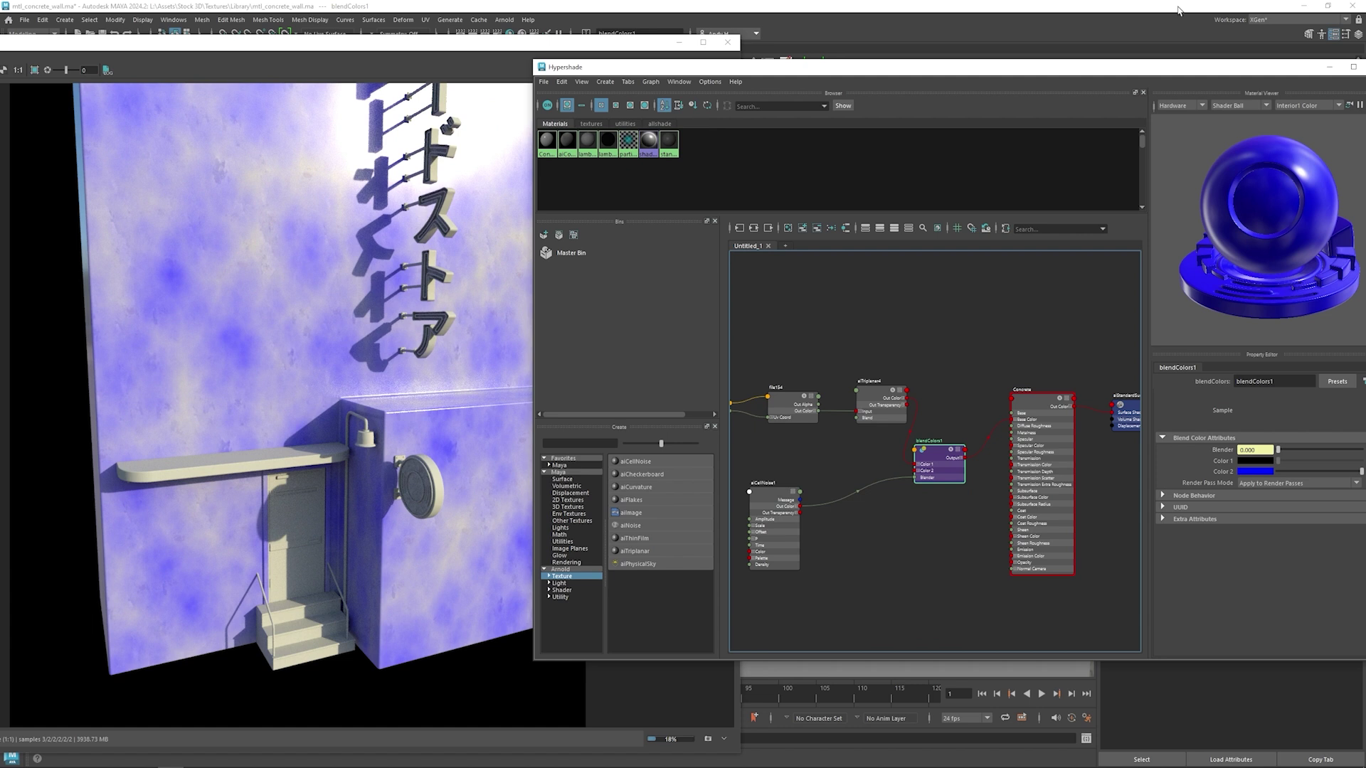
# - Map a File texture to the second triplanar's Input and load DefaultMaterial_Base_color.png from the plaster_base folder
pyautogui.moveTo(1189, 66); pyautogui.dragTo(1103, 67)
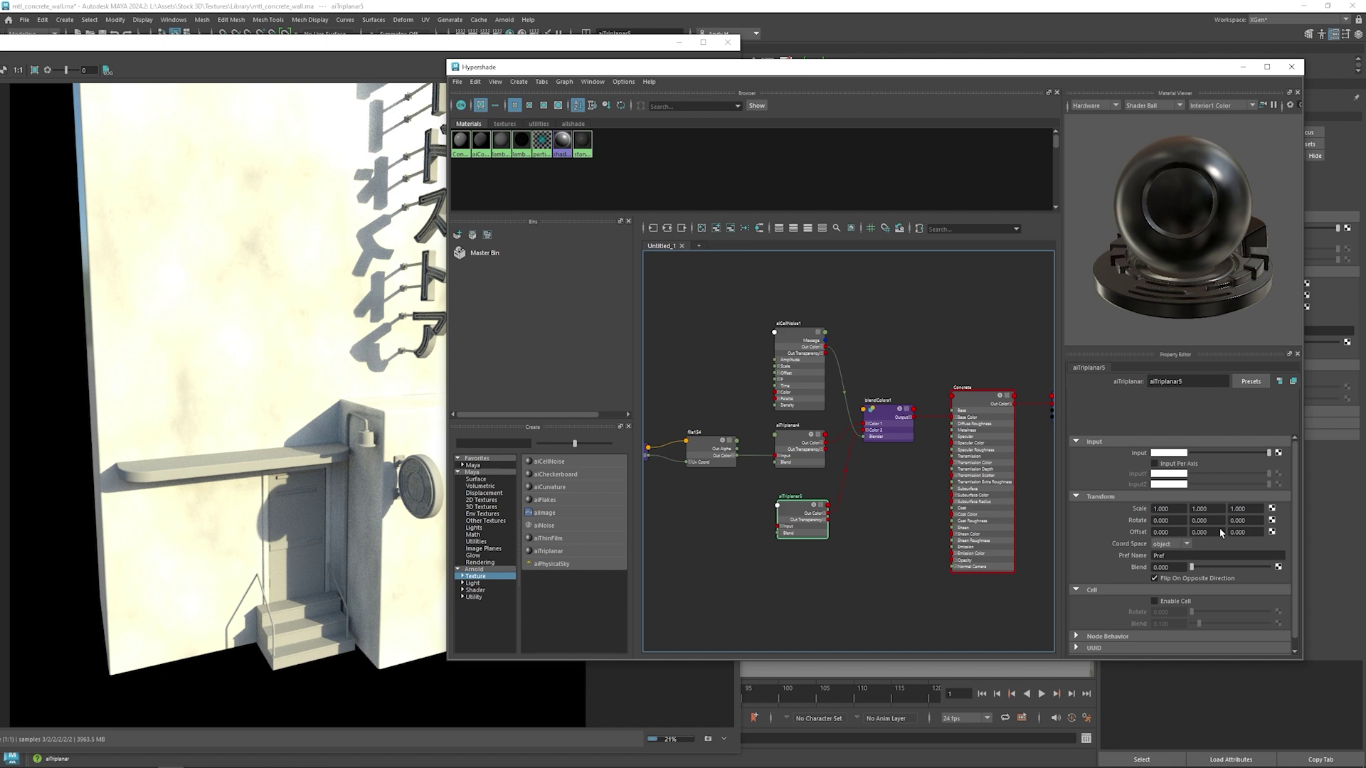
pyautogui.click(1279, 453)
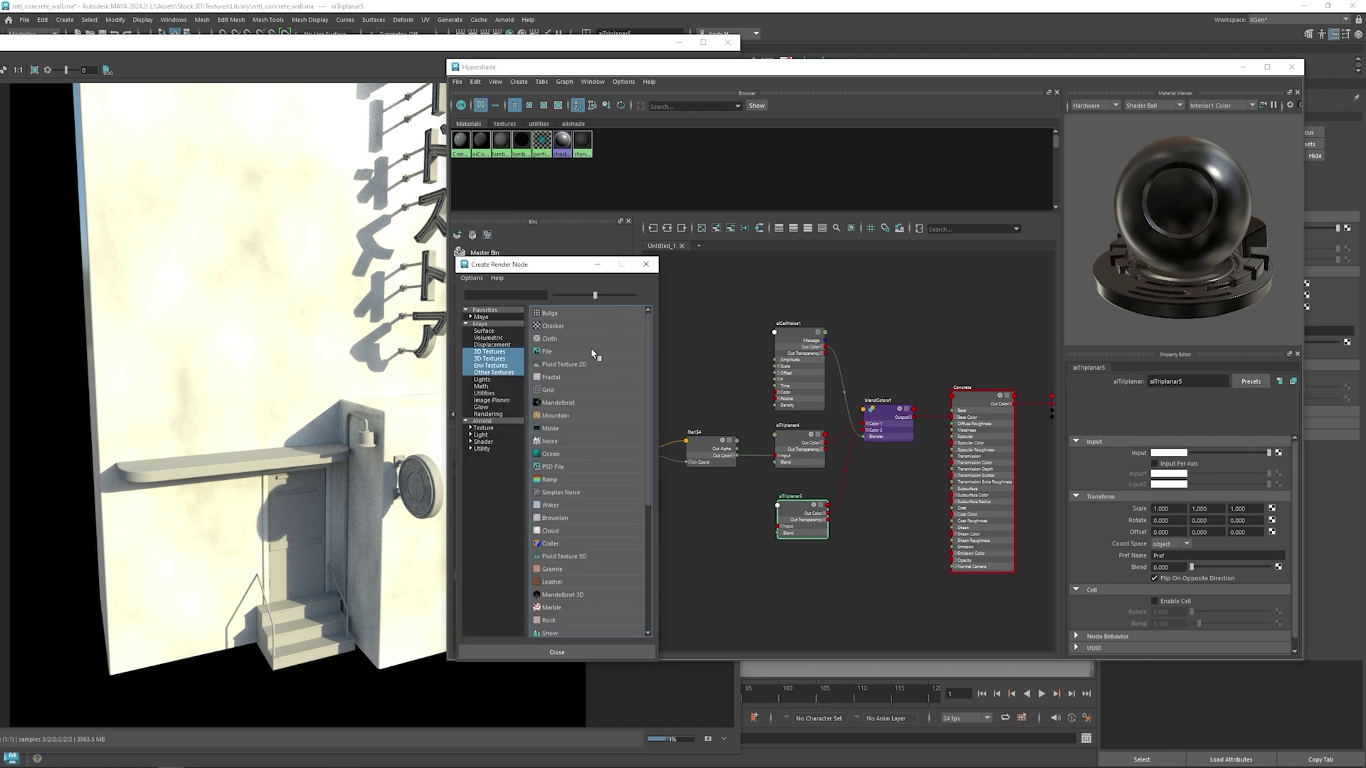
pyautogui.click(567, 355)
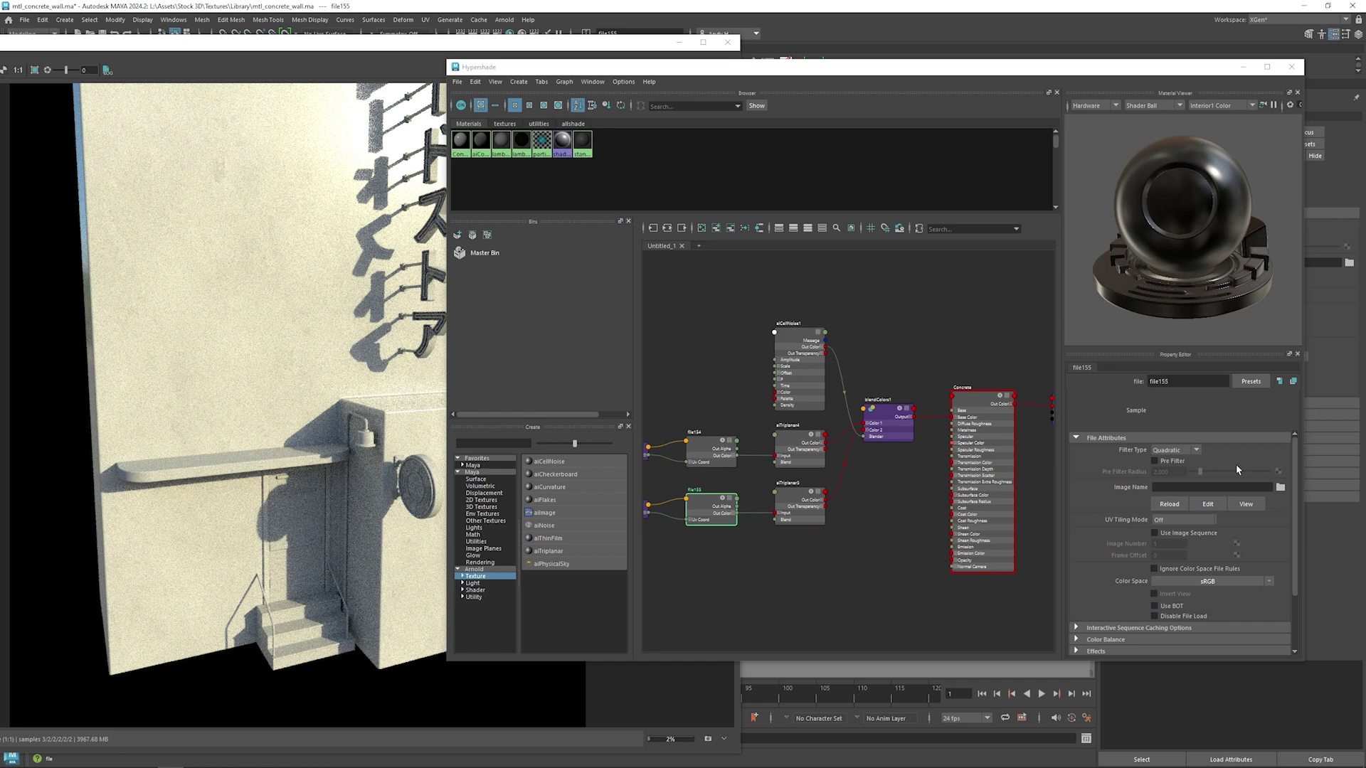
pyautogui.click(1280, 487)
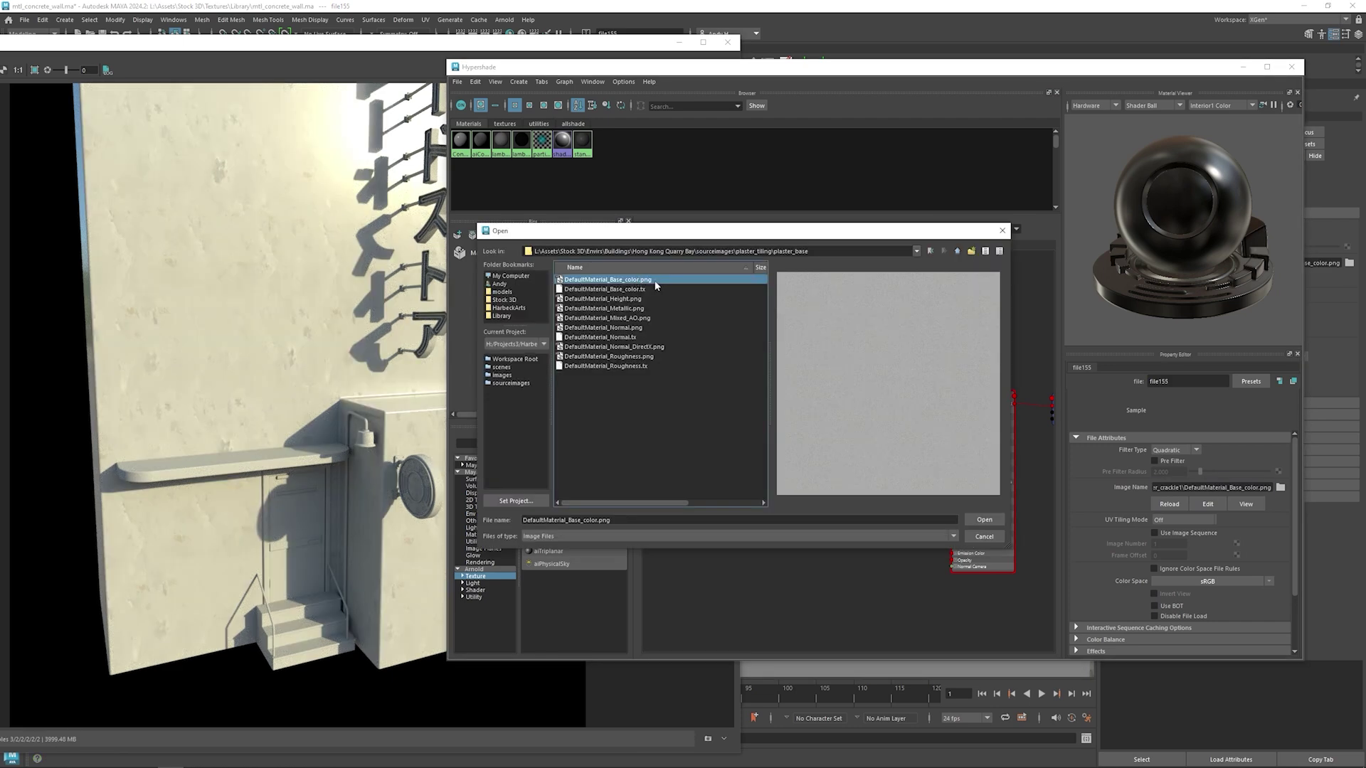
pyautogui.click(985, 519)
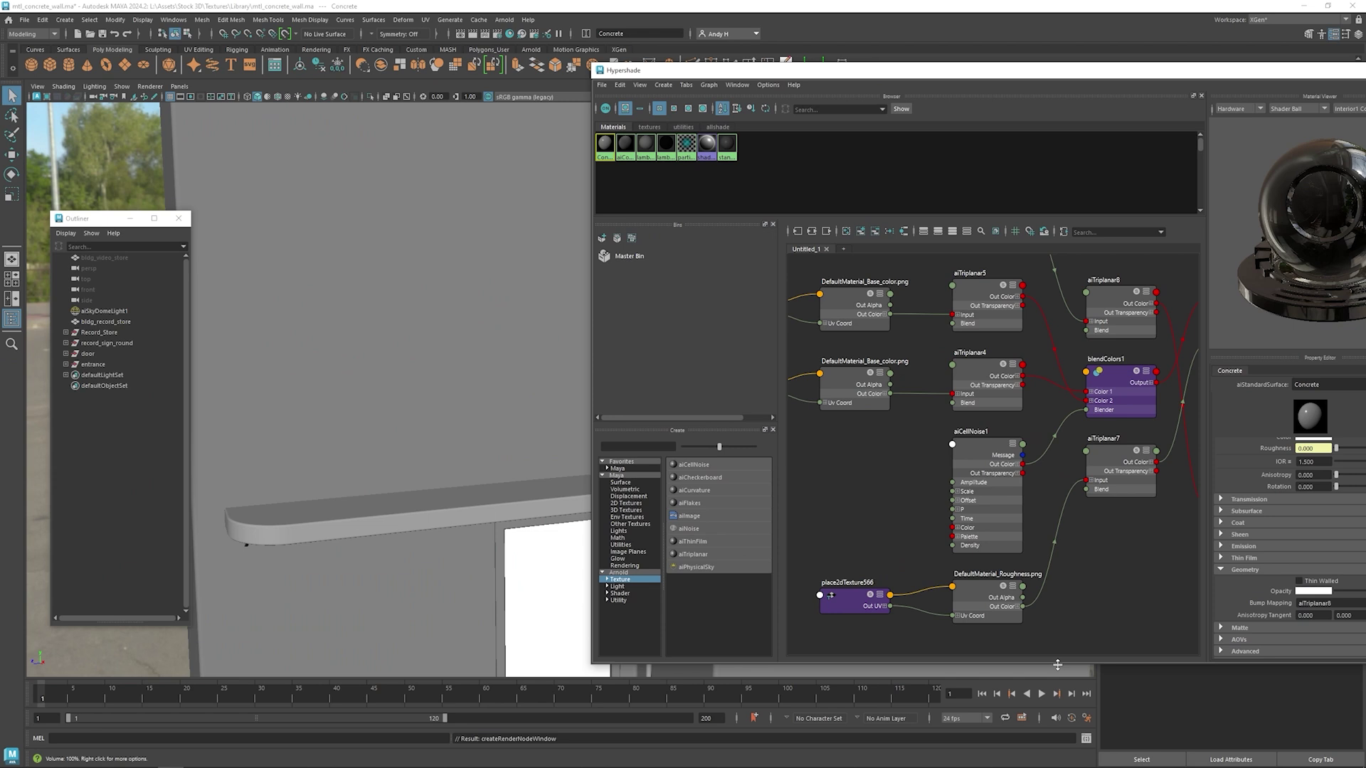
# - Set the DefaultMaterial_Roughness.png texture's color space to Raw, ignore the color space file rules and expand its Color Balance settings
pyautogui.keyDown('alt'); pyautogui.moveTo(1060, 616); pyautogui.dragTo(1017, 584, button='middle'); pyautogui.keyUp('alt')
pyautogui.click(956, 562)
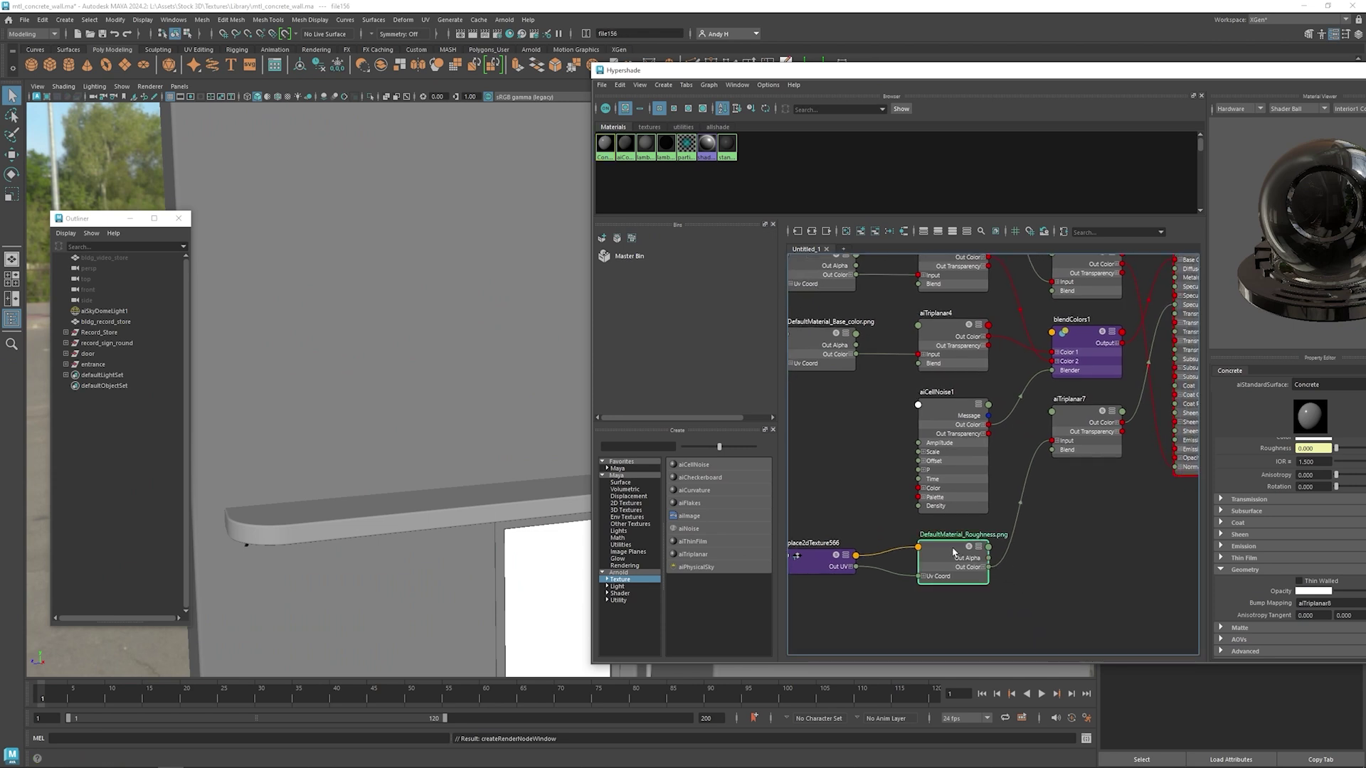
pyautogui.moveTo(1101, 85); pyautogui.dragTo(911, 80)
pyautogui.scroll(-3, 1052, 499)
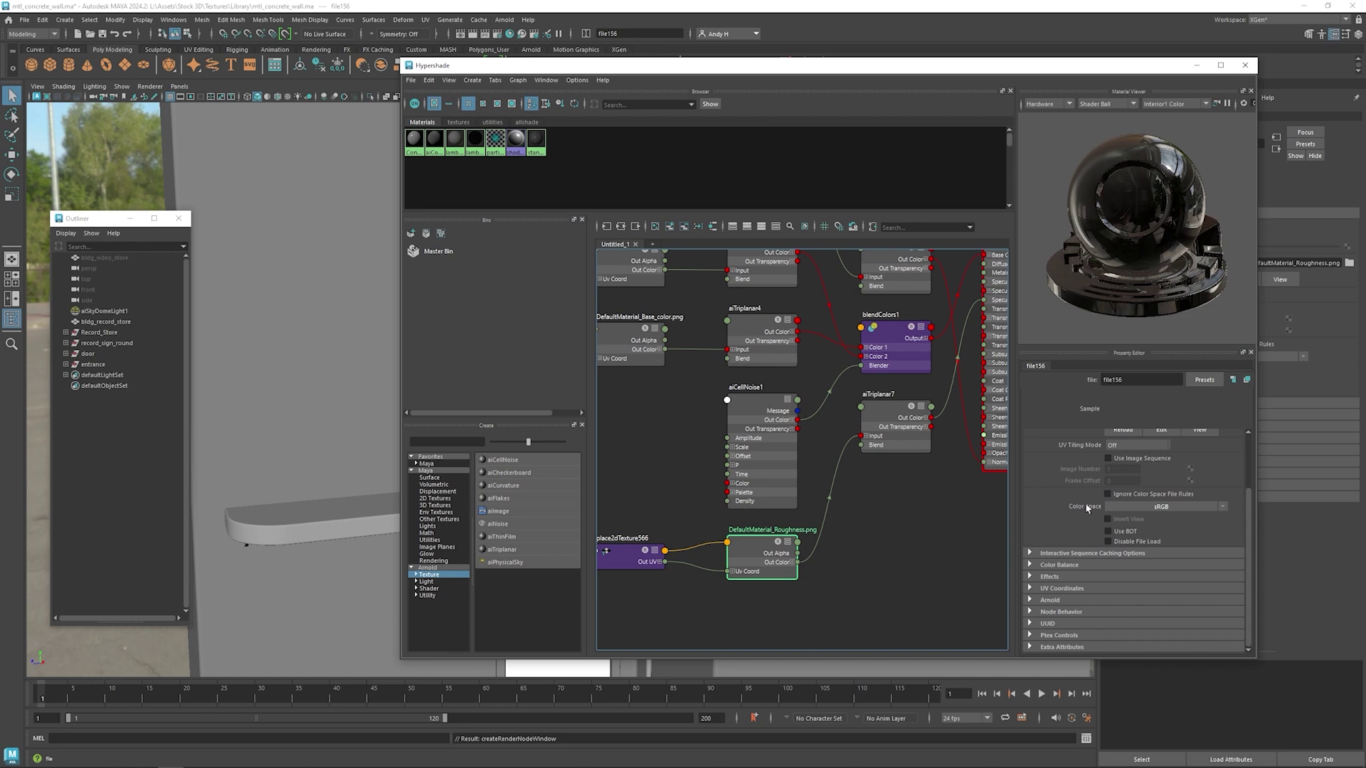
pyautogui.click(1129, 509)
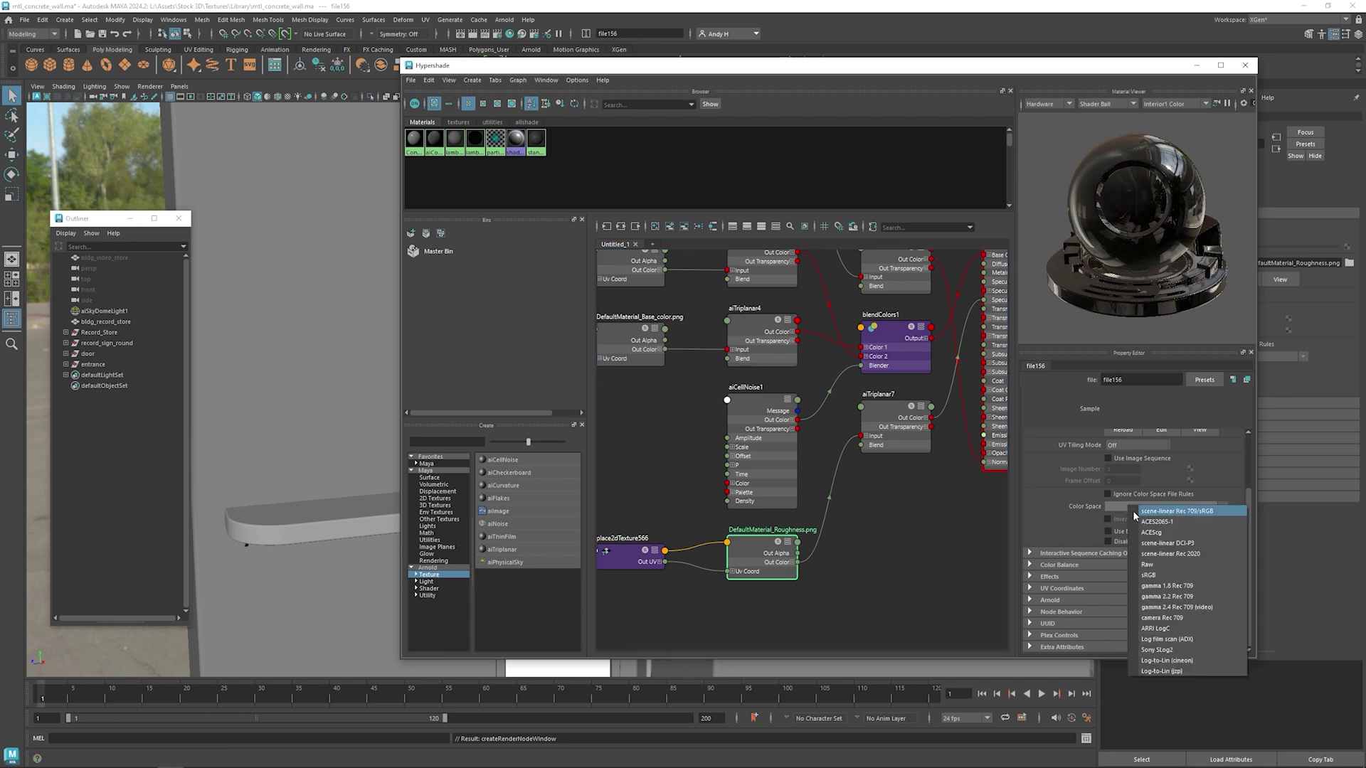
pyautogui.click(1167, 564)
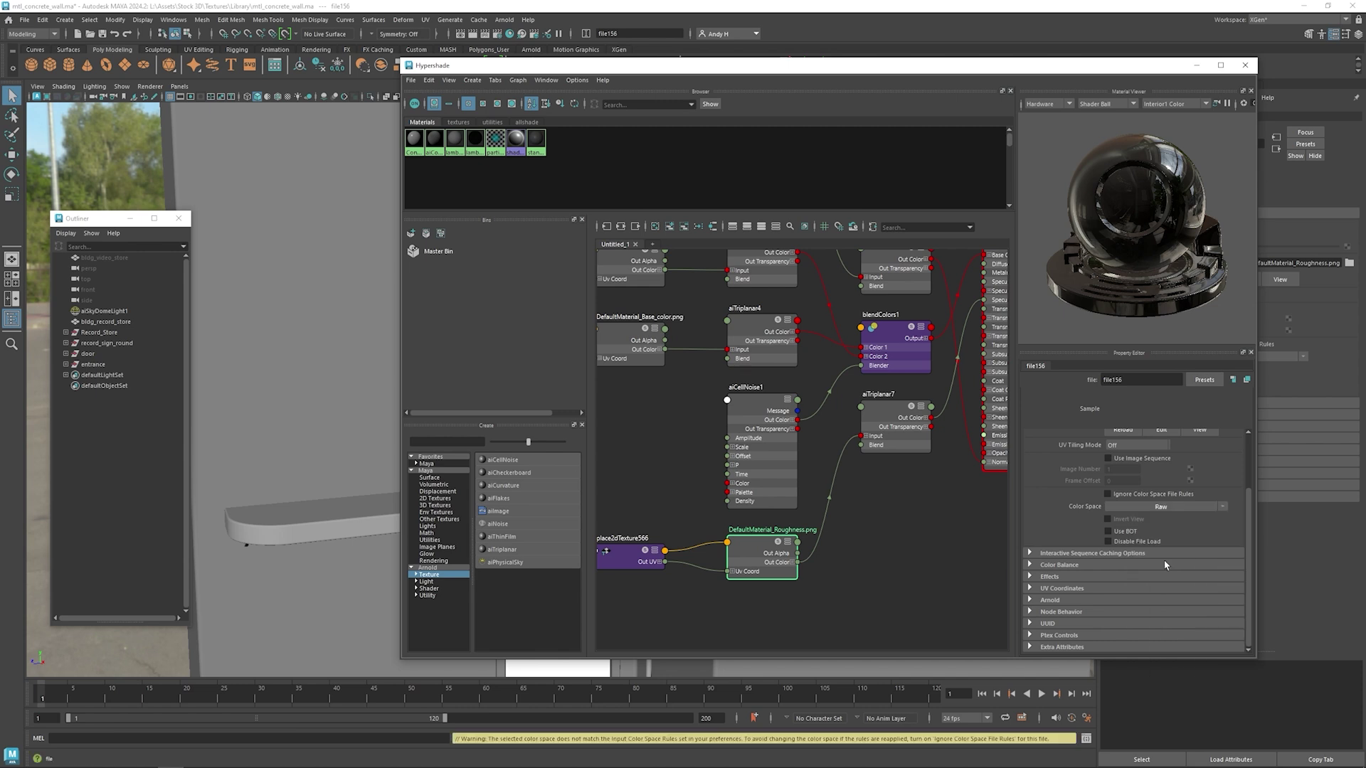
pyautogui.click(1108, 494)
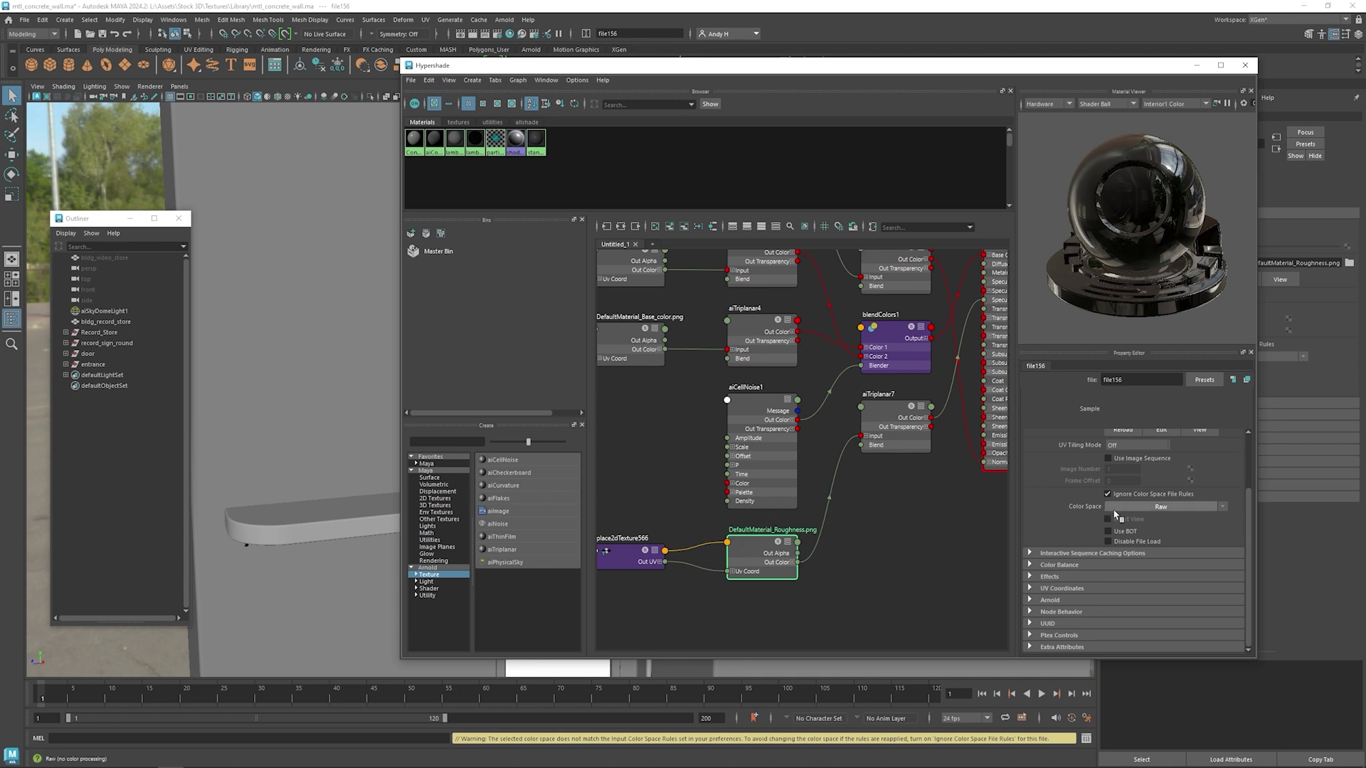
pyautogui.click(1074, 569)
pyautogui.scroll(-2, 1072, 555)
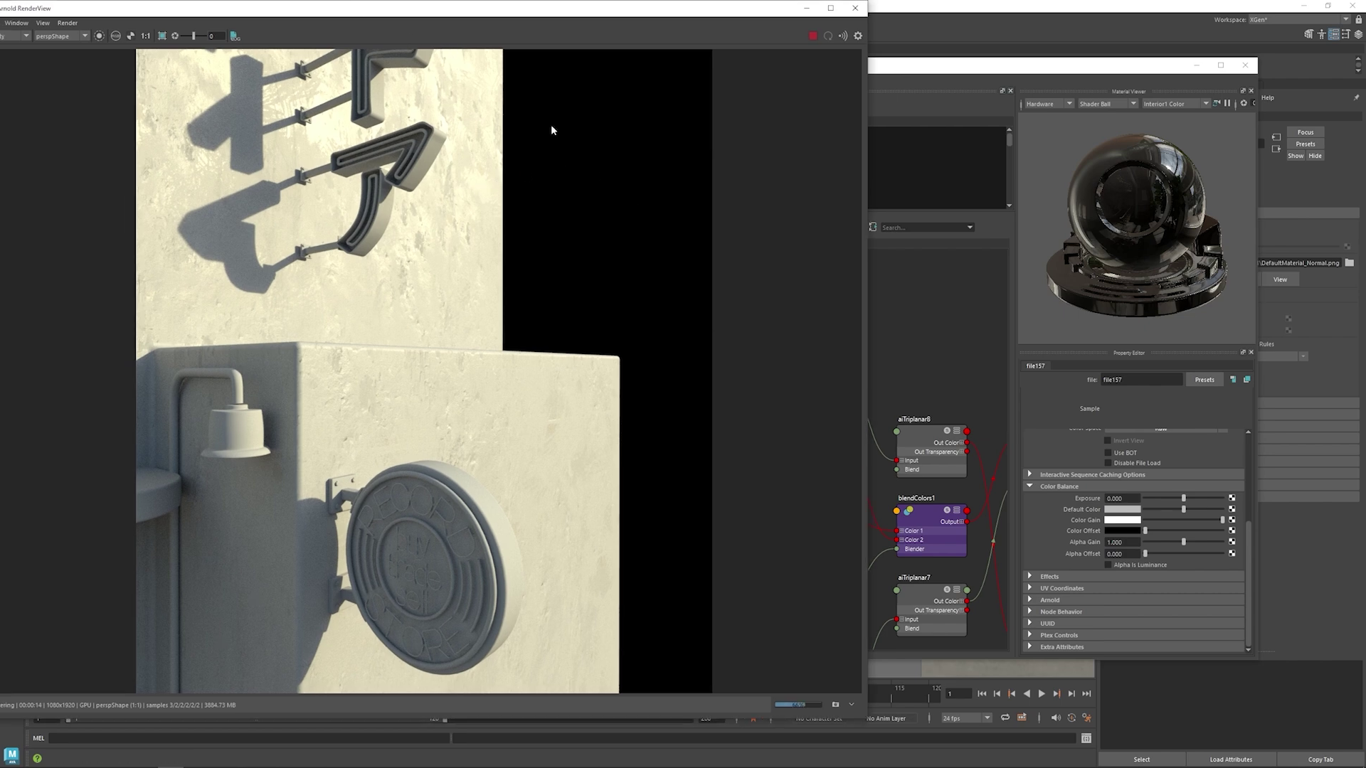
# - Return to the Concrete node graph and select the aiNormalMap node
pyautogui.click(958, 64)
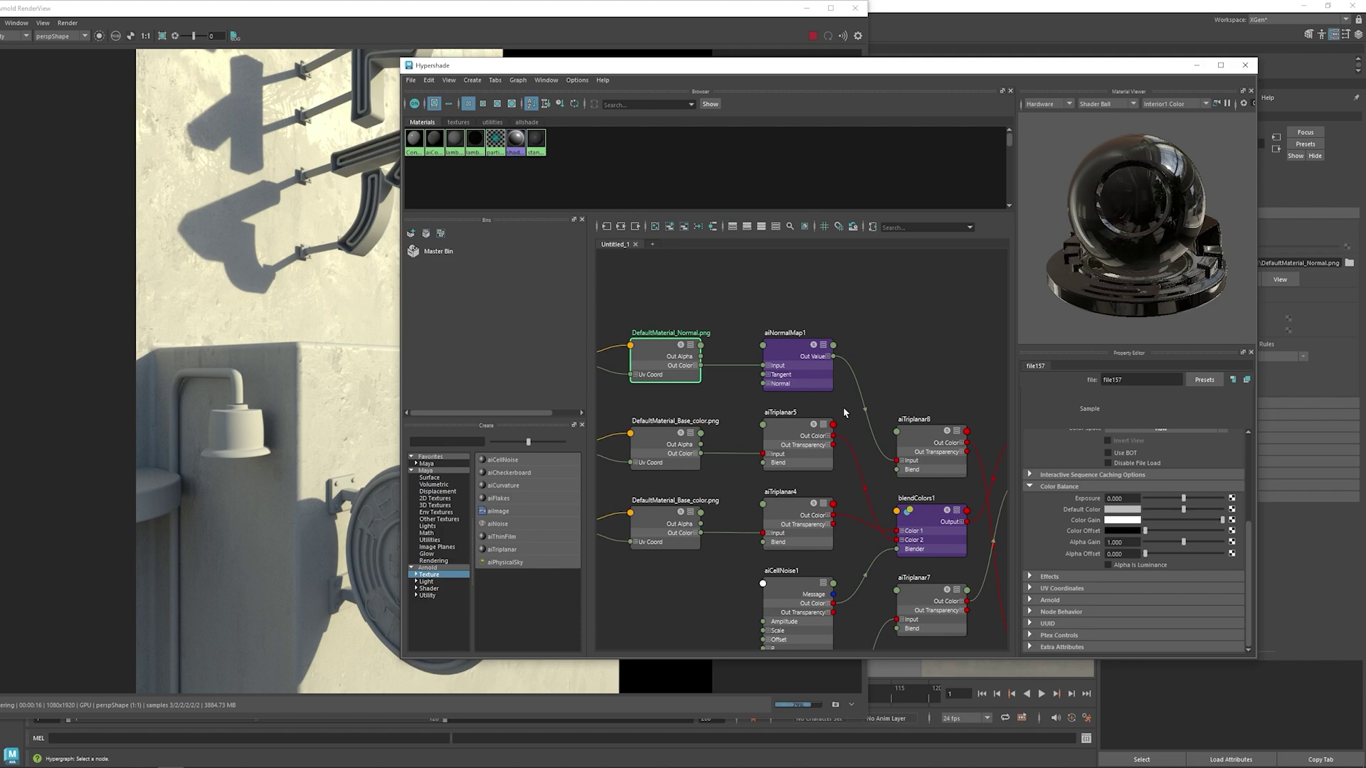
pyautogui.keyDown('alt'); pyautogui.moveTo(889, 358); pyautogui.dragTo(829, 319, button='middle'); pyautogui.keyUp('alt')
pyautogui.click(731, 317)
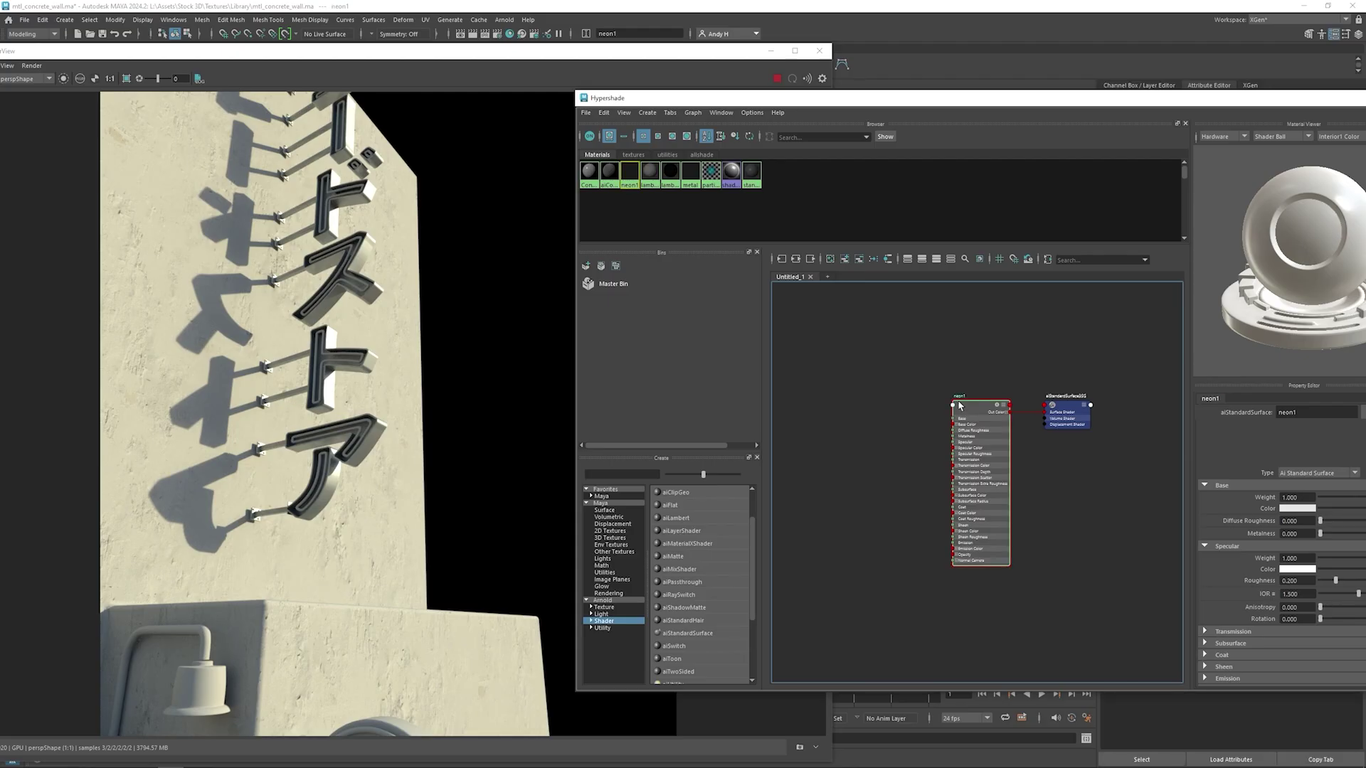
# - Add an aiFacingRatio node and a blendColors node beside the neon1 material
pyautogui.keyDown('alt'); pyautogui.moveTo(841, 414); pyautogui.dragTo(899, 396, button='middle'); pyautogui.keyUp('alt')
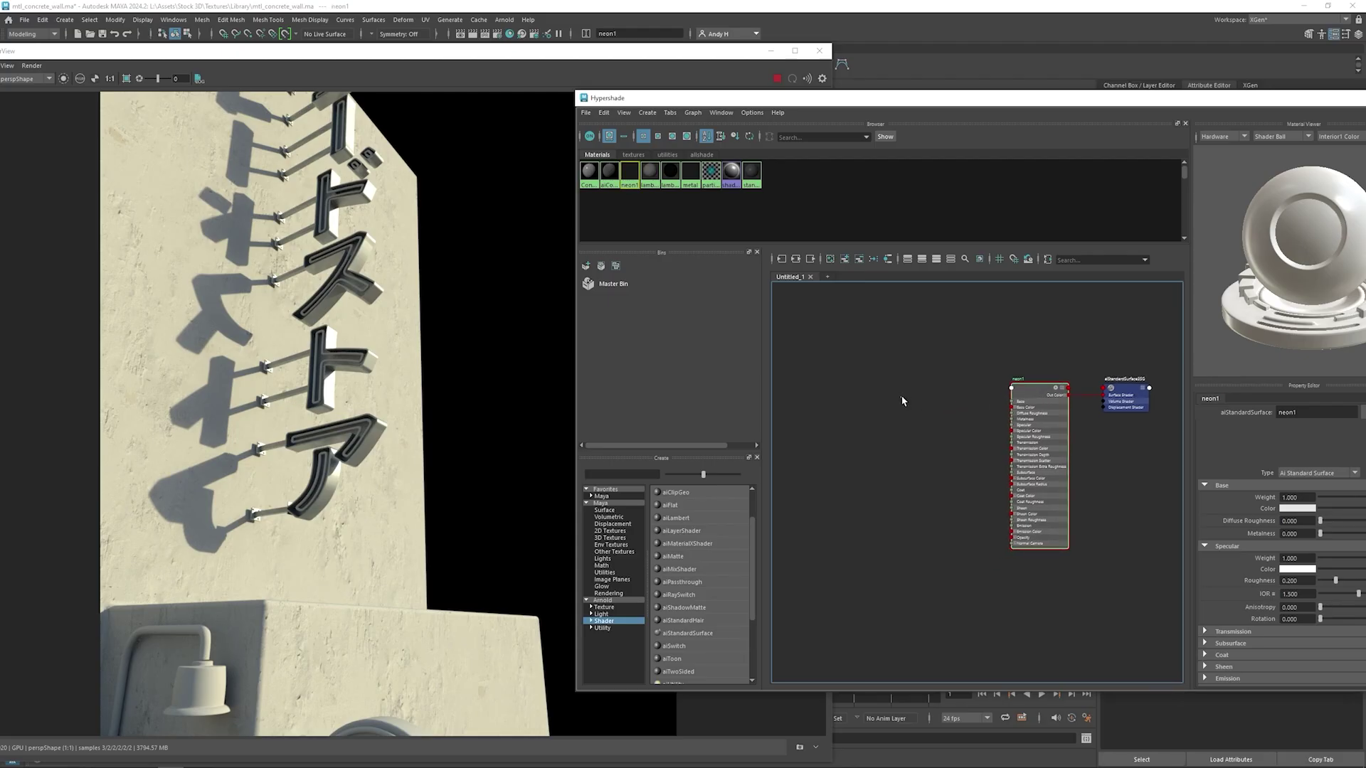
pyautogui.click(901, 397)
pyautogui.press('Tab')
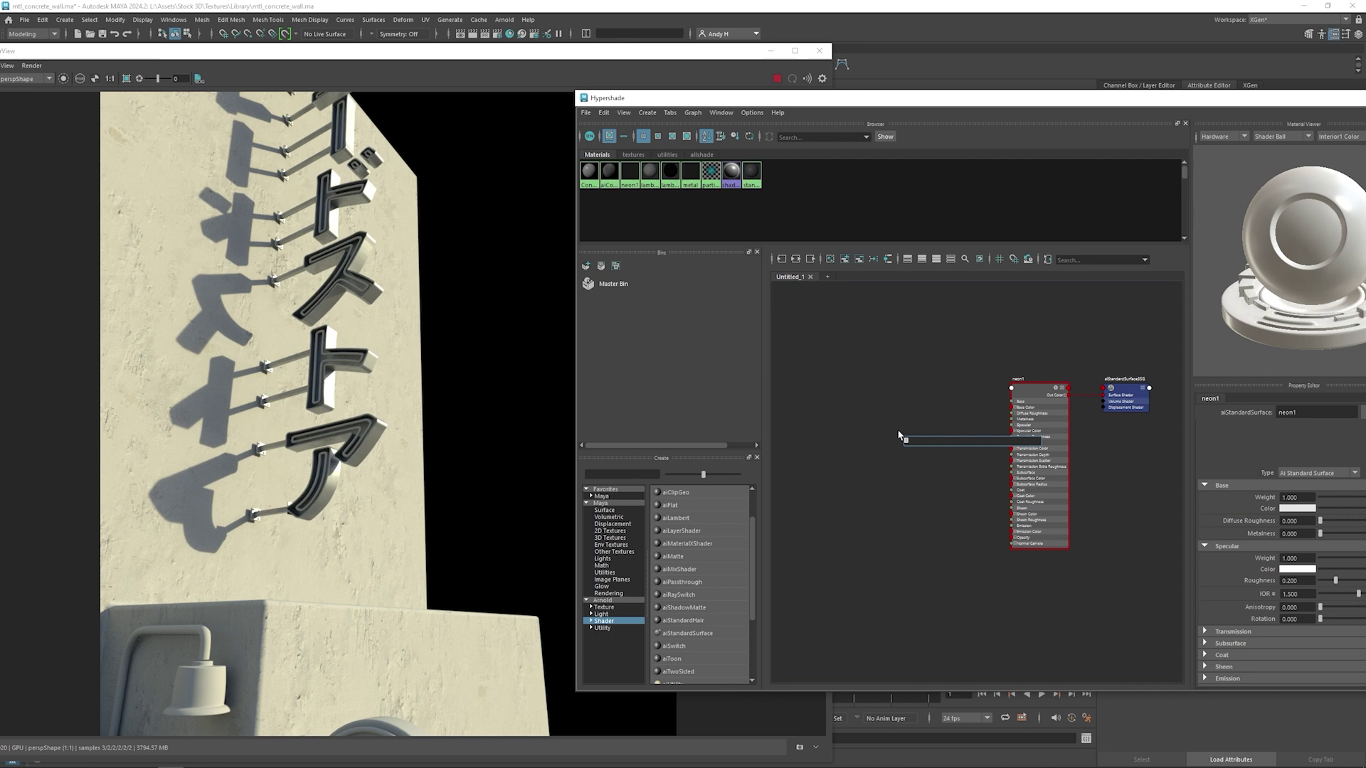
pyautogui.write('facin')
pyautogui.press('Return')
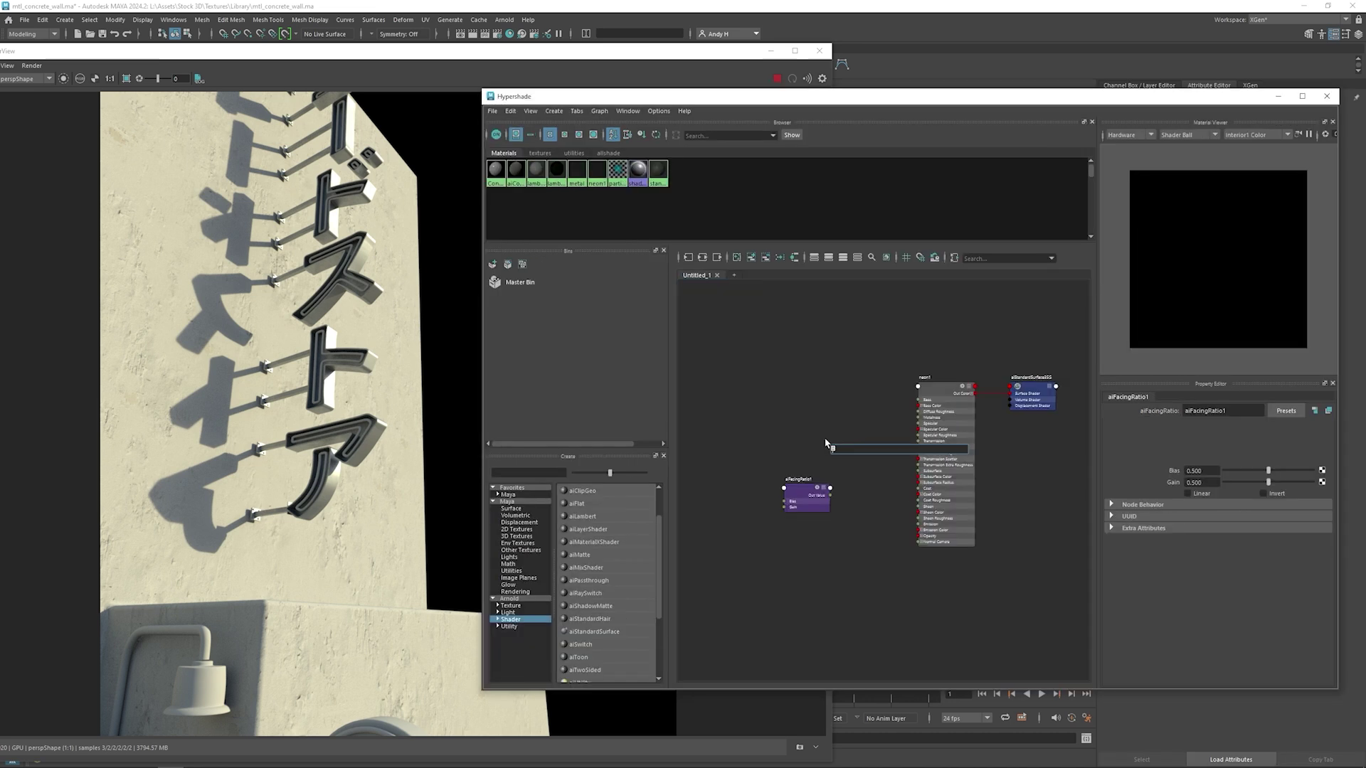
pyautogui.write('blend')
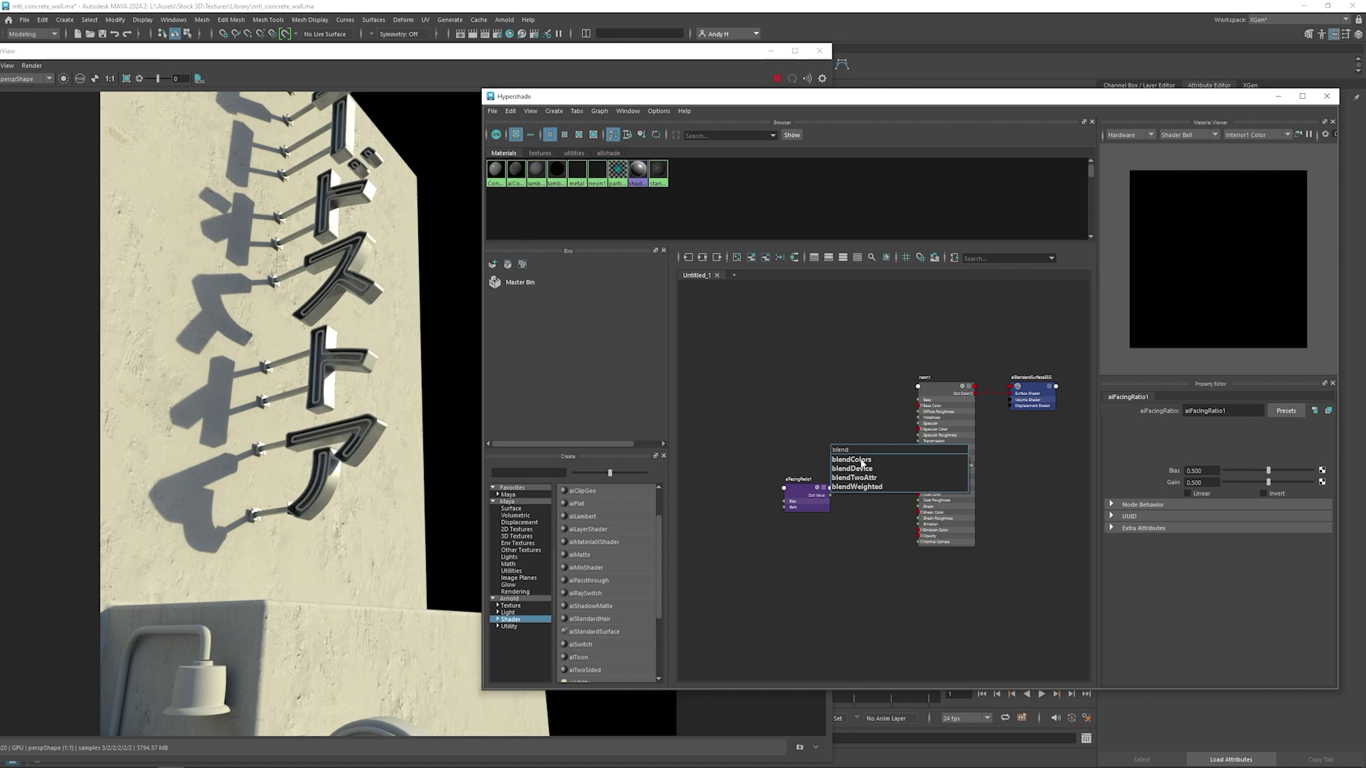
pyautogui.click(850, 459)
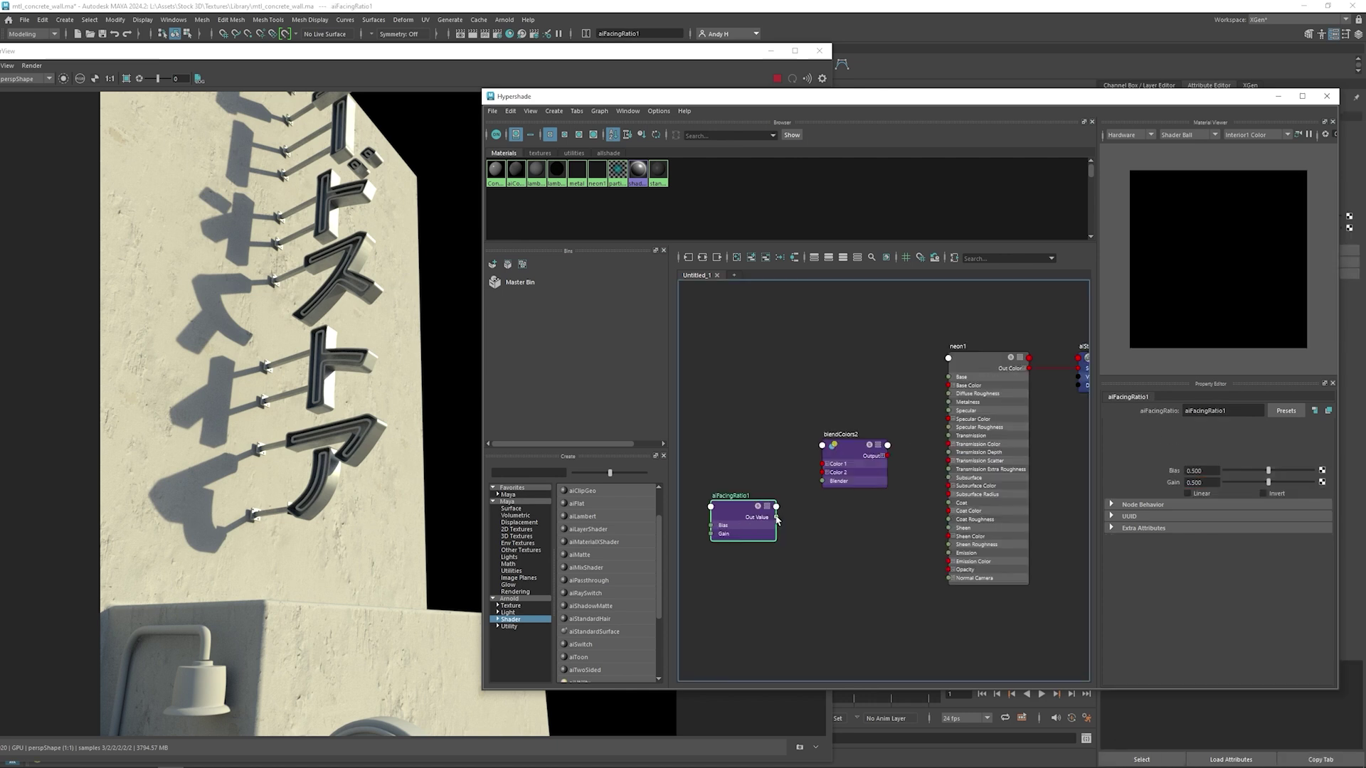
# - Connect the facing ratio to the blendColors Blender and its output to neon1's Emission Color and Base Color
pyautogui.moveTo(776, 507); pyautogui.dragTo(949, 561)
pyautogui.moveTo(887, 456); pyautogui.dragTo(949, 386)
pyautogui.click(980, 364)
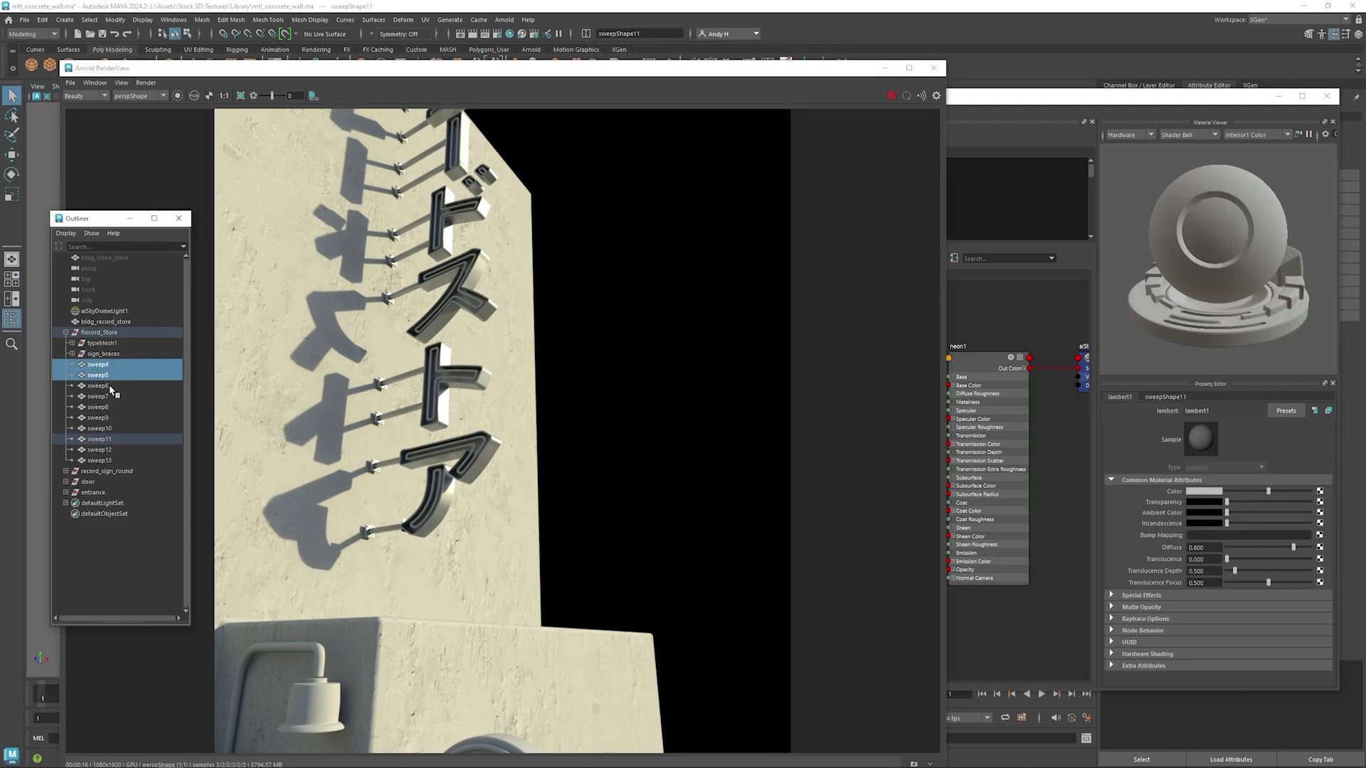
# - Assign neon1 to the meshes sweep4 through sweep13 and raise its Emission Weight to the maximum
pyautogui.moveTo(103, 375); pyautogui.dragTo(105, 462)
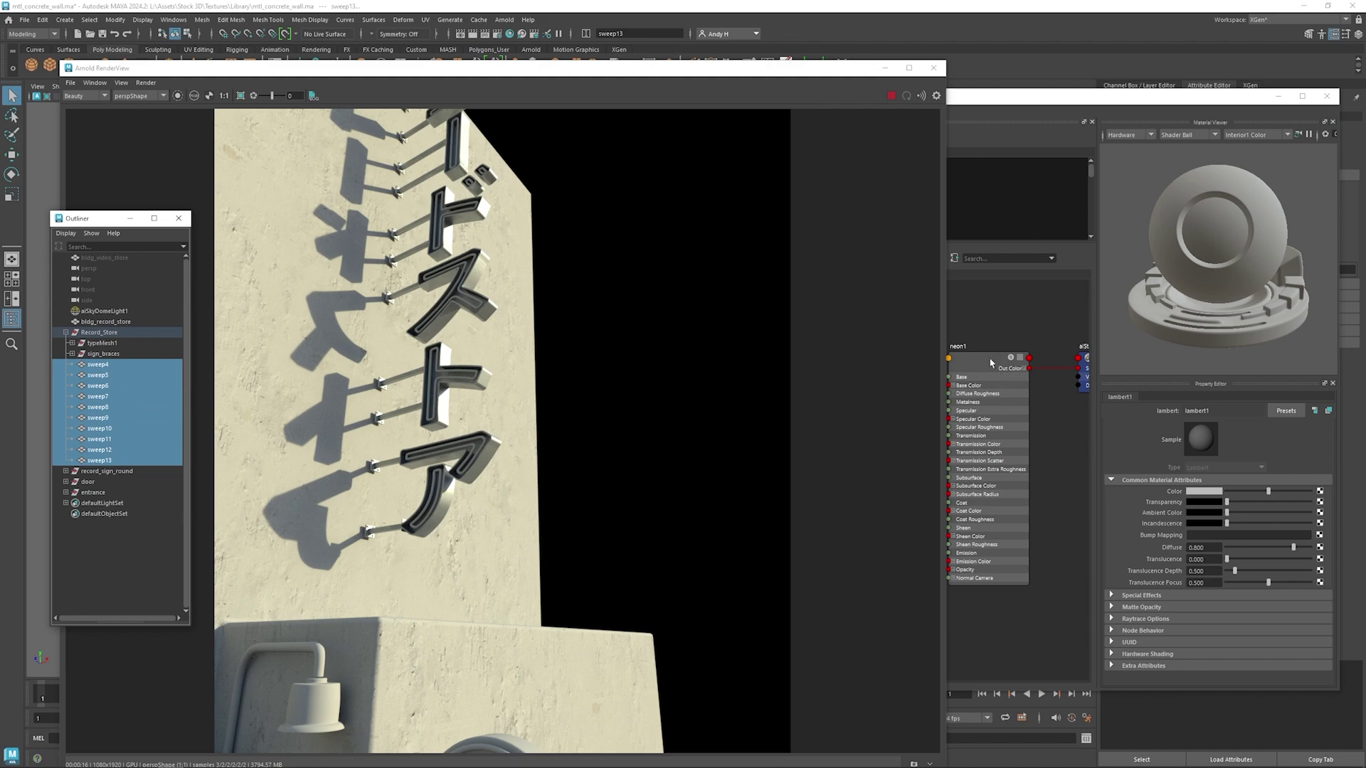
pyautogui.moveTo(989, 360); pyautogui.dragTo(985, 331, button='right')
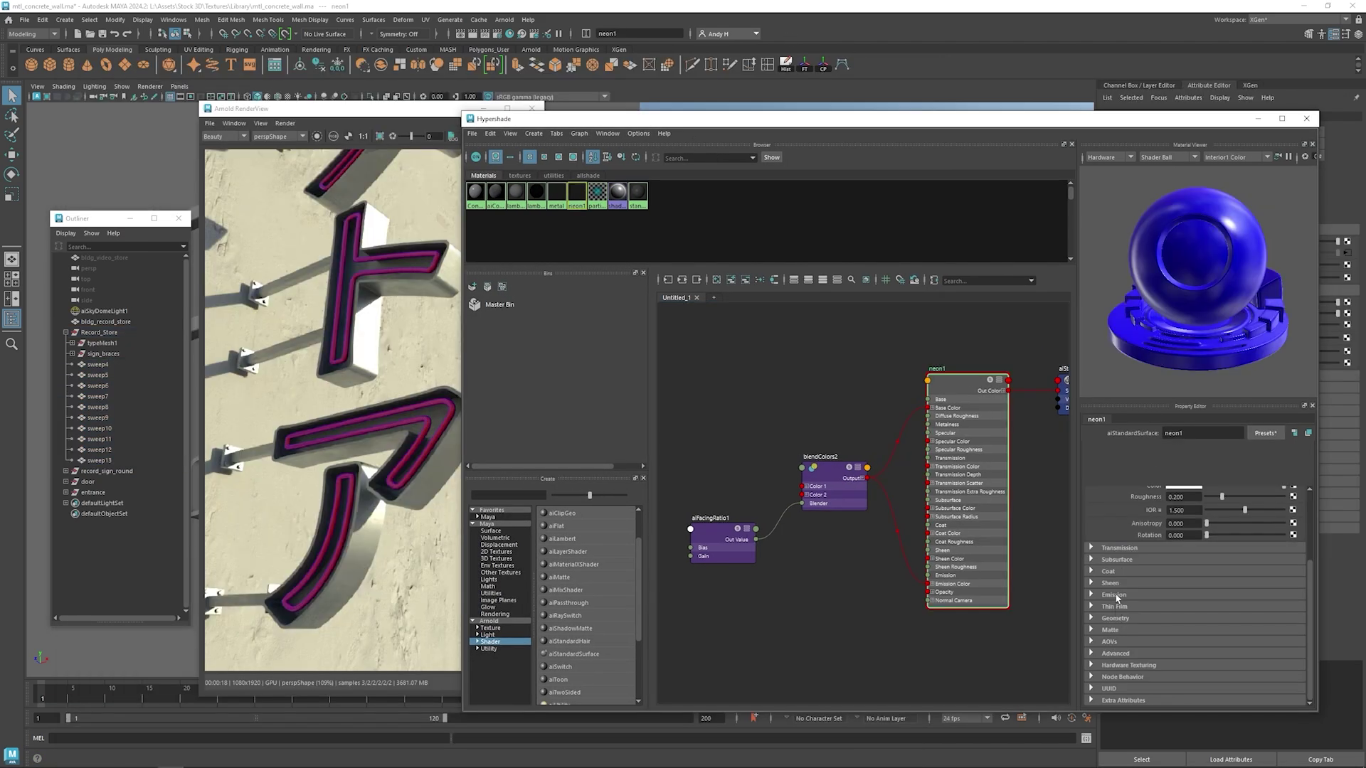
pyautogui.click(1139, 594)
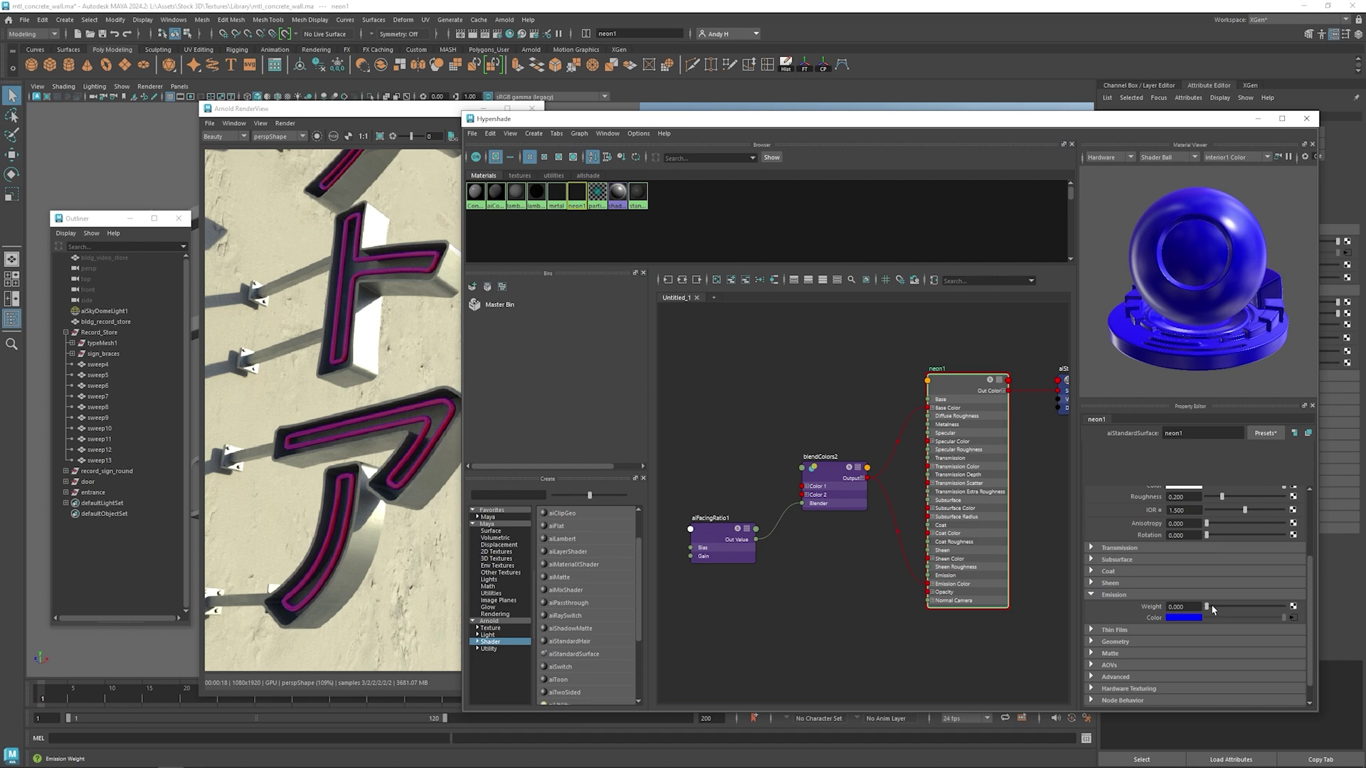
pyautogui.moveTo(1207, 606); pyautogui.dragTo(1293, 607)
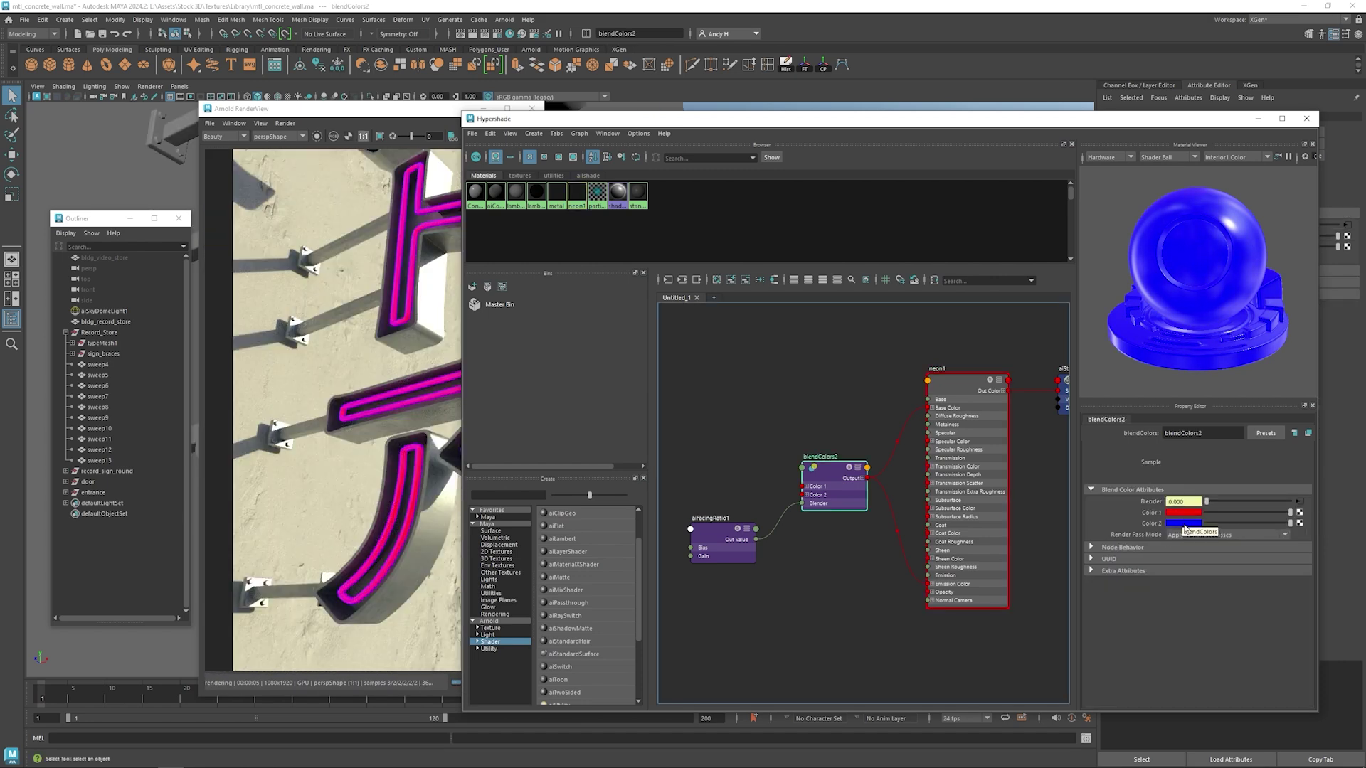
# - Set blendColors2's Color 2 to a purple with a hue of about 280 and its Color 1 to a pale pink
pyautogui.click(1184, 524)
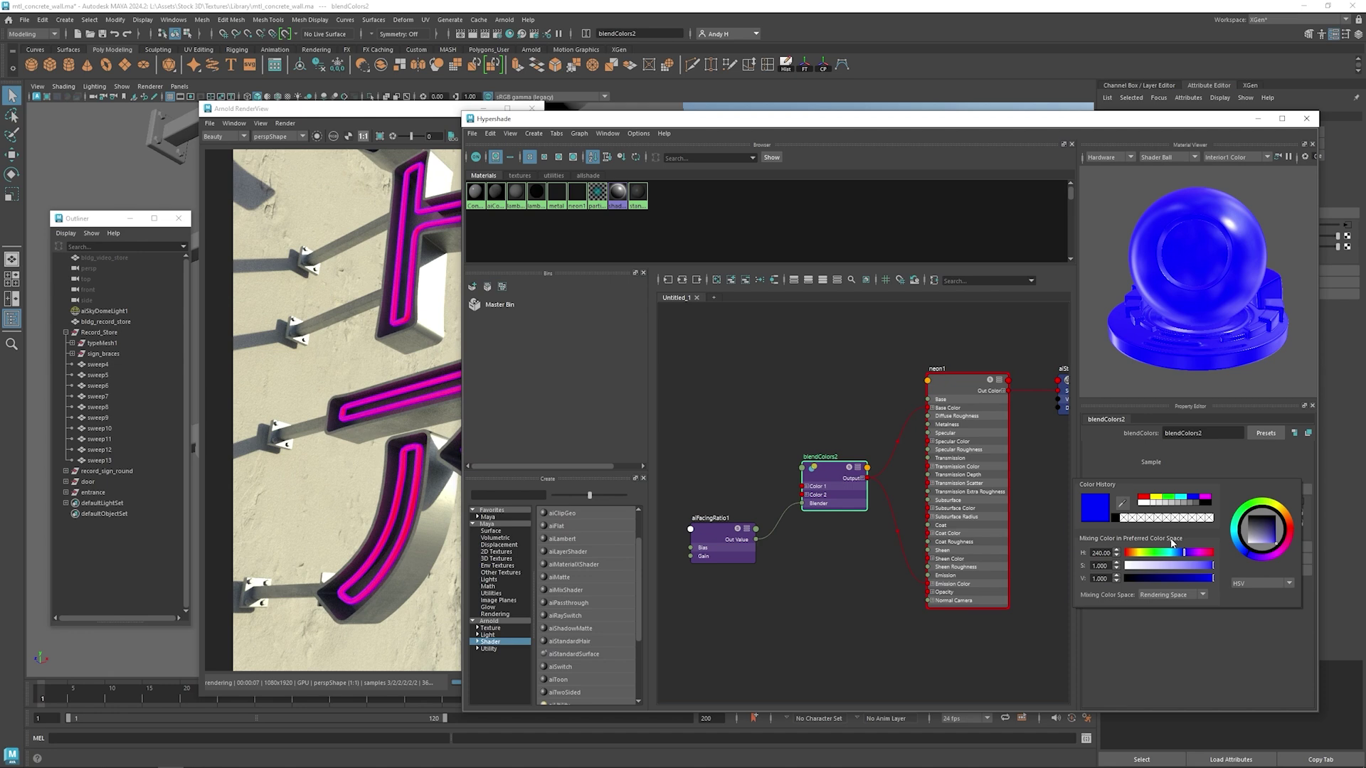
pyautogui.moveTo(1184, 559); pyautogui.dragTo(1188, 561)
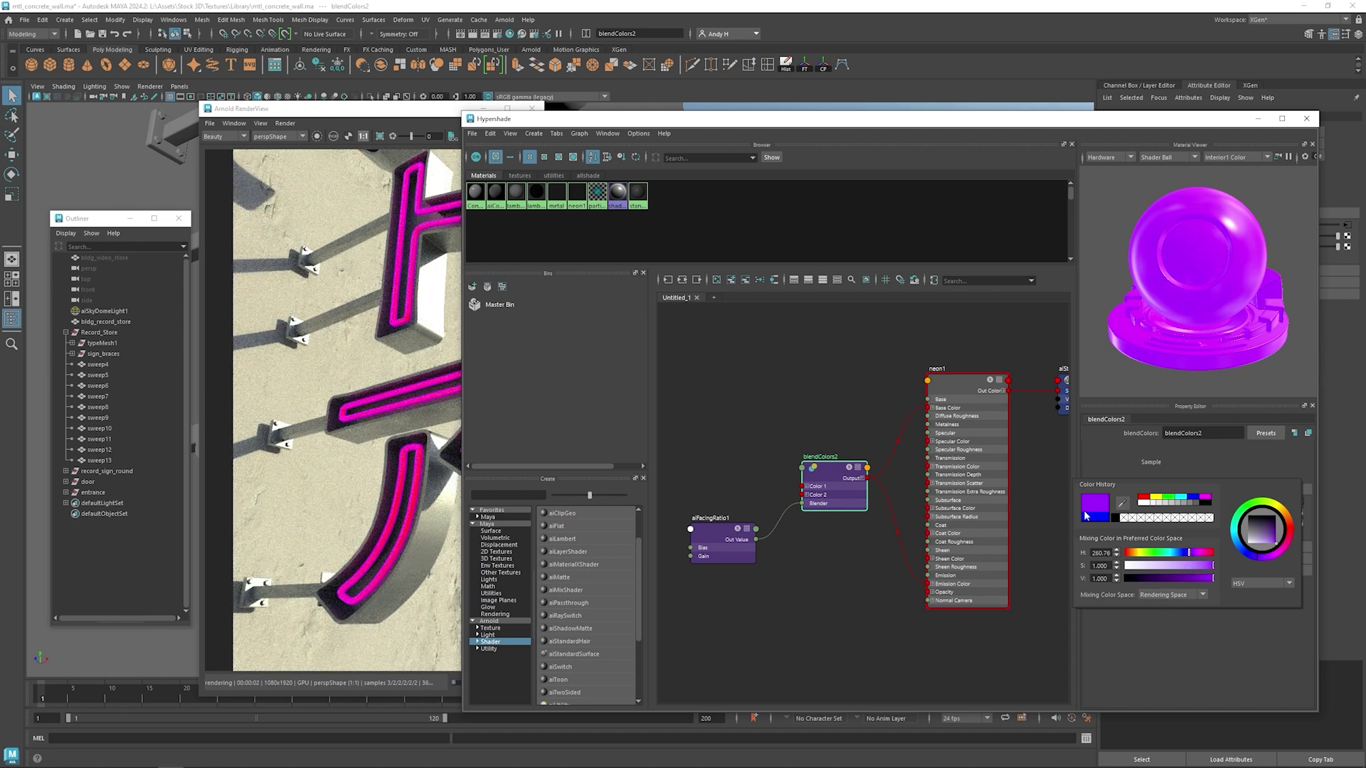
pyautogui.click(1181, 514)
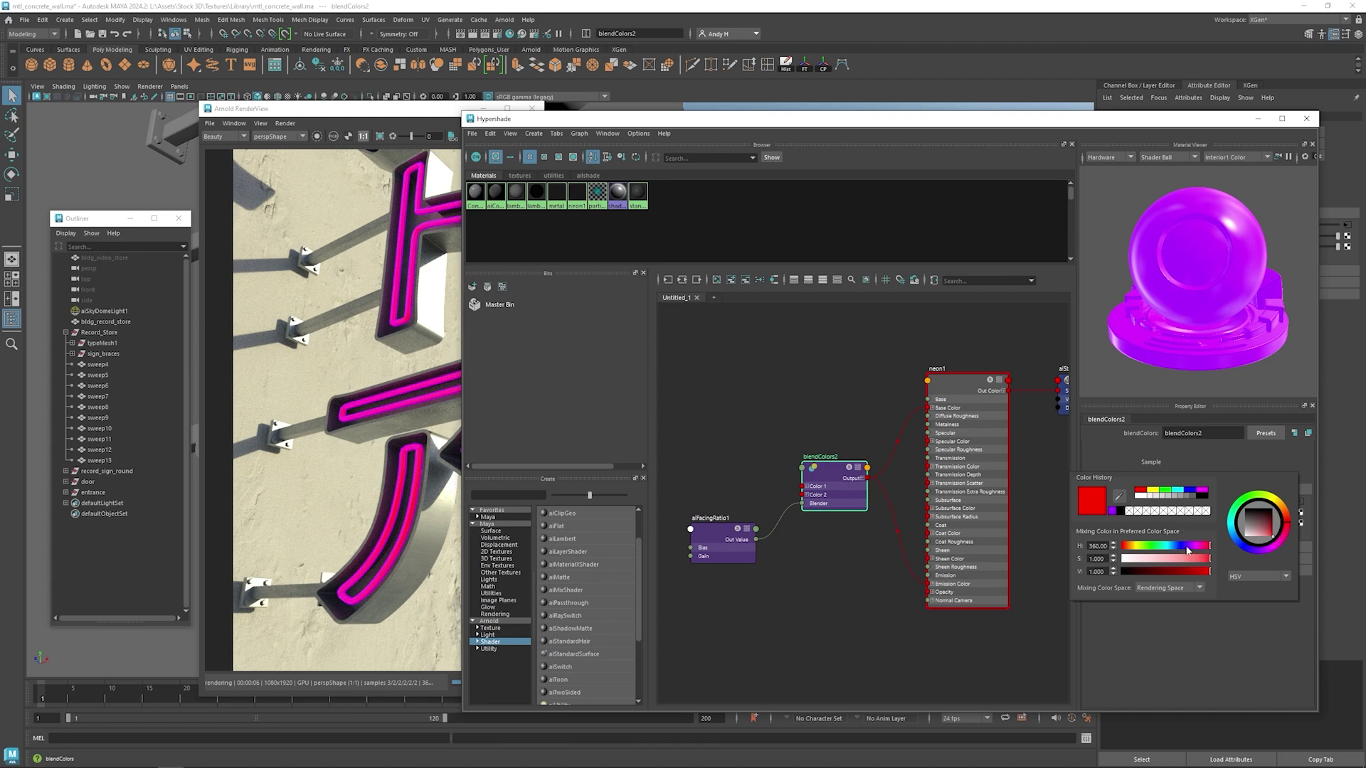
pyautogui.moveTo(1207, 545); pyautogui.dragTo(1152, 563)
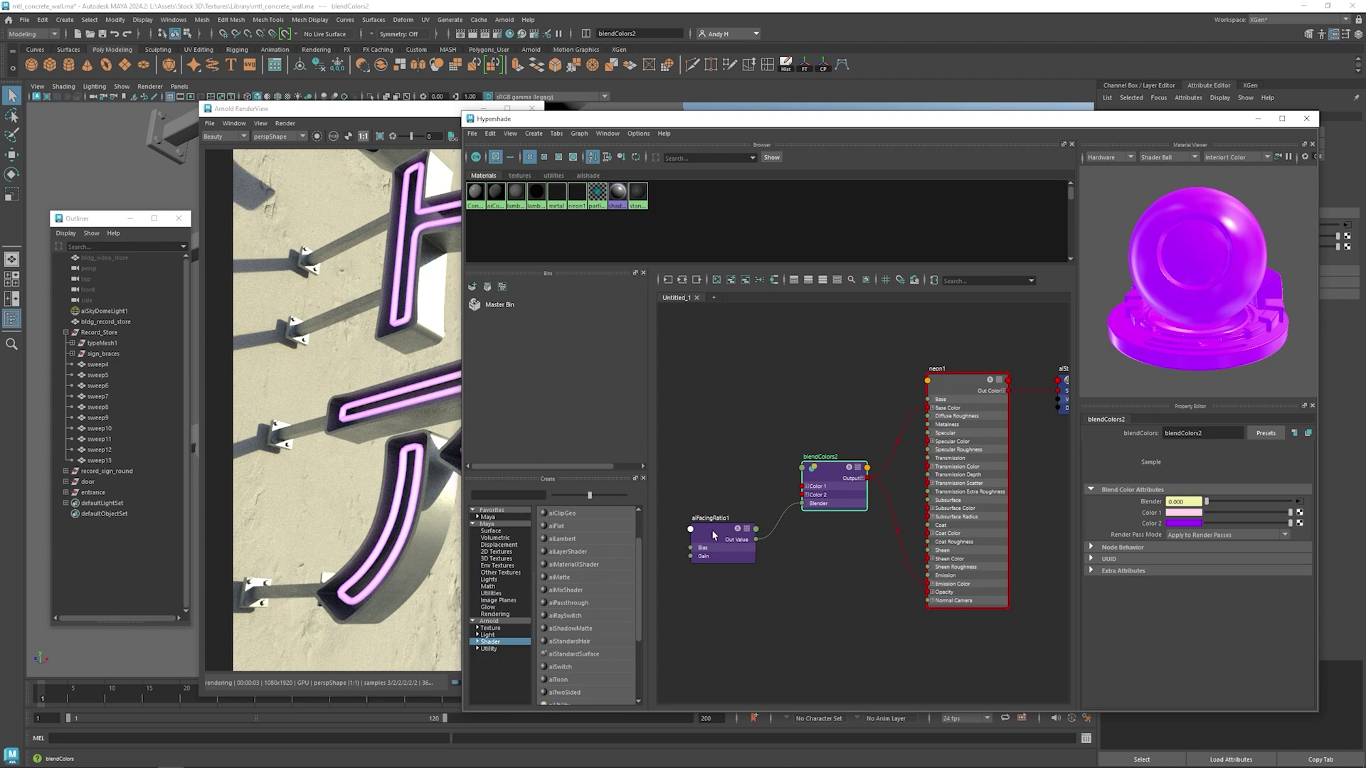
# - Lower the Bias of the aiFacingRatio1 node
pyautogui.click(711, 529)
pyautogui.moveTo(1249, 494); pyautogui.dragTo(1228, 500)
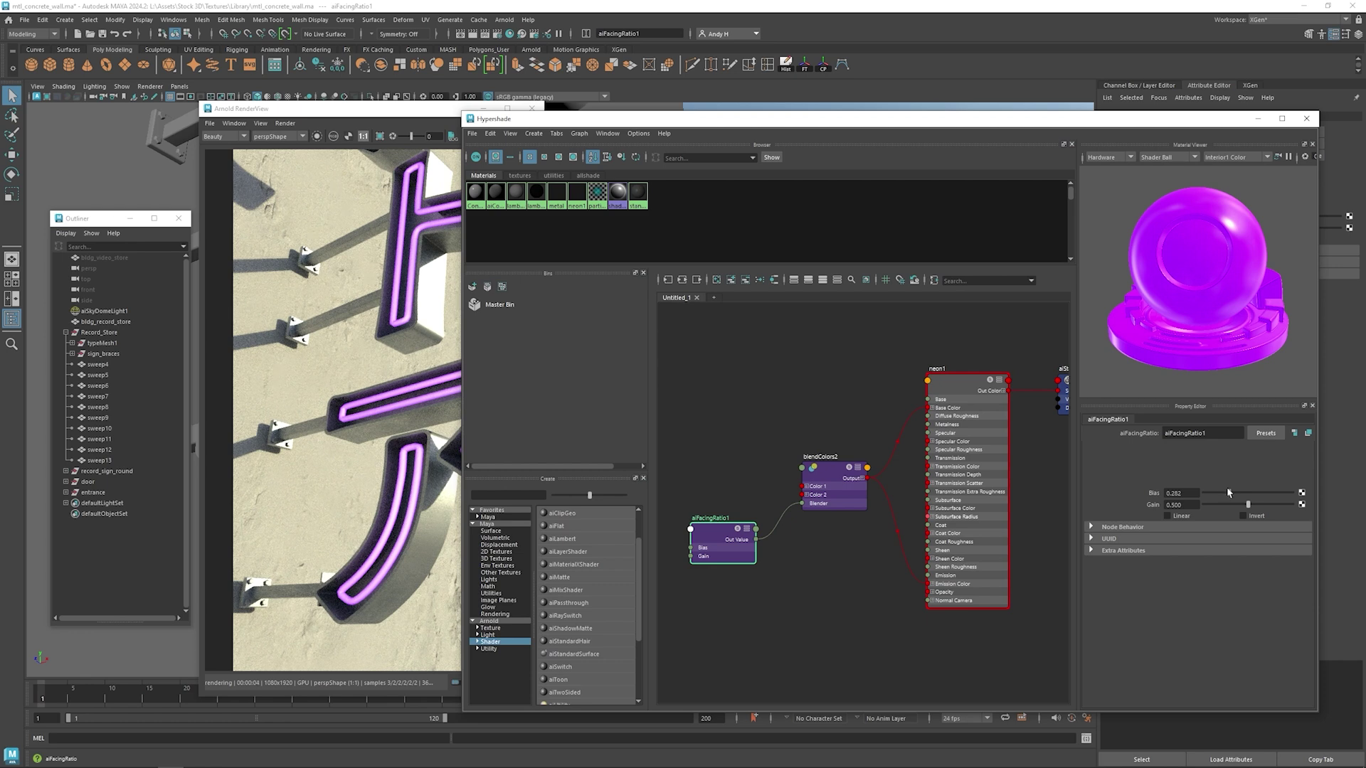
pyautogui.moveTo(1220, 491); pyautogui.dragTo(1213, 495)
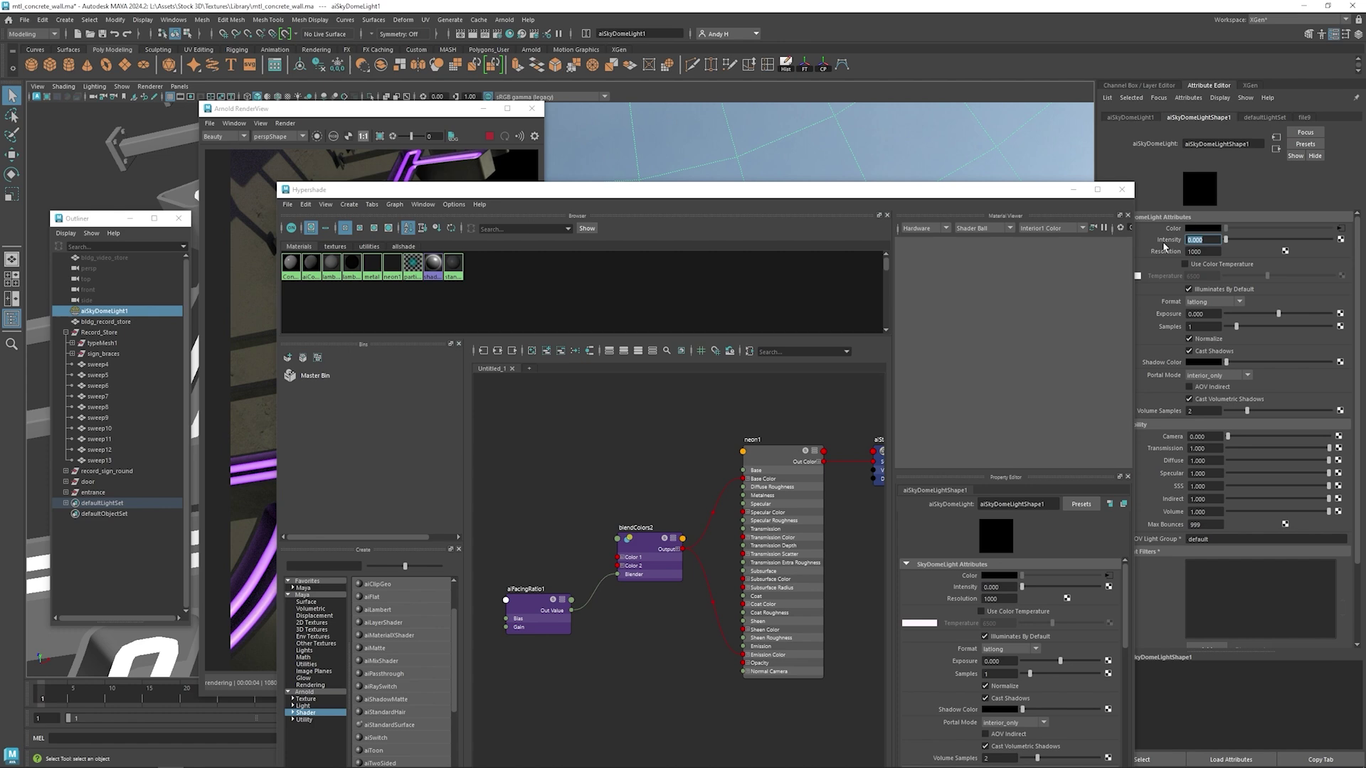
# - Combine the duplicated neon meshes sweep38 through sweep47 into one mesh and delete its history
pyautogui.moveTo(501, 199); pyautogui.dragTo(800, 97)
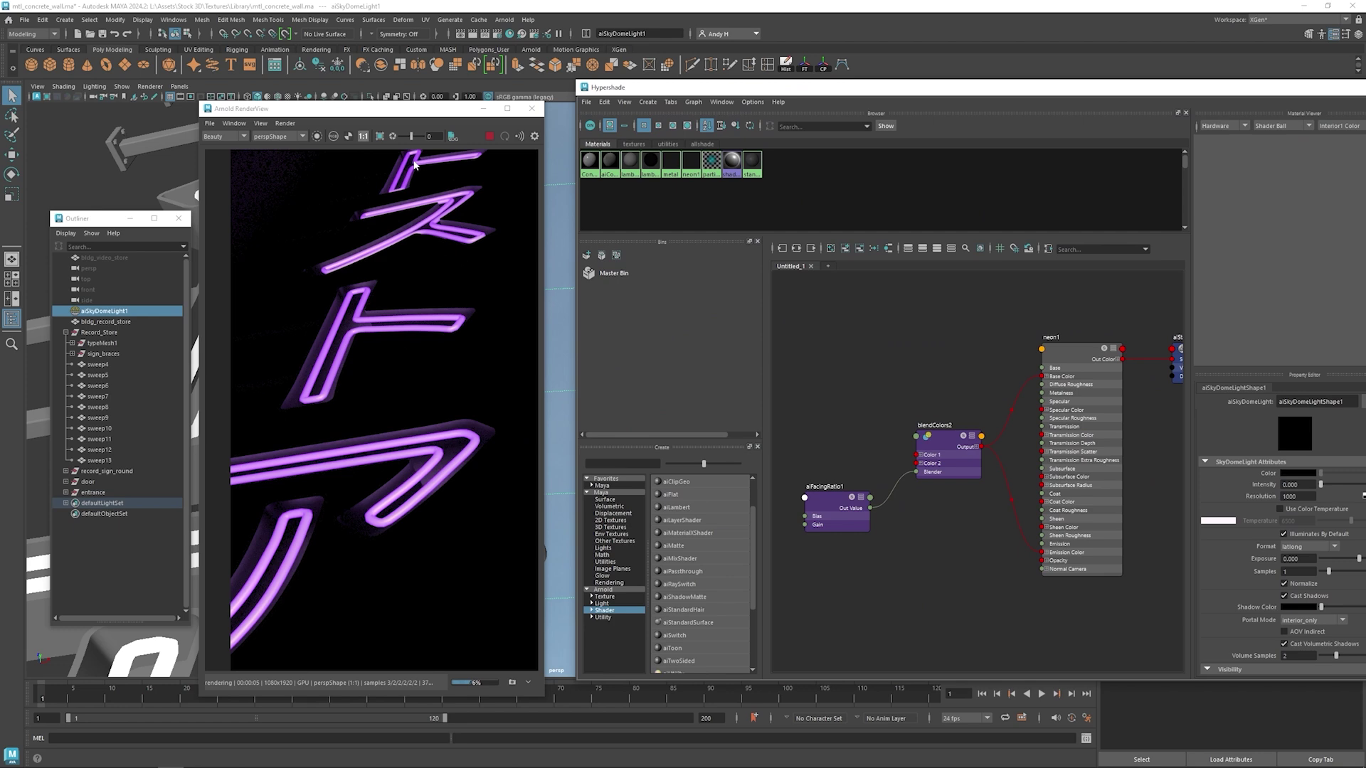
pyautogui.keyDown('alt'); pyautogui.moveTo(142, 168); pyautogui.dragTo(131, 170); pyautogui.keyUp('alt')
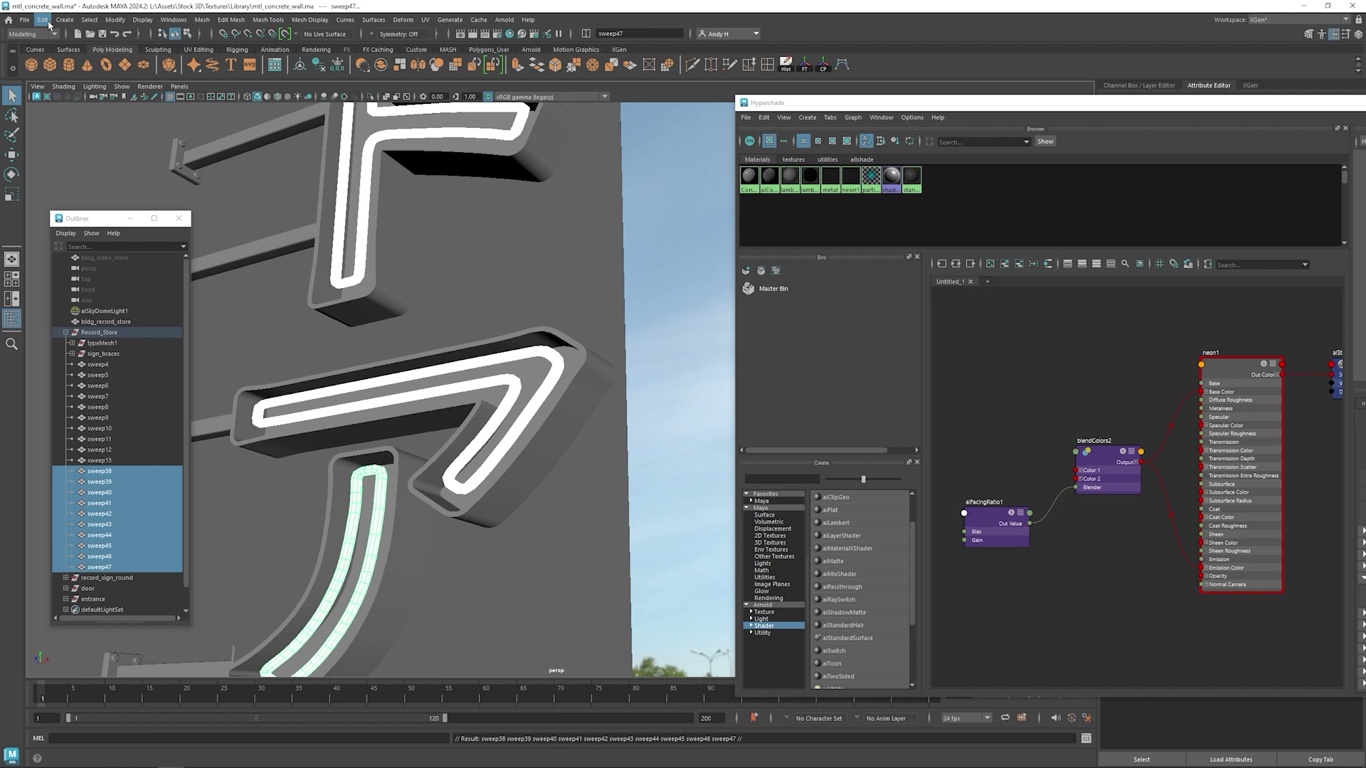
pyautogui.click(202, 19)
pyautogui.click(223, 59)
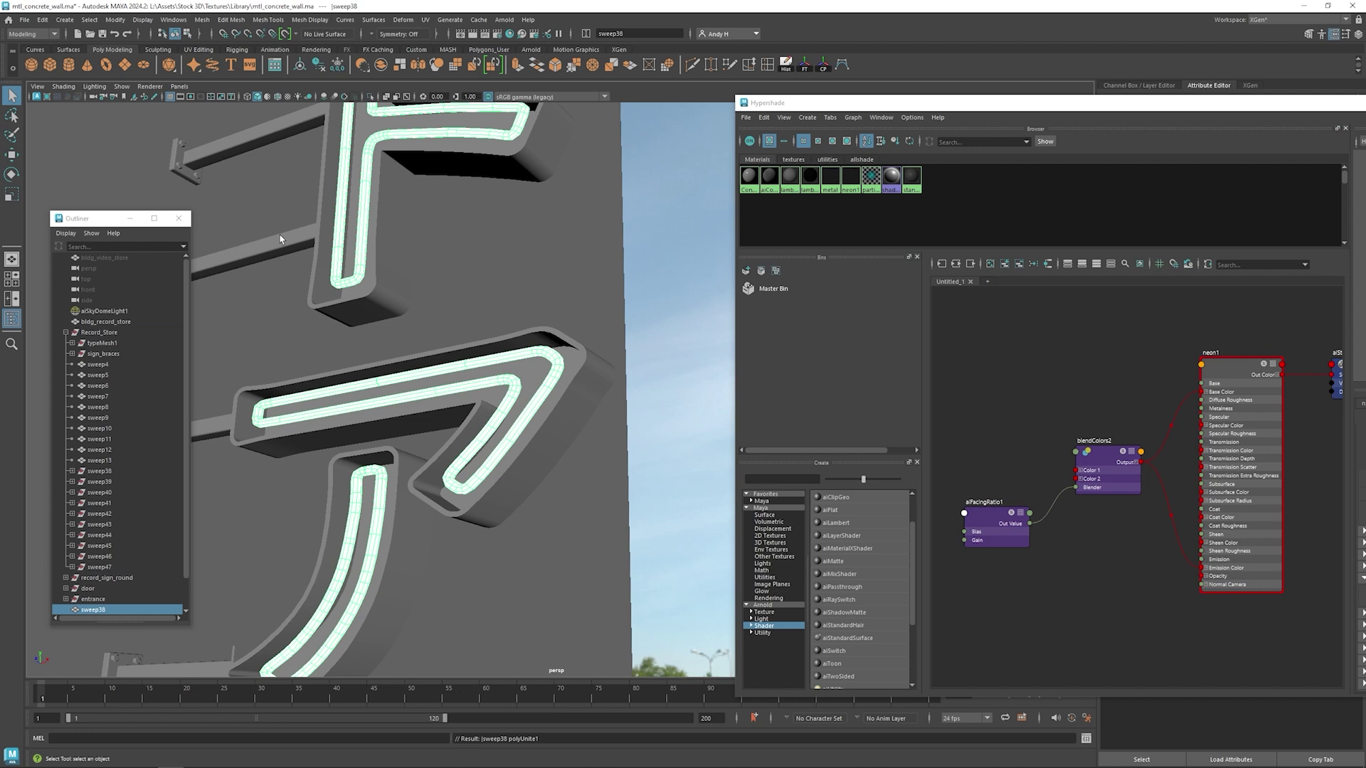
pyautogui.click(784, 66)
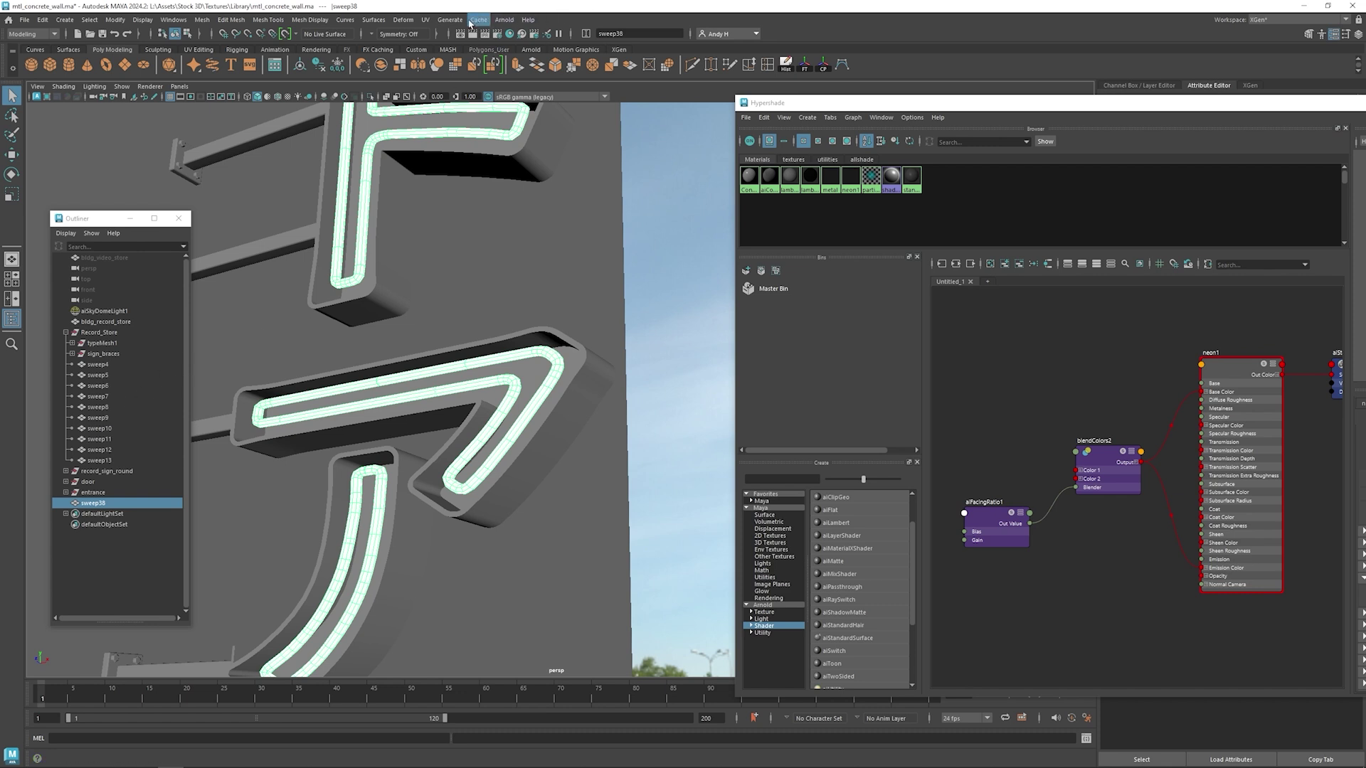
# - Create an Arnold mesh light from the combined neon mesh and set its Intensity to 5
pyautogui.click(426, 21)
pyautogui.moveTo(504, 20)
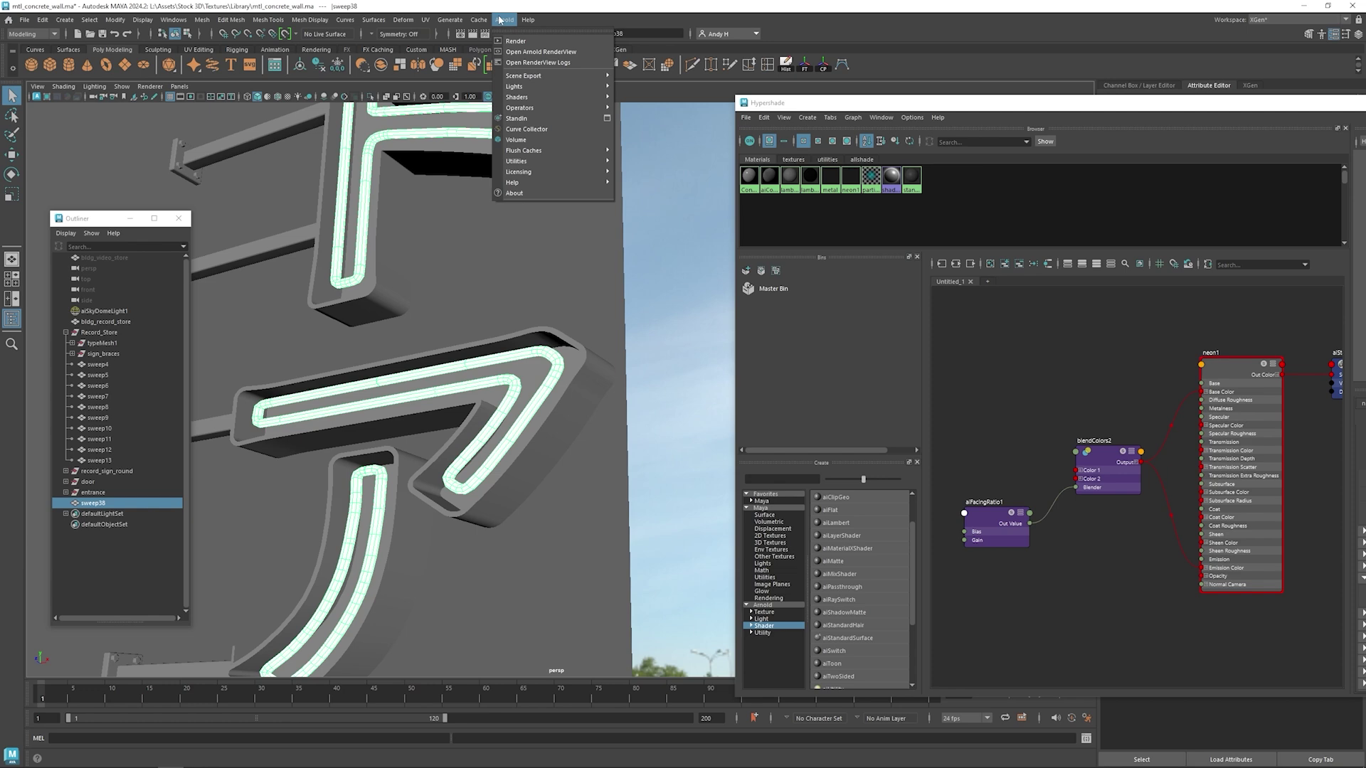
pyautogui.moveTo(518, 87)
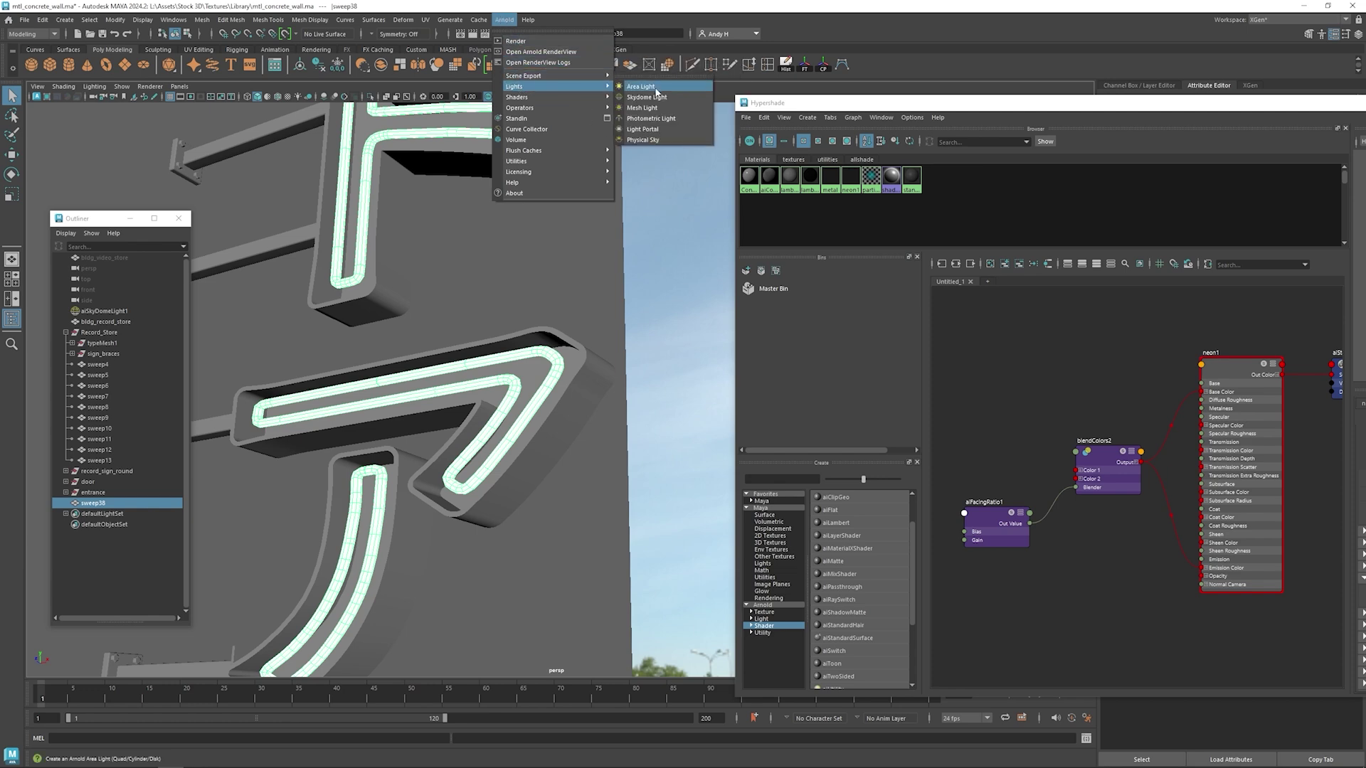
pyautogui.click(641, 107)
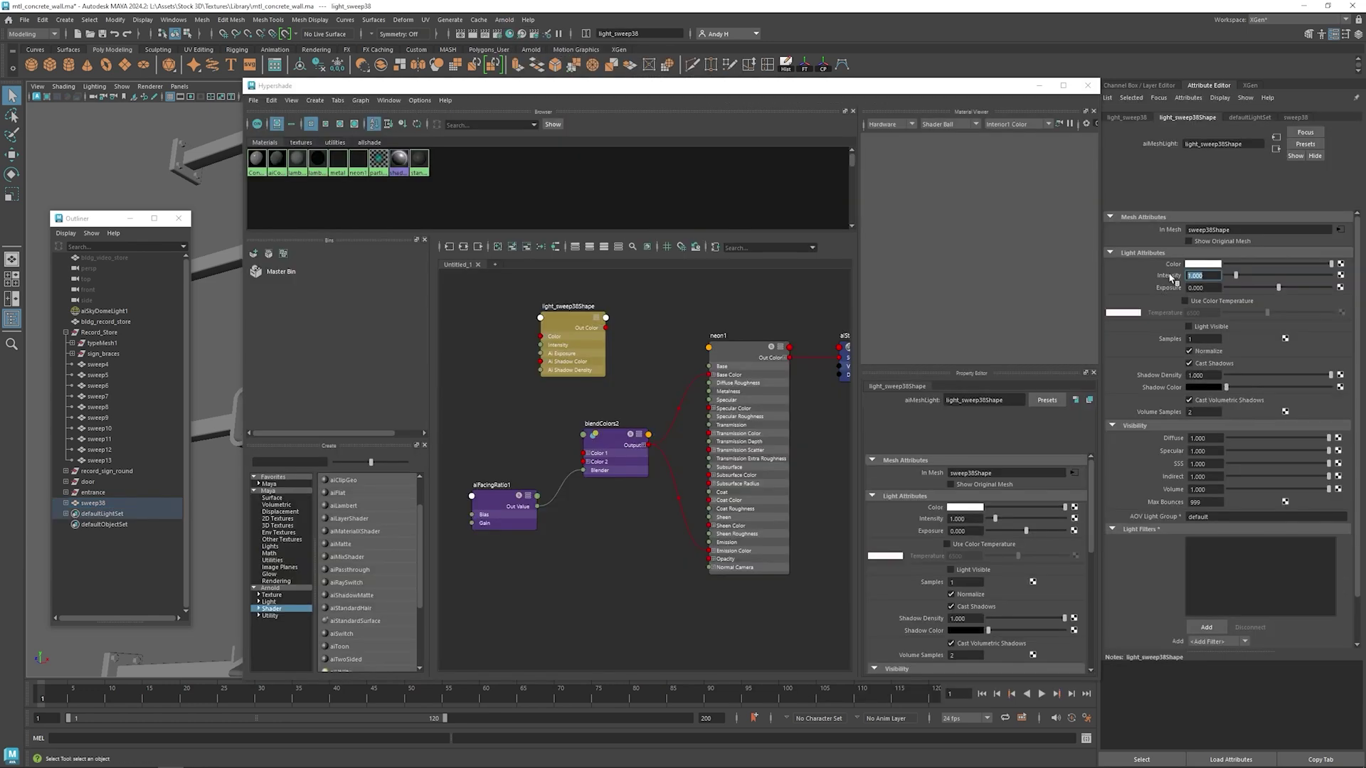
pyautogui.write('5')
pyautogui.press('Return')
# - Render the lit sign in the Arnold RenderView and move the Hypershade out of the way of the light's attributes
pyautogui.moveTo(392, 91); pyautogui.dragTo(547, 111)
pyautogui.click(504, 19)
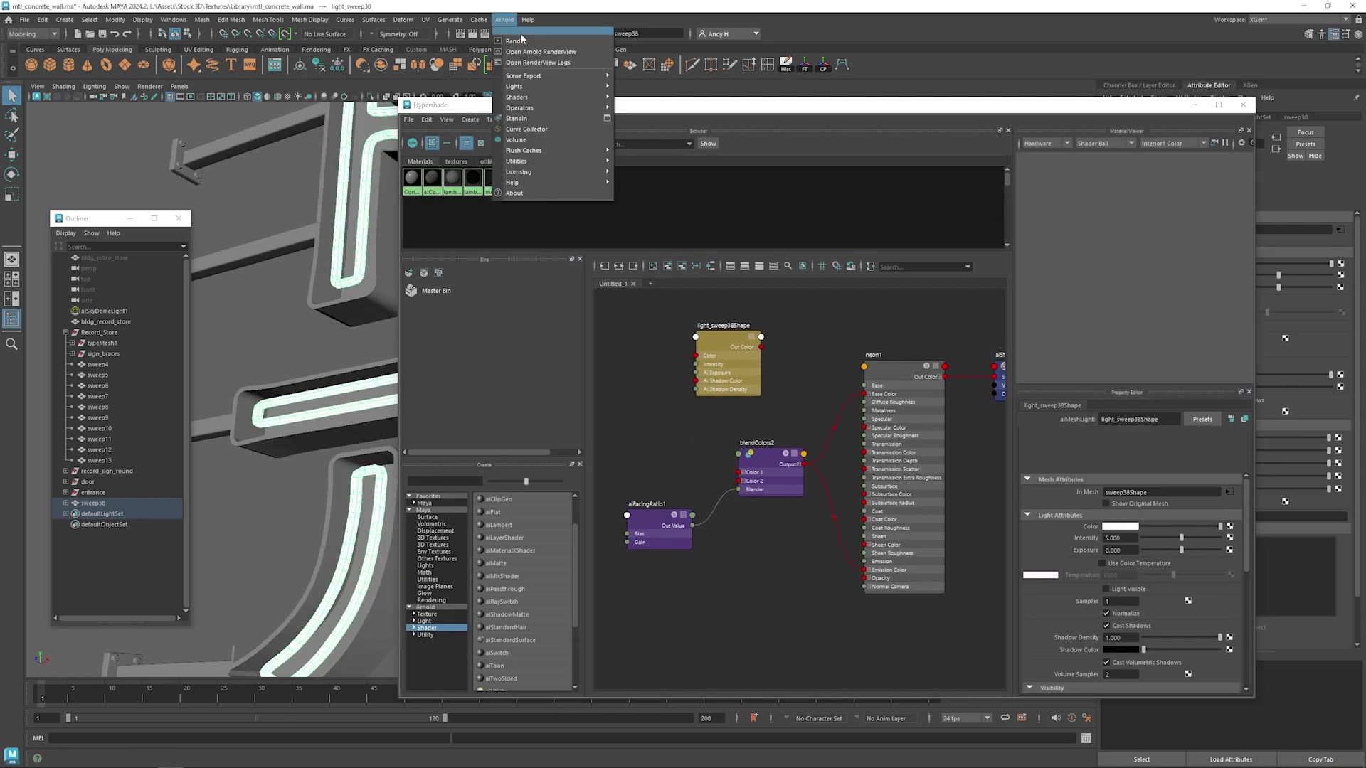
pyautogui.click(519, 40)
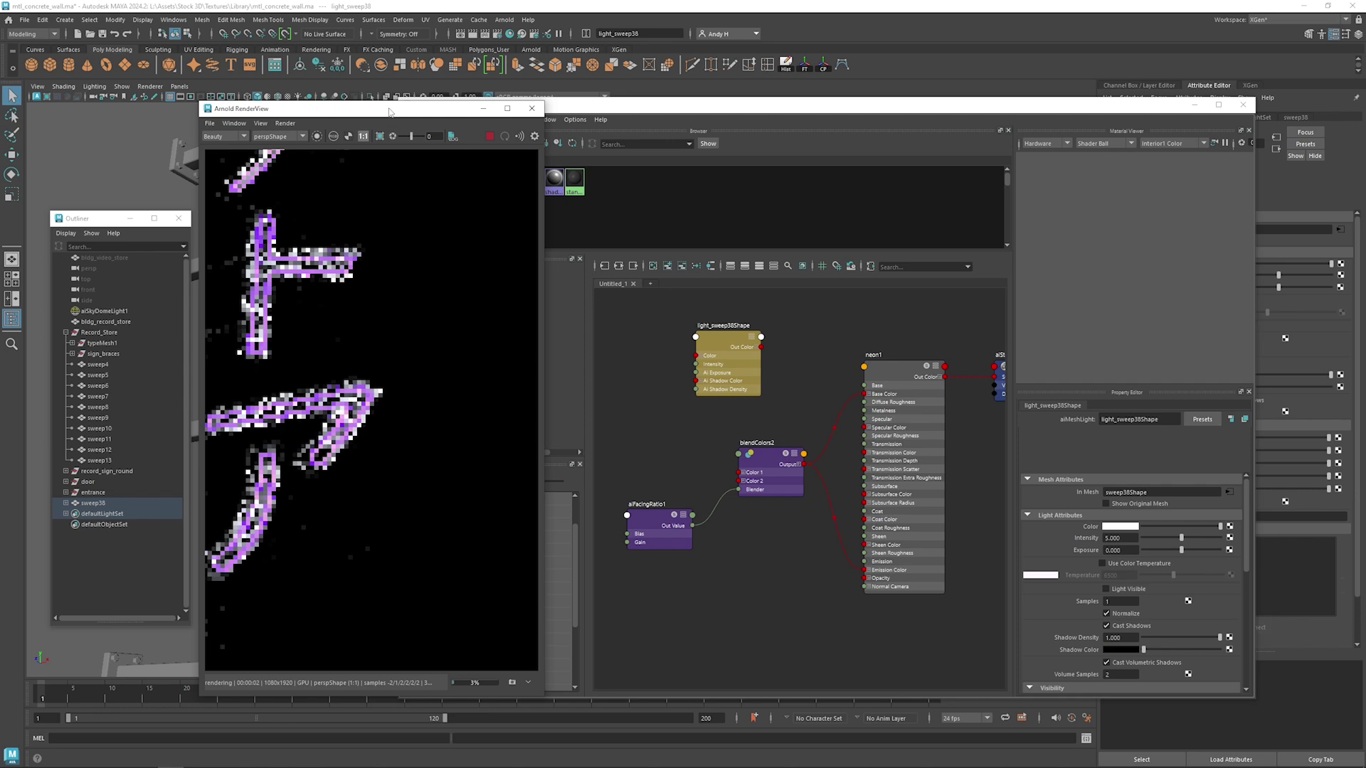
pyautogui.moveTo(389, 112); pyautogui.dragTo(340, 84)
pyautogui.moveTo(604, 105); pyautogui.dragTo(1365, 107)
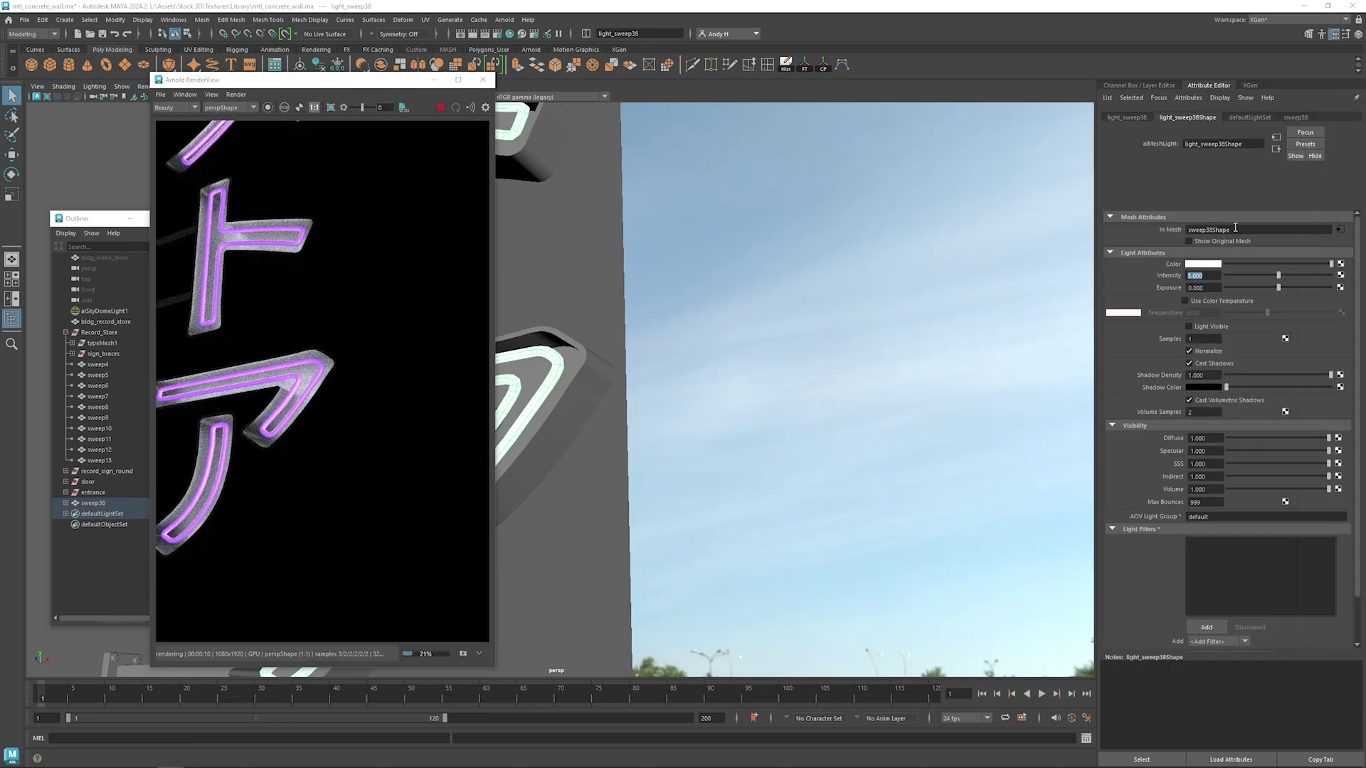
# - Set the mesh light's Color to a saturated purple and enable Light Visible
pyautogui.click(1207, 267)
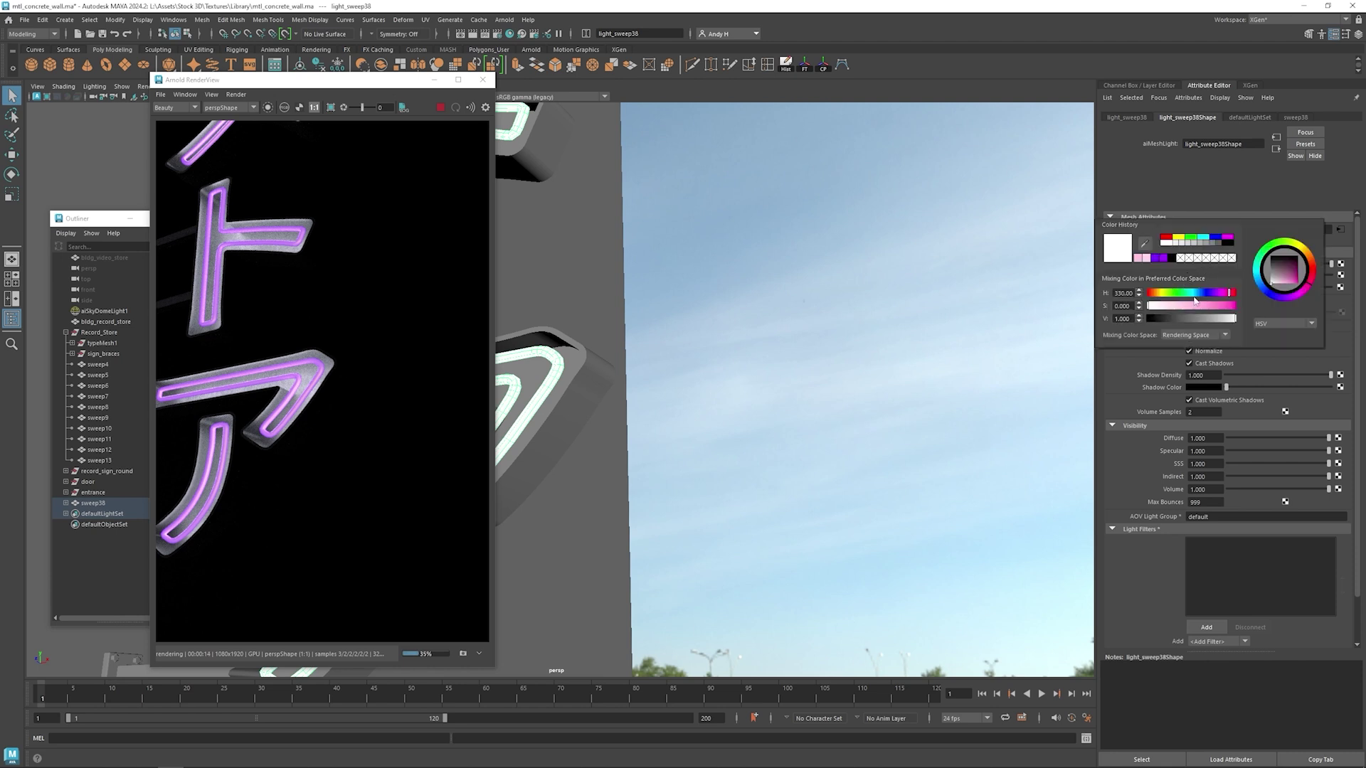
pyautogui.moveTo(1231, 307); pyautogui.dragTo(1229, 307)
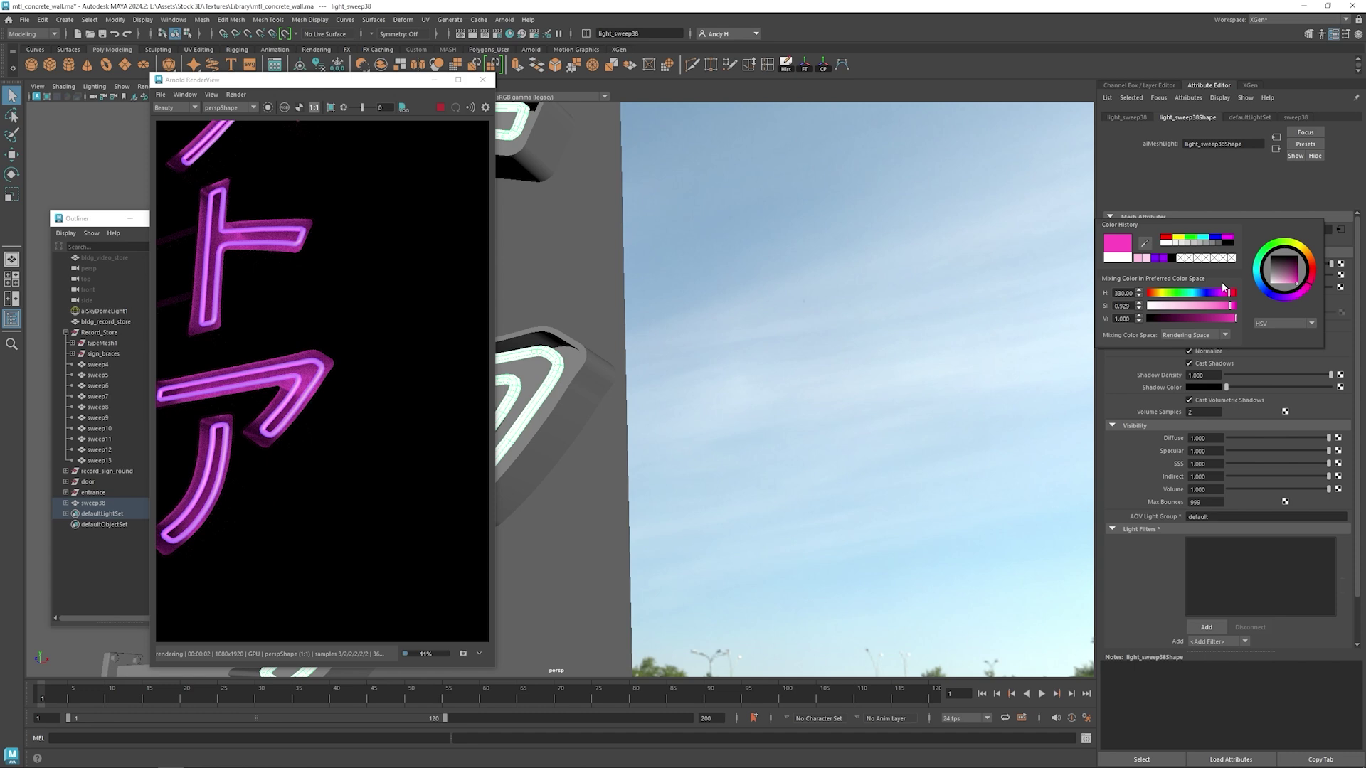
pyautogui.moveTo(1223, 292); pyautogui.dragTo(1221, 294)
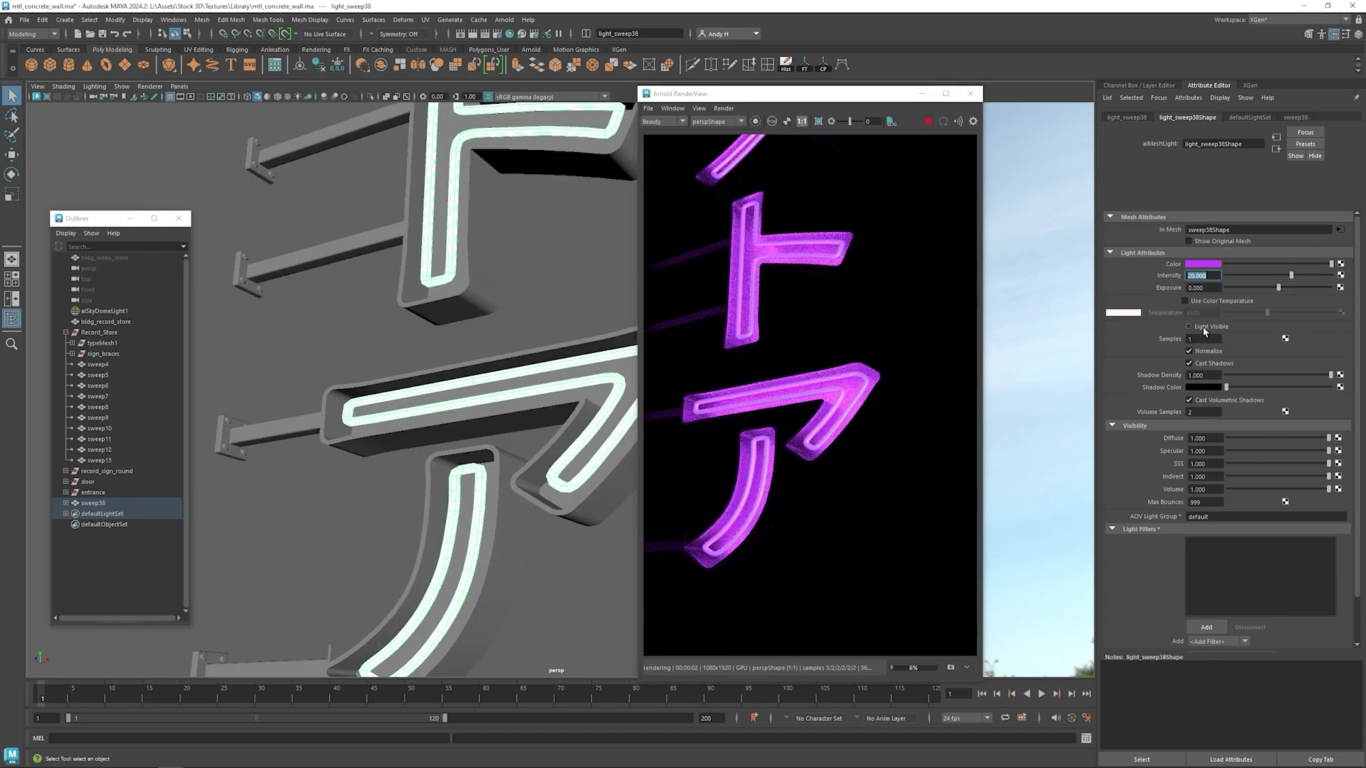
pyautogui.click(1202, 329)
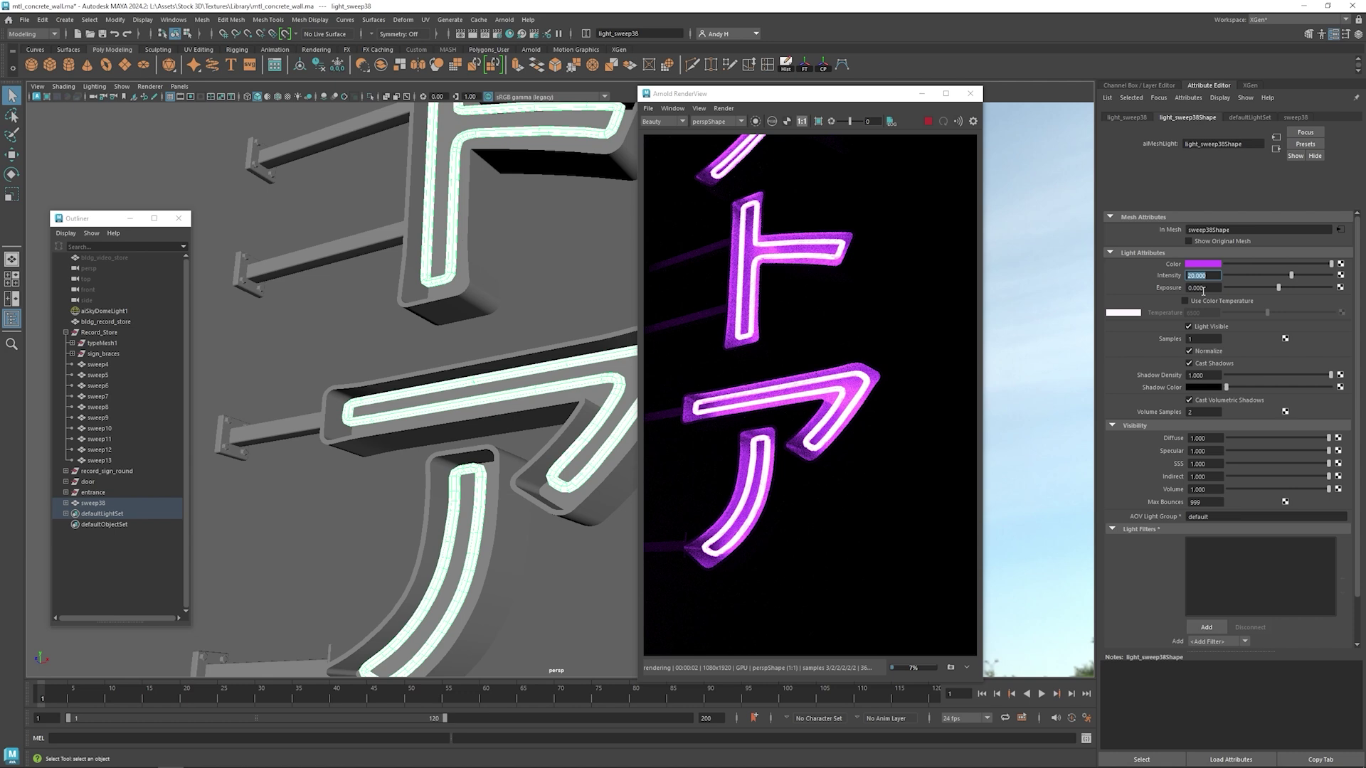
# - Try an Intensity of 15 on the mesh light and settle on 10
pyautogui.write('15')
pyautogui.press('Return')
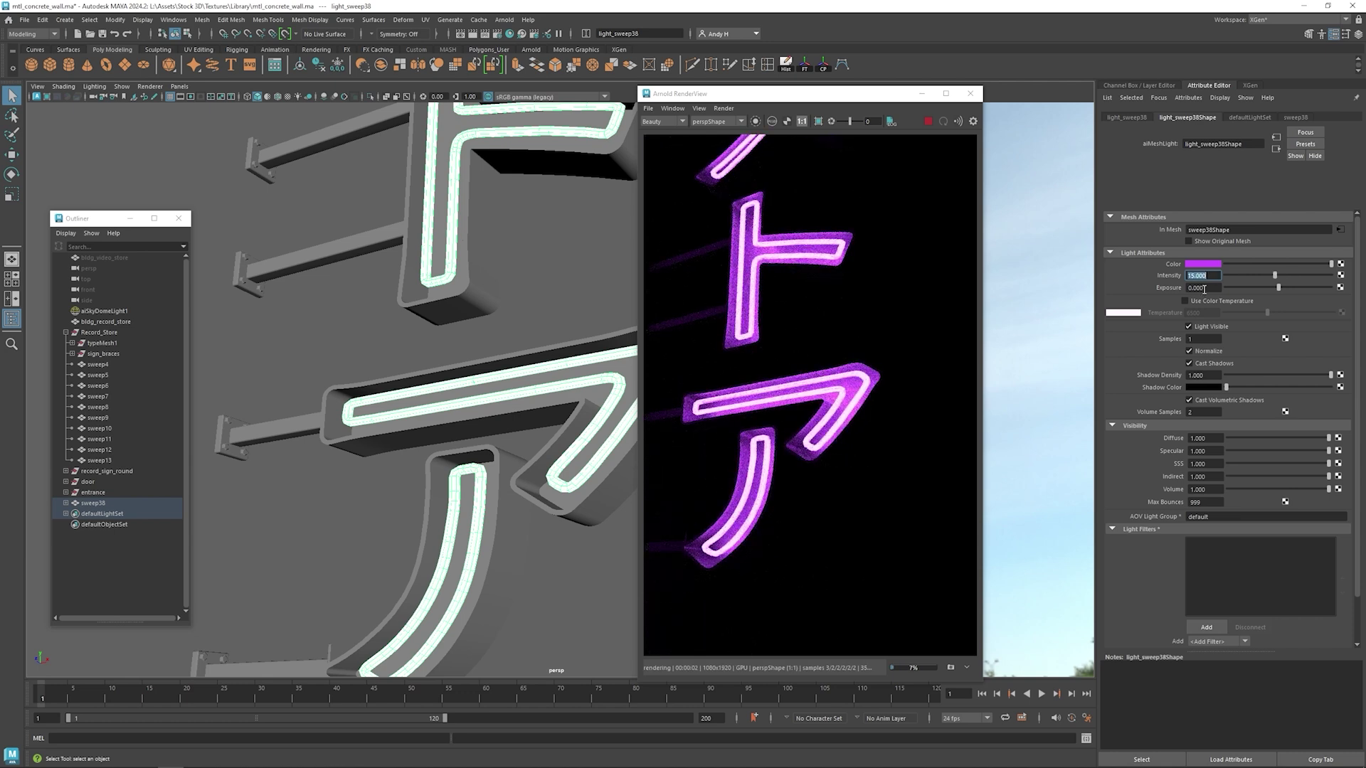
pyautogui.write('10')
pyautogui.press('Return')
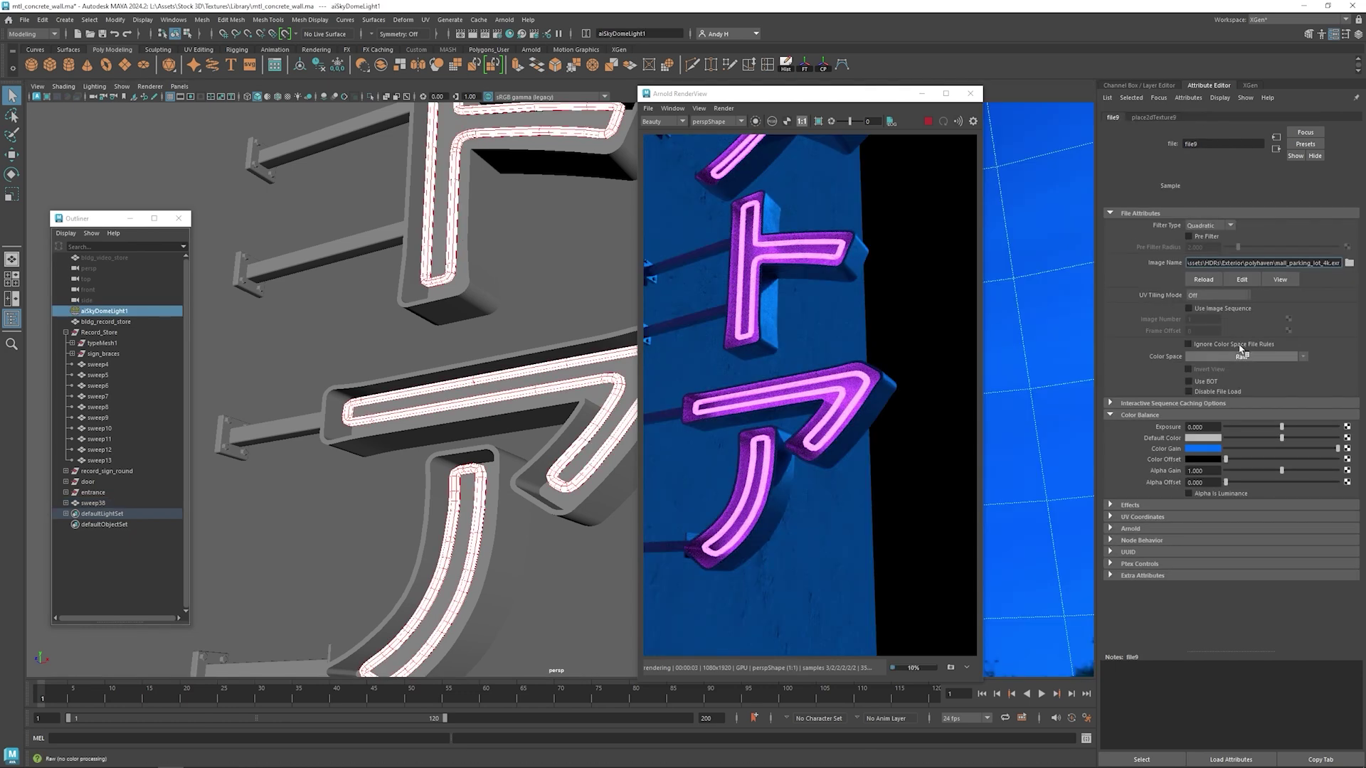
# - Return from the file texture to the sky dome light's attributes and set its Intensity to 0.1
pyautogui.click(1276, 149)
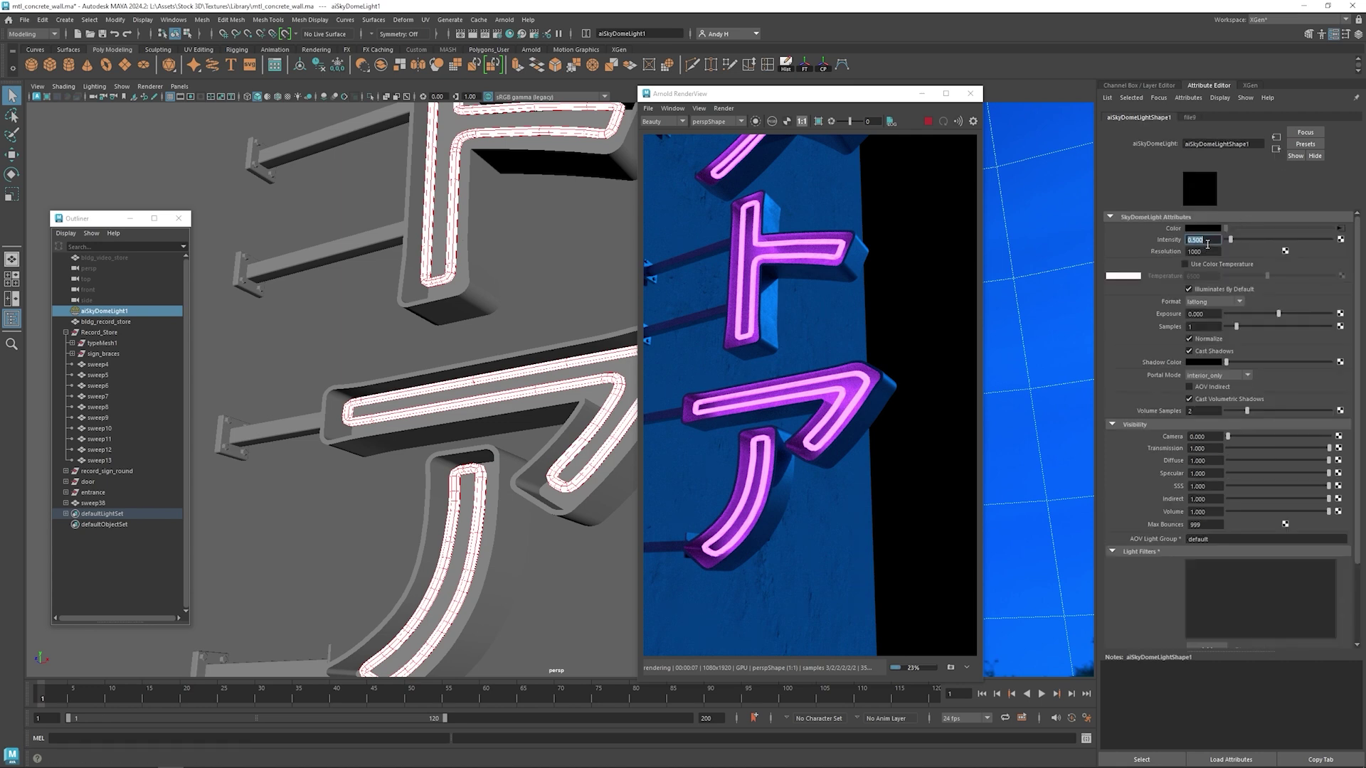
pyautogui.click(1210, 240)
pyautogui.press('Return')
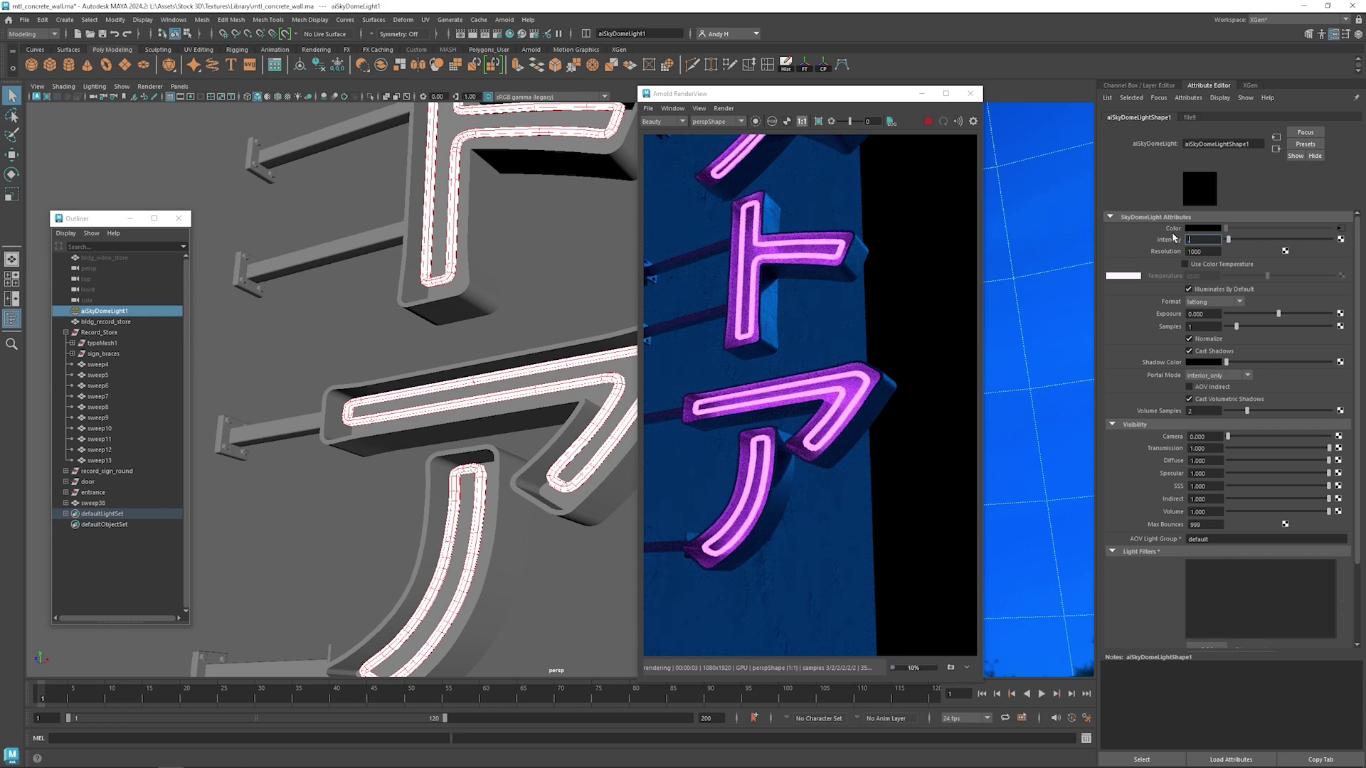
pyautogui.write('0.1')
pyautogui.press('Return')
# - Select the light_sweep38 mesh light under sweep38 and set its Intensity to 15
pyautogui.keyDown('alt'); pyautogui.moveTo(509, 244); pyautogui.dragTo(225, 216, button='right'); pyautogui.keyUp('alt')
pyautogui.keyDown('alt'); pyautogui.moveTo(473, 216); pyautogui.dragTo(285, 216, button='right'); pyautogui.keyUp('alt')
pyautogui.keyDown('alt'); pyautogui.moveTo(462, 206); pyautogui.dragTo(448, 437, button='middle'); pyautogui.keyUp('alt')
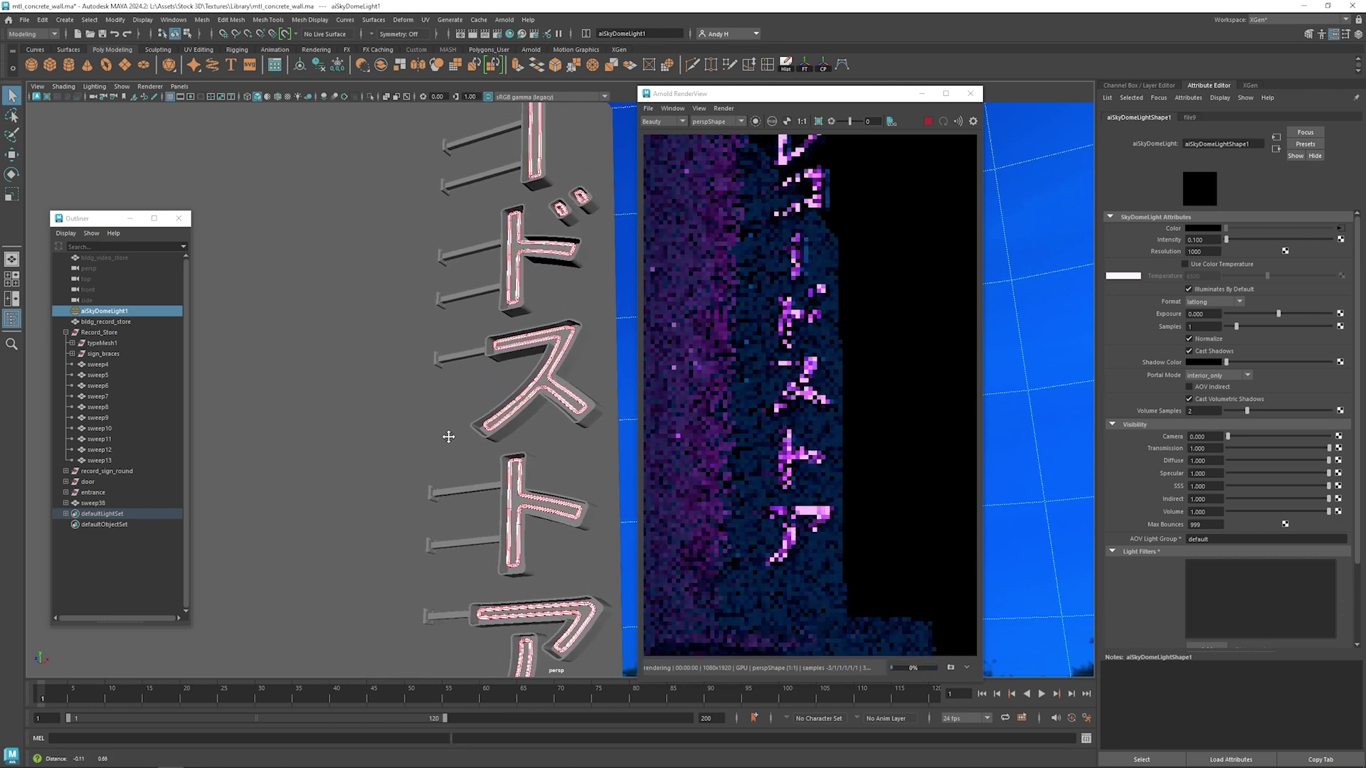
pyautogui.keyDown('alt'); pyautogui.moveTo(455, 381); pyautogui.dragTo(347, 360, button='right'); pyautogui.keyUp('alt')
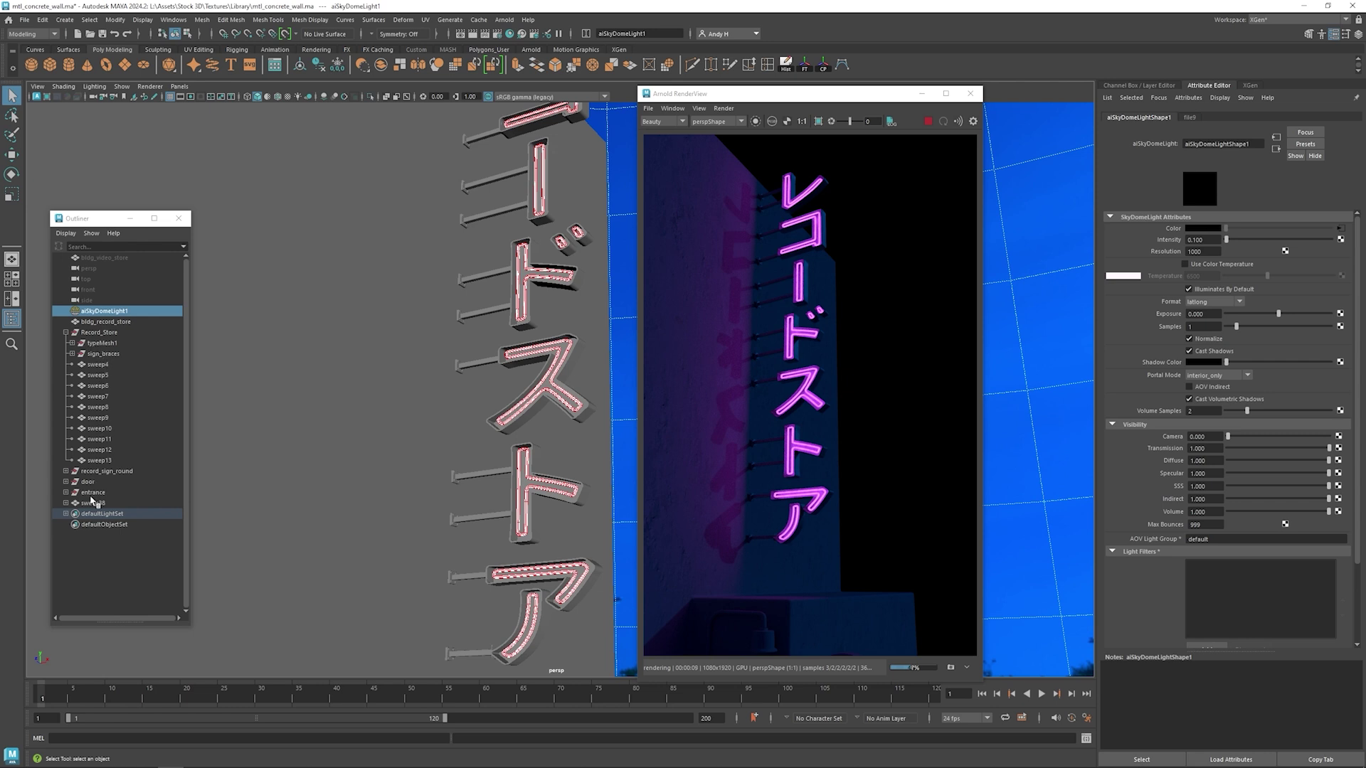
pyautogui.click(91, 504)
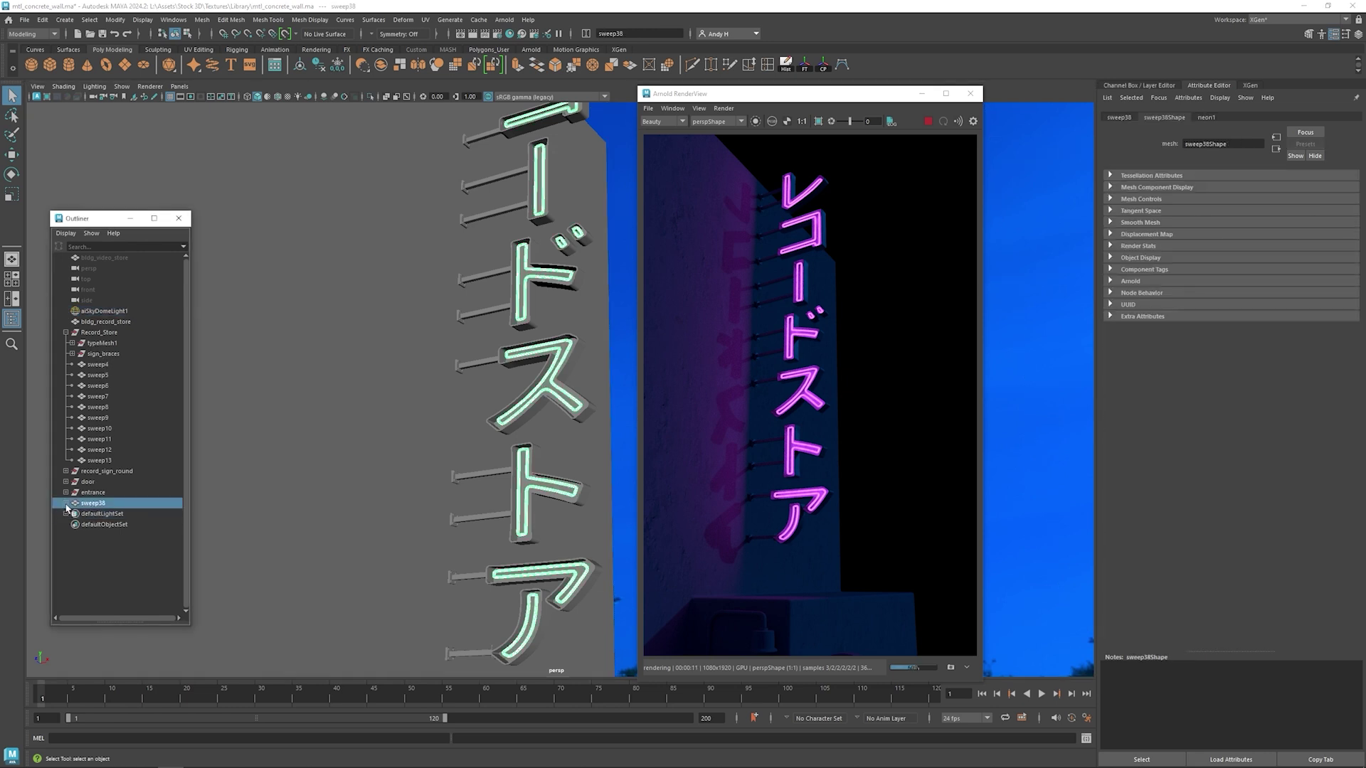
pyautogui.click(66, 503)
pyautogui.click(100, 514)
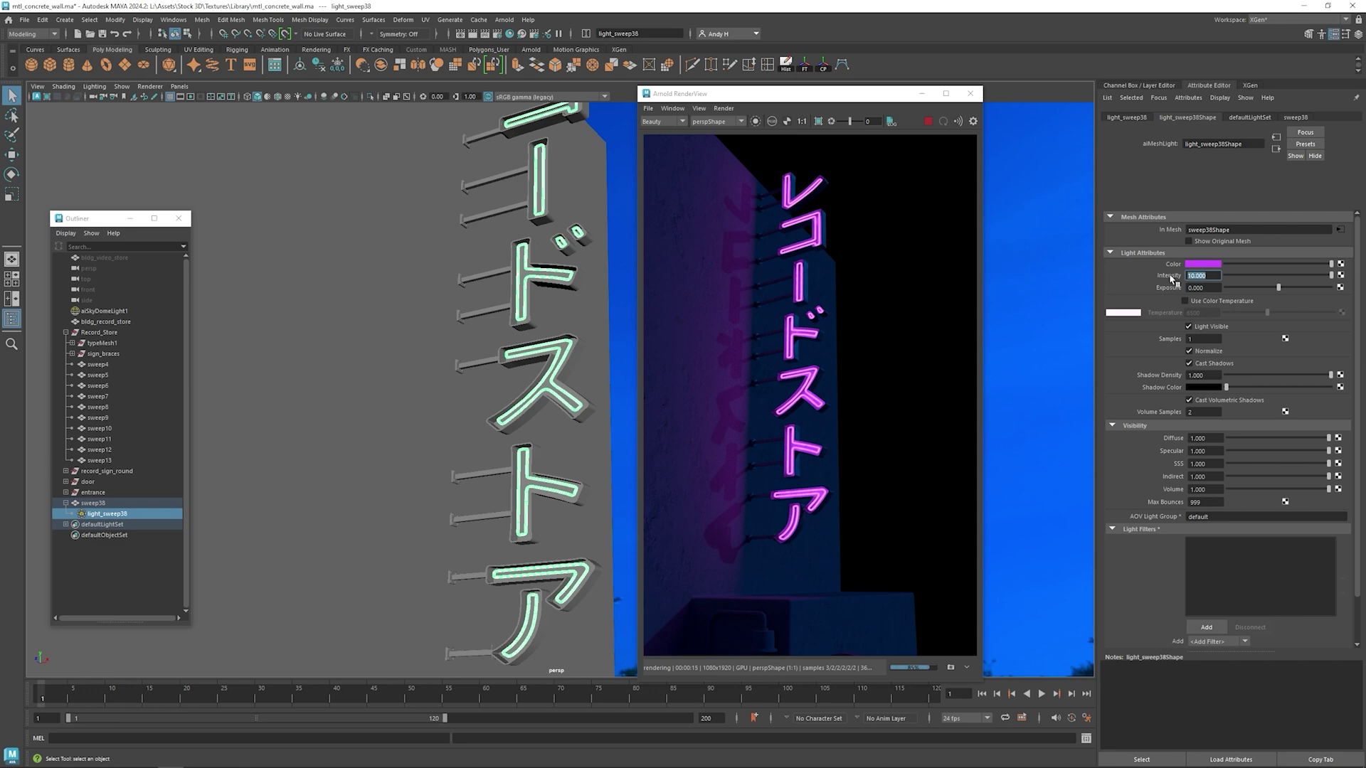
pyautogui.write('15')
pyautogui.press('Return')
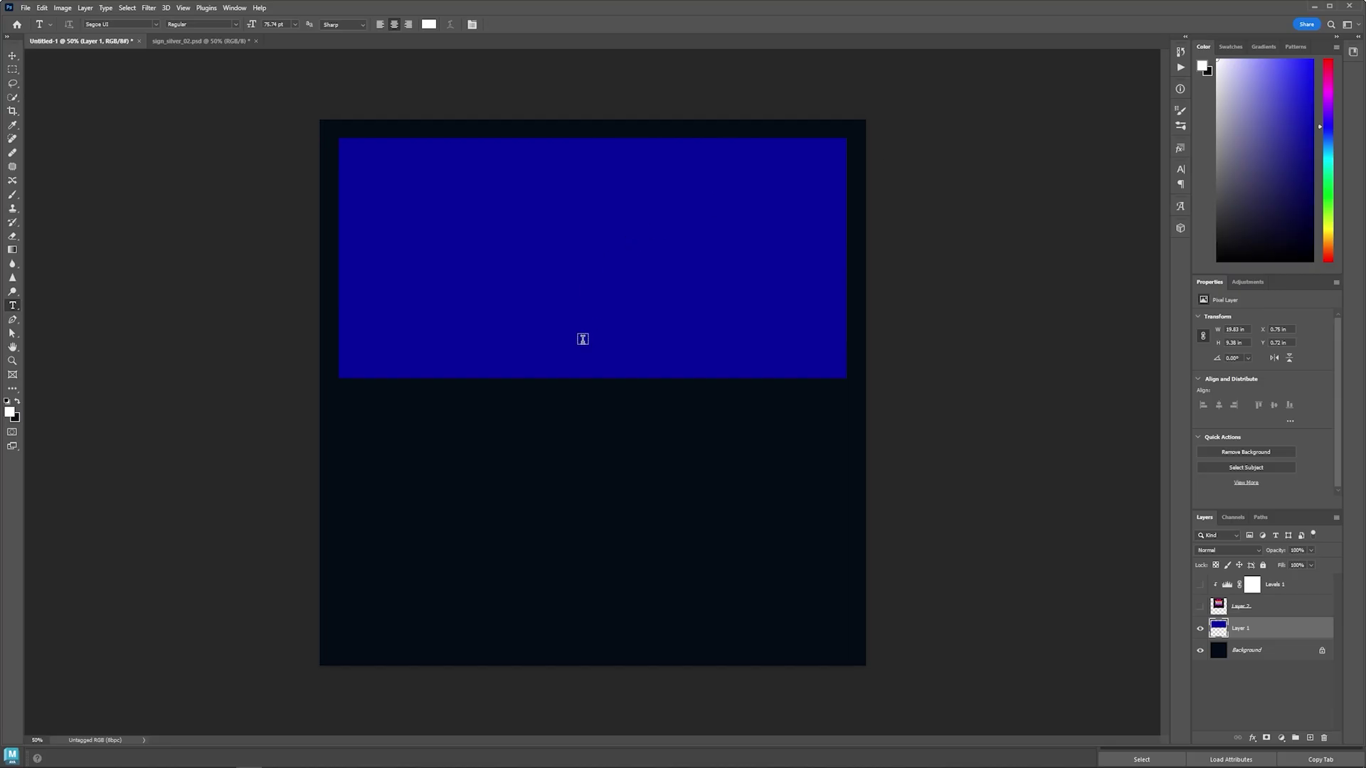
# - Switch to Photoshop and add the text カセット on the blue rectangle in the Dela Gothic One font
pyautogui.click(583, 339)
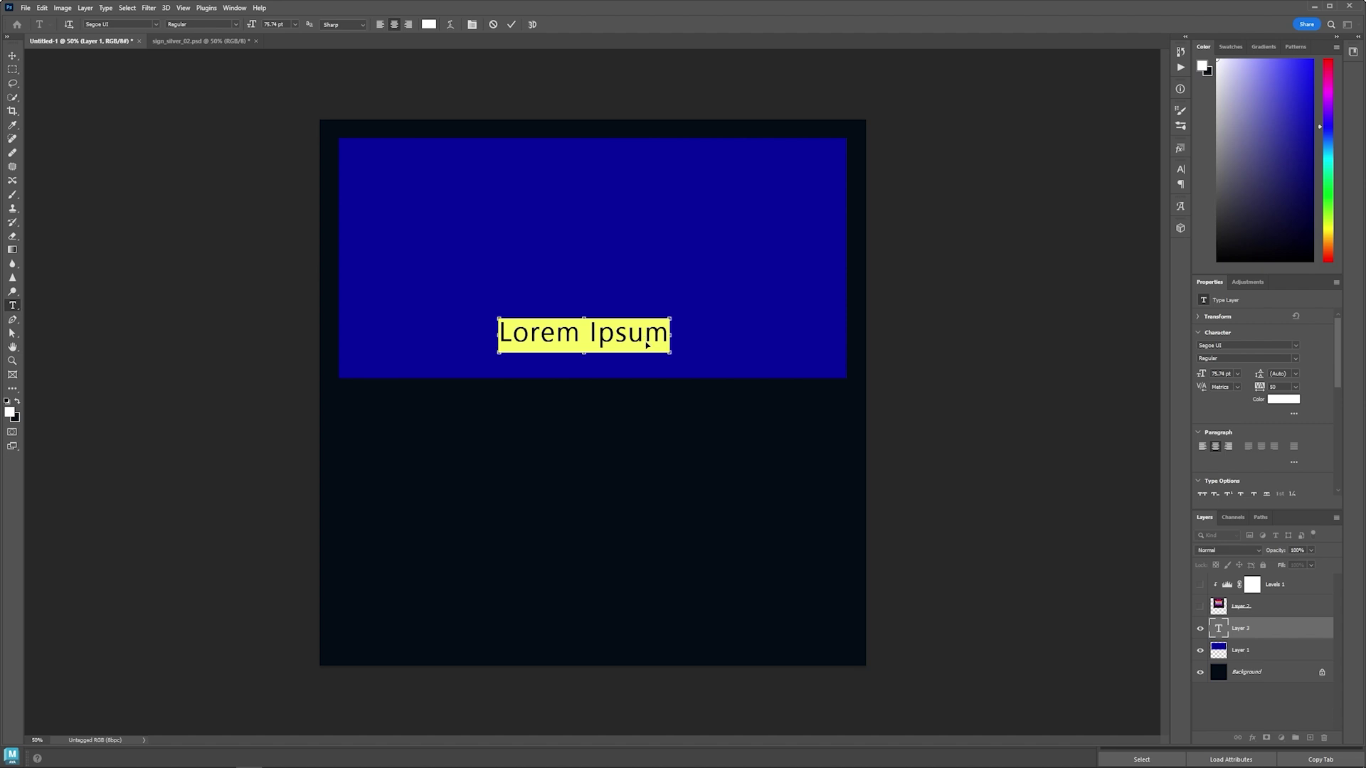
pyautogui.write('カセット')
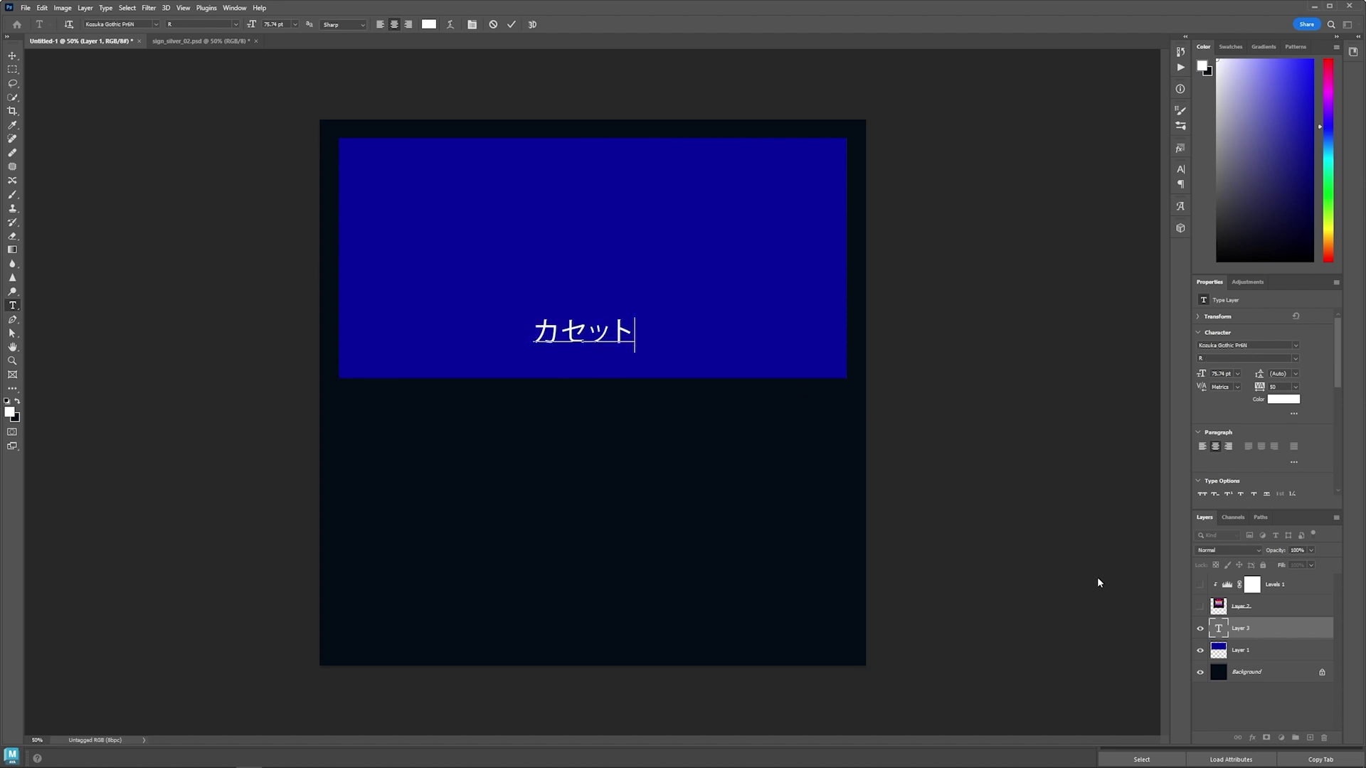
pyautogui.click(1219, 635)
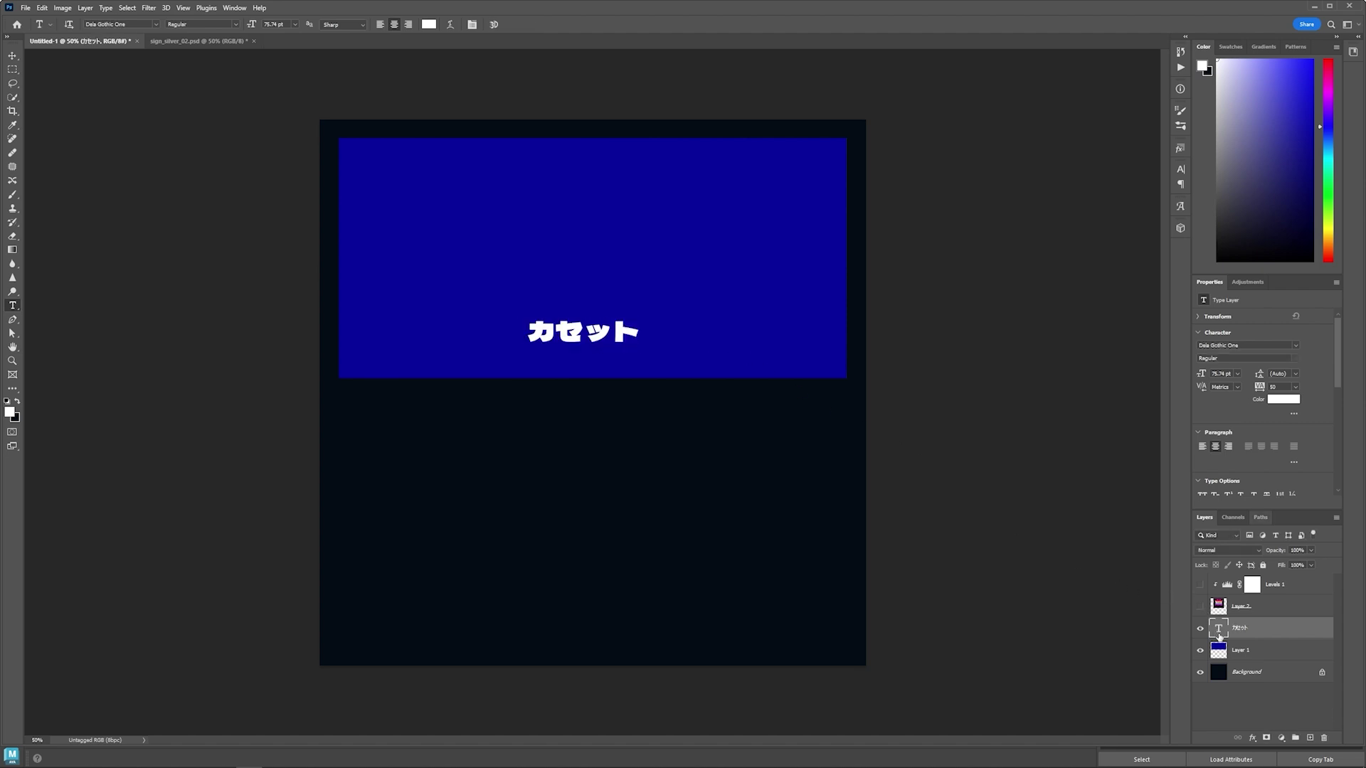
# - Set the カセット text size to 200 pt and scale it up with Free Transform to about 410 pt, filling the blue rectangle
pyautogui.click(1225, 374)
pyautogui.write('200')
pyautogui.press('Return')
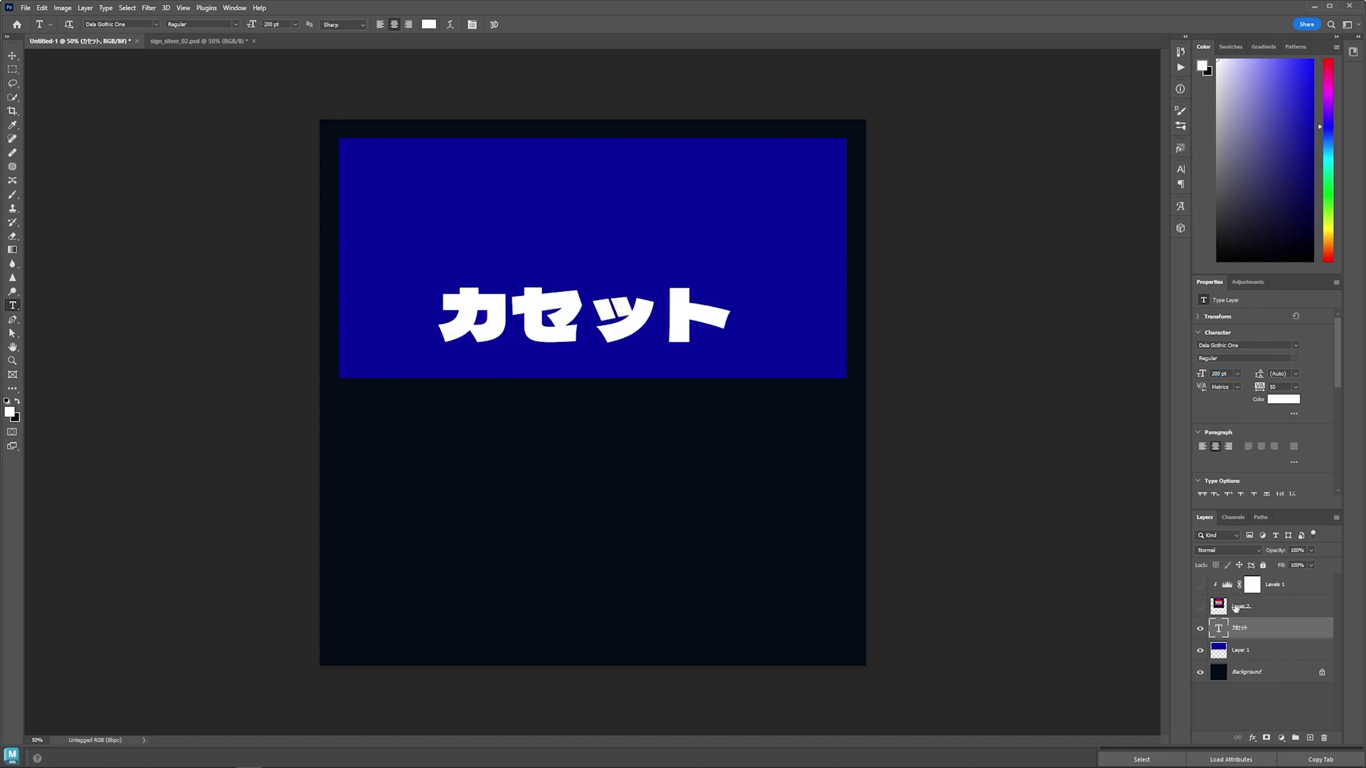
pyautogui.hotkey('ctrl', 't')
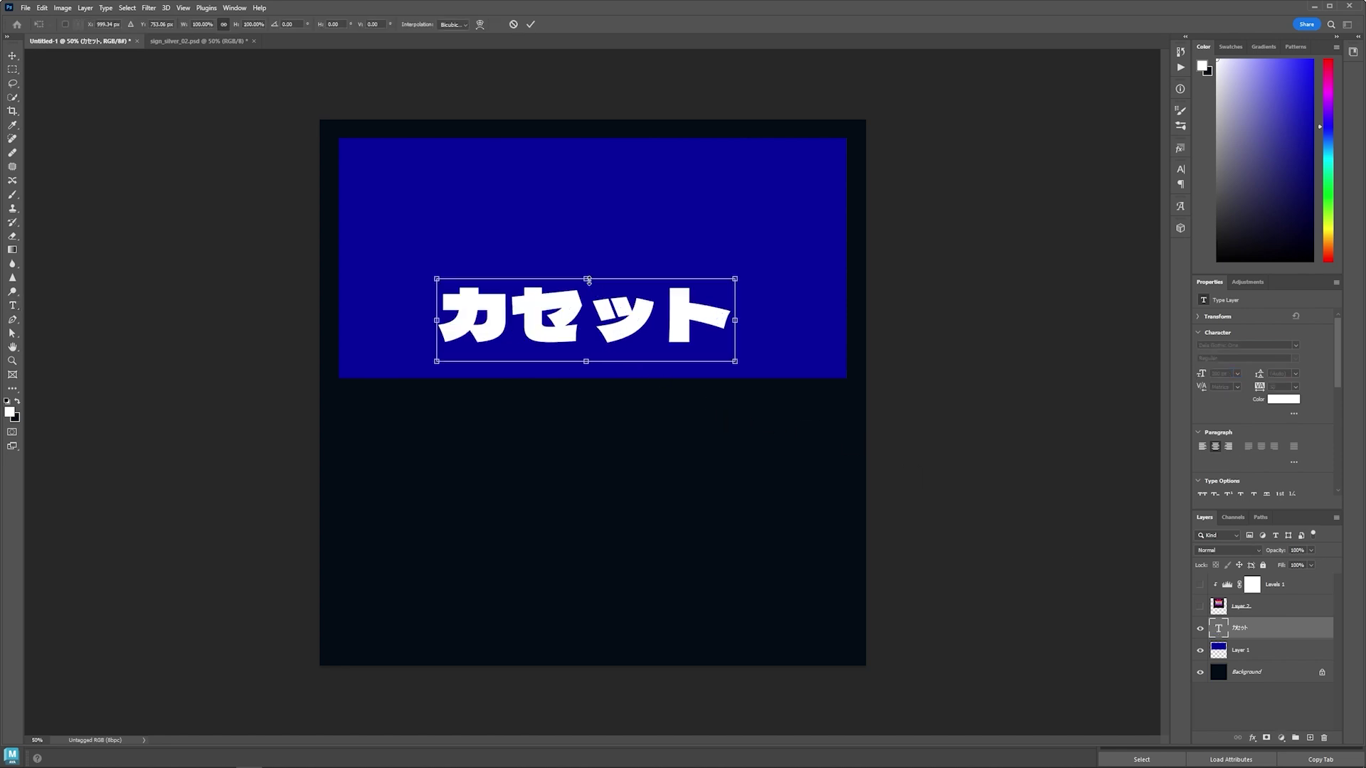
pyautogui.moveTo(587, 281); pyautogui.dragTo(552, 247)
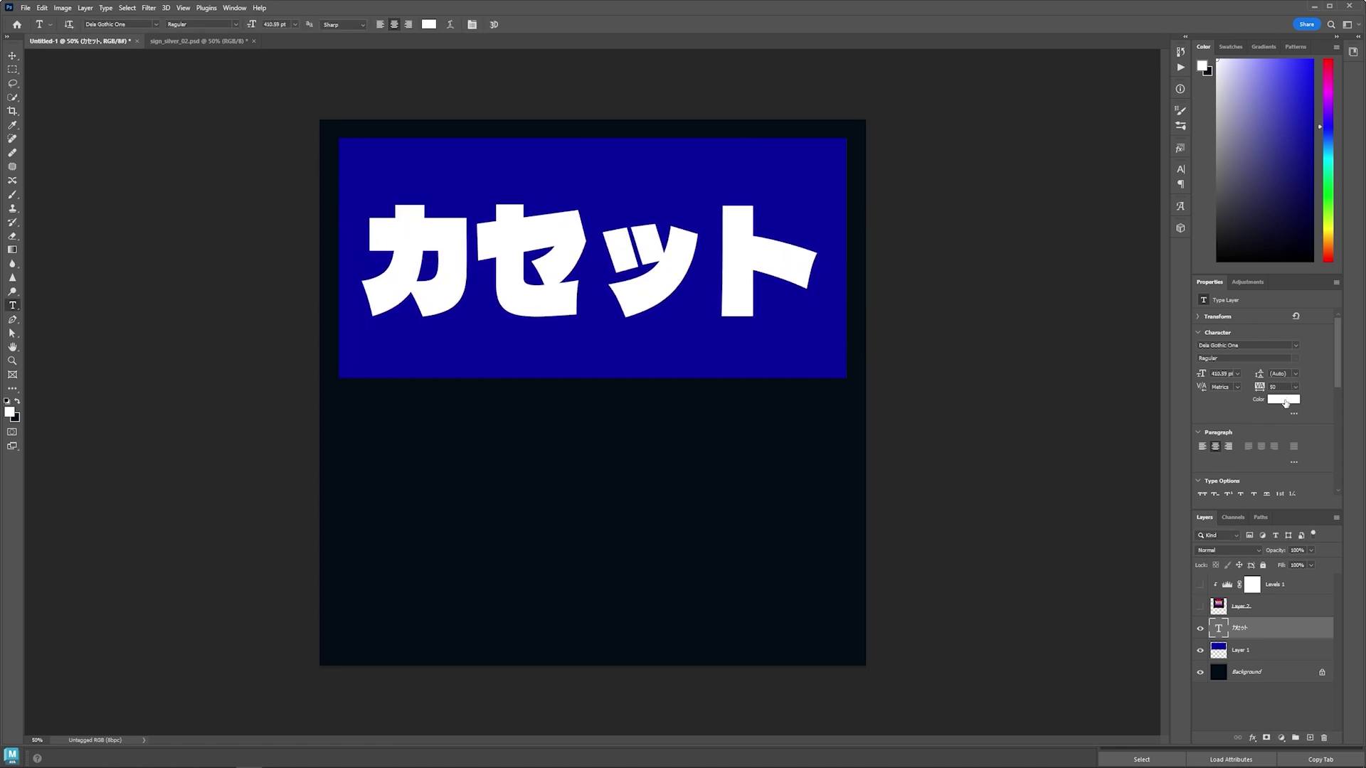
# - Change the カセット text colour from white to purple, about #b144de
pyautogui.click(1284, 400)
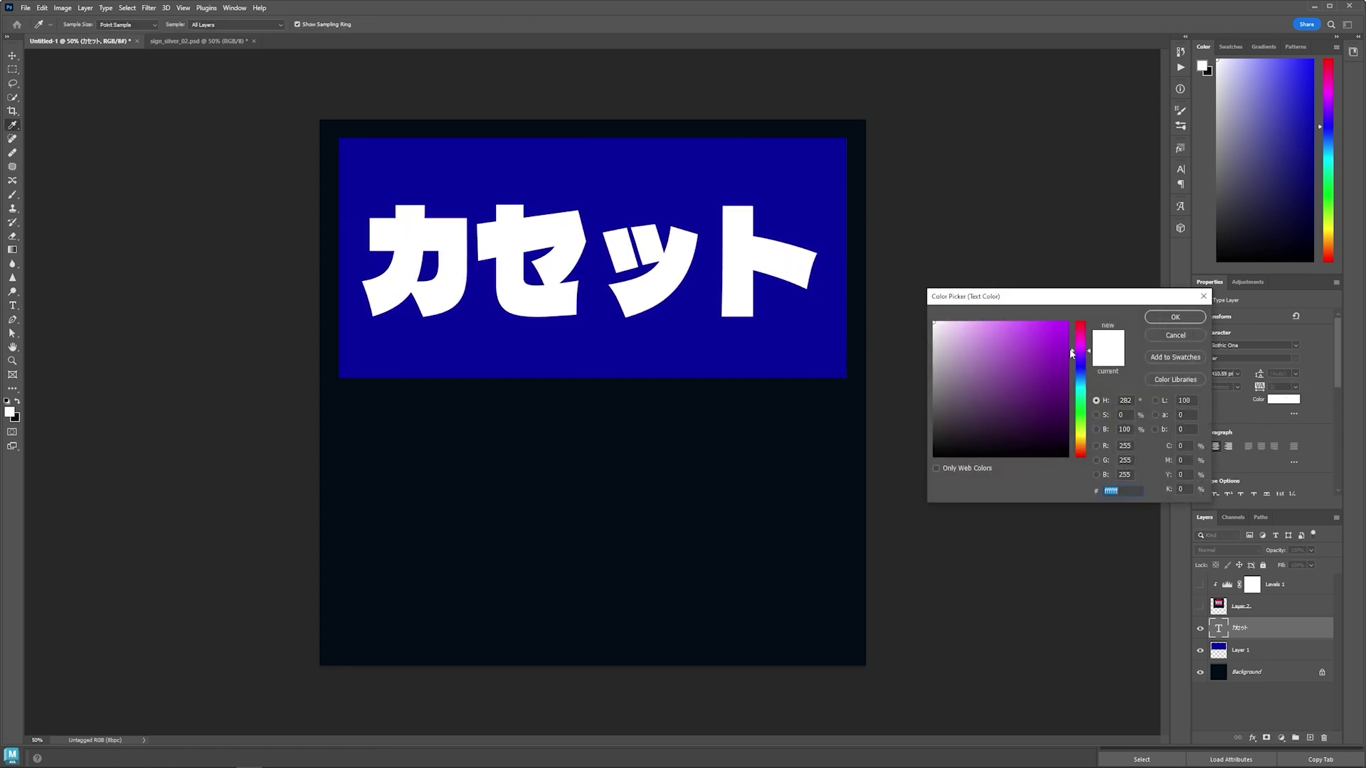
pyautogui.moveTo(1044, 342)
pyautogui.mouseDown()
pyautogui.moveTo(1000, 322)
pyautogui.moveTo(1025, 338)
pyautogui.mouseUp()
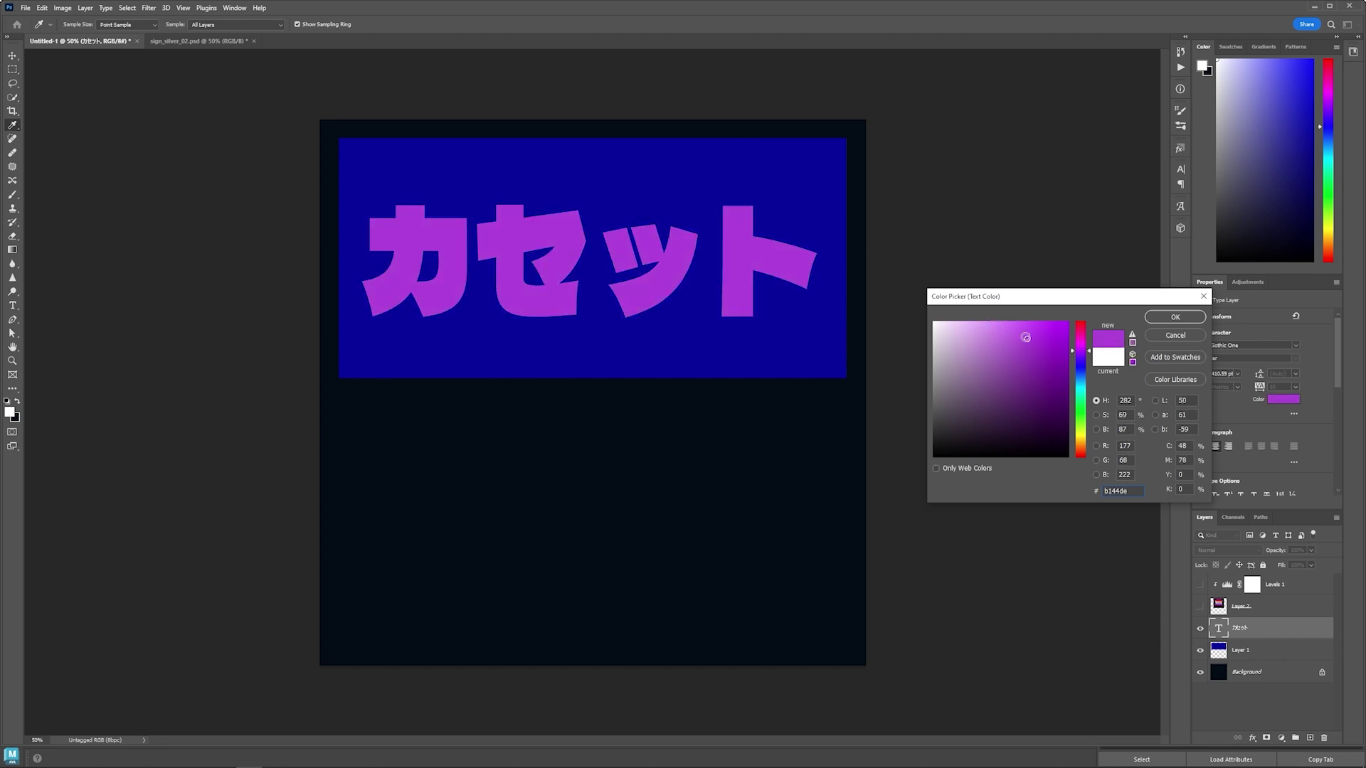
pyautogui.press('Return')
# - Add a dark blue Stroke effect to the カセット text with its position set to Center
pyautogui.click(1252, 738)
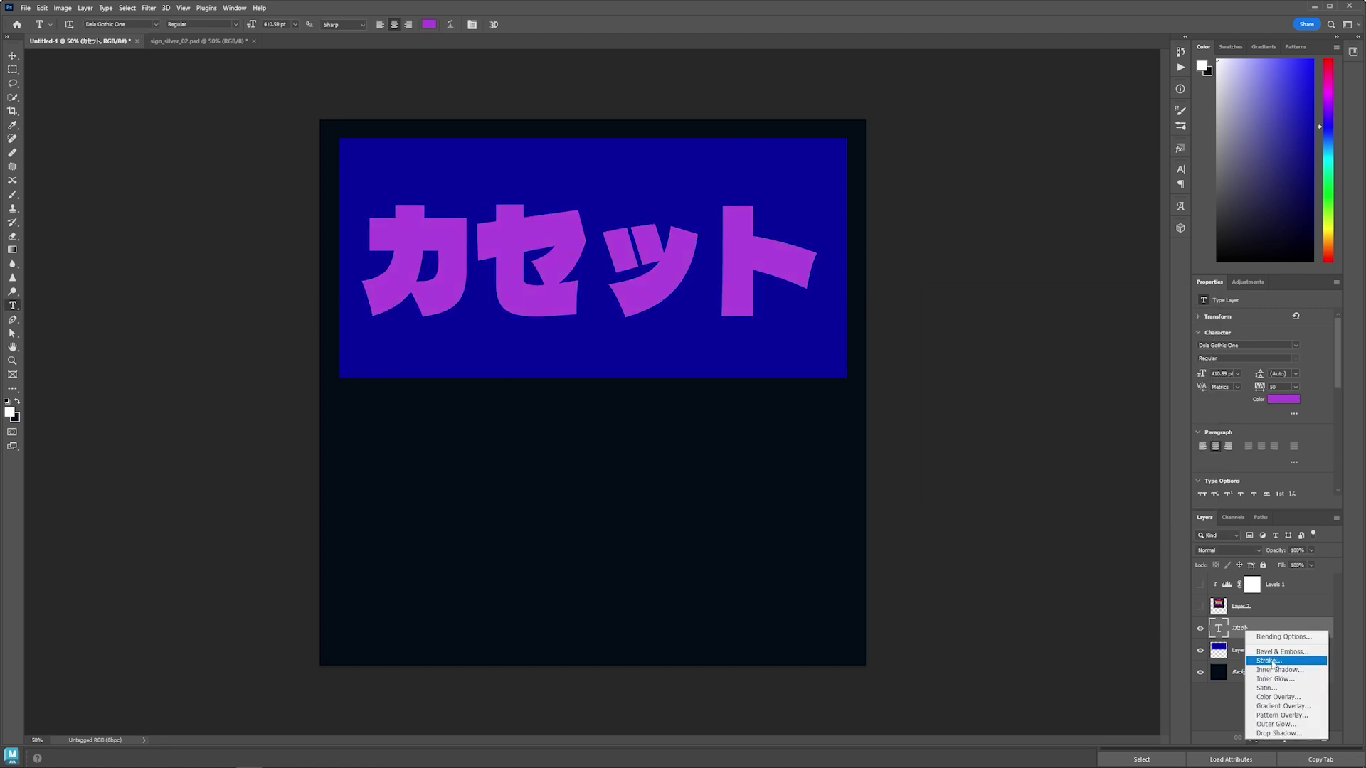
pyautogui.click(1271, 661)
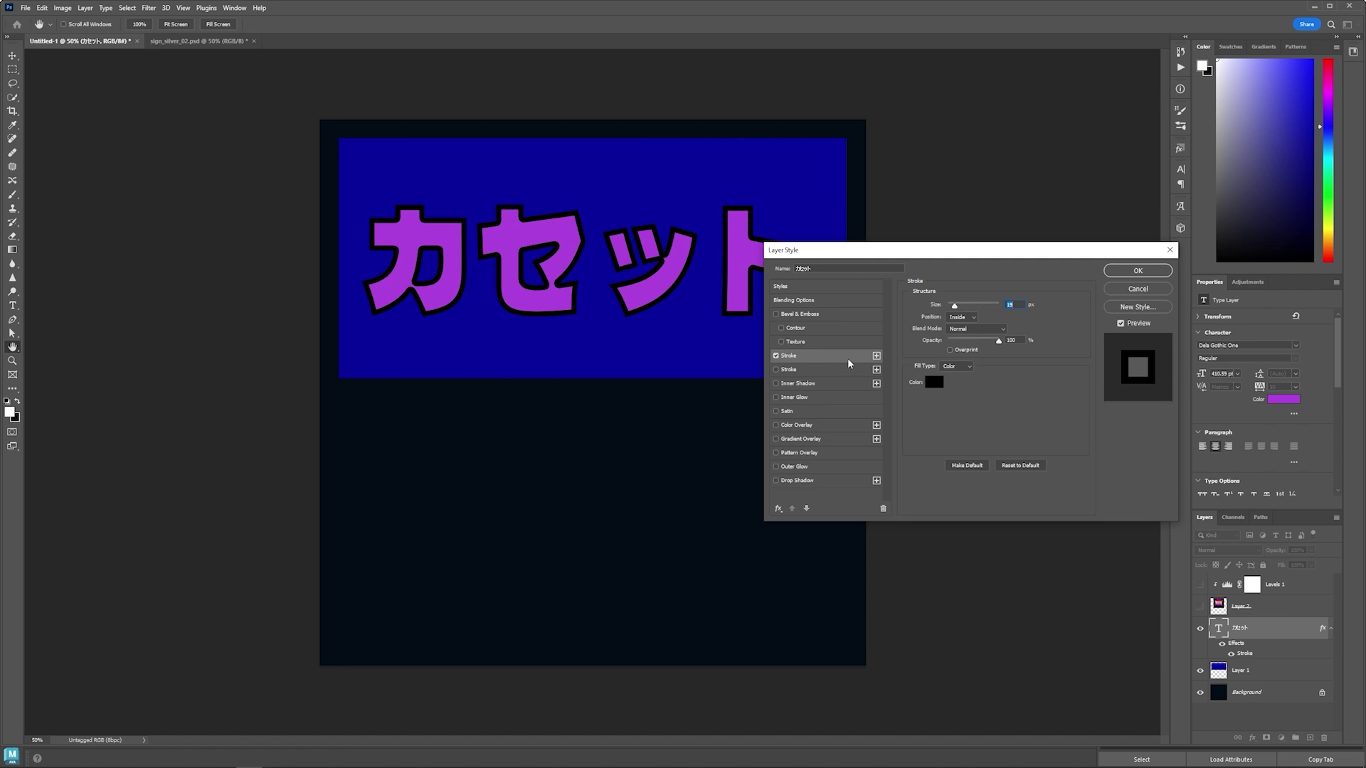
pyautogui.click(934, 382)
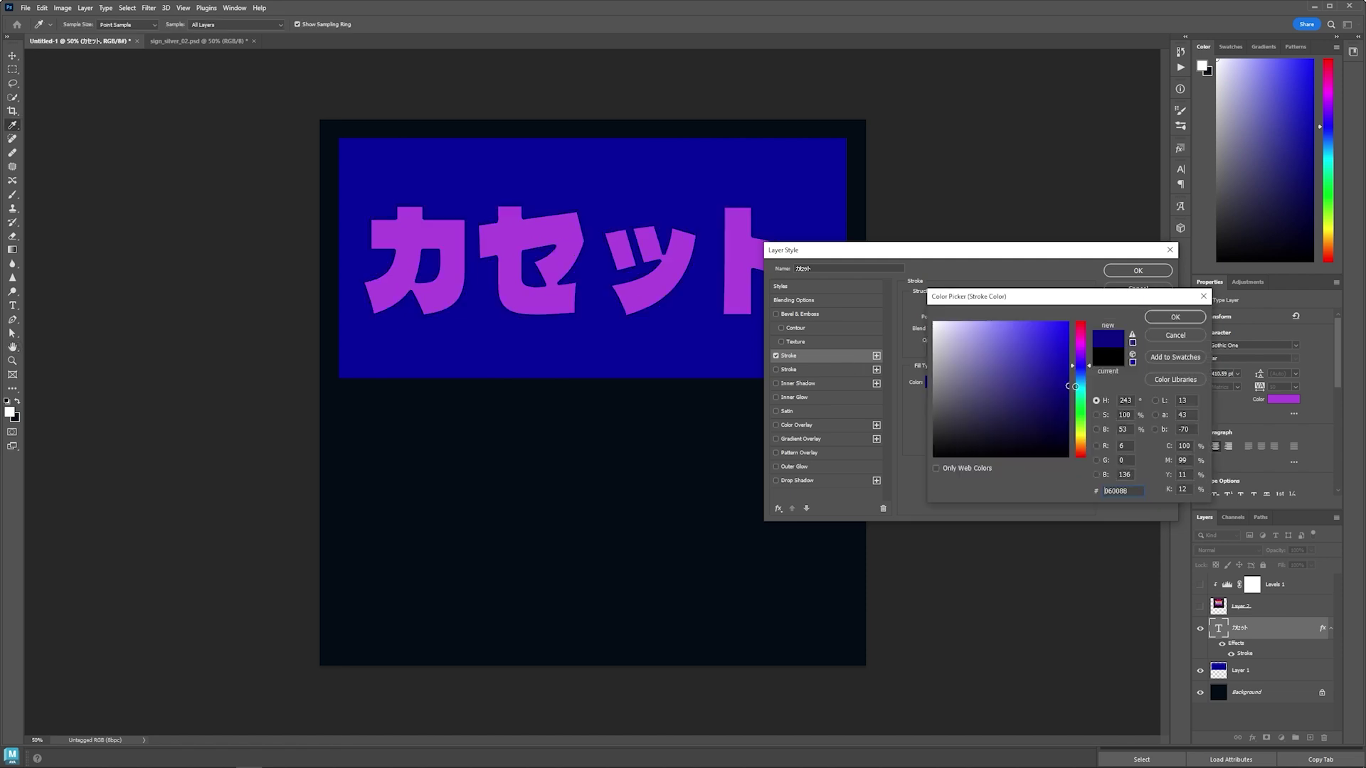
pyautogui.click(1166, 323)
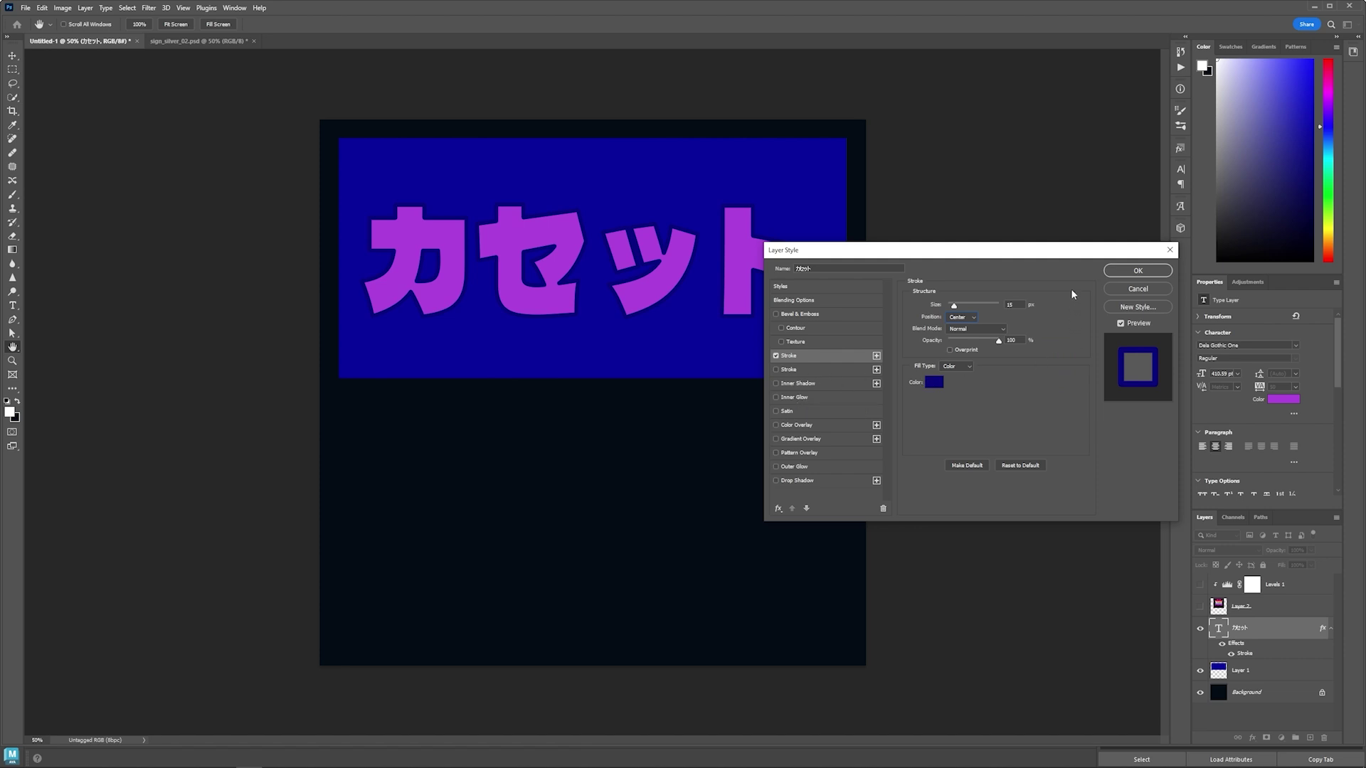
pyautogui.click(1112, 272)
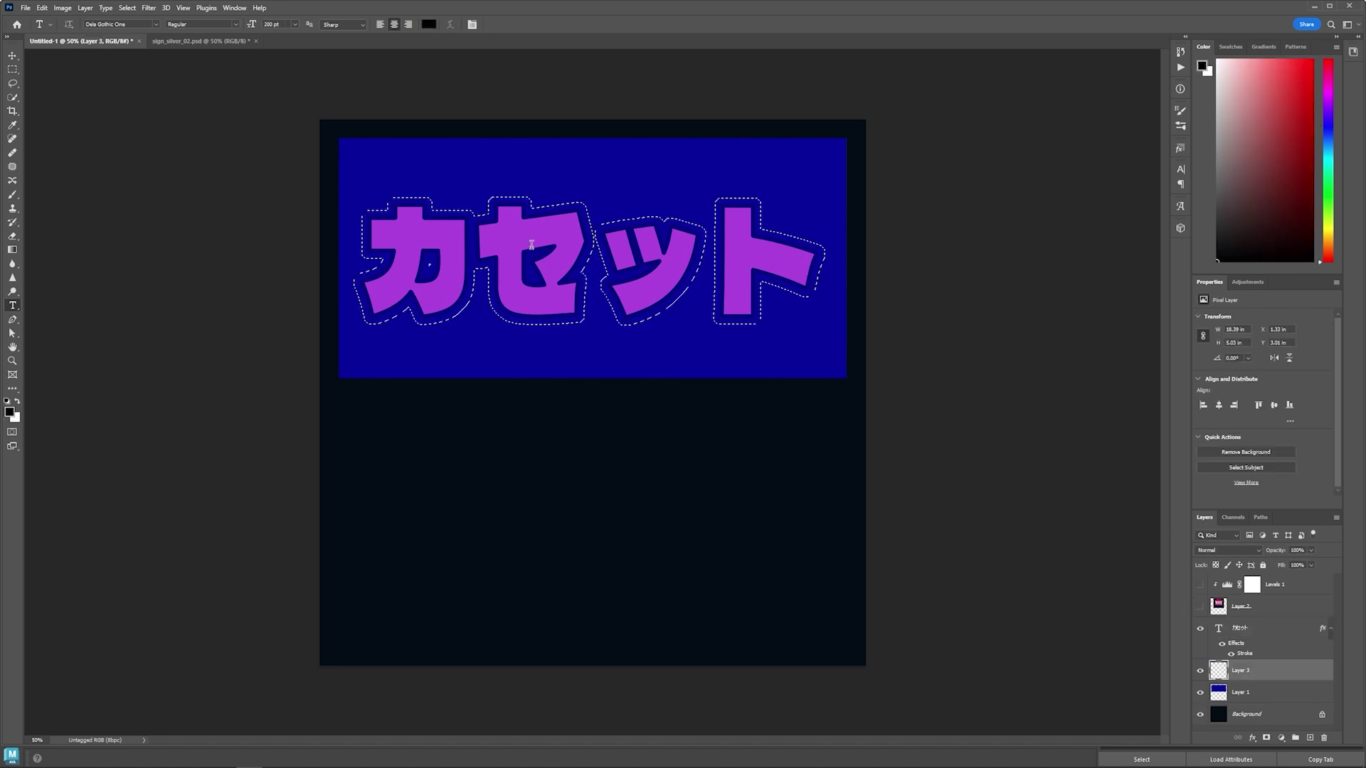
# - Fill the expanded letter selection on Layer 3 behind カセット with white, deselect, and give the layer a dark blue centered Stroke effect
pyautogui.press('m')
pyautogui.hotkey('ctrl', 'BackSpace')
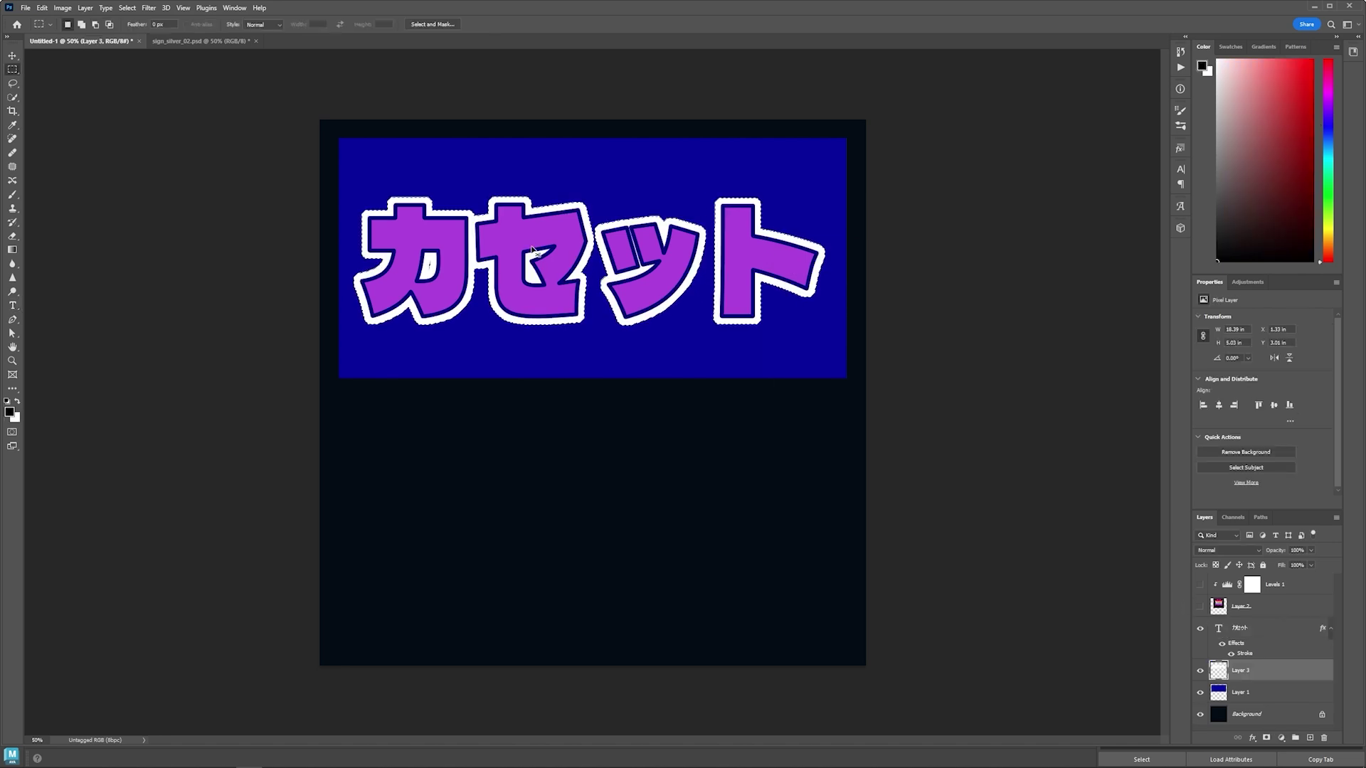
pyautogui.hotkey('ctrl', 'd')
pyautogui.click(1252, 739)
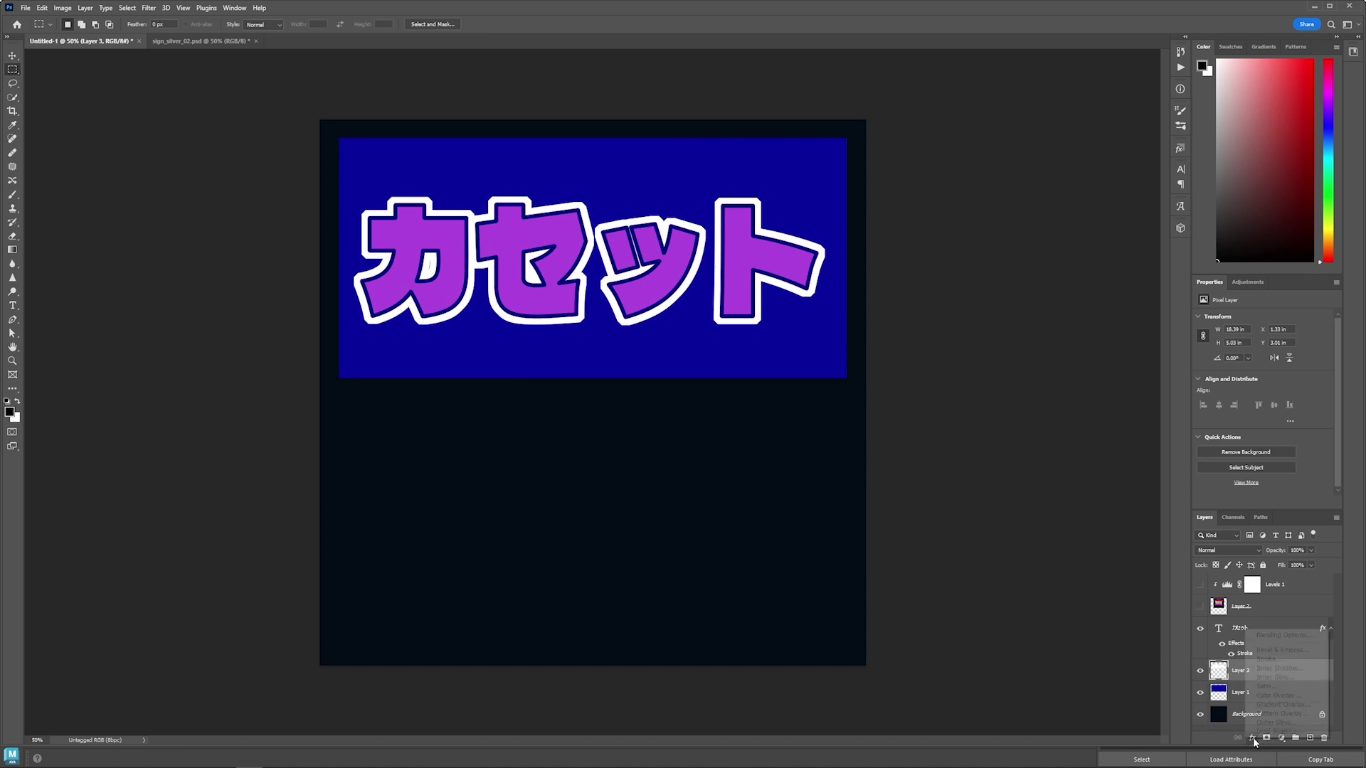
pyautogui.click(1258, 660)
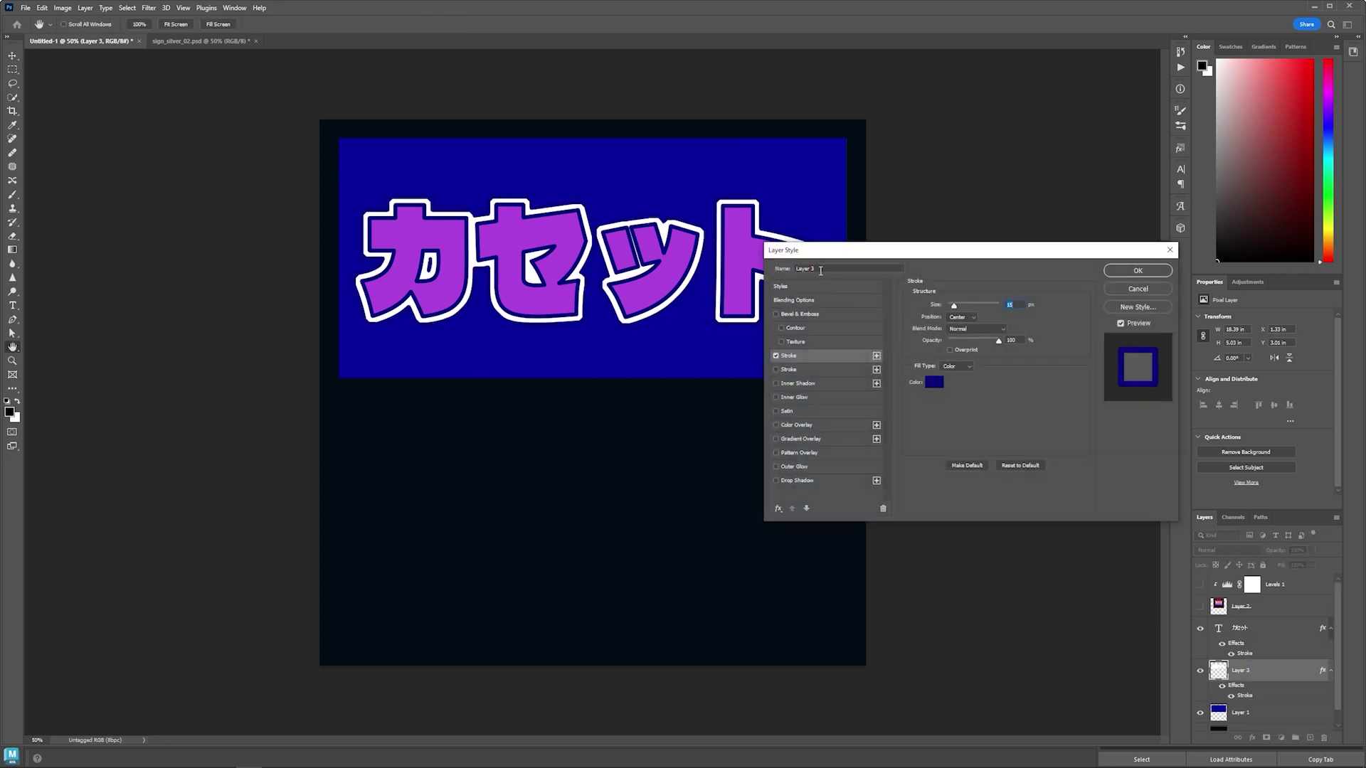
pyautogui.click(1137, 271)
# - Brush a soft lighter blue glow across the middle of the blue rectangle on Layer 1, using a large brush inside the rectangle's selection
pyautogui.press('m')
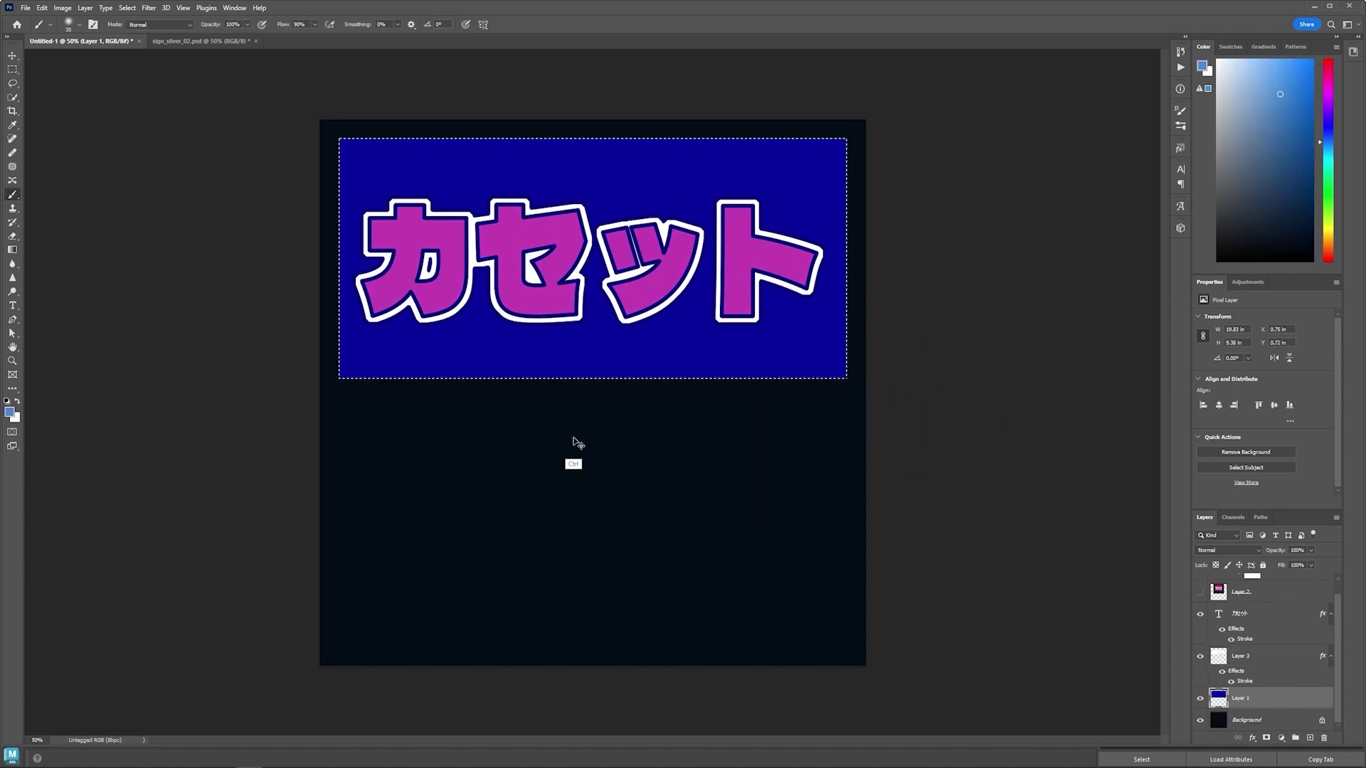
pyautogui.press(']')
pyautogui.press(']')
pyautogui.press(']')
pyautogui.press(']')
pyautogui.press(']')
pyautogui.press(']')
pyautogui.press(']')
pyautogui.press(']')
pyautogui.press(']')
pyautogui.press(']')
pyautogui.press(']')
pyautogui.press(']')
pyautogui.press(']')
pyautogui.press(']')
pyautogui.press(']')
pyautogui.press(']')
pyautogui.press(']')
pyautogui.press(']')
pyautogui.press(']')
pyautogui.press(']')
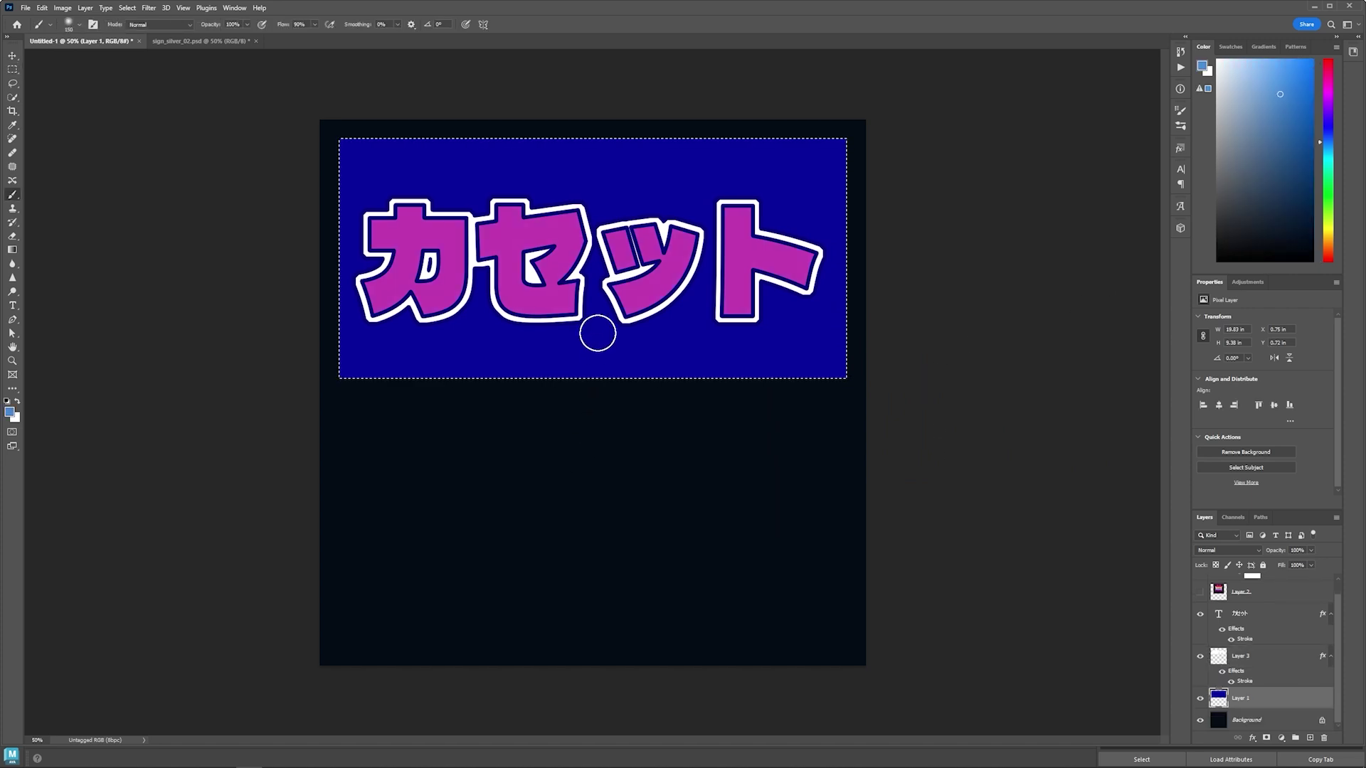
pyautogui.press('[')
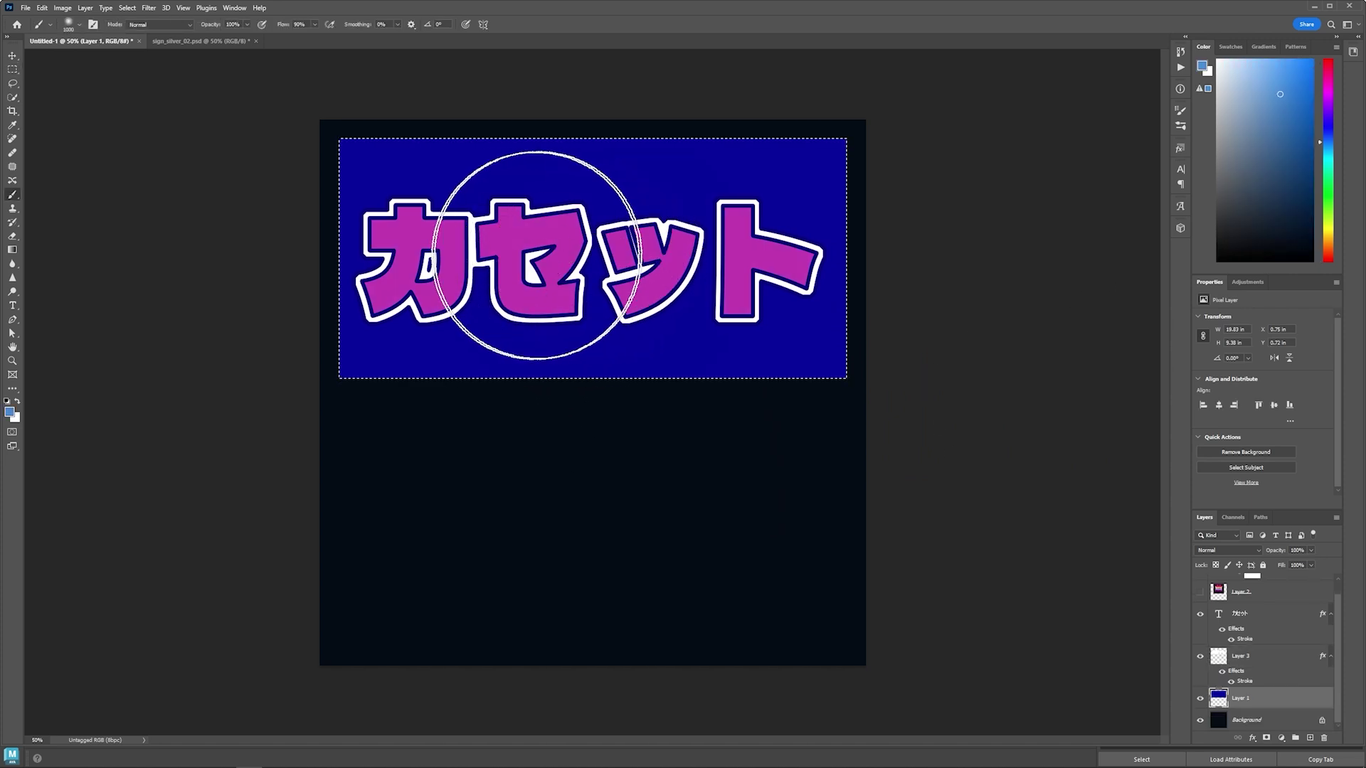
pyautogui.moveTo(543, 225)
pyautogui.mouseDown()
pyautogui.moveTo(643, 232)
pyautogui.moveTo(629, 254)
pyautogui.mouseUp()
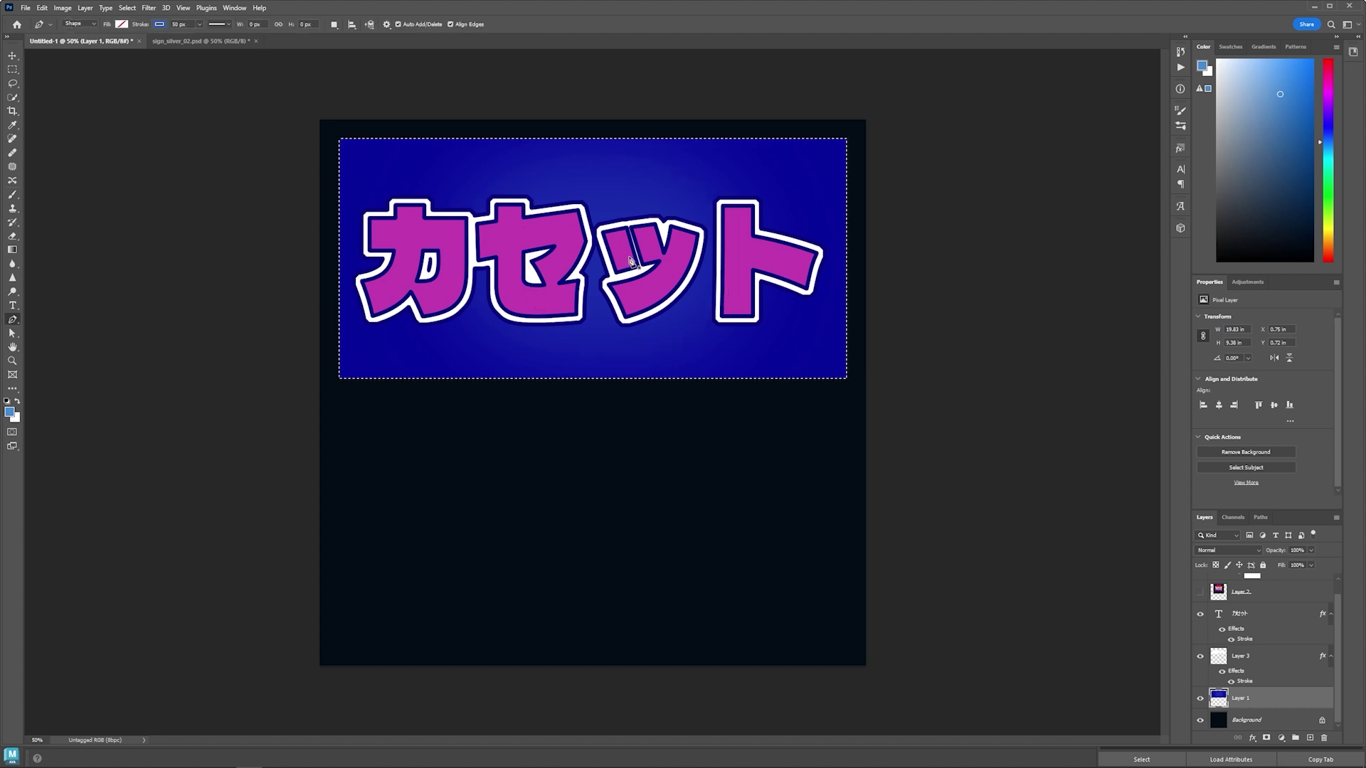
pyautogui.press(']')
pyautogui.press('[')
pyautogui.press('[')
pyautogui.press('[')
pyautogui.press('[')
pyautogui.press('[')
pyautogui.press('[')
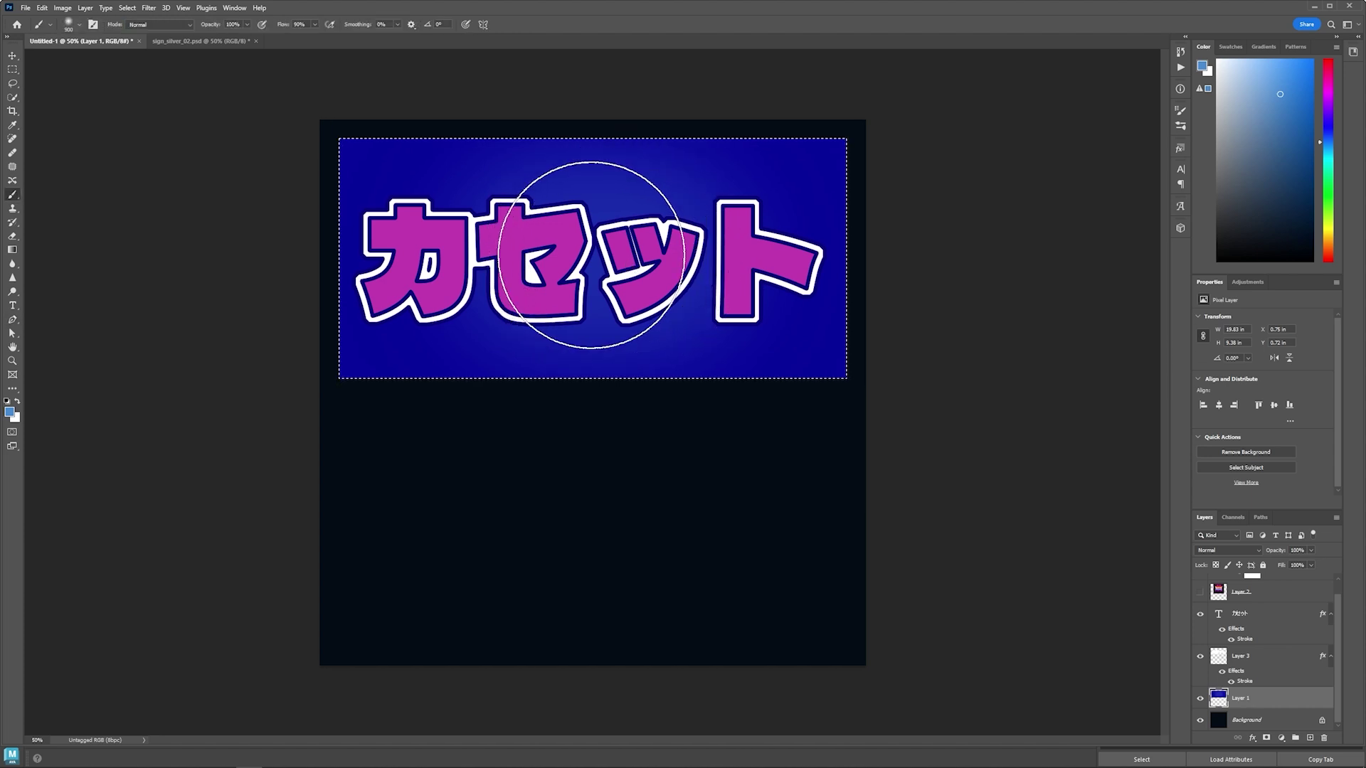
pyautogui.press('[')
pyautogui.press('[')
pyautogui.moveTo(471, 268)
pyautogui.mouseDown()
pyautogui.moveTo(407, 235)
pyautogui.moveTo(430, 274)
pyautogui.moveTo(492, 293)
pyautogui.moveTo(739, 295)
pyautogui.moveTo(750, 235)
pyautogui.moveTo(688, 204)
pyautogui.moveTo(645, 246)
pyautogui.moveTo(498, 291)
pyautogui.moveTo(441, 285)
pyautogui.moveTo(402, 238)
pyautogui.moveTo(458, 284)
pyautogui.moveTo(441, 305)
pyautogui.moveTo(747, 318)
pyautogui.moveTo(708, 252)
pyautogui.mouseUp()
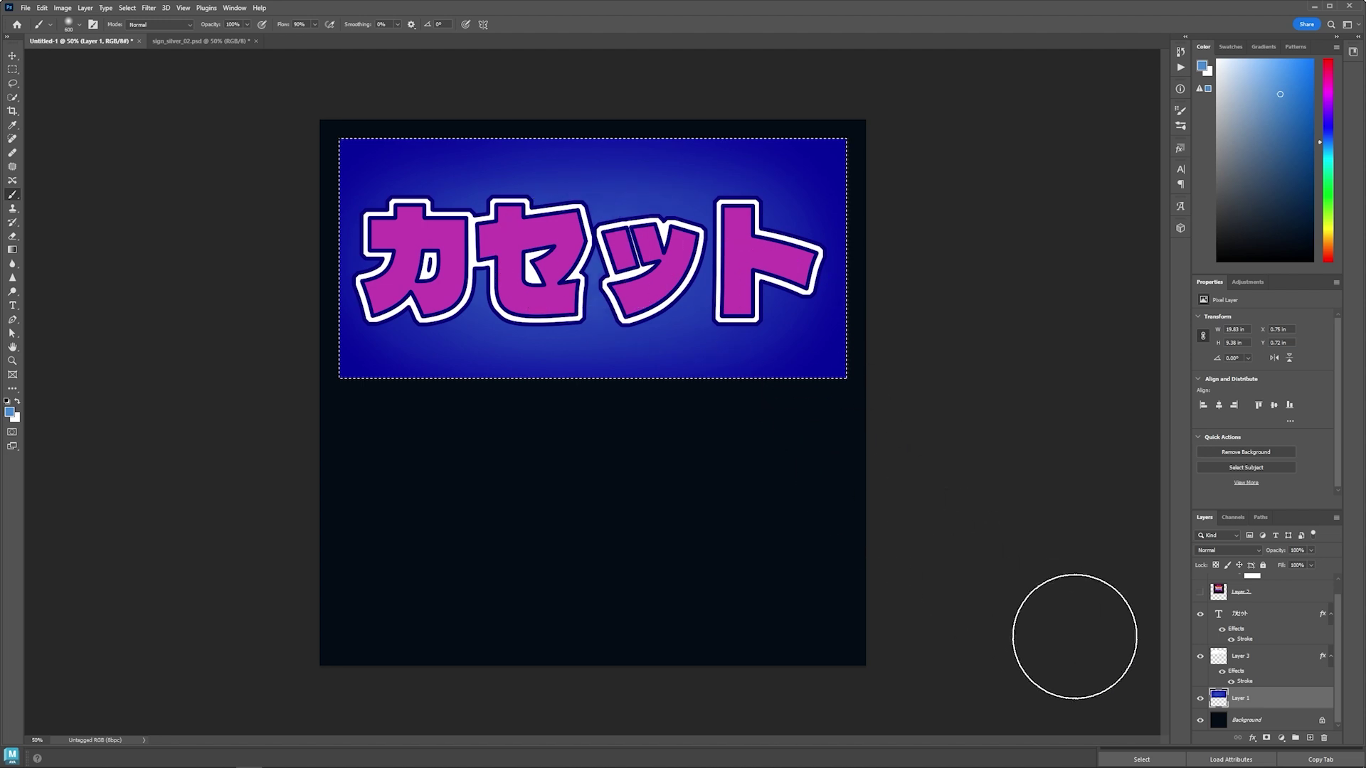
# - Add the text ミックステープ on a new layer above Layer 1 and scale it down to about 125 pt beneath カセット
pyautogui.click(1309, 738)
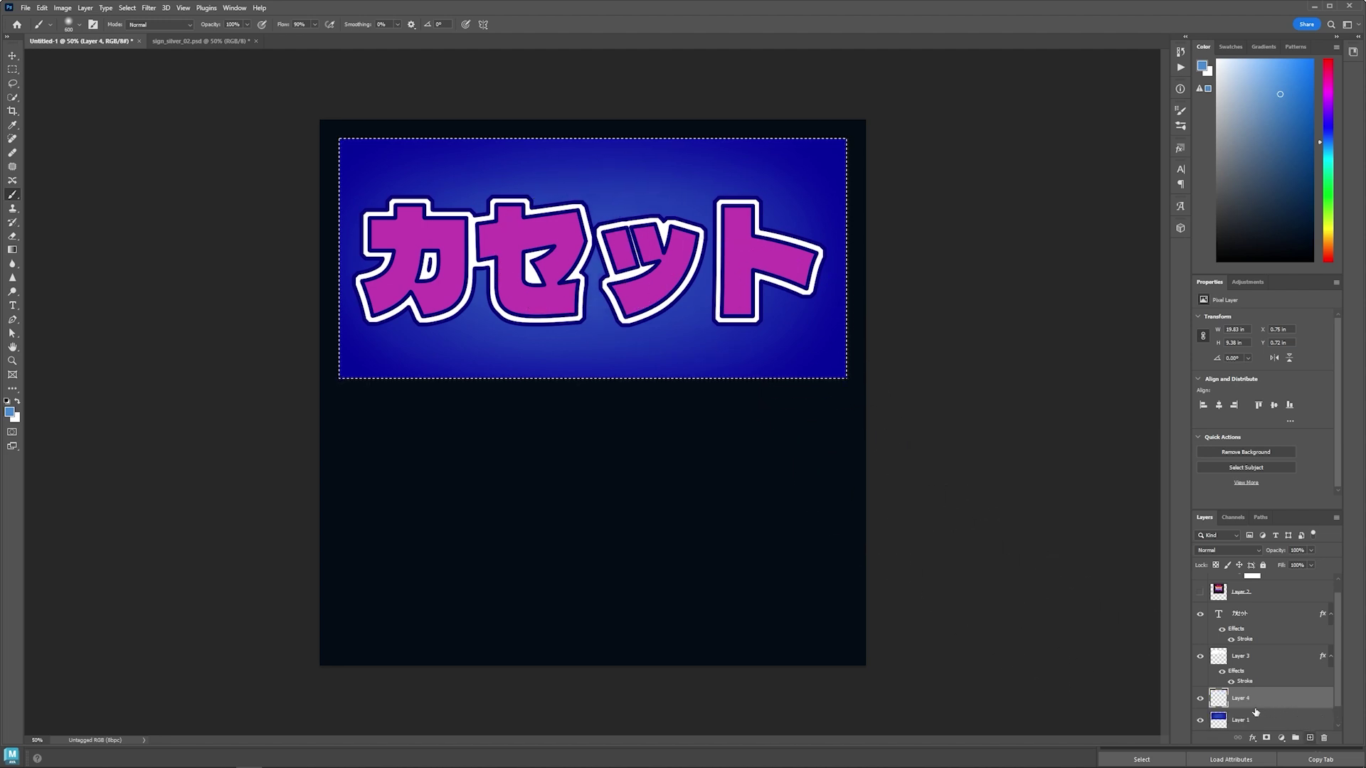
pyautogui.press('t')
pyautogui.click(585, 366)
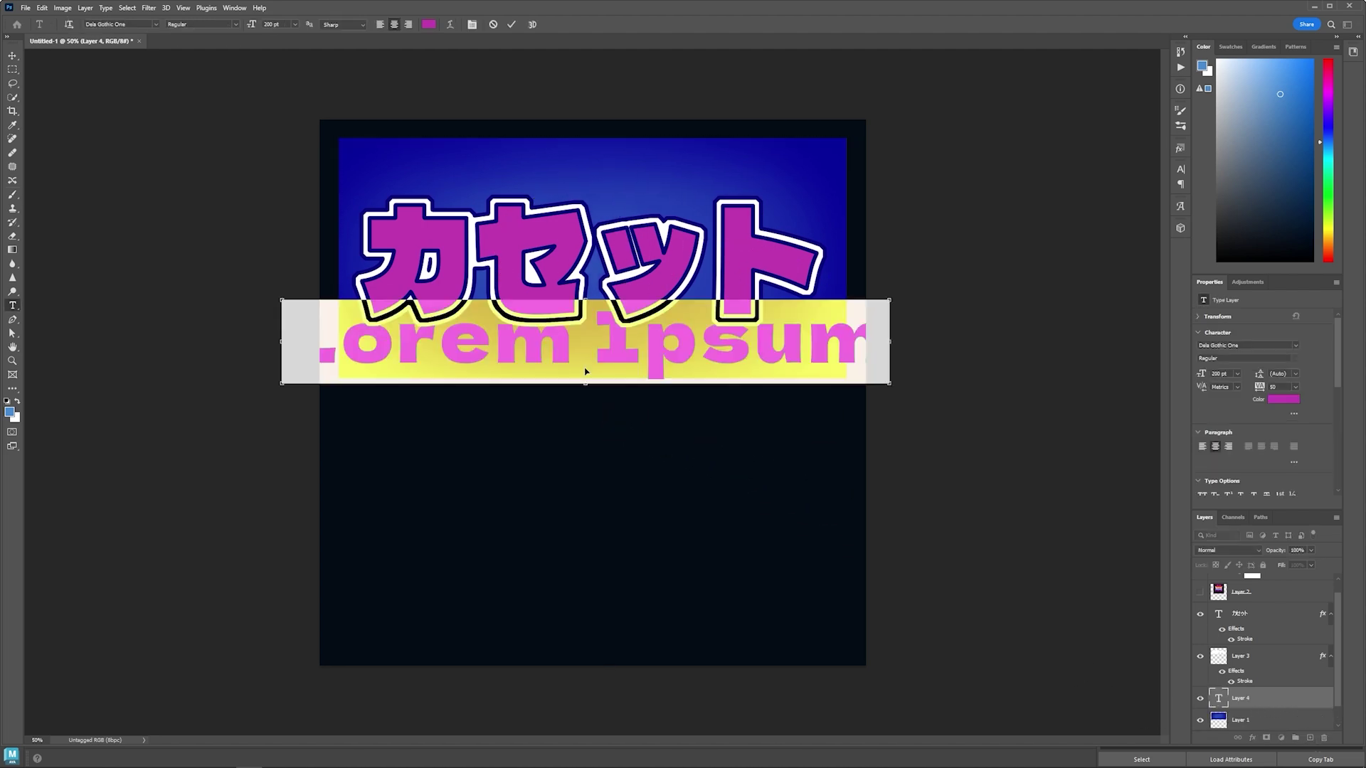
pyautogui.write('ミックステープ')
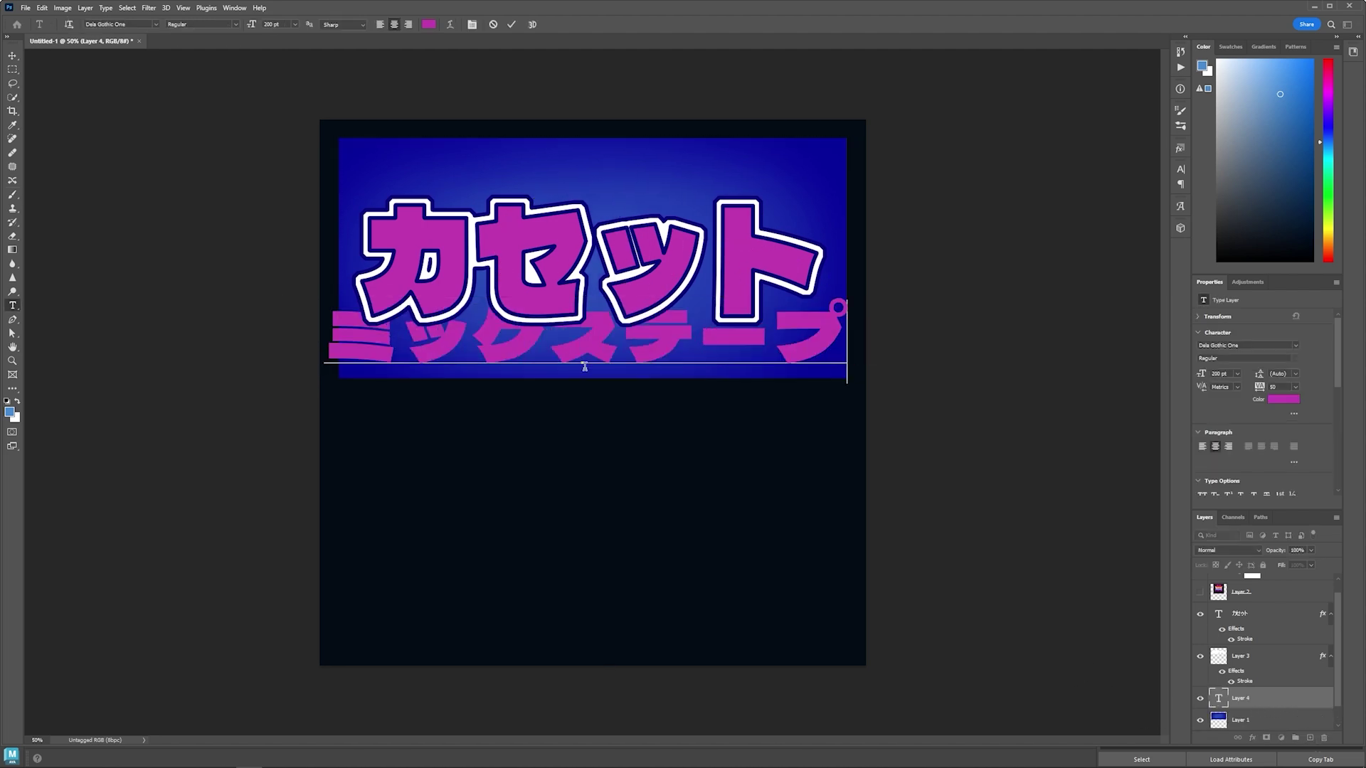
pyautogui.click(1221, 701)
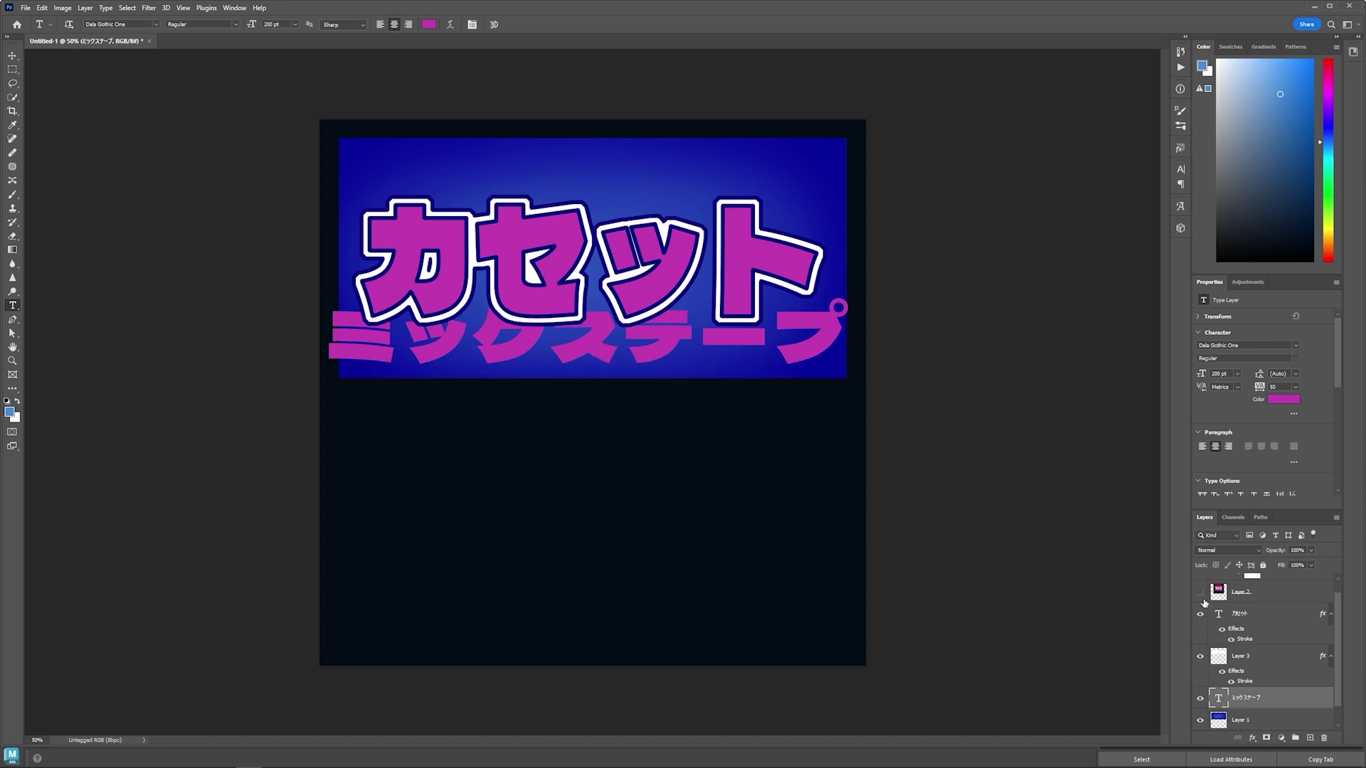
pyautogui.hotkey('ctrl', 't')
pyautogui.moveTo(586, 297); pyautogui.dragTo(582, 330)
pyautogui.press('Return')
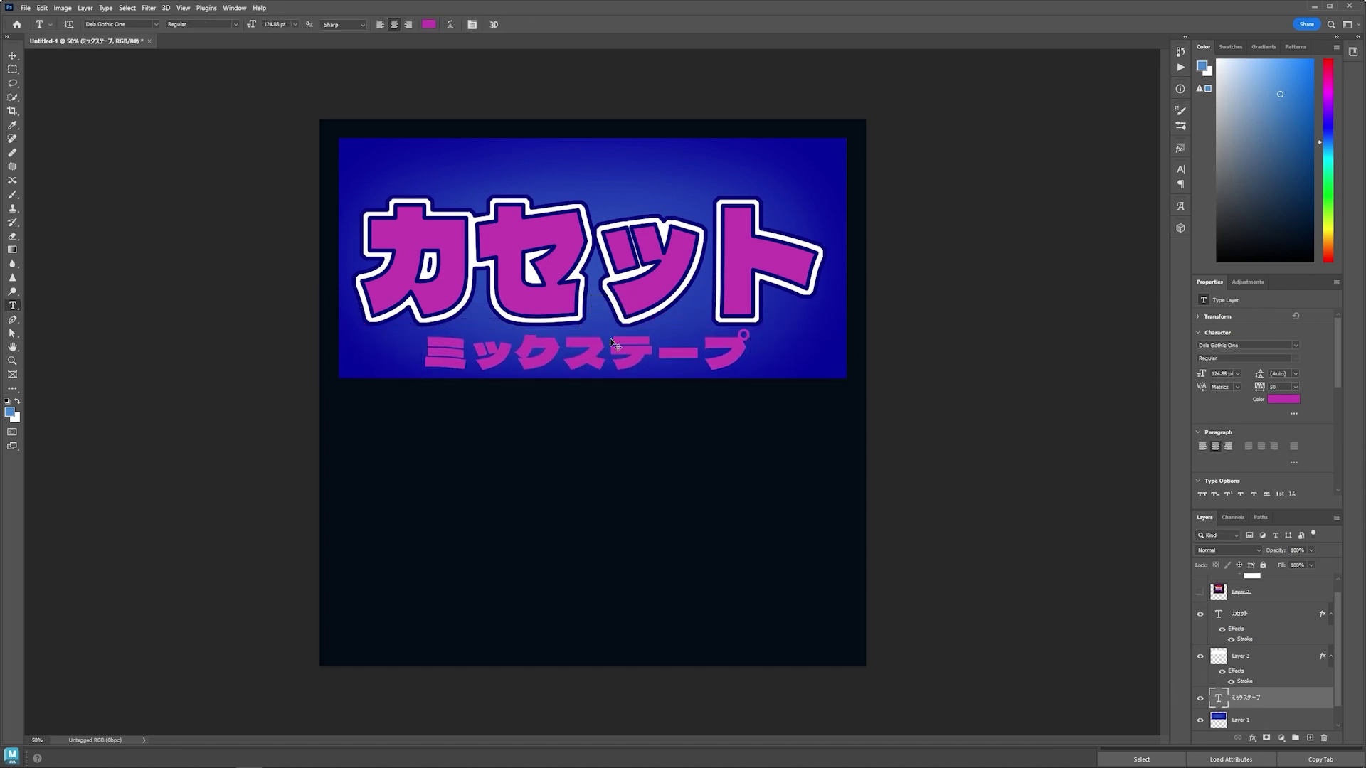
# - Change the ミックステープ text colour to pale pink
pyautogui.click(1281, 400)
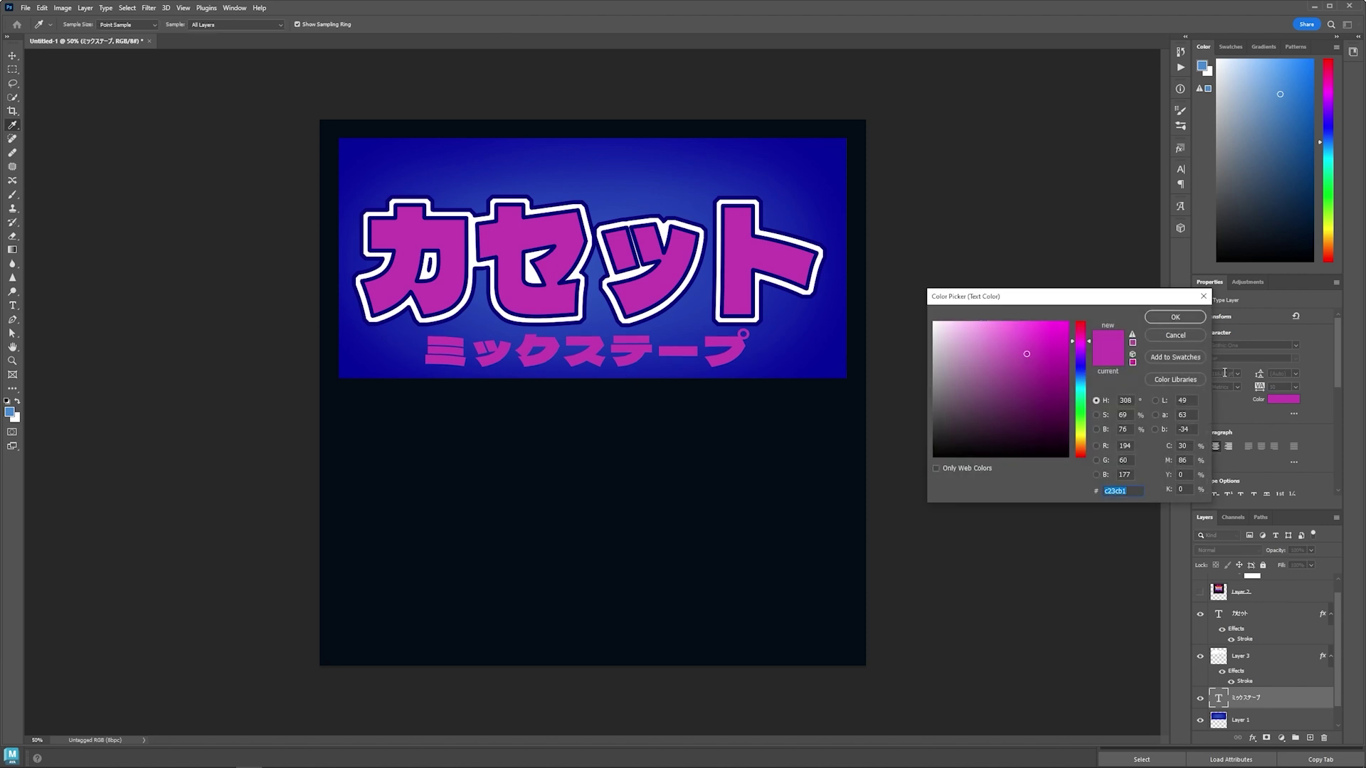
pyautogui.click(969, 350)
pyautogui.click(1175, 317)
# - Add a thin dark blue Stroke effect centered on the ミックステープ letter edges and recolour the text white
pyautogui.click(1251, 738)
pyautogui.click(1280, 664)
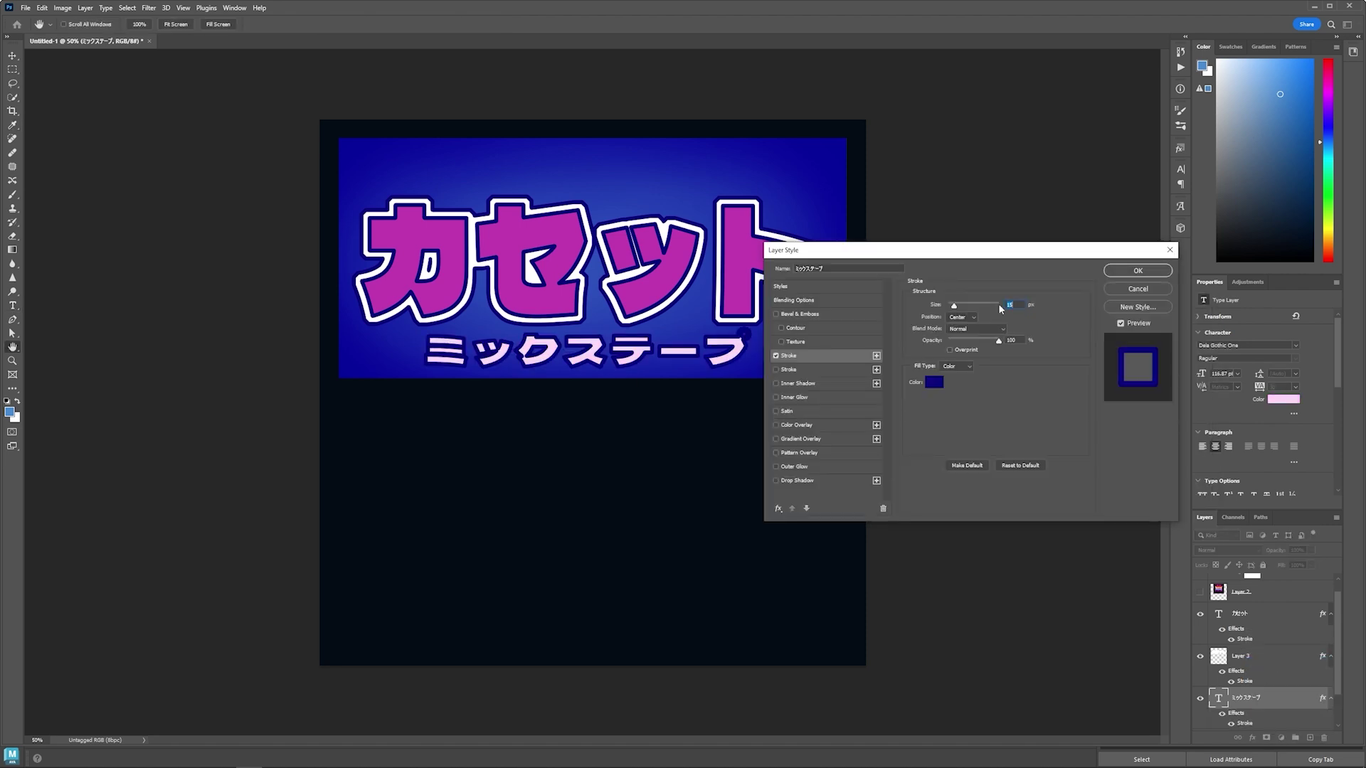
pyautogui.write('10')
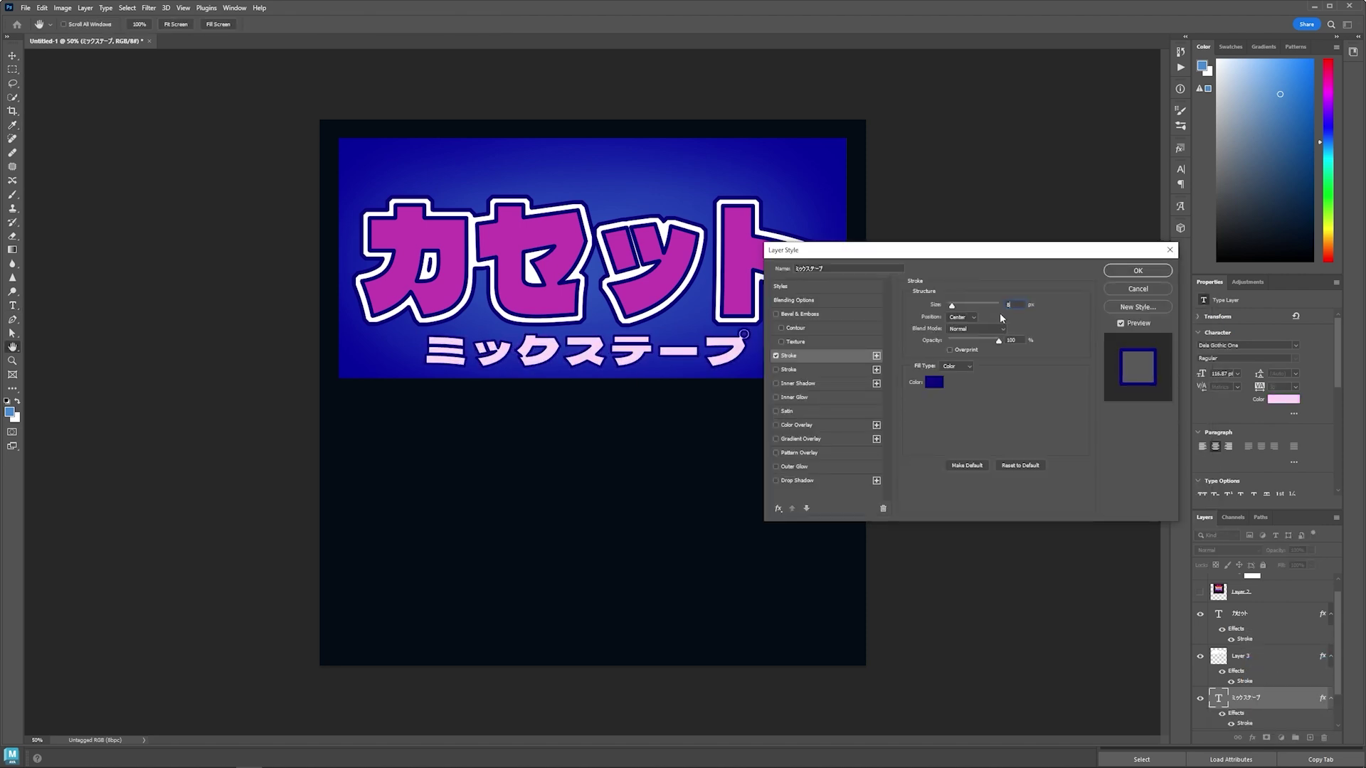
pyautogui.click(1049, 414)
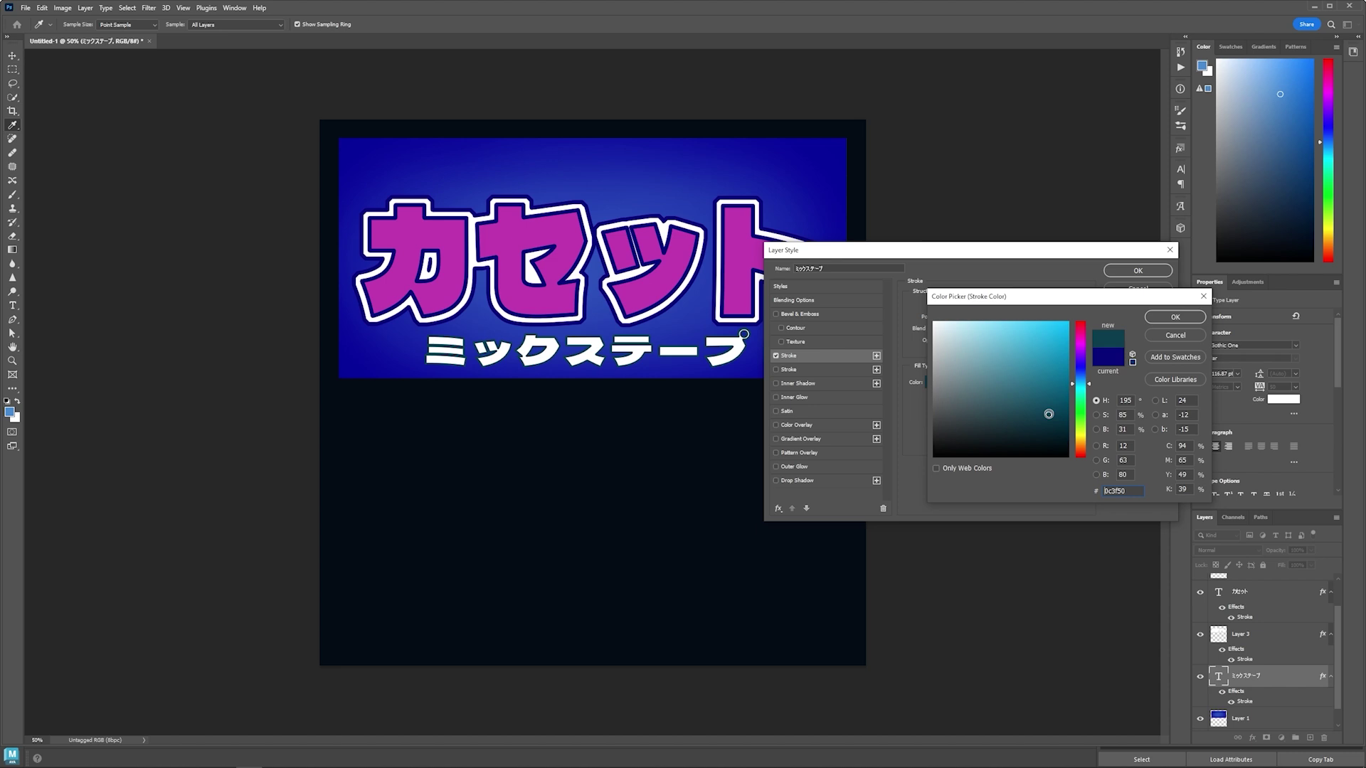
pyautogui.click(1175, 316)
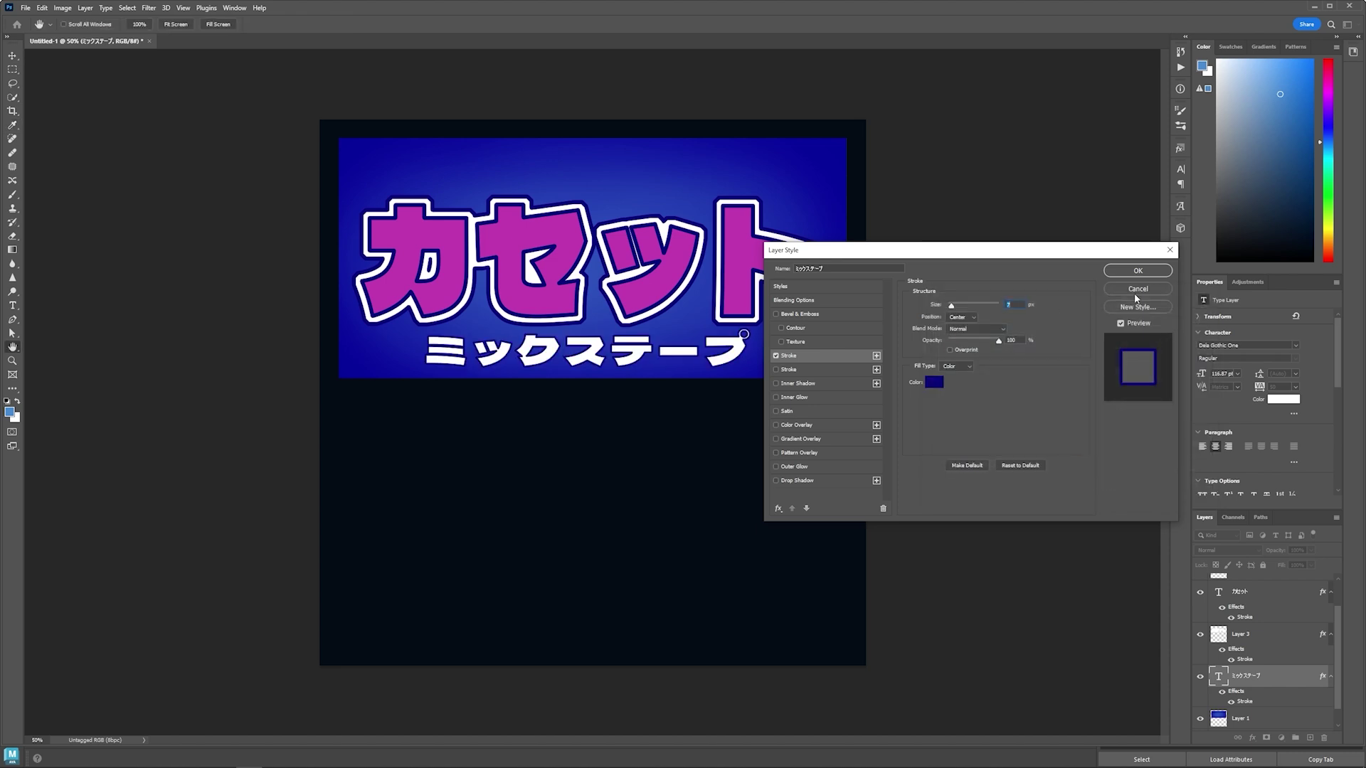
pyautogui.click(1137, 270)
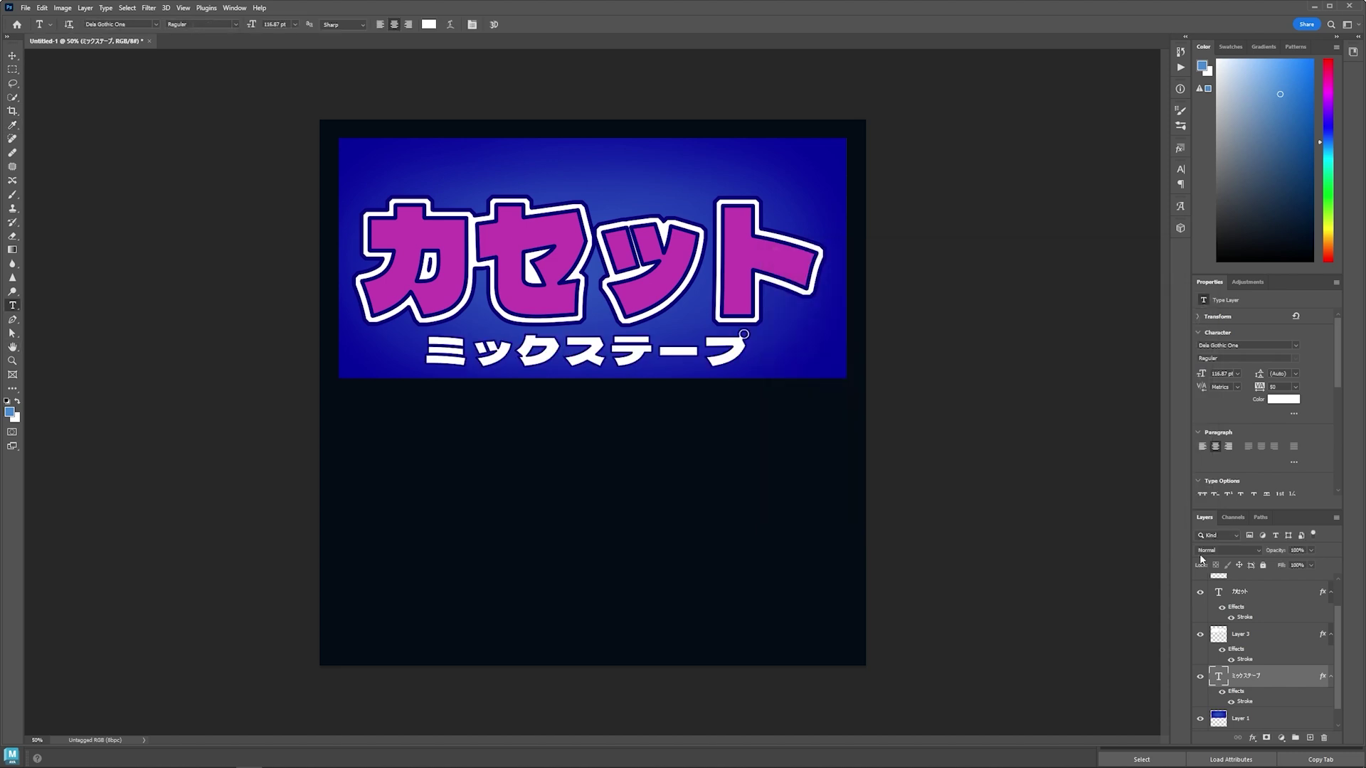
# - Set the ミックステープ text colour to the magenta sampled from the カセット lettering
pyautogui.click(1278, 397)
pyautogui.click(797, 264)
pyautogui.click(1175, 318)
# - Add a Drop Shadow effect to the ミックステープ layer and set the shadow colour to white
pyautogui.scroll(-1, 1221, 690)
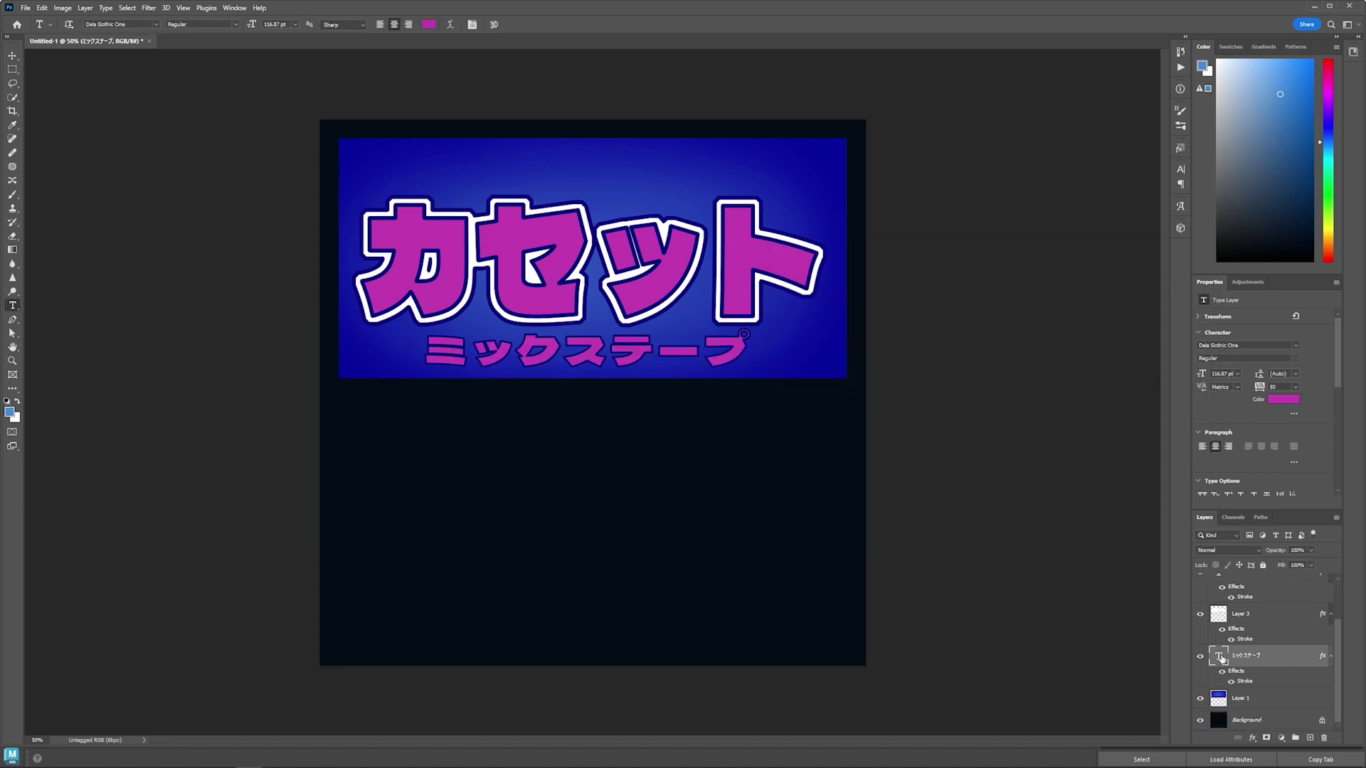
pyautogui.doubleClick(1246, 681)
pyautogui.click(776, 481)
pyautogui.click(813, 480)
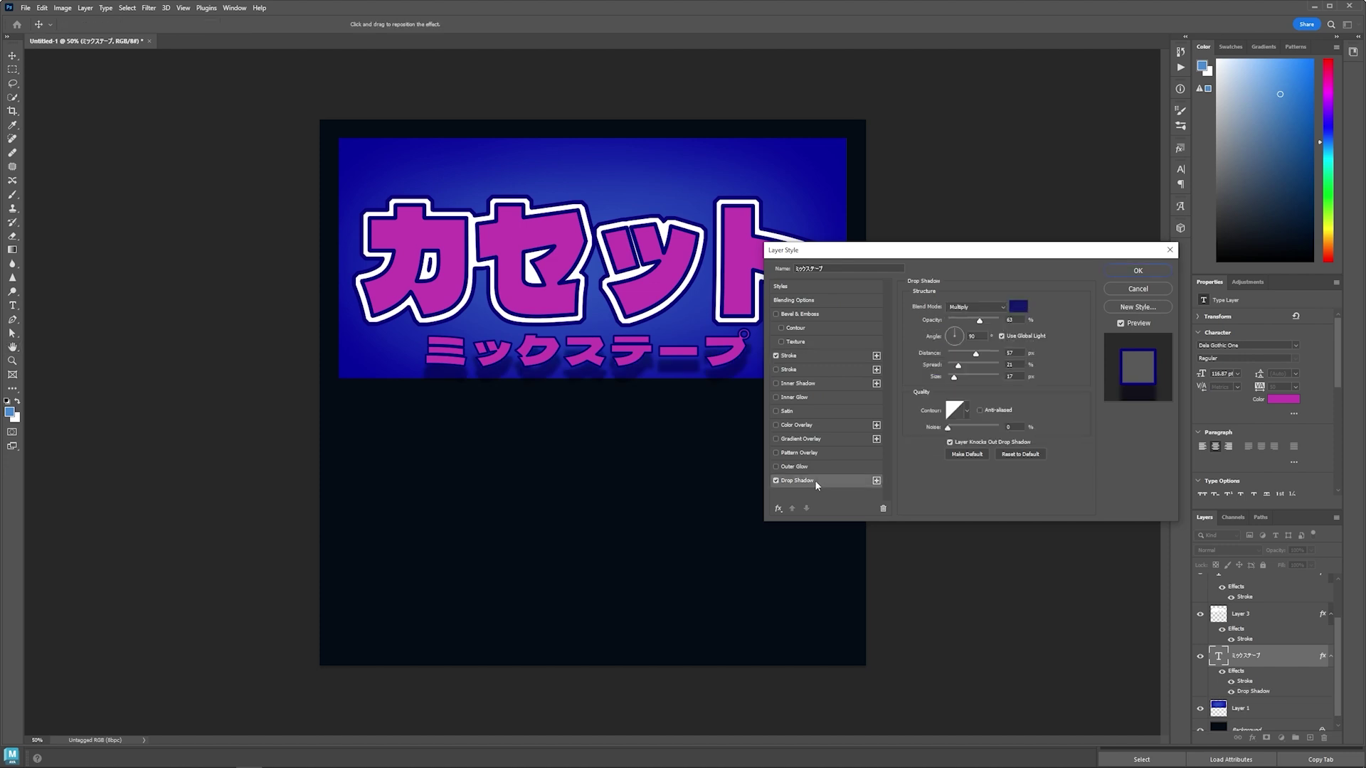
pyautogui.click(1018, 310)
pyautogui.click(929, 321)
pyautogui.click(1174, 317)
# - Turn the drop shadow into a solid outline with Normal blend mode, 100% opacity, distance 0, spread 100% and a smaller size
pyautogui.click(976, 306)
pyautogui.click(975, 317)
pyautogui.moveTo(975, 353); pyautogui.dragTo(953, 377)
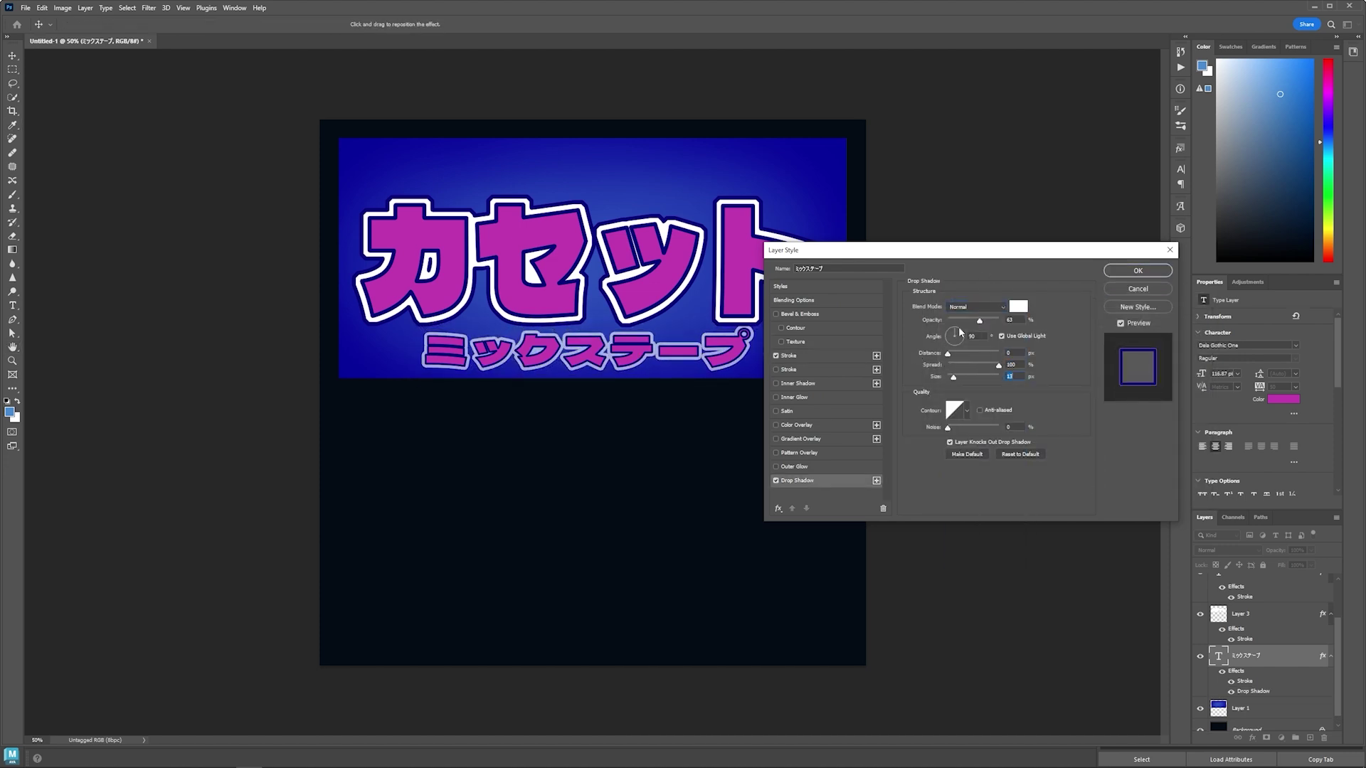
pyautogui.moveTo(980, 320); pyautogui.dragTo(999, 321)
pyautogui.moveTo(953, 376); pyautogui.dragTo(952, 376)
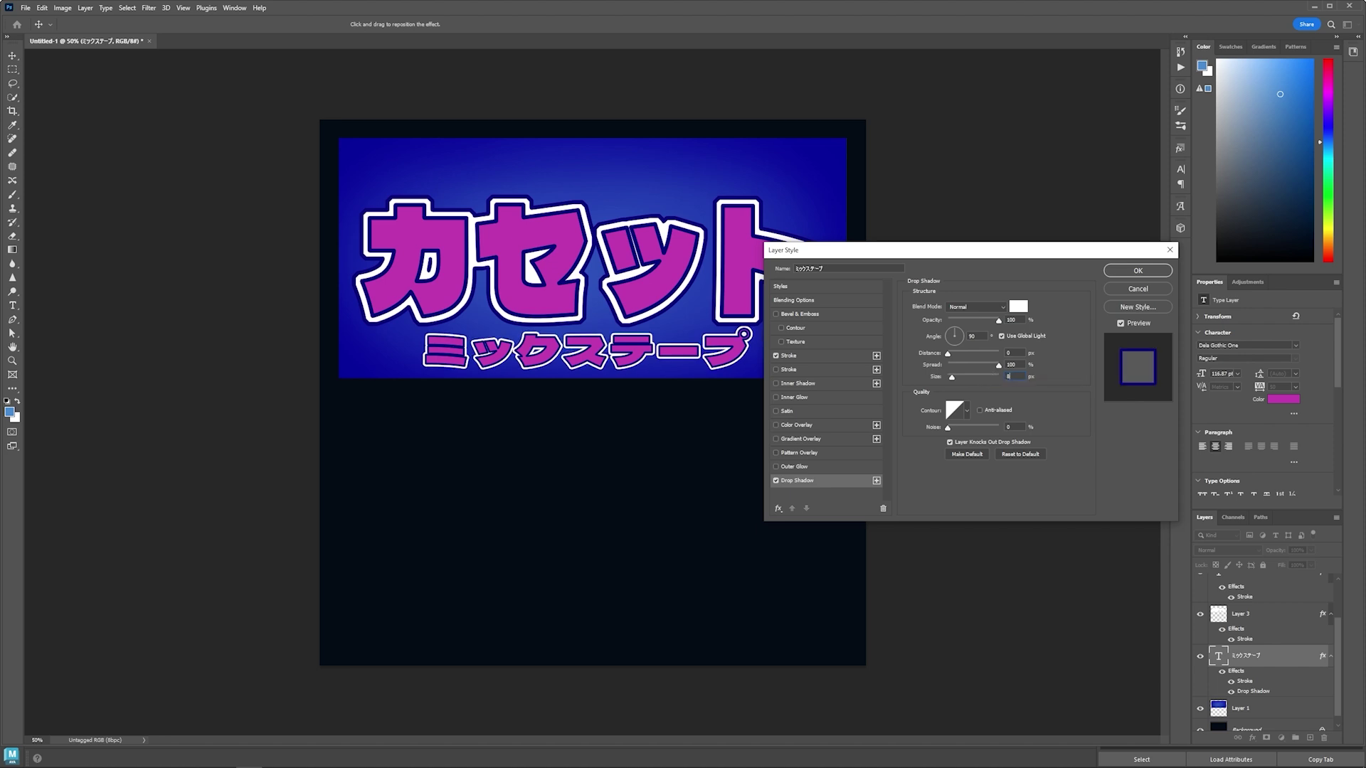
pyautogui.press('Return')
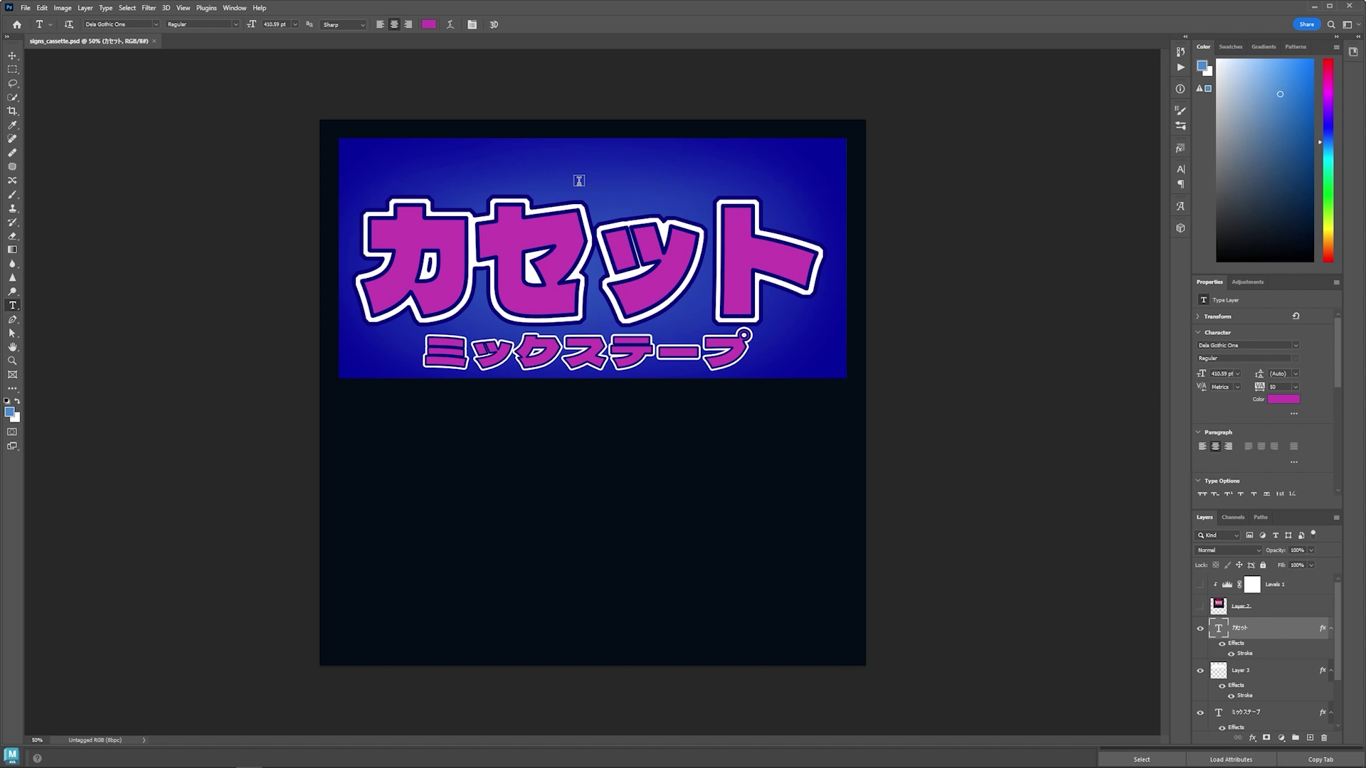
# - Add the text 紫色の雨 above カセット and scale it down to about 143 pt within the blue rectangle
pyautogui.click(579, 182)
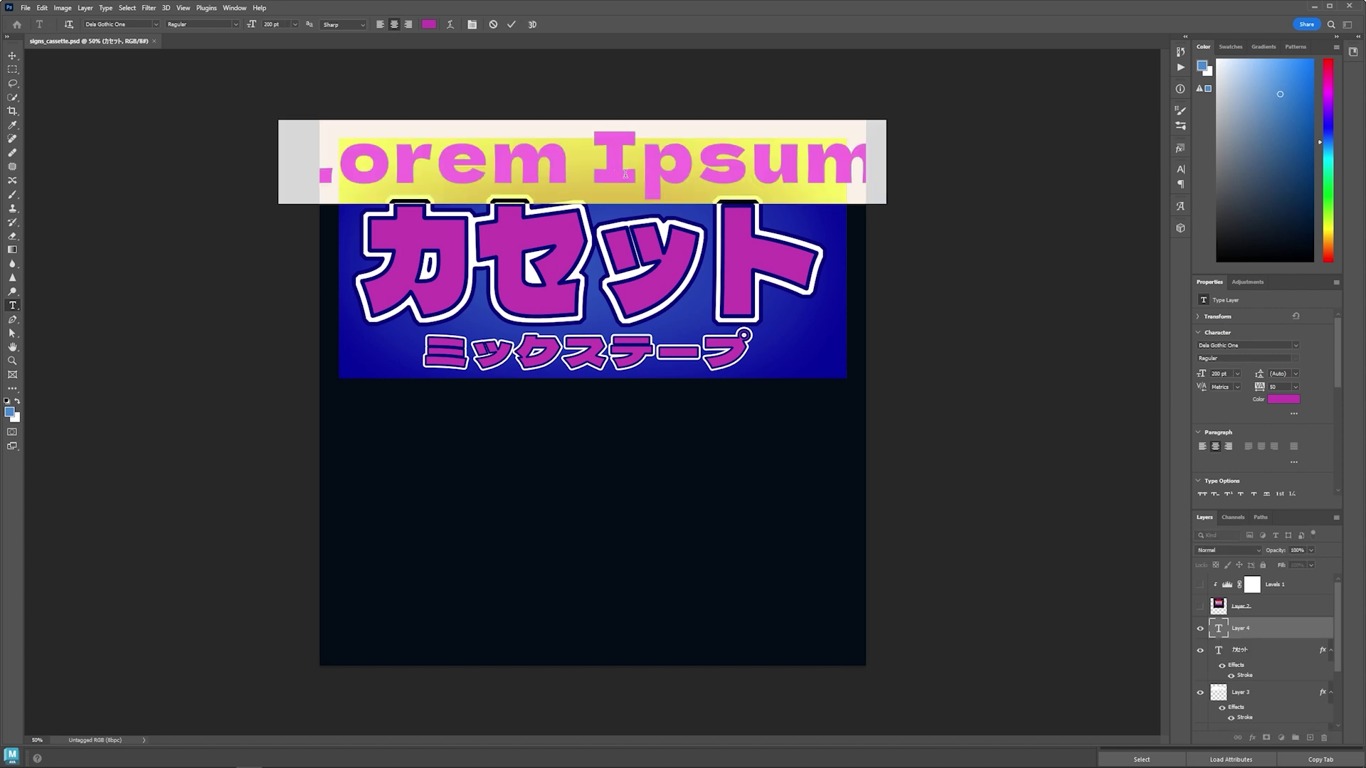
pyautogui.write('紫色の雨')
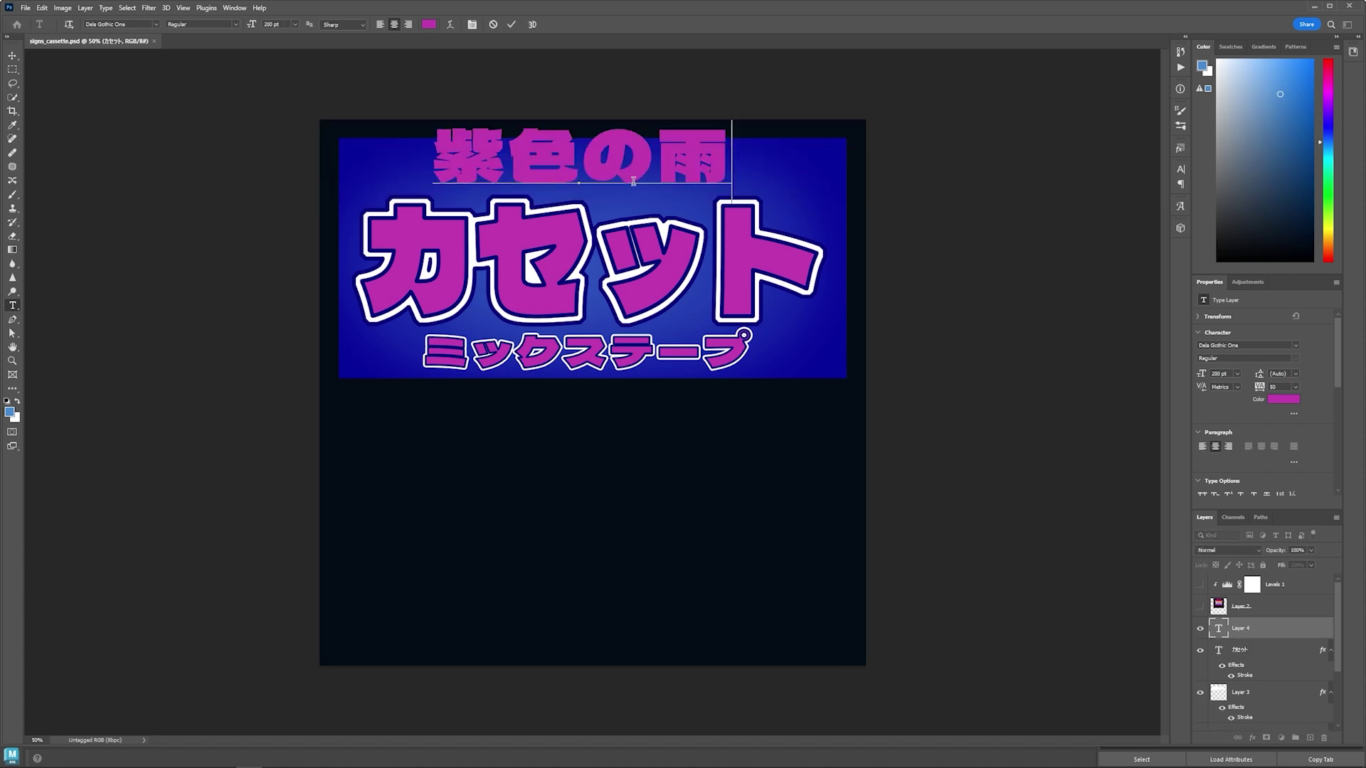
pyautogui.click(1210, 632)
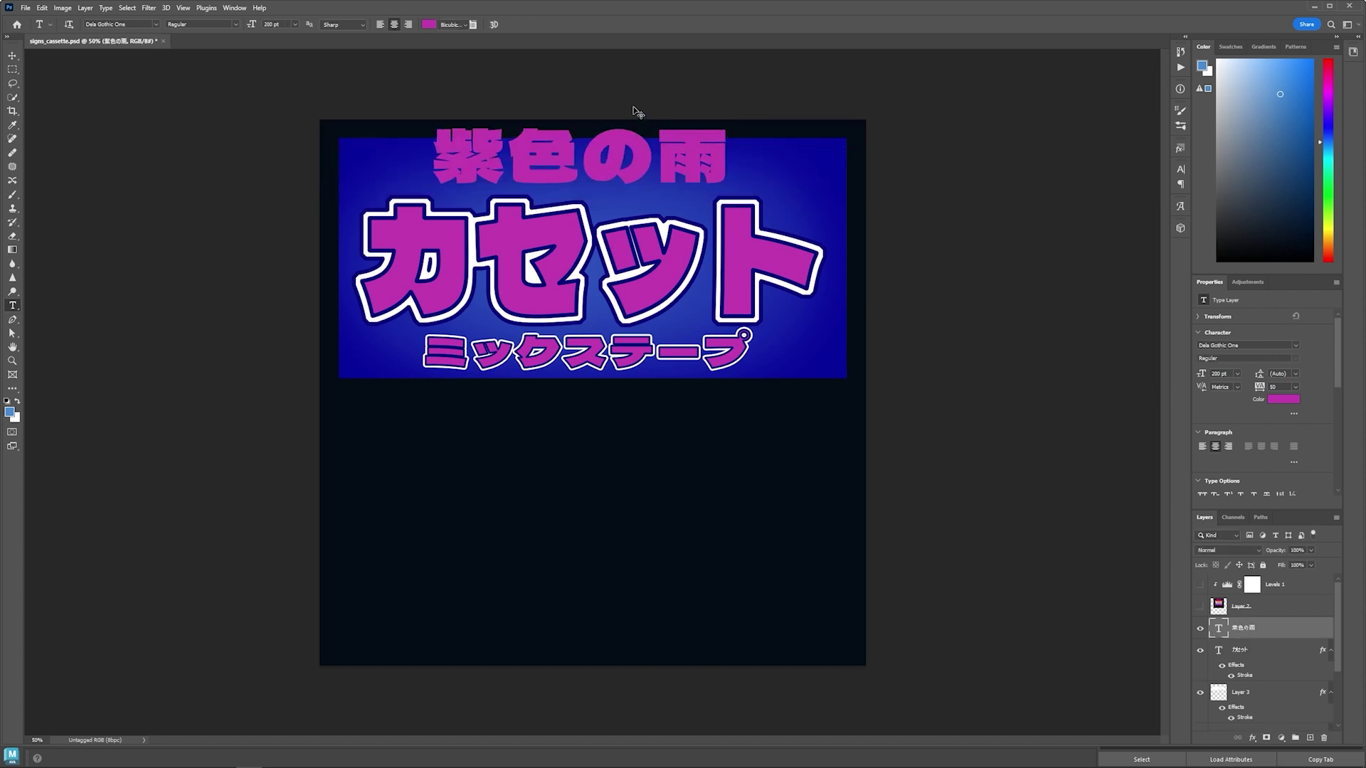
pyautogui.hotkey('ctrl', 't')
pyautogui.moveTo(583, 107); pyautogui.dragTo(578, 144)
pyautogui.press('Return')
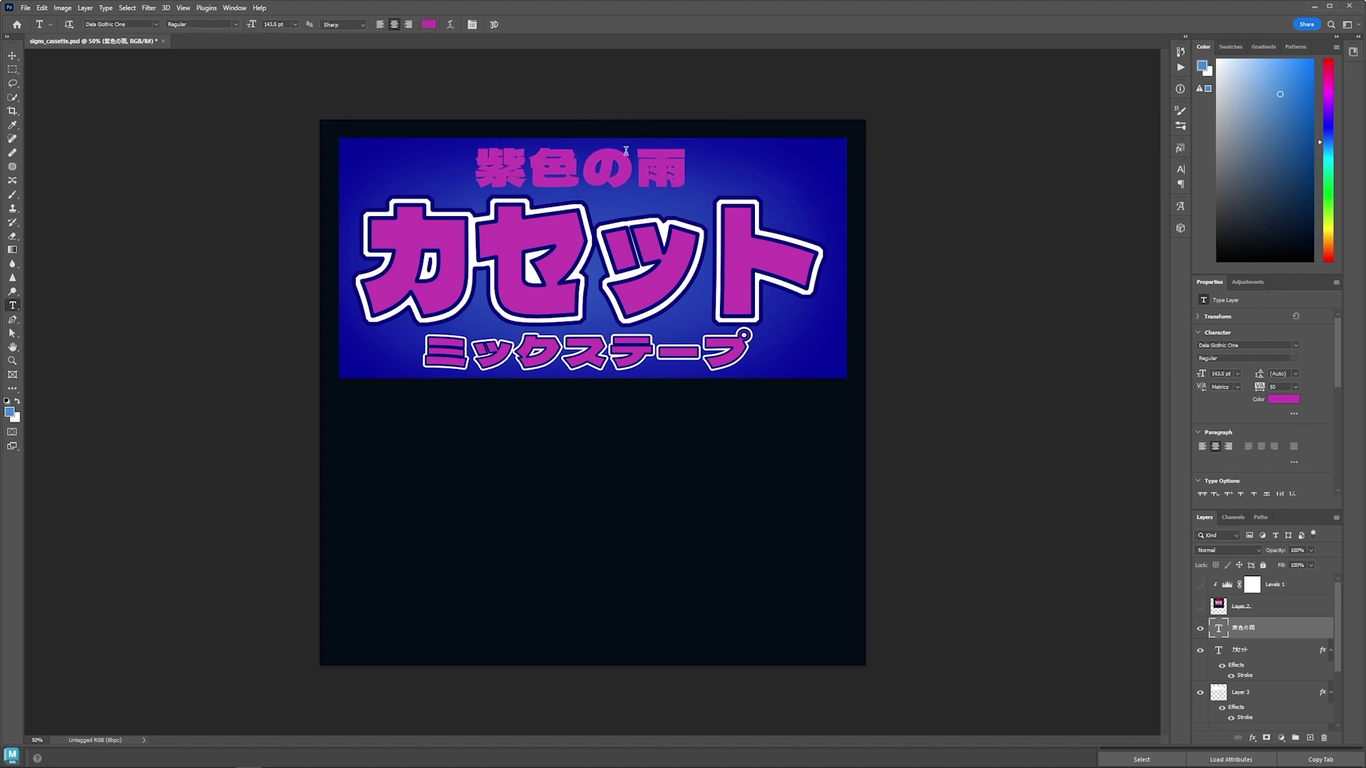
# - Set the 紫色の雨 text colour to white
pyautogui.click(1288, 401)
pyautogui.click(934, 323)
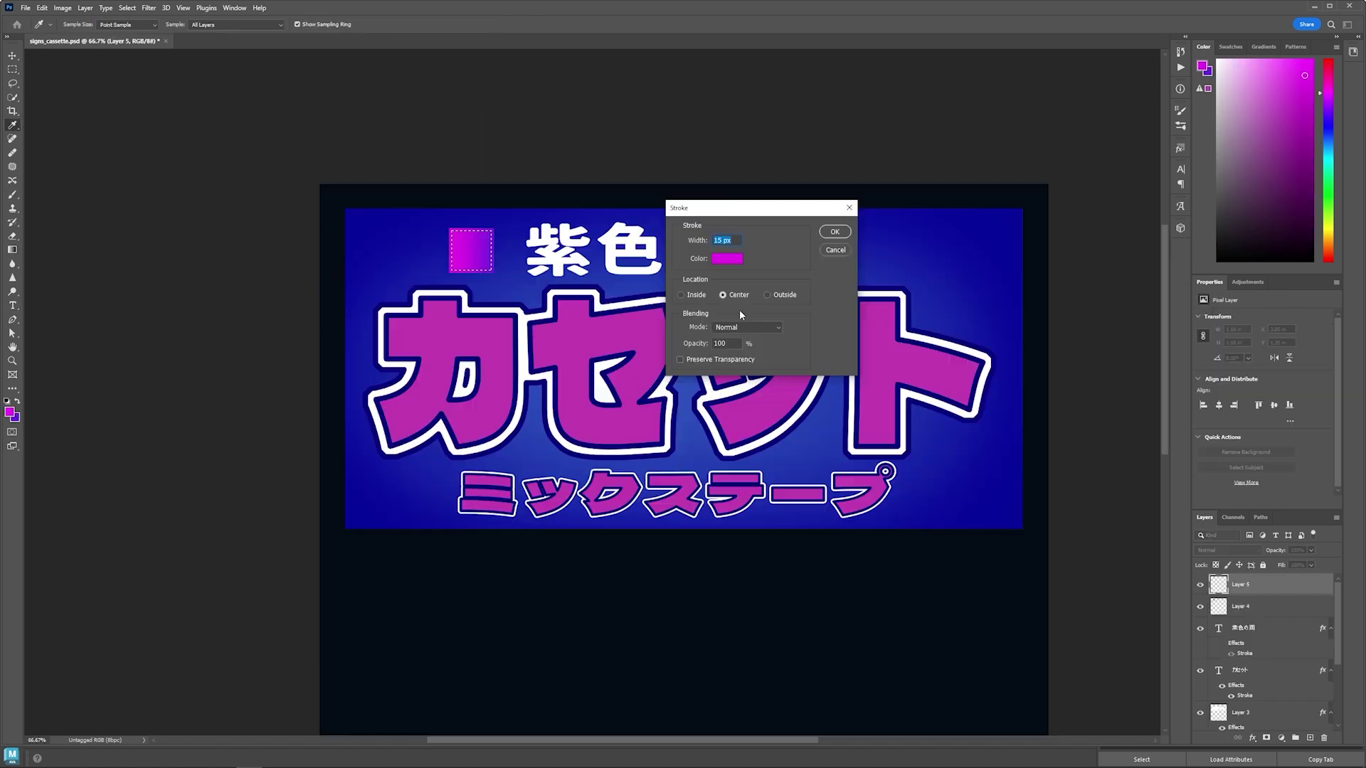
# - Outline the magenta square beside 紫色の雨 with a white stroke on Layer 5
pyautogui.moveTo(946, 330); pyautogui.dragTo(487, 131)
pyautogui.press('Return')
pyautogui.press('Return')
pyautogui.hotkey('ctrl', 'd')
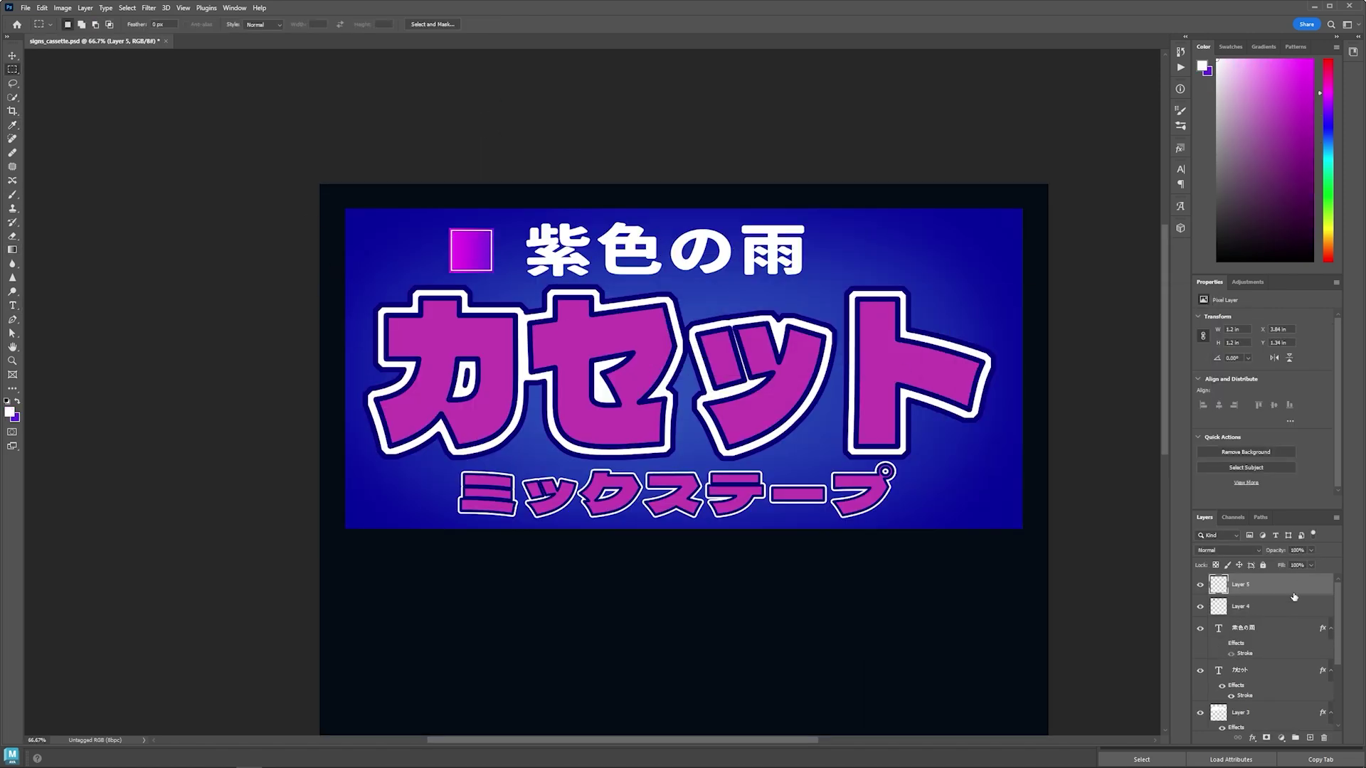
# - Set the square's outline layer to Linear Dodge (Add) and give it a glow with a blurred duplicate
pyautogui.click(1227, 550)
pyautogui.click(1231, 608)
pyautogui.hotkey('ctrl', 'j')
pyautogui.click(148, 7)
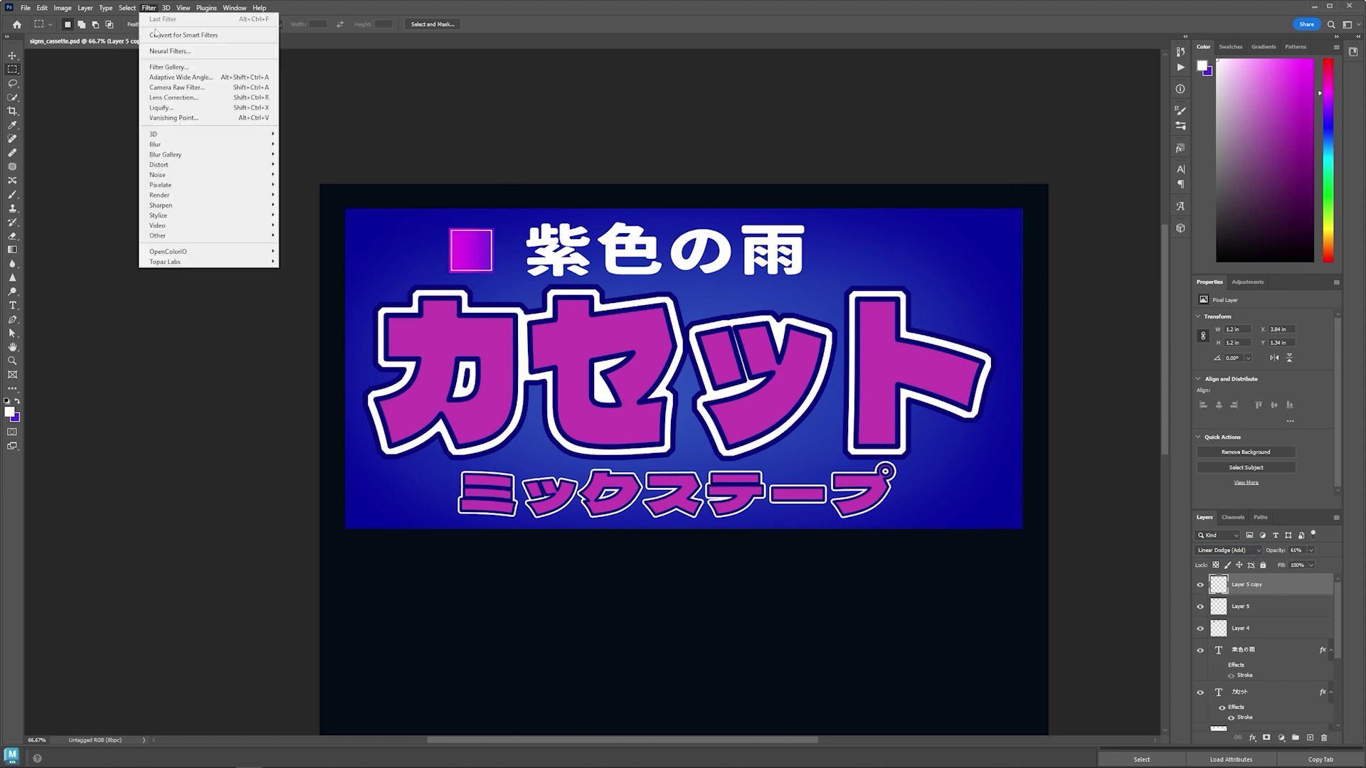
pyautogui.moveTo(171, 140)
pyautogui.click(299, 182)
pyautogui.press('Return')
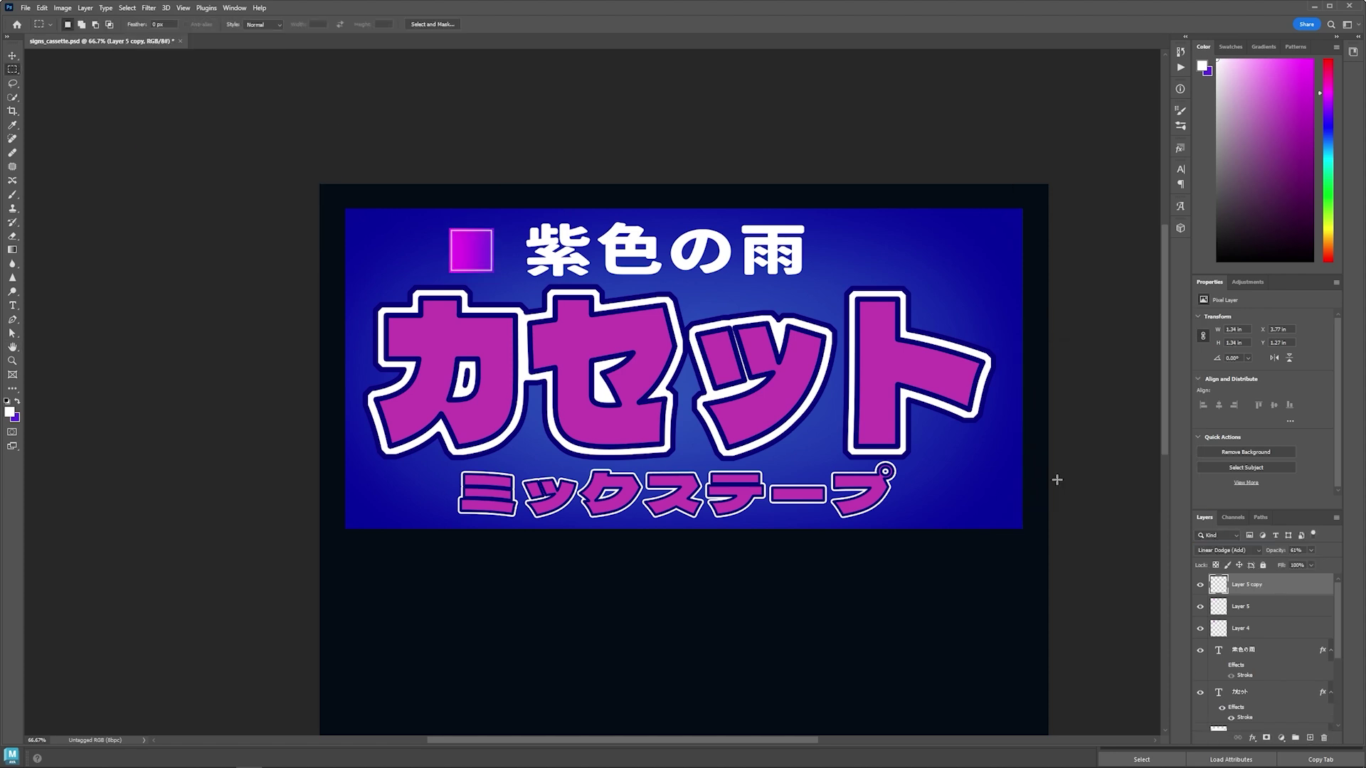
# - Select a left-pointing triangle beside the square and paint it on Layer 4 with a purple-to-magenta gradient
pyautogui.click(12, 85)
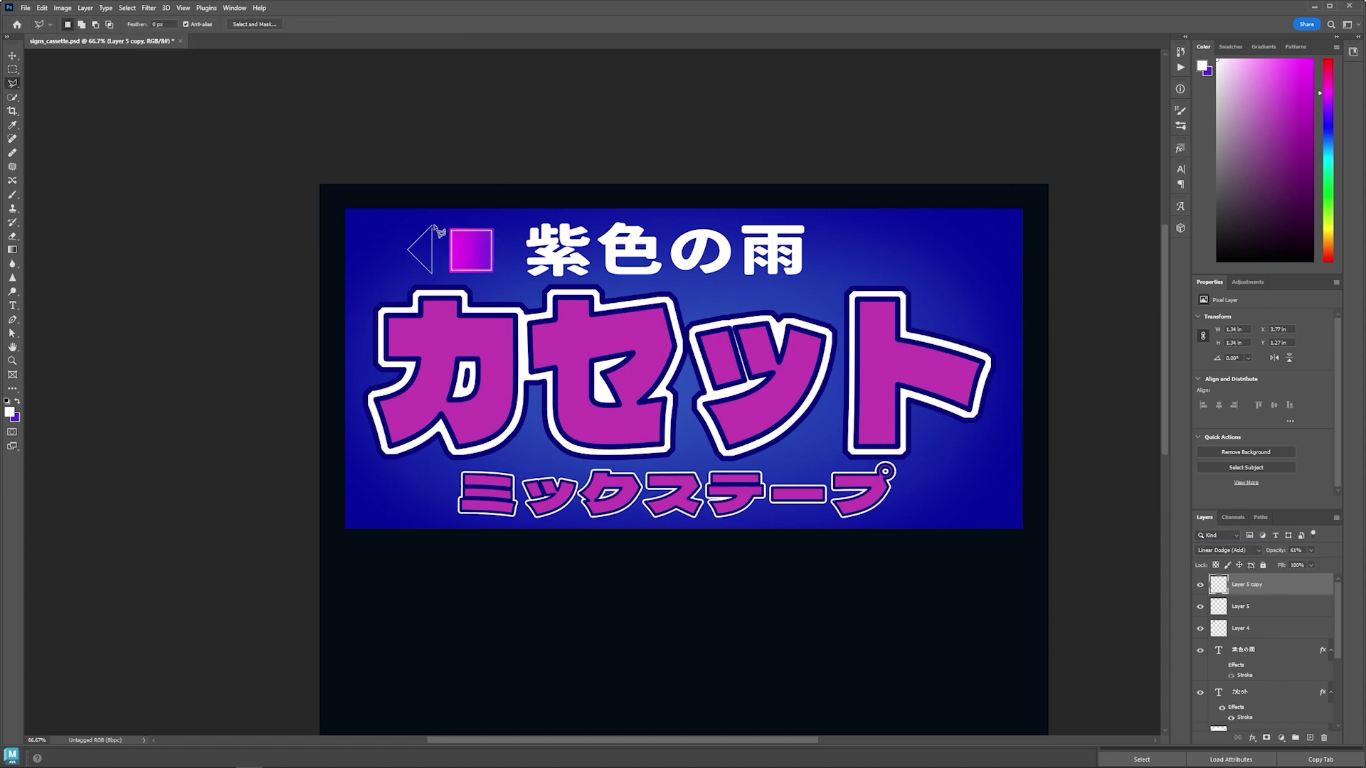
pyautogui.click(1264, 628)
pyautogui.press('b')
pyautogui.keyDown('alt'); pyautogui.click(463, 247); pyautogui.keyUp('alt')
pyautogui.press('x')
pyautogui.click(399, 280)
pyautogui.press('[')
pyautogui.press('[')
pyautogui.press('[')
pyautogui.press('[')
pyautogui.press('[')
pyautogui.press('[')
pyautogui.press('[')
pyautogui.press('[')
pyautogui.press('[')
pyautogui.press('[')
pyautogui.press('[')
pyautogui.press('[')
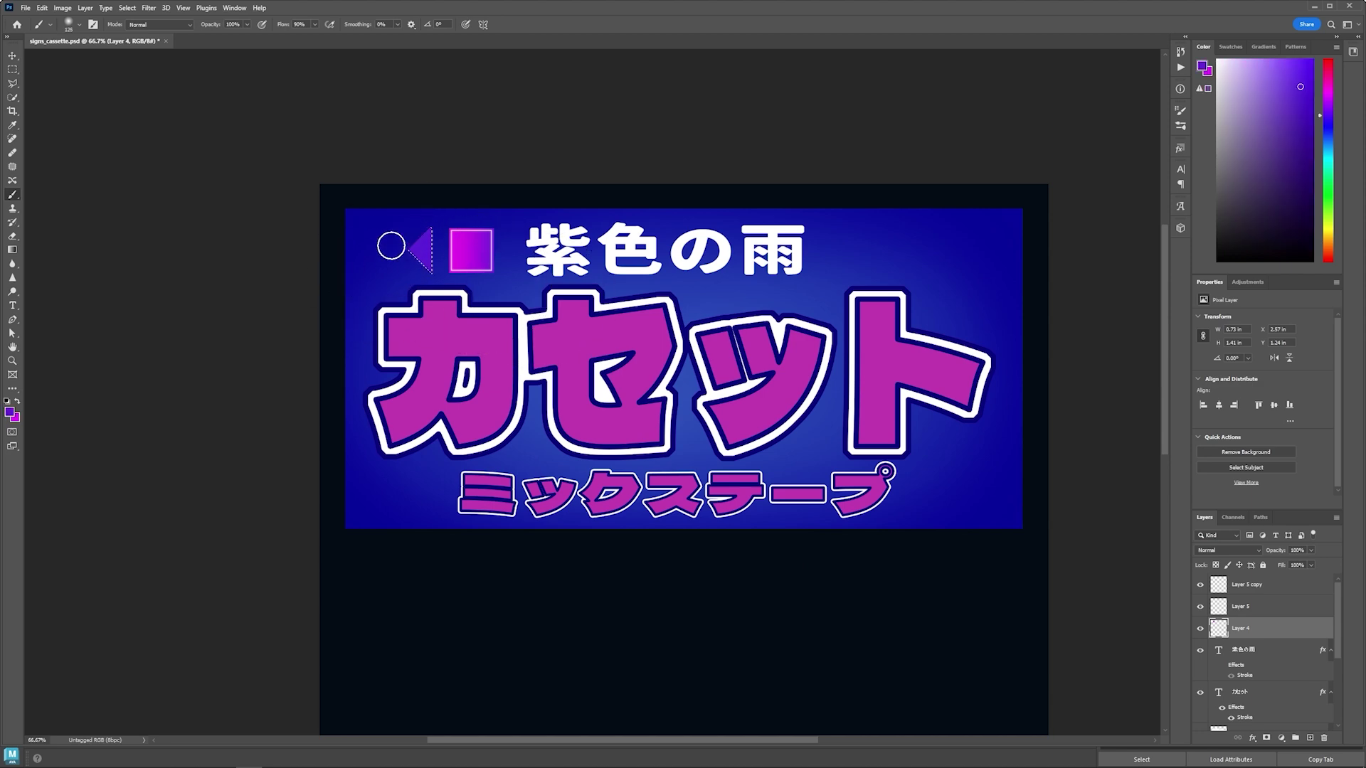
pyautogui.press('x')
pyautogui.click(393, 254)
pyautogui.hotkey('ctrl', 'd')
# - Outline a smaller triangle inside the magenta triangle with a white stroke on Layer 5
pyautogui.click(1259, 606)
pyautogui.hotkey('ctrl', '+')
pyautogui.press('l')
pyautogui.click(349, 148)
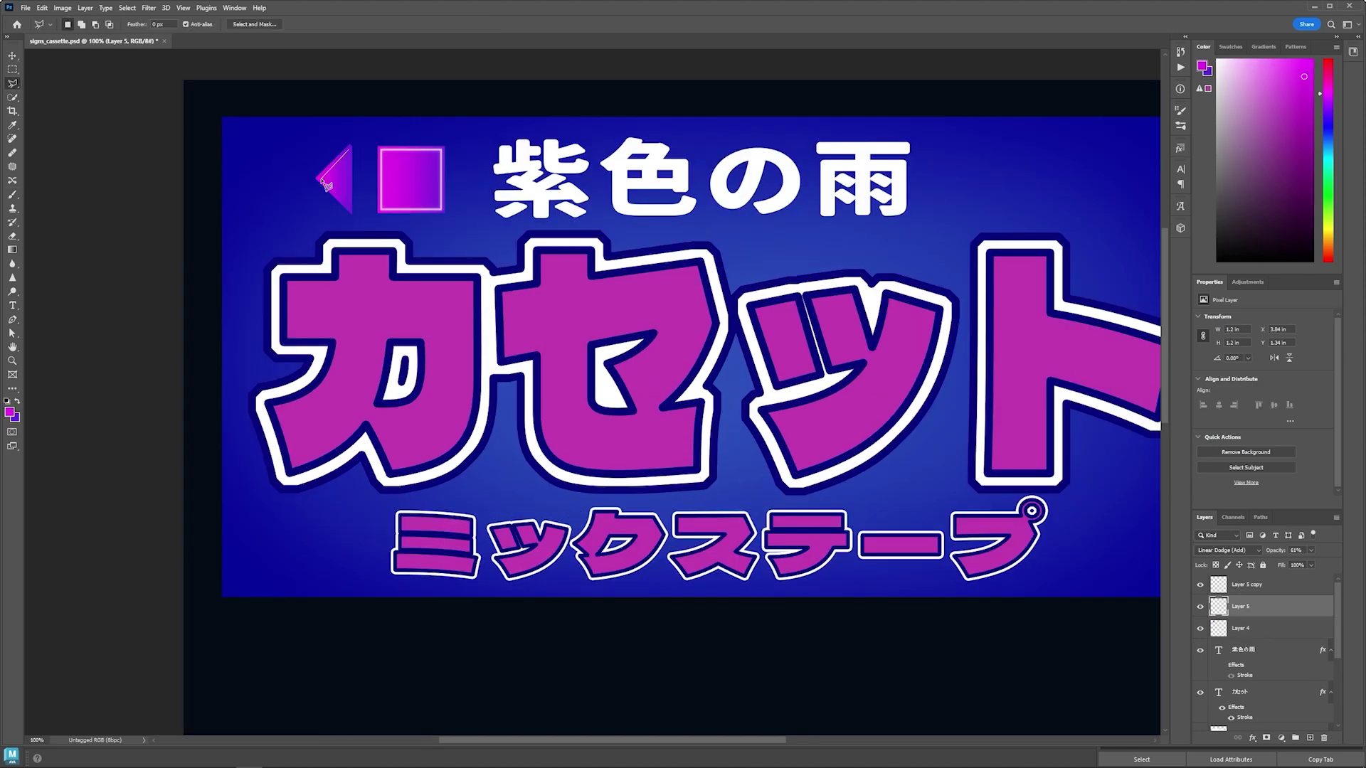
pyautogui.click(42, 7)
pyautogui.click(74, 187)
pyautogui.click(723, 259)
pyautogui.click(930, 317)
pyautogui.press('Return')
pyautogui.press('Return')
# - Repeat the white triangle stroke on Layer 5 copy to add the glow
pyautogui.click(1237, 587)
pyautogui.click(42, 7)
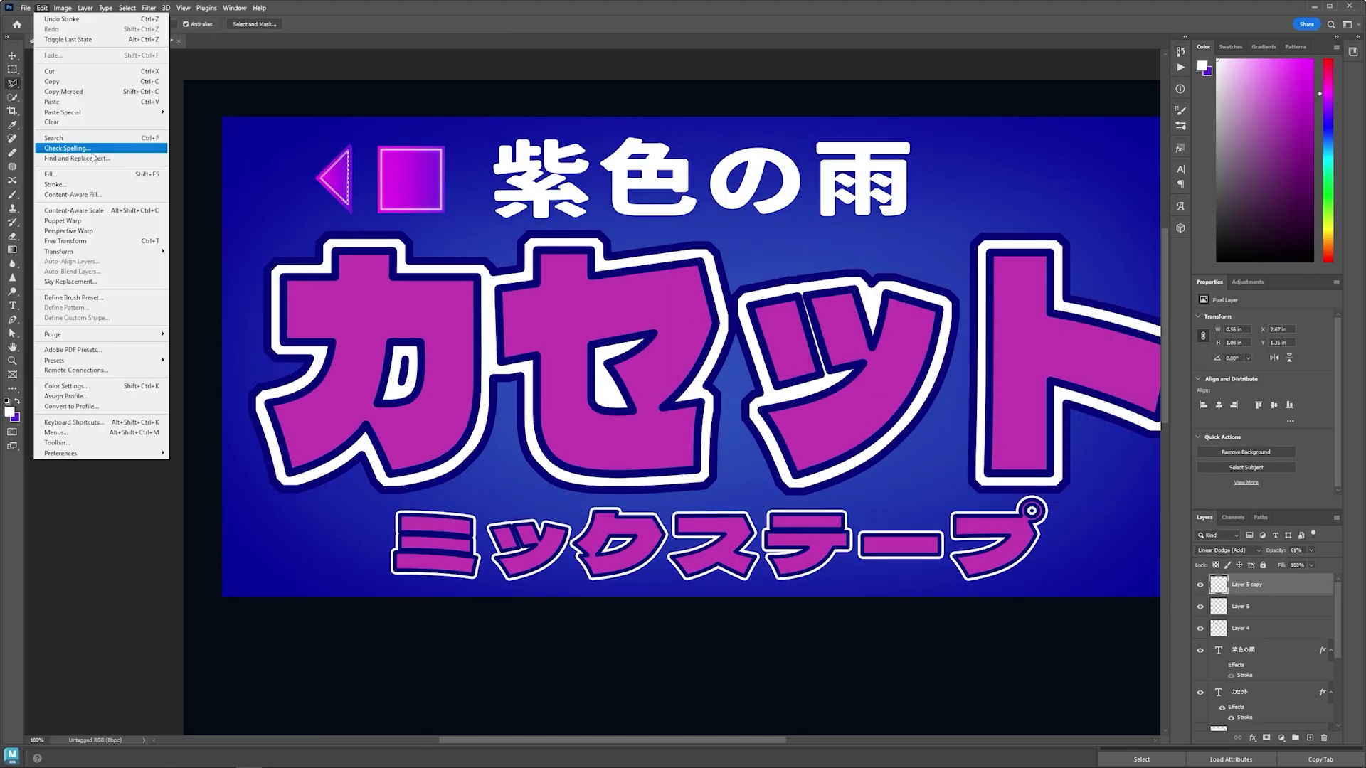
pyautogui.click(74, 187)
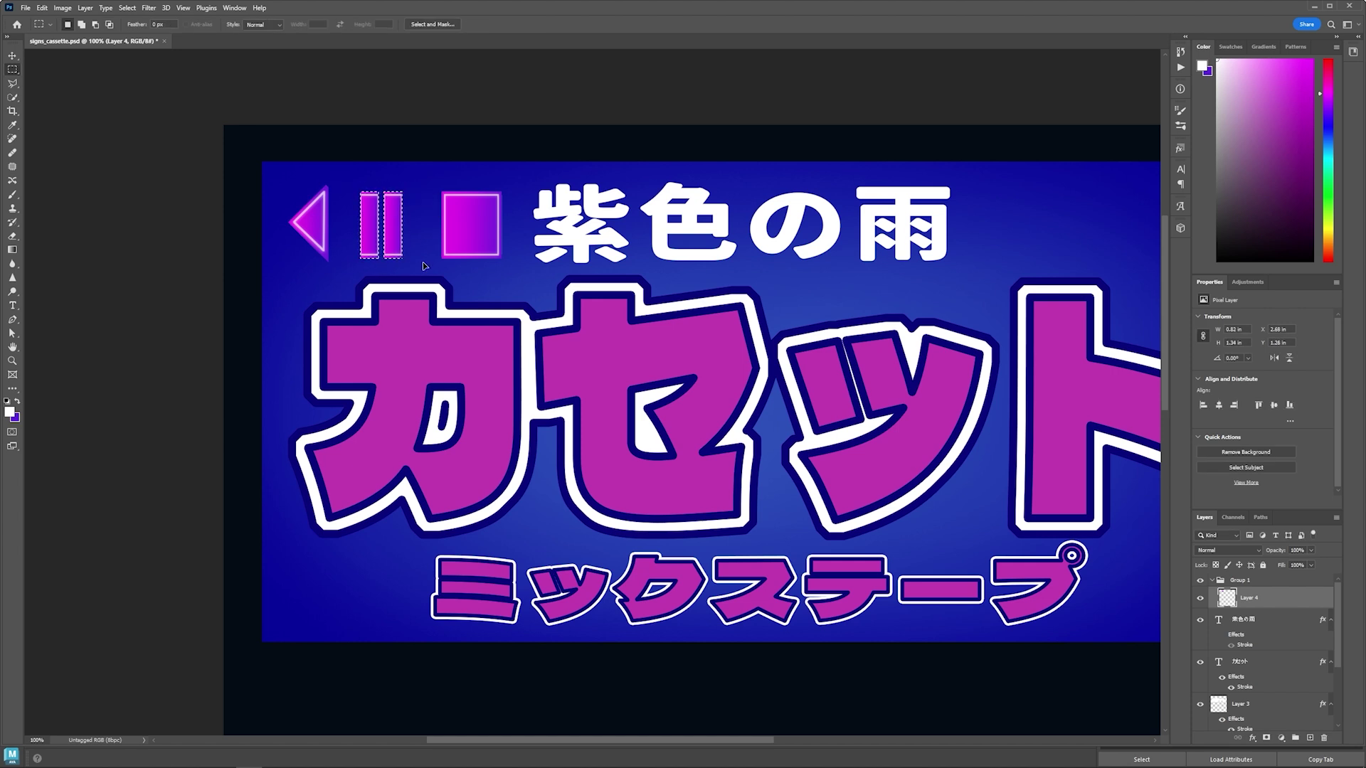
# - Add the text ゲームストア below the cassette sign and enlarge it to nearly the sign's width
pyautogui.click(1281, 737)
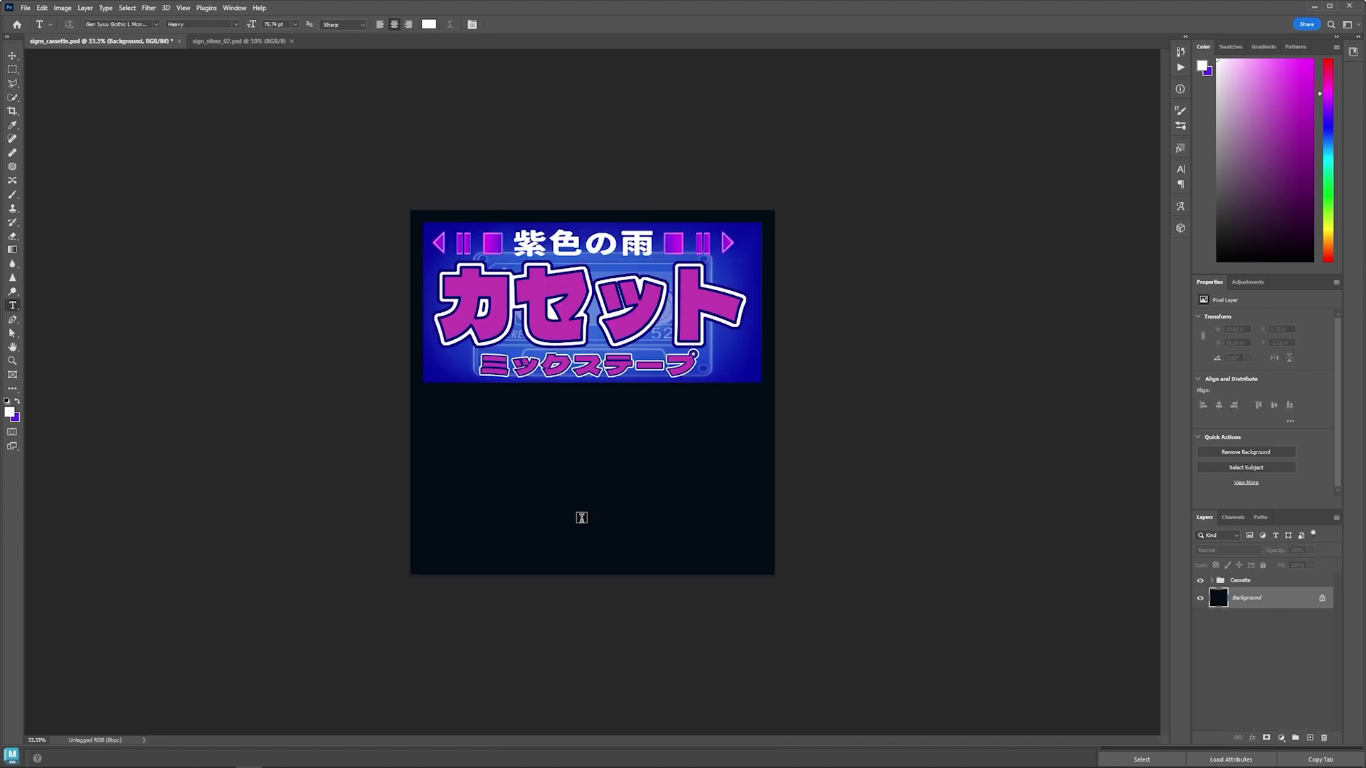
pyautogui.click(579, 515)
pyautogui.write('ゲームストア')
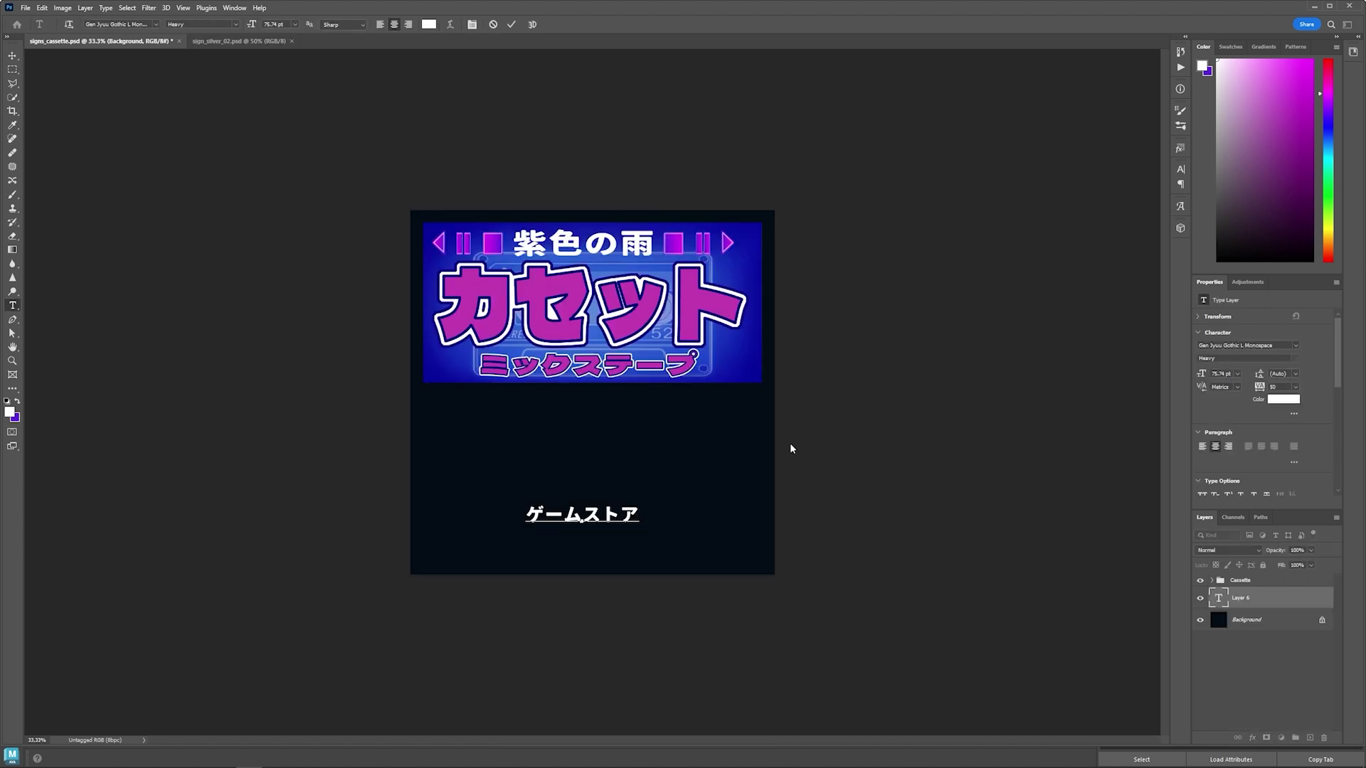
pyautogui.hotkey('ctrl', 't')
pyautogui.click(1221, 600)
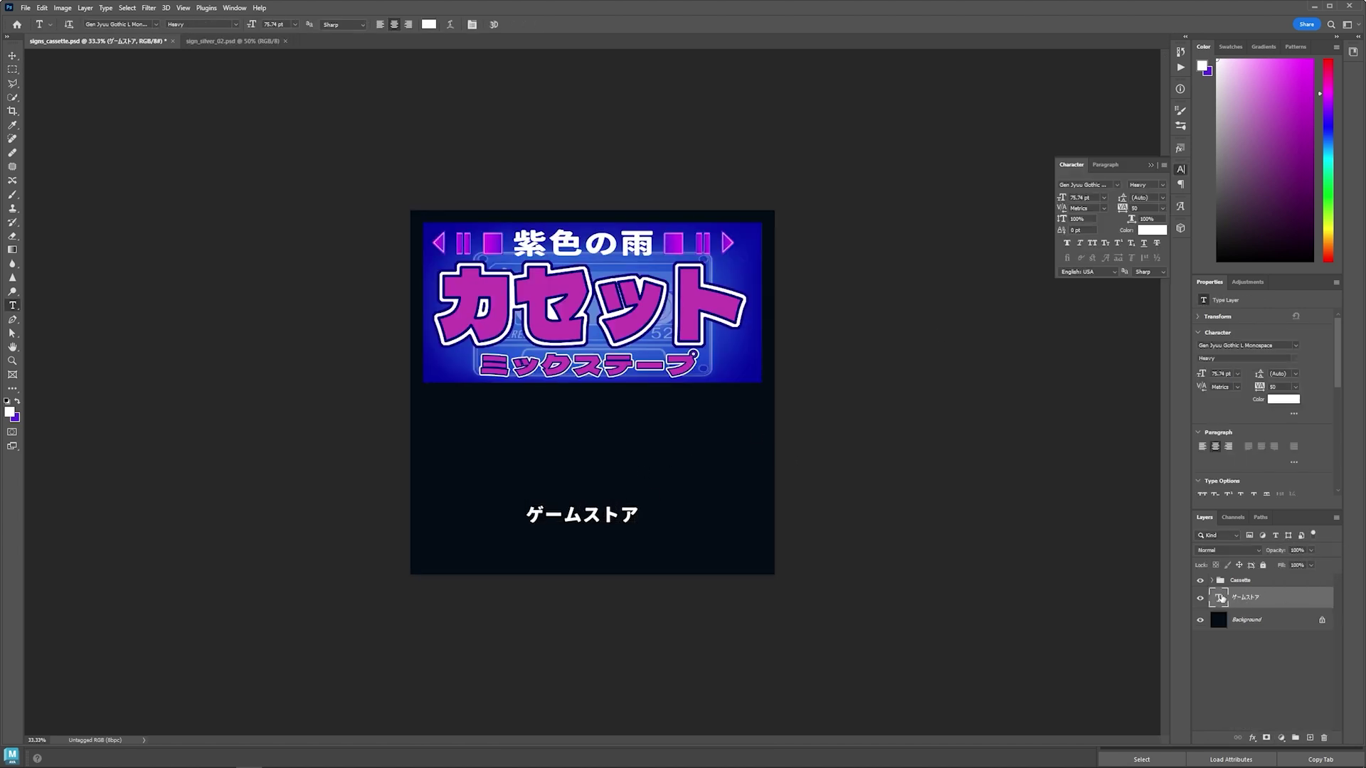
pyautogui.hotkey('ctrl', 't')
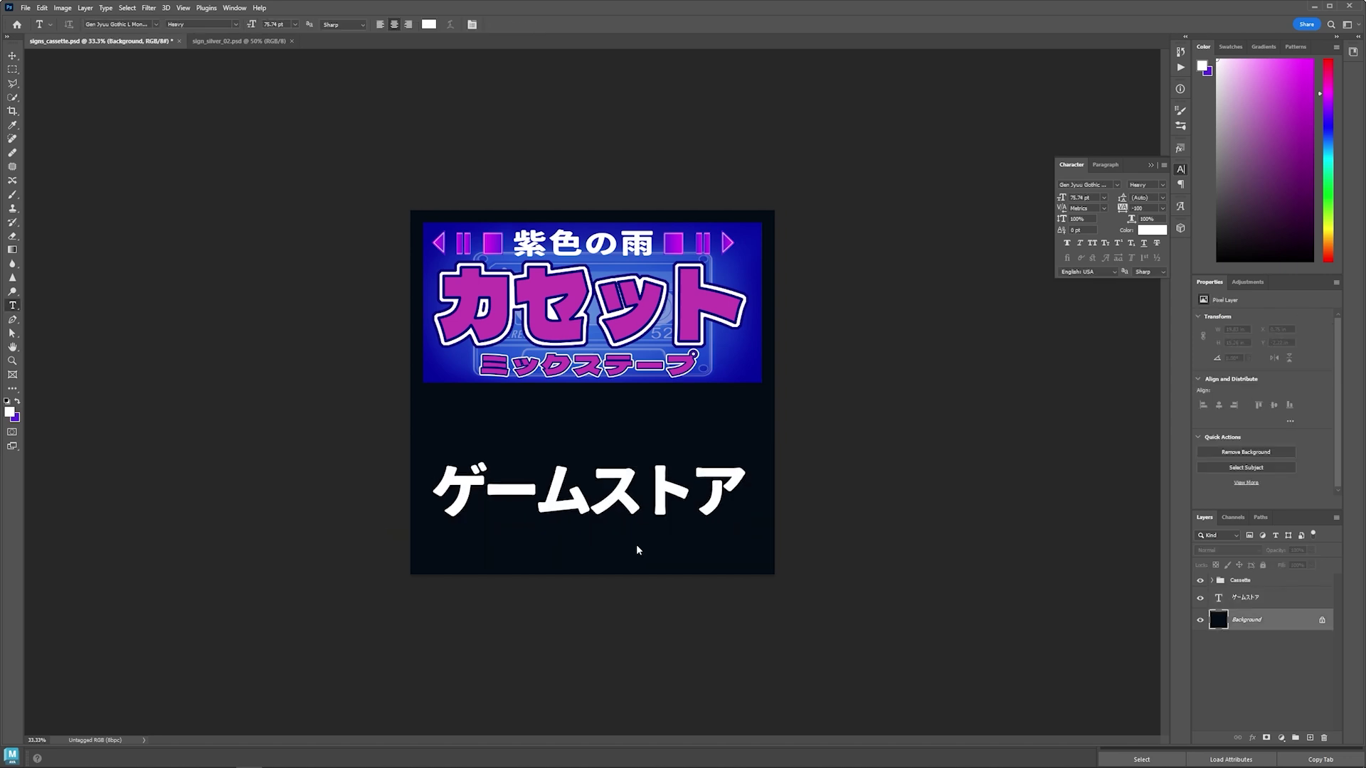
# - Add the text "Best Prices in Town" centred below ゲームストア
pyautogui.click(594, 552)
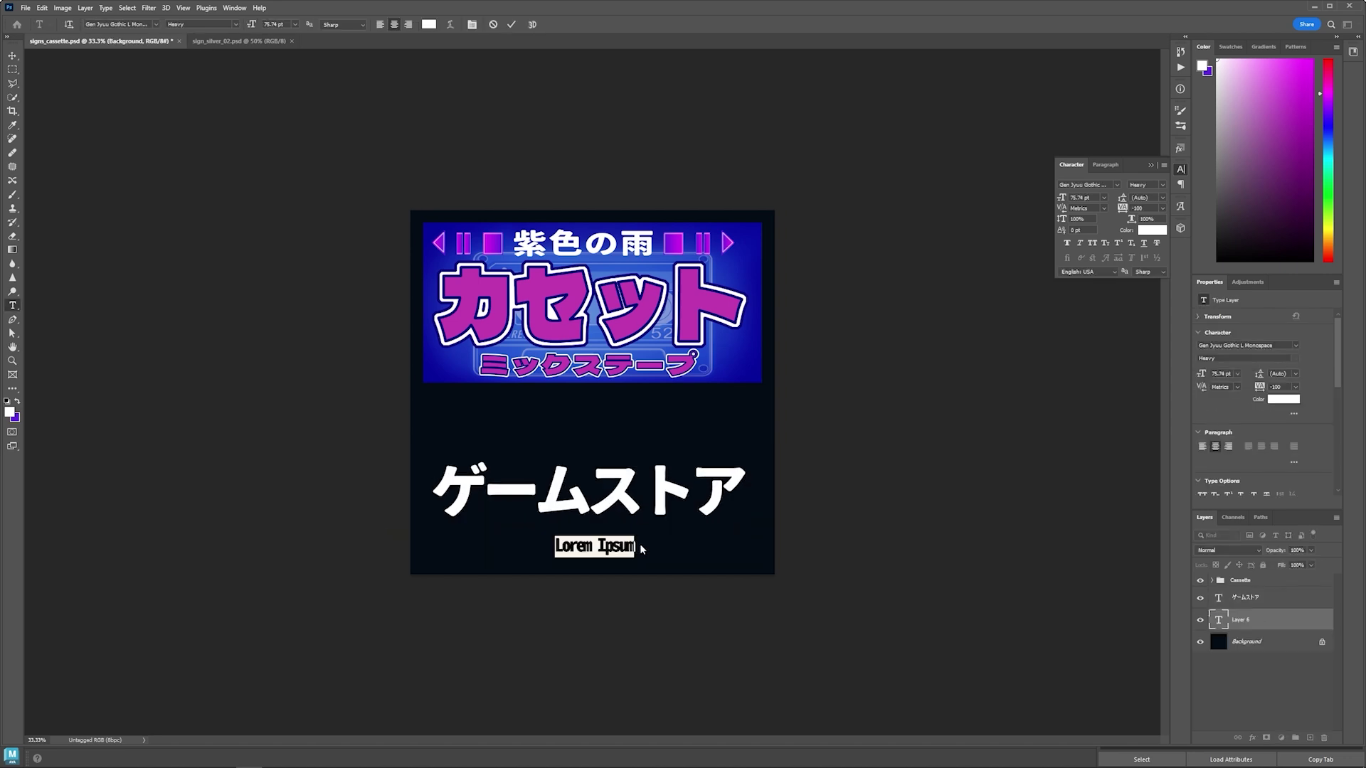
pyautogui.write('Bert Prices in')
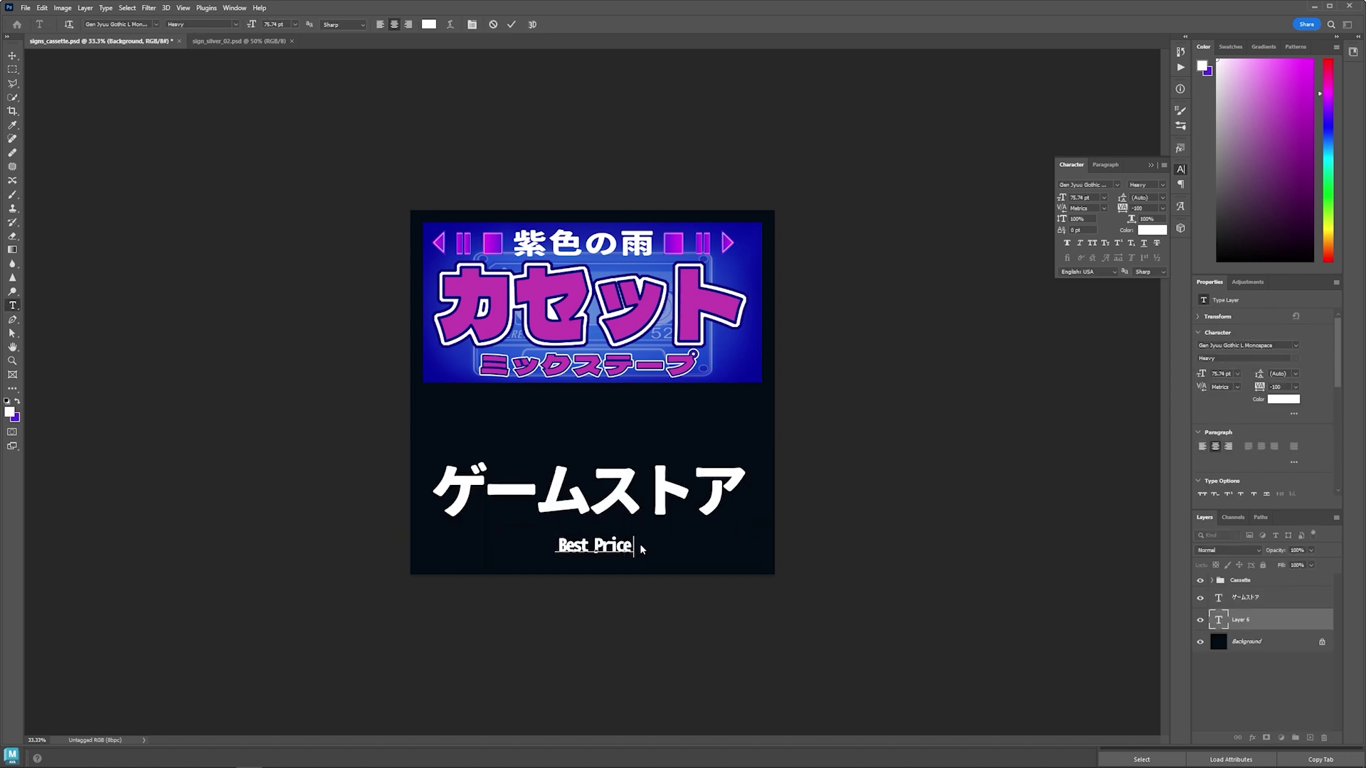
pyautogui.write(' Town')
# - Make a small pinkish-red bar above ゲームストア and skew it into a parallelogram
pyautogui.moveTo(377, 459)
pyautogui.mouseDown()
pyautogui.moveTo(444, 471)
pyautogui.moveTo(412, 460)
pyautogui.moveTo(475, 460)
pyautogui.mouseUp()
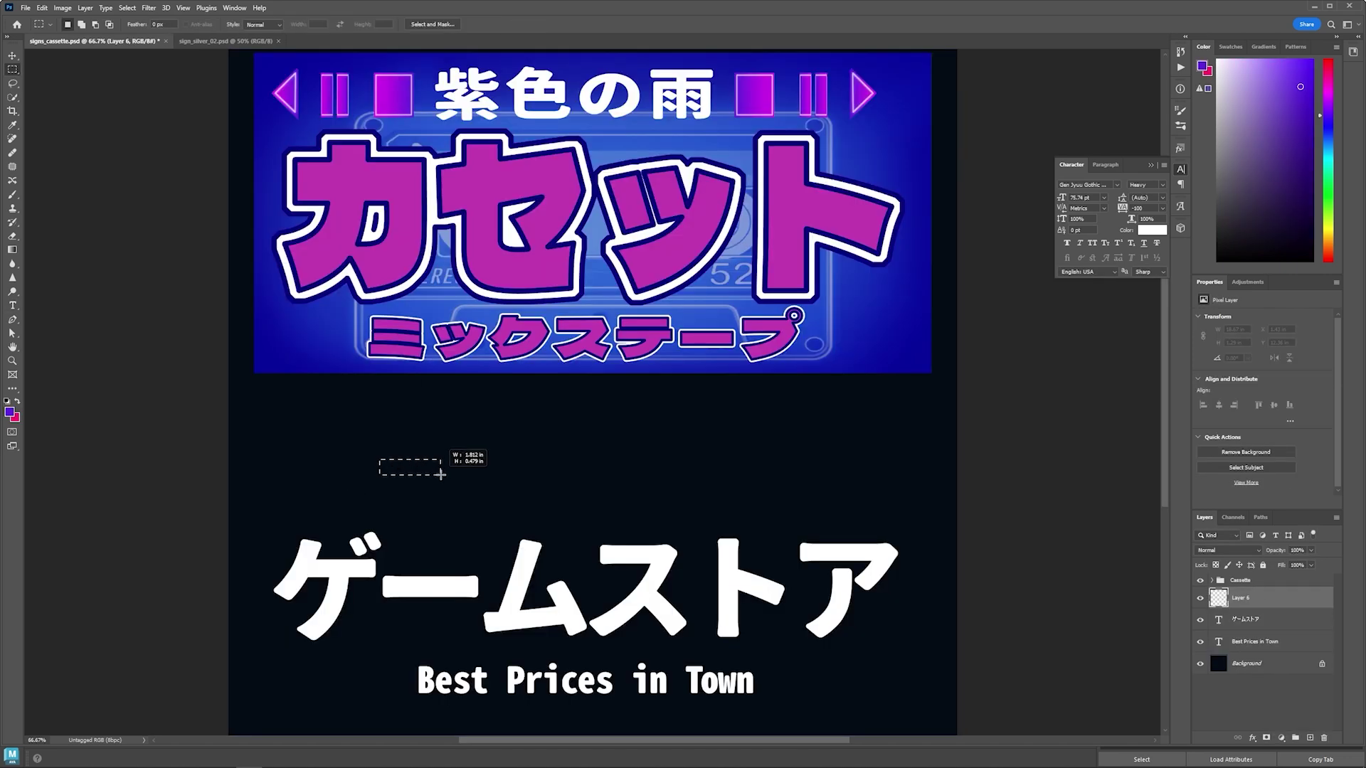
pyautogui.hotkey('ctrl', 'BackSpace')
pyautogui.hotkey('ctrl', 't')
pyautogui.press('Return')
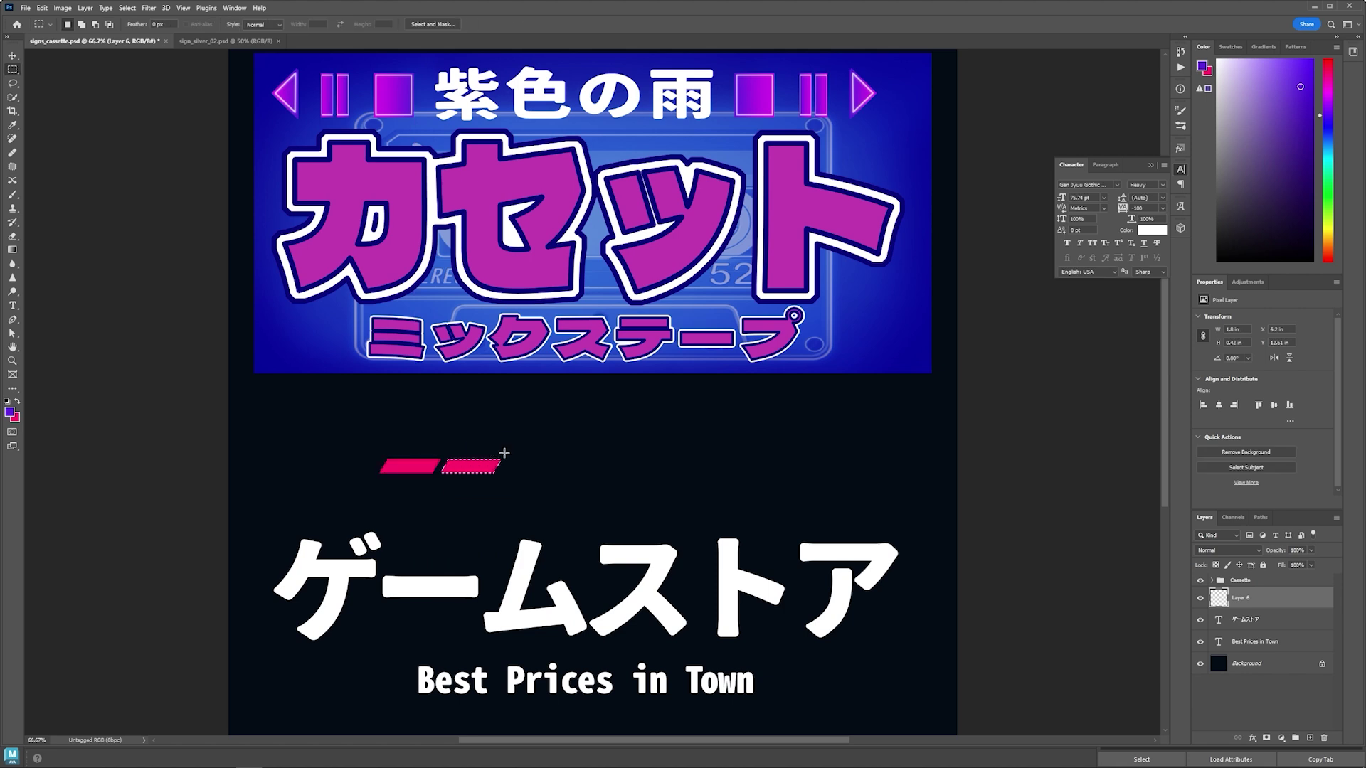
# - Shift the second bar's hue to red and add a third bar shifted to orange
pyautogui.hotkey('ctrl', 'u')
pyautogui.moveTo(934, 385); pyautogui.dragTo(950, 389)
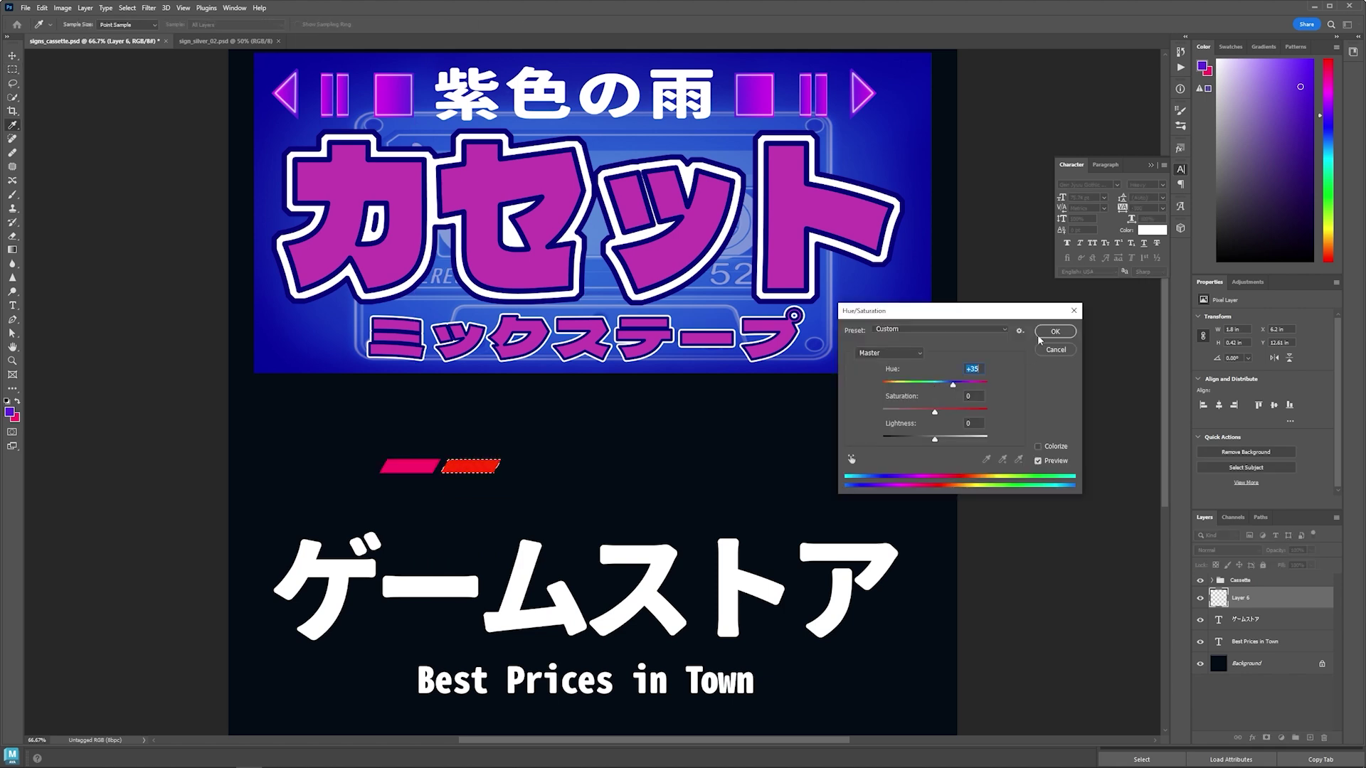
pyautogui.press('Return')
pyautogui.keyDown('ctrl'); pyautogui.keyDown('alt'); pyautogui.keyDown('shift'); pyautogui.moveTo(471, 469); pyautogui.dragTo(533, 469); pyautogui.keyUp('shift'); pyautogui.keyUp('alt'); pyautogui.keyUp('ctrl')
pyautogui.hotkey('ctrl', 'u')
pyautogui.moveTo(935, 384); pyautogui.dragTo(948, 388)
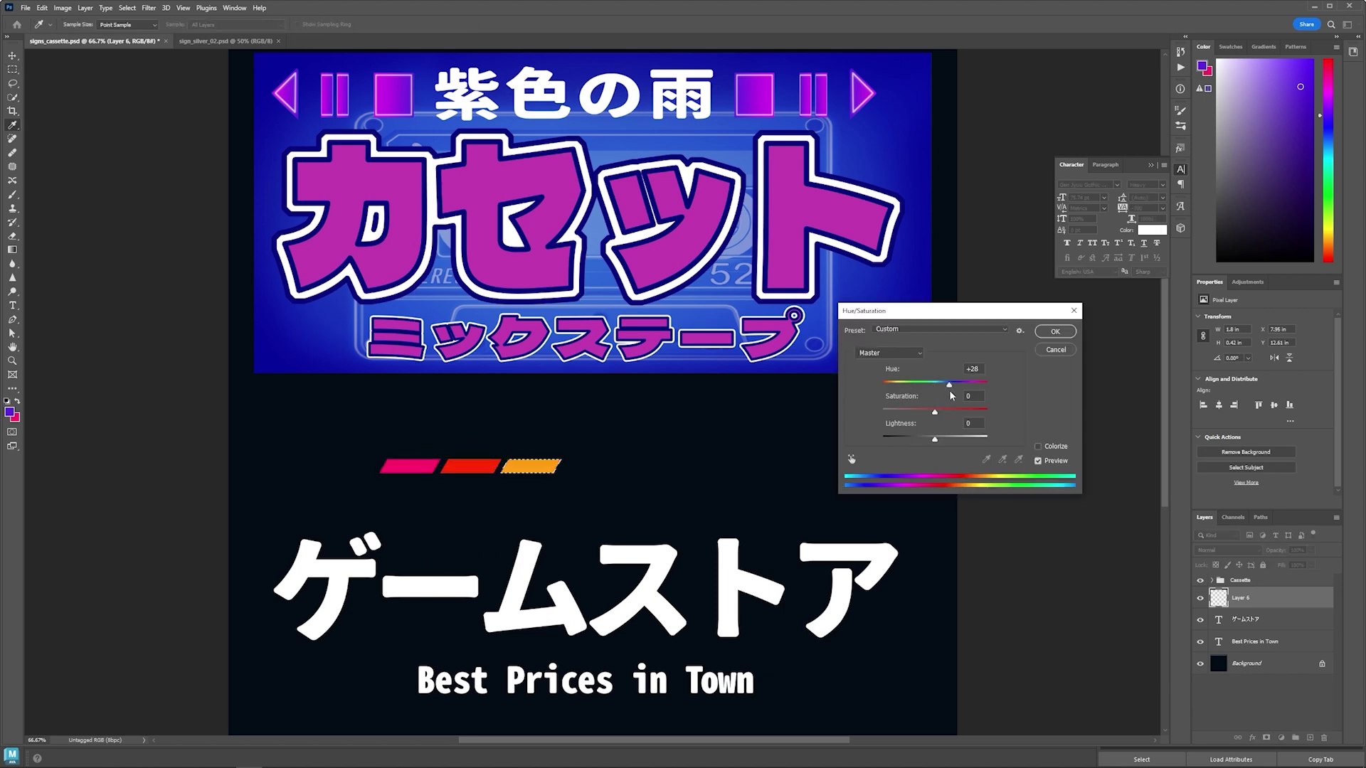
pyautogui.press('Return')
# - Extend the row with two more bars, hue-shifted to yellow and green
pyautogui.keyDown('ctrl'); pyautogui.keyDown('alt'); pyautogui.keyDown('shift'); pyautogui.moveTo(531, 469); pyautogui.dragTo(593, 469); pyautogui.keyUp('shift'); pyautogui.keyUp('alt'); pyautogui.keyUp('ctrl')
pyautogui.hotkey('ctrl', 'u')
pyautogui.moveTo(946, 385); pyautogui.dragTo(959, 384)
pyautogui.press('Return')
pyautogui.keyDown('ctrl'); pyautogui.keyDown('alt'); pyautogui.moveTo(594, 468); pyautogui.dragTo(655, 470); pyautogui.keyUp('alt'); pyautogui.keyUp('ctrl')
pyautogui.hotkey('ctrl', 'u')
pyautogui.moveTo(946, 384); pyautogui.dragTo(961, 384)
pyautogui.press('Return')
# - Add a sixth and a seventh bar to the row, hue-shifted to cyan and light blue
pyautogui.keyDown('ctrl'); pyautogui.keyDown('alt'); pyautogui.moveTo(671, 466); pyautogui.dragTo(731, 466); pyautogui.keyUp('alt'); pyautogui.keyUp('ctrl')
pyautogui.hotkey('ctrl', 'u')
pyautogui.moveTo(946, 384); pyautogui.dragTo(963, 384)
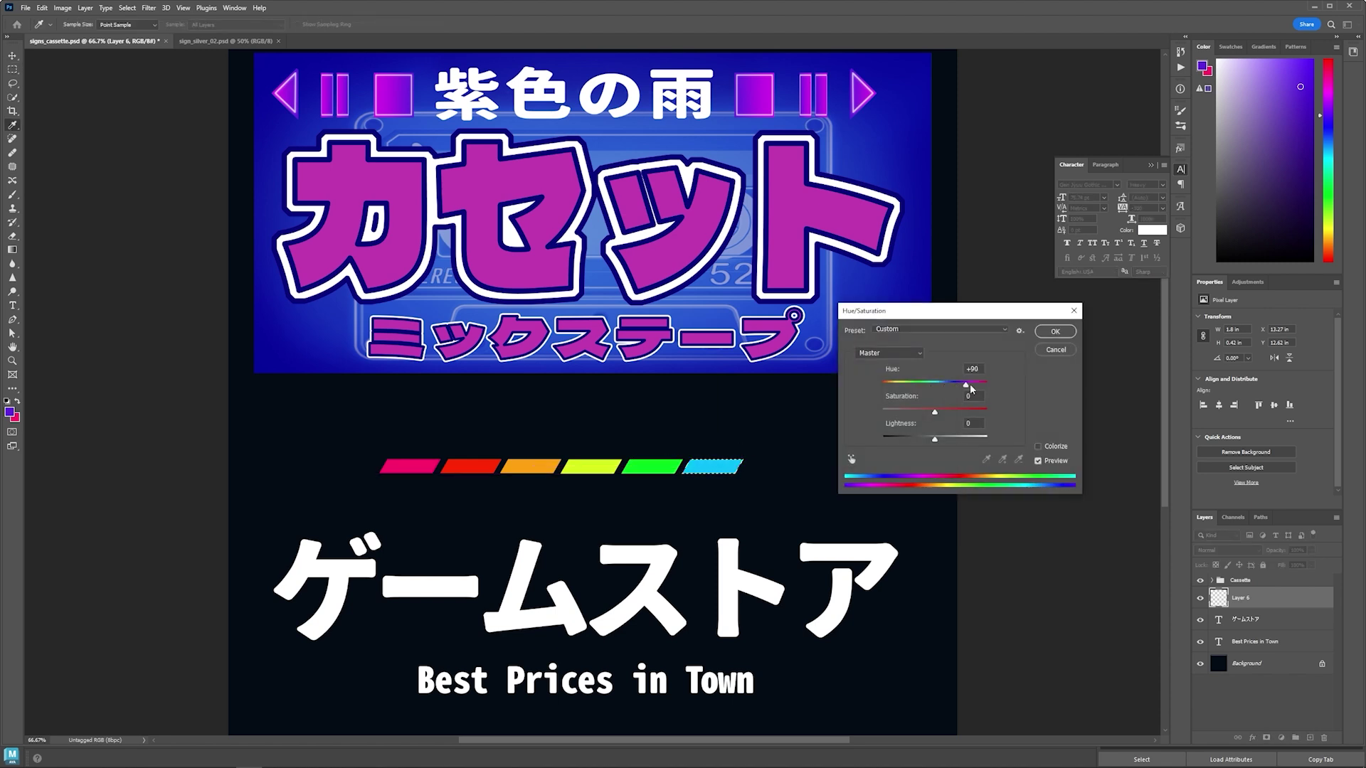
pyautogui.press('Return')
pyautogui.keyDown('ctrl'); pyautogui.keyDown('alt'); pyautogui.moveTo(697, 470); pyautogui.dragTo(758, 470); pyautogui.keyUp('alt'); pyautogui.keyUp('ctrl')
pyautogui.hotkey('ctrl', 'u')
pyautogui.moveTo(946, 384); pyautogui.dragTo(965, 384)
pyautogui.press('Return')
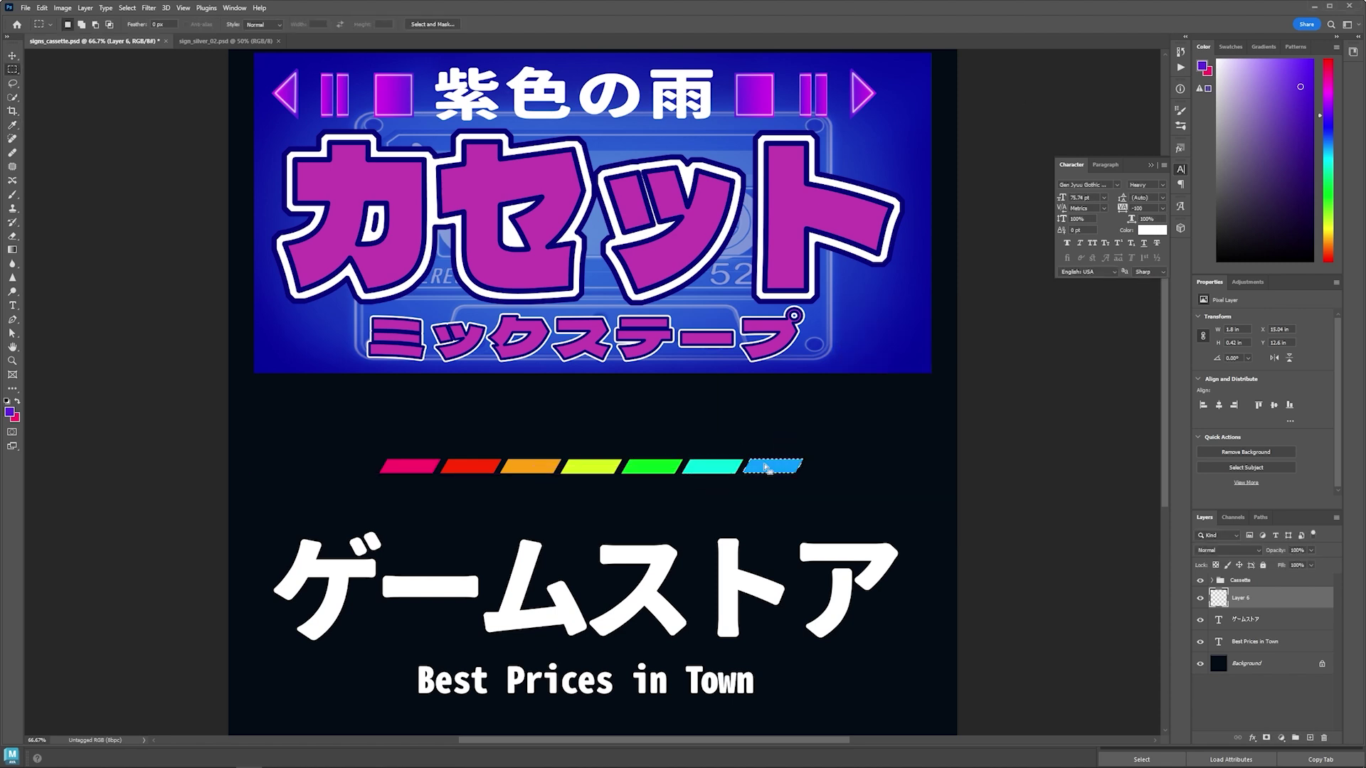
# - Duplicate two further bars onto the row and shift their hues to deep blue and indigo
pyautogui.keyDown('ctrl'); pyautogui.keyDown('alt'); pyautogui.moveTo(776, 470); pyautogui.dragTo(835, 473); pyautogui.keyUp('alt'); pyautogui.keyUp('ctrl')
pyautogui.hotkey('ctrl', 'u')
pyautogui.moveTo(946, 384); pyautogui.dragTo(966, 384)
pyautogui.press('Return')
pyautogui.keyDown('ctrl'); pyautogui.keyDown('alt'); pyautogui.moveTo(834, 471); pyautogui.dragTo(894, 472); pyautogui.keyUp('alt'); pyautogui.keyUp('ctrl')
pyautogui.hotkey('ctrl', 'u')
pyautogui.press('Return')
# - Move the row of bars left and extend its end with a purple and a magenta bar
pyautogui.moveTo(932, 384)
pyautogui.mouseDown()
pyautogui.moveTo(947, 384)
pyautogui.moveTo(847, 342)
pyautogui.mouseUp()
pyautogui.hotkey('ctrl', 'd')
pyautogui.press('l')
pyautogui.moveTo(756, 486)
pyautogui.mouseDown()
pyautogui.moveTo(748, 496)
pyautogui.moveTo(828, 475)
pyautogui.mouseUp()
pyautogui.hotkey('ctrl', 'u')
pyautogui.moveTo(808, 286); pyautogui.dragTo(819, 288)
pyautogui.press('Return')
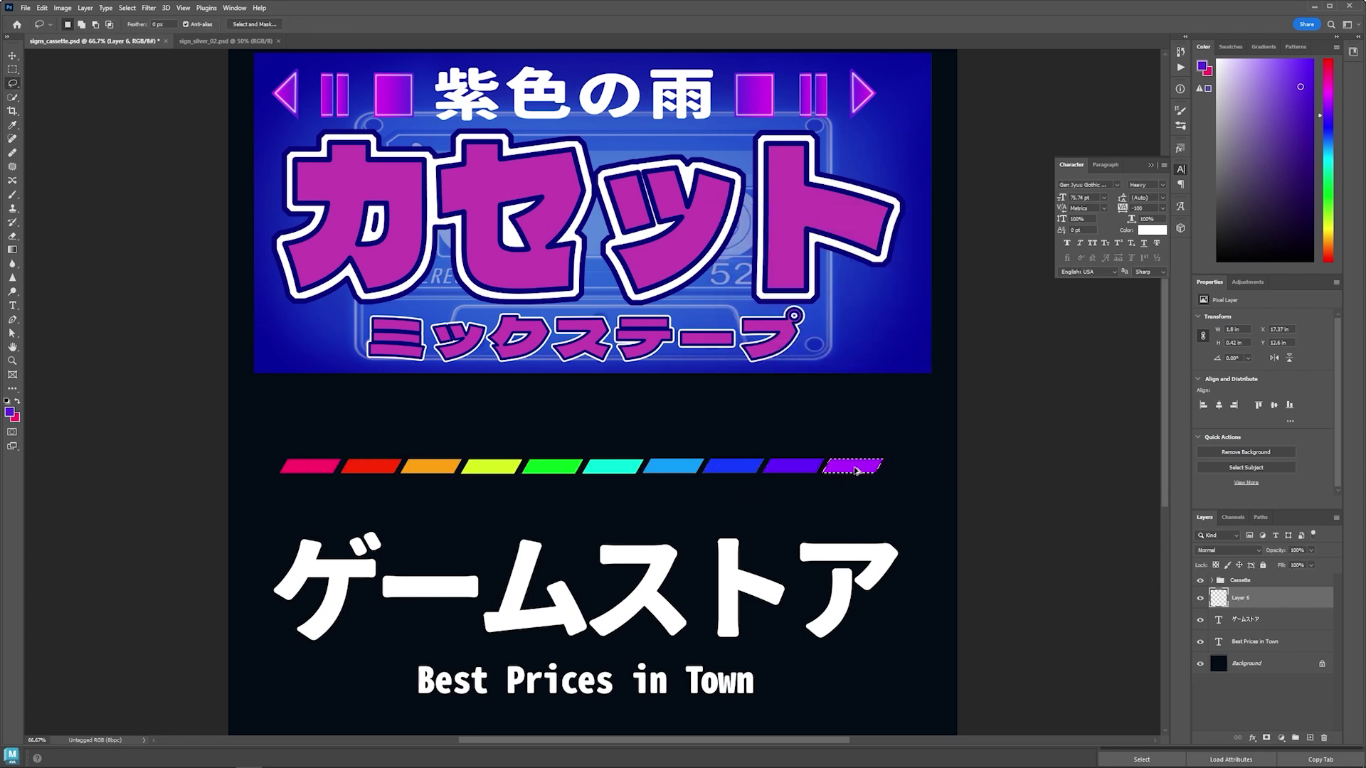
pyautogui.keyDown('ctrl'); pyautogui.keyDown('alt'); pyautogui.moveTo(857, 471); pyautogui.dragTo(916, 469); pyautogui.keyUp('alt'); pyautogui.keyUp('ctrl')
pyautogui.hotkey('ctrl', 'u')
pyautogui.moveTo(808, 286); pyautogui.dragTo(827, 288)
pyautogui.press('Return')
# - Delete the pinkish-red bar at the row's start and duplicate the row into three stacked, offset rows
pyautogui.moveTo(329, 441)
pyautogui.mouseDown()
pyautogui.moveTo(339, 490)
pyautogui.moveTo(336, 448)
pyautogui.mouseUp()
pyautogui.press('Delete')
pyautogui.hotkey('ctrl', 'd')
pyautogui.moveTo(669, 472)
pyautogui.keyDown('ctrl'); pyautogui.mouseDown()
pyautogui.moveTo(635, 479)
pyautogui.moveTo(701, 500)
pyautogui.moveTo(691, 519)
pyautogui.mouseUp(); pyautogui.keyUp('ctrl')
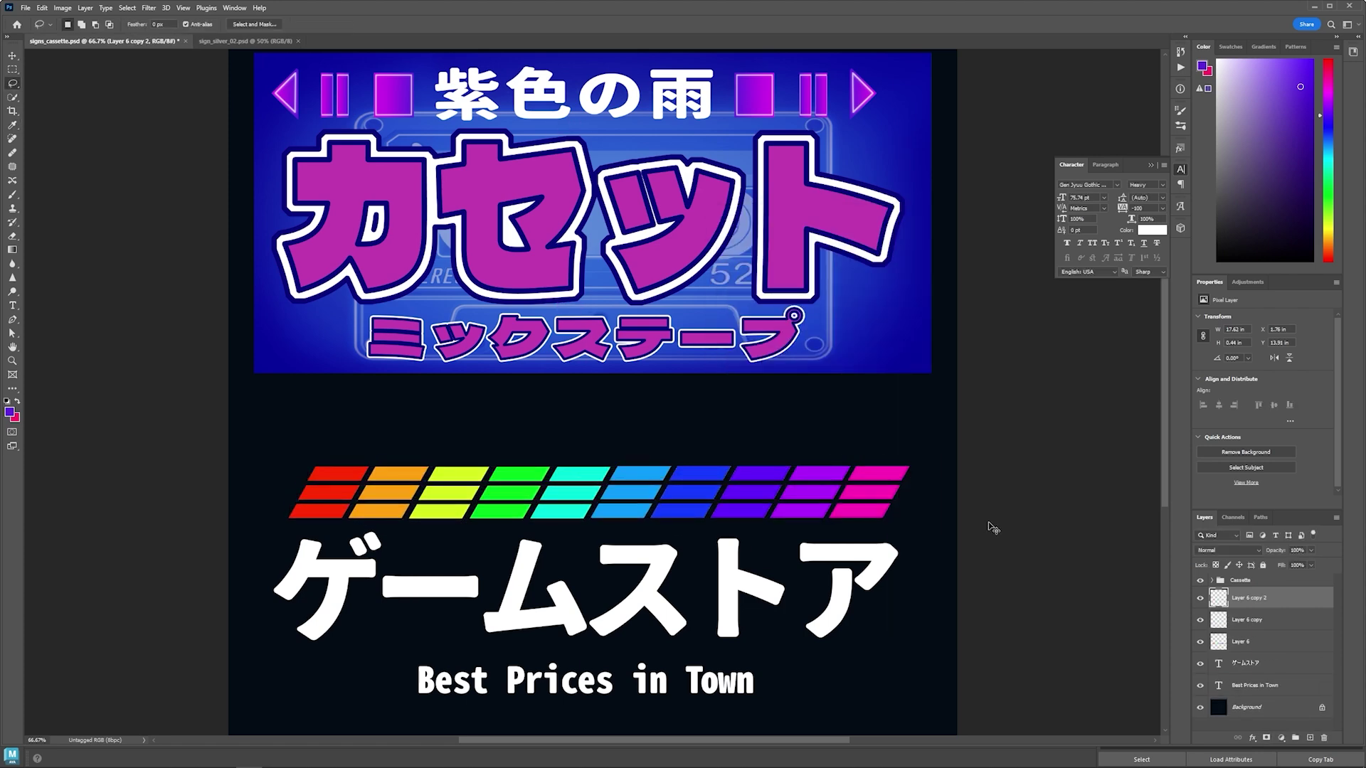
pyautogui.hotkey('ctrl', '-')
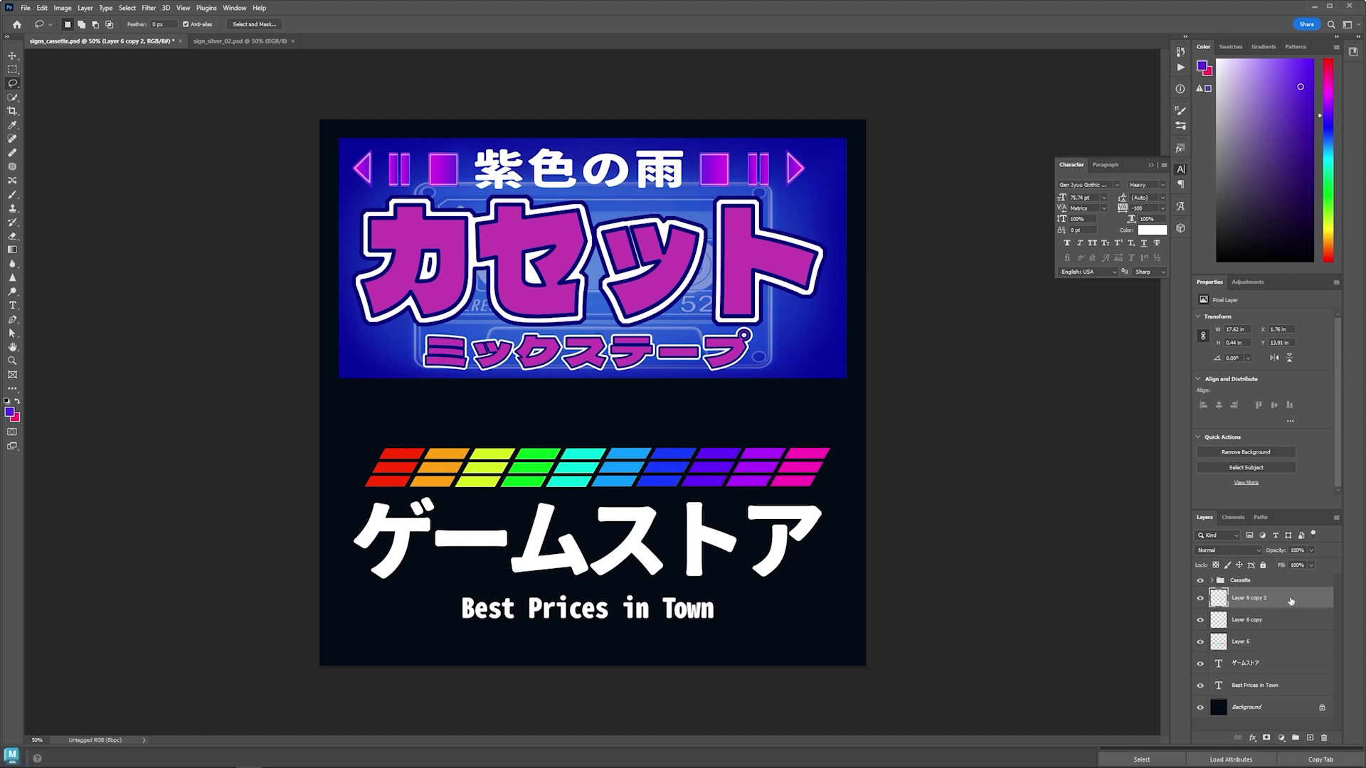
# - Fill a rectangle behind the rainbow bars and game store text on a new layer above Background
pyautogui.click(1259, 707)
pyautogui.press('m')
pyautogui.moveTo(335, 430); pyautogui.dragTo(852, 635)
pyautogui.moveTo(777, 574); pyautogui.dragTo(776, 572)
pyautogui.click(1309, 738)
pyautogui.press('b')
pyautogui.hotkey('alt', 'BackSpace')
pyautogui.hotkey('ctrl', 'd')
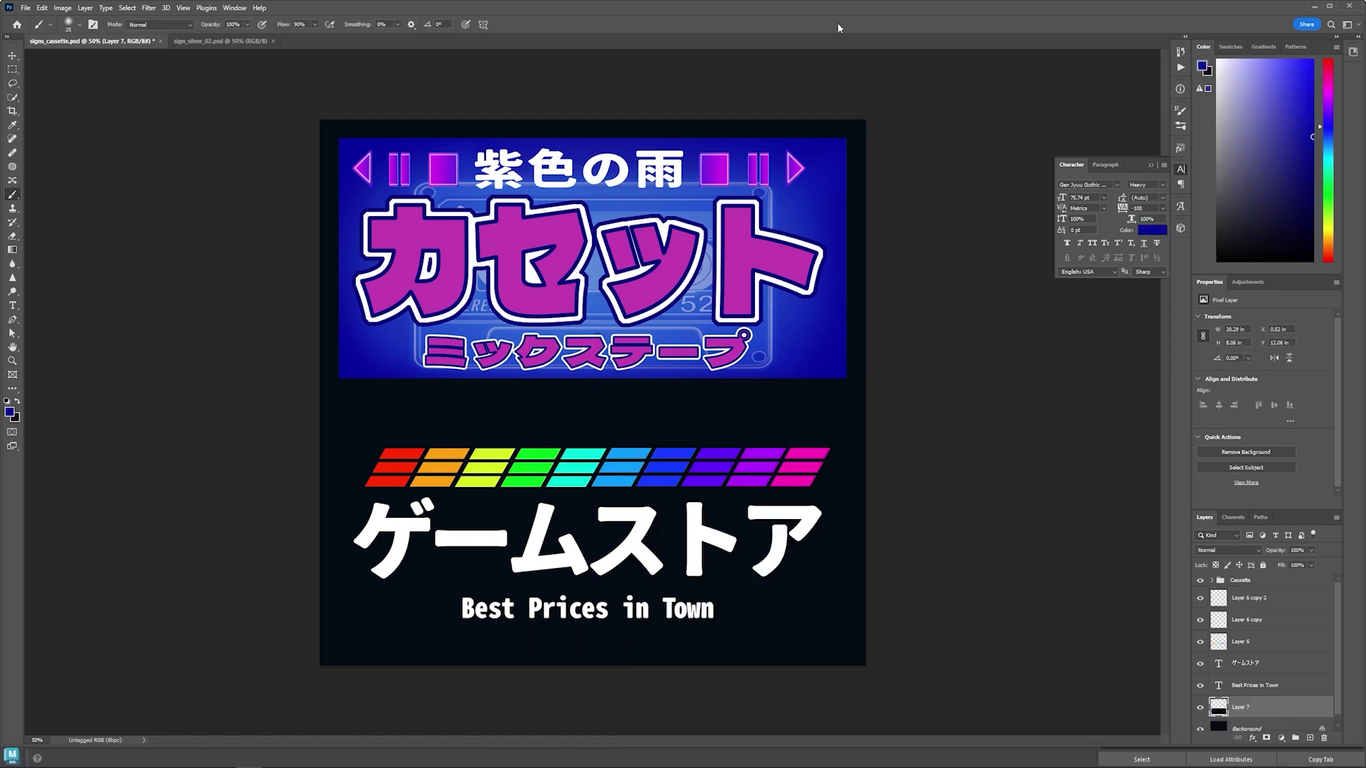
# - Reselect the sign rectangle and paint a soft navy glow inside it behind ゲームストア
pyautogui.press(']')
pyautogui.press(']')
pyautogui.press(']')
pyautogui.press(']')
pyautogui.press(']')
pyautogui.press(']')
pyautogui.press(']')
pyautogui.press(']')
pyautogui.press(']')
pyautogui.press(']')
pyautogui.press(']')
pyautogui.press(']')
pyautogui.press(']')
pyautogui.press(']')
pyautogui.press(']')
pyautogui.press(']')
pyautogui.press(']')
pyautogui.hotkey('ctrl', 'shift', 'd')
pyautogui.moveTo(770, 523)
pyautogui.mouseDown()
pyautogui.moveTo(427, 509)
pyautogui.moveTo(755, 529)
pyautogui.mouseUp()
pyautogui.press('[')
pyautogui.press('[')
pyautogui.press('[')
pyautogui.press('[')
# - Paint a brighter blue glow behind the game store text and rainbow bars
pyautogui.press('[')
pyautogui.press('[')
pyautogui.press('[')
pyautogui.press('[')
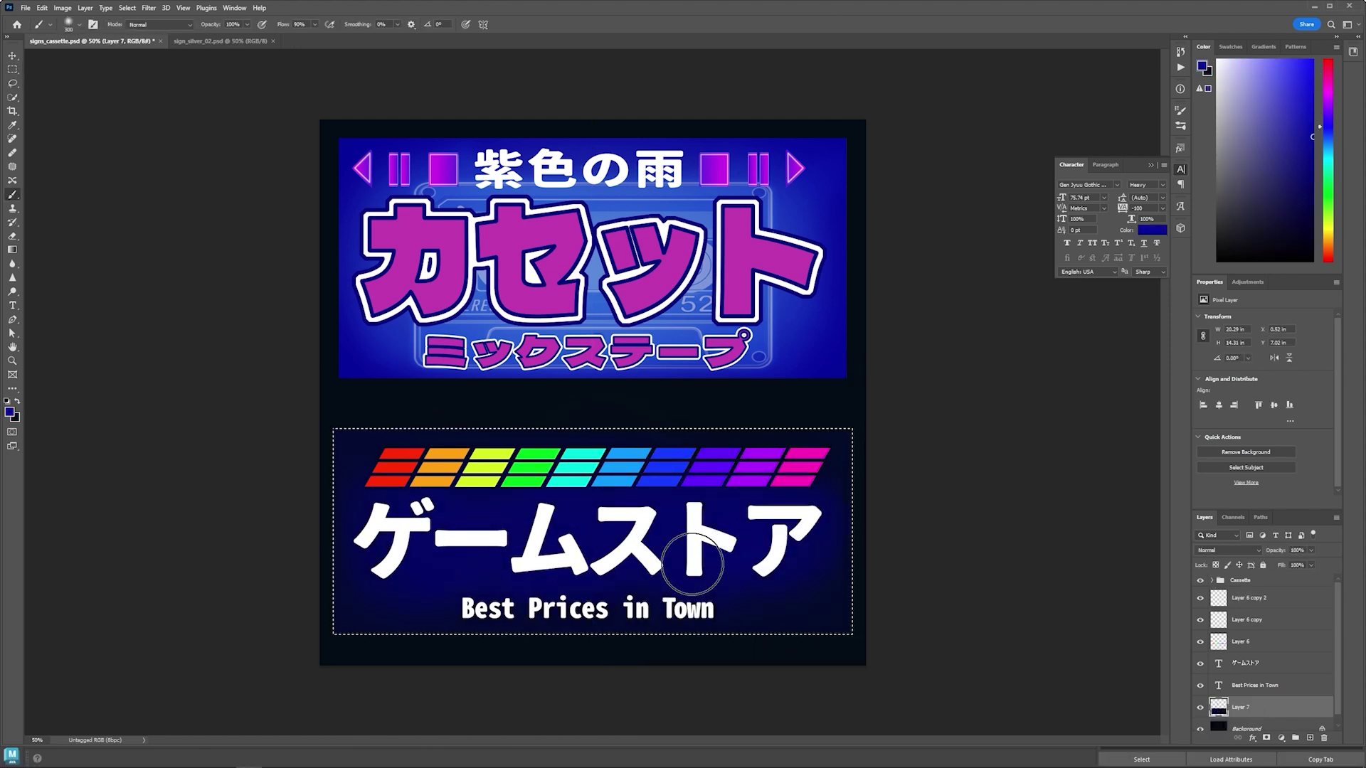
pyautogui.click(1286, 91)
pyautogui.moveTo(643, 554)
pyautogui.mouseDown()
pyautogui.moveTo(548, 493)
pyautogui.moveTo(694, 600)
pyautogui.mouseUp()
pyautogui.press('[')
pyautogui.press('[')
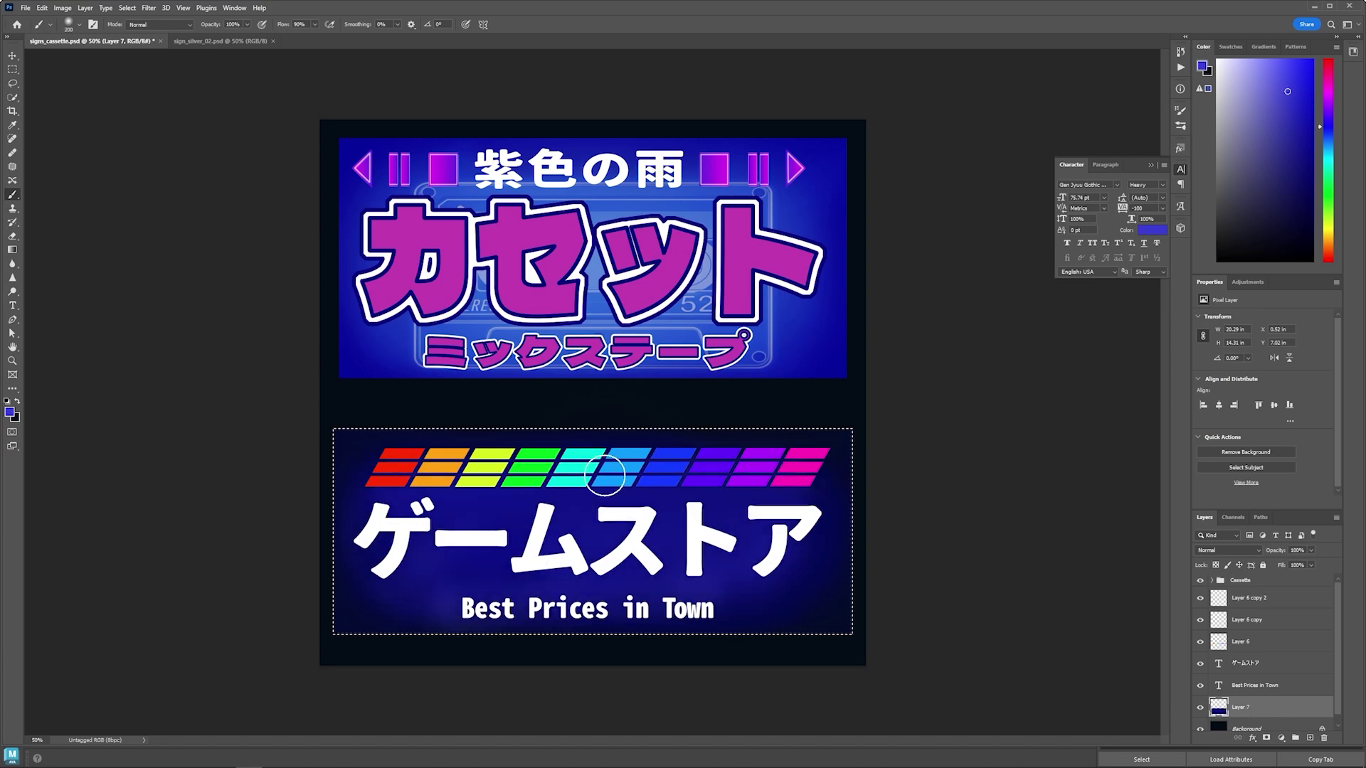
pyautogui.moveTo(606, 474); pyautogui.dragTo(455, 558)
pyautogui.hotkey('ctrl', '-')
pyautogui.hotkey('ctrl', '-')
# - Switch to Maya and scale the sign's UV shell to fit the カセット graphic in the UV Editor
pyautogui.press('r')
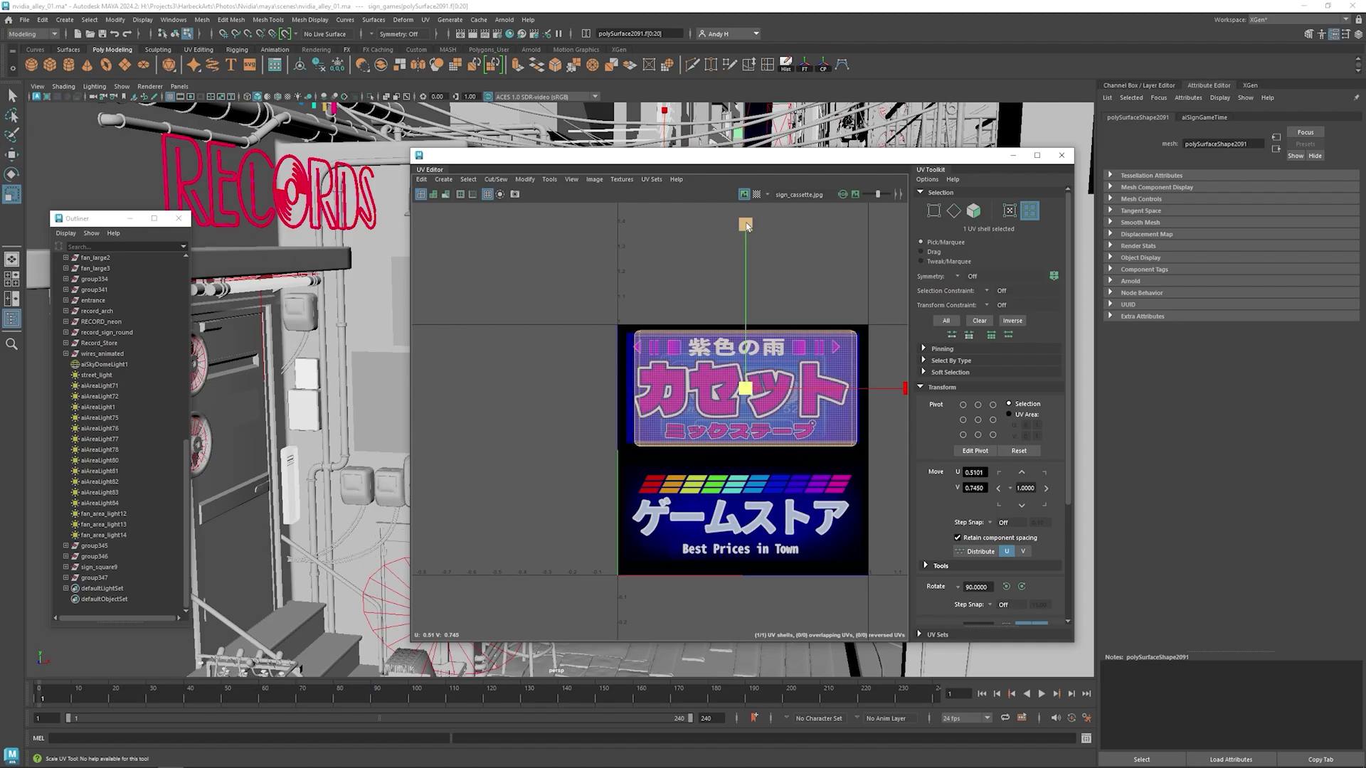
pyautogui.moveTo(745, 224); pyautogui.dragTo(745, 236)
pyautogui.press('f')
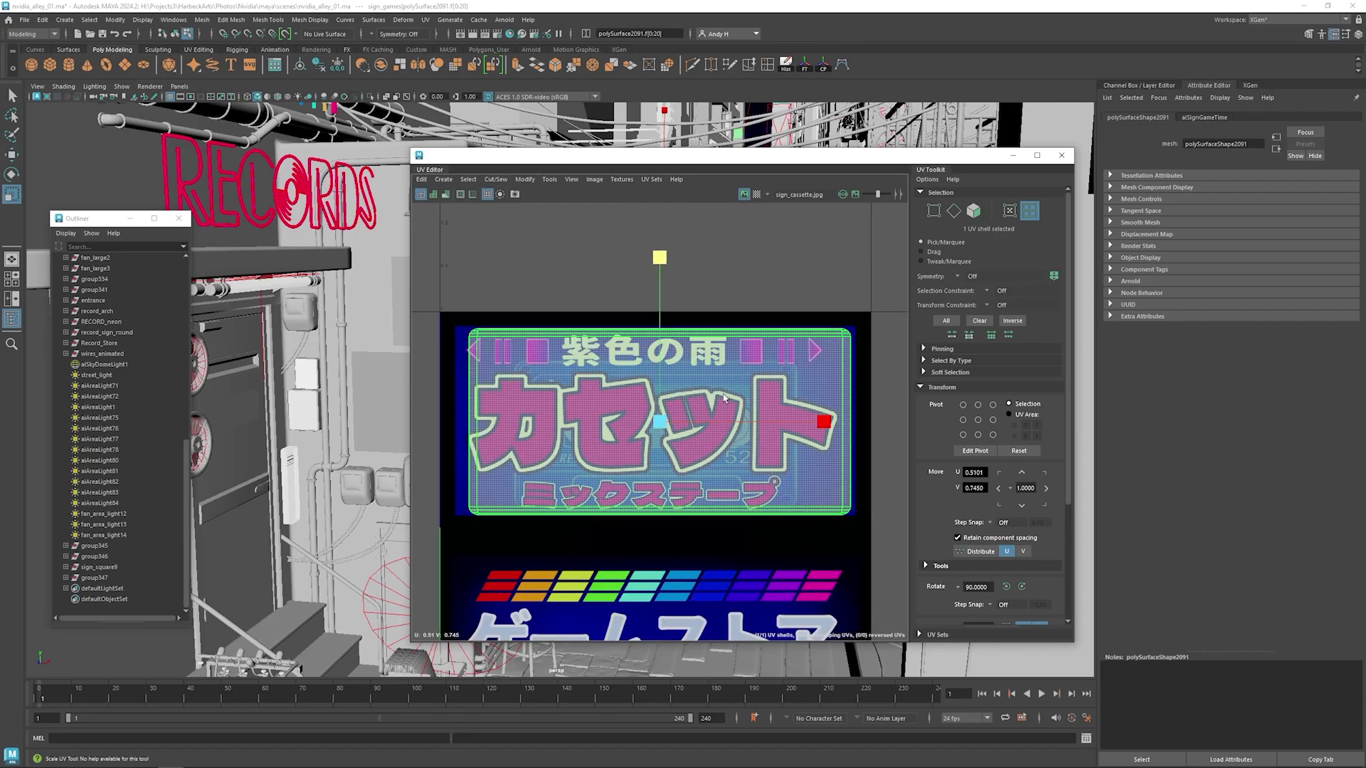
pyautogui.moveTo(827, 424); pyautogui.dragTo(825, 422)
pyautogui.press('w')
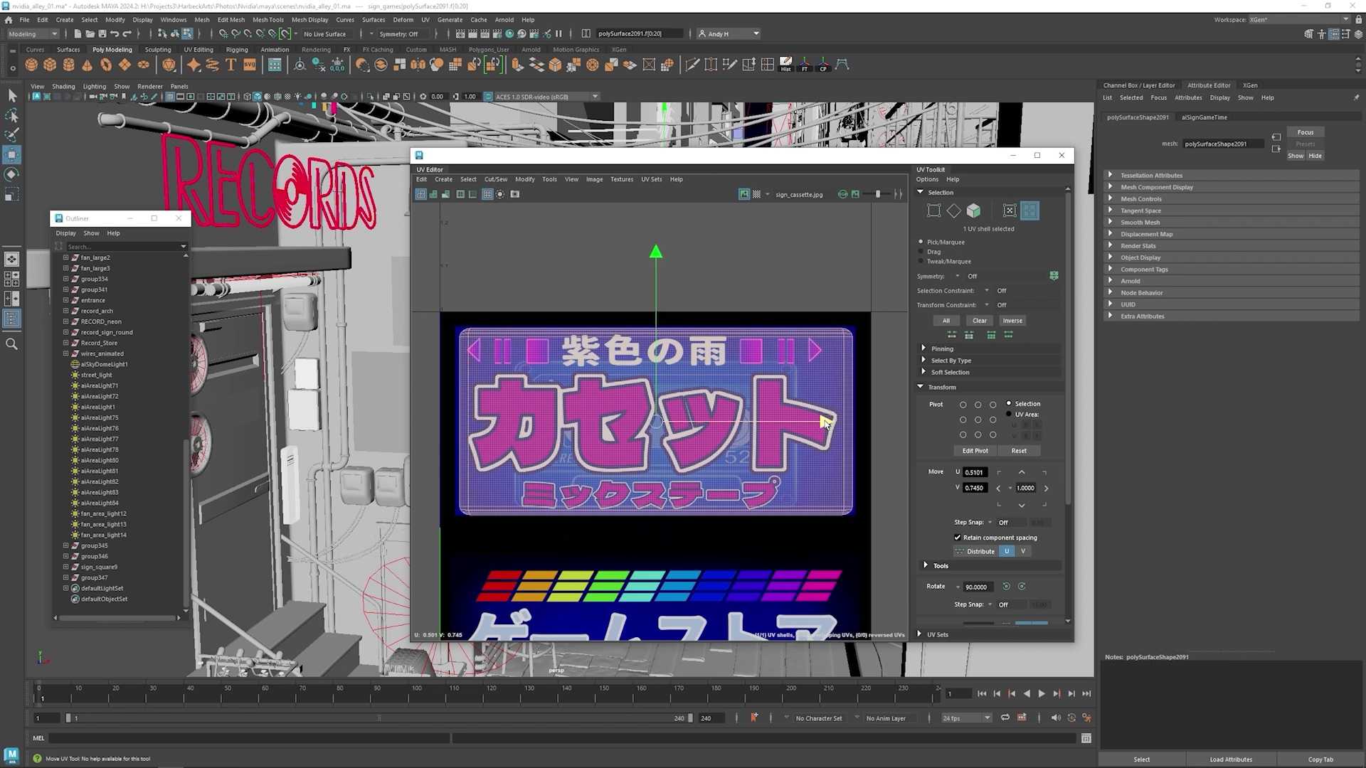